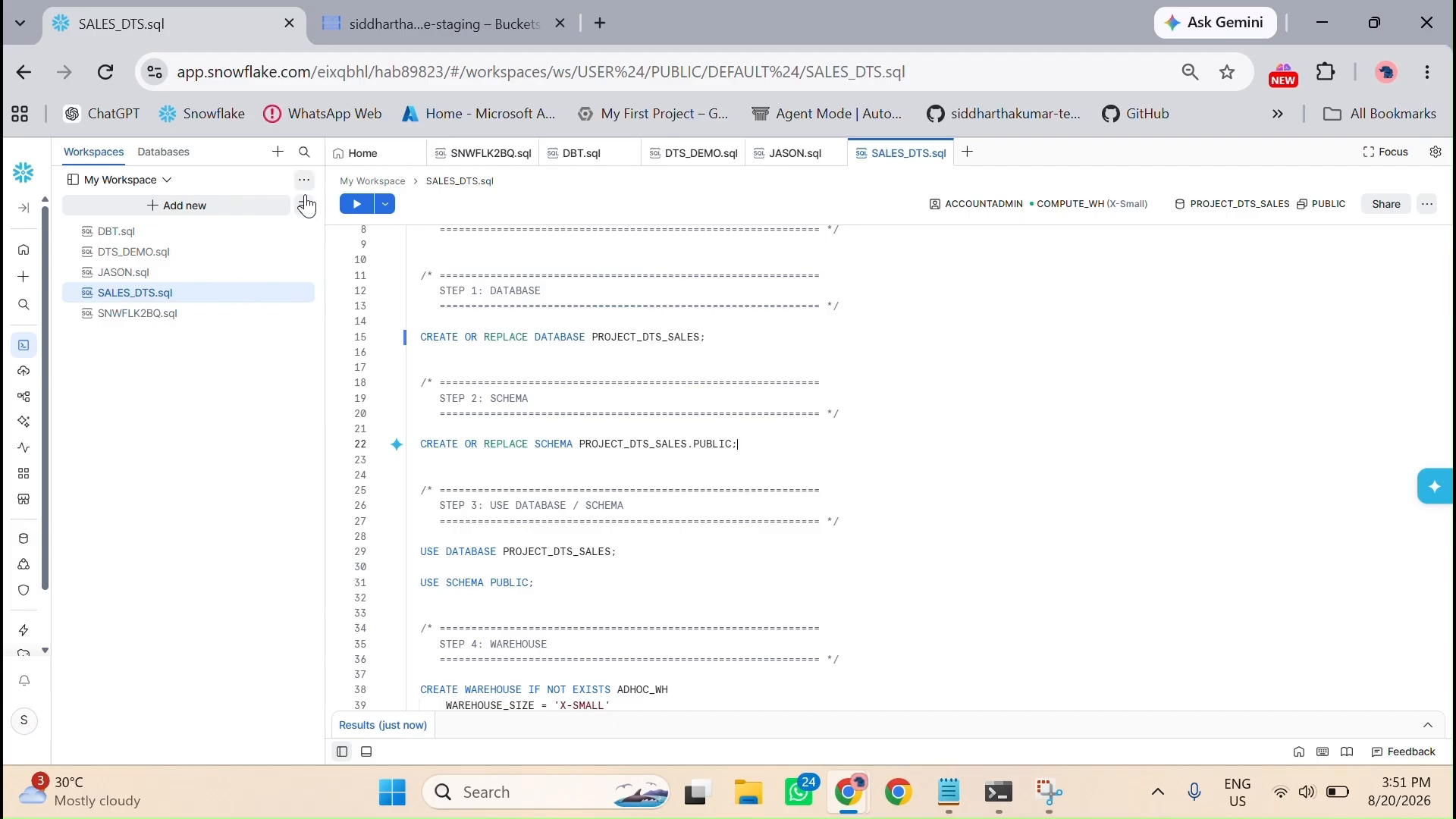
# Step: Run the statement creating the PROJECT_DTS_SALES.PUBLIC schema, and run the USE DATABASE and USE SCHEMA statements together
pyautogui.click(356, 203)
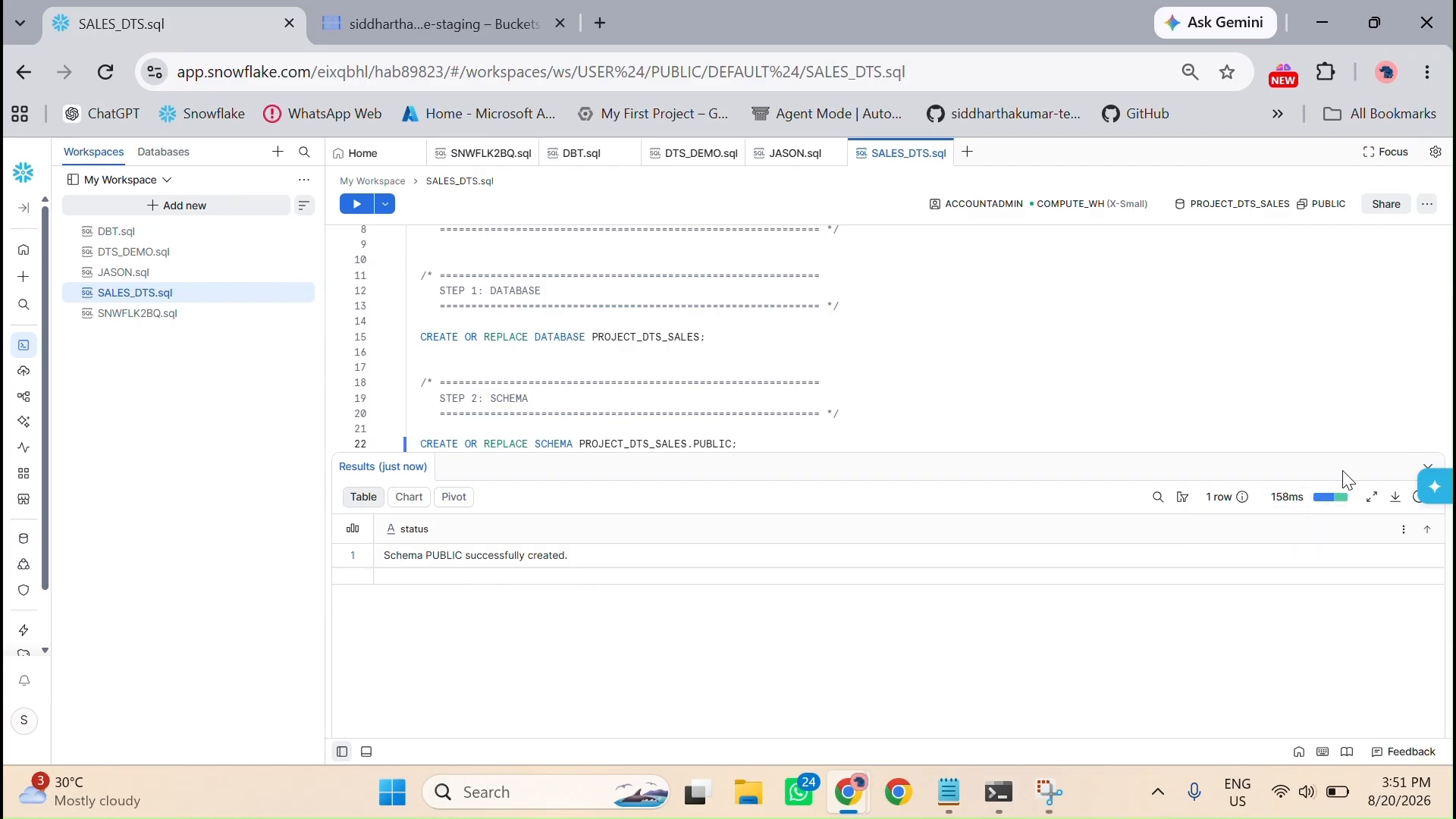
pyautogui.click(1427, 468)
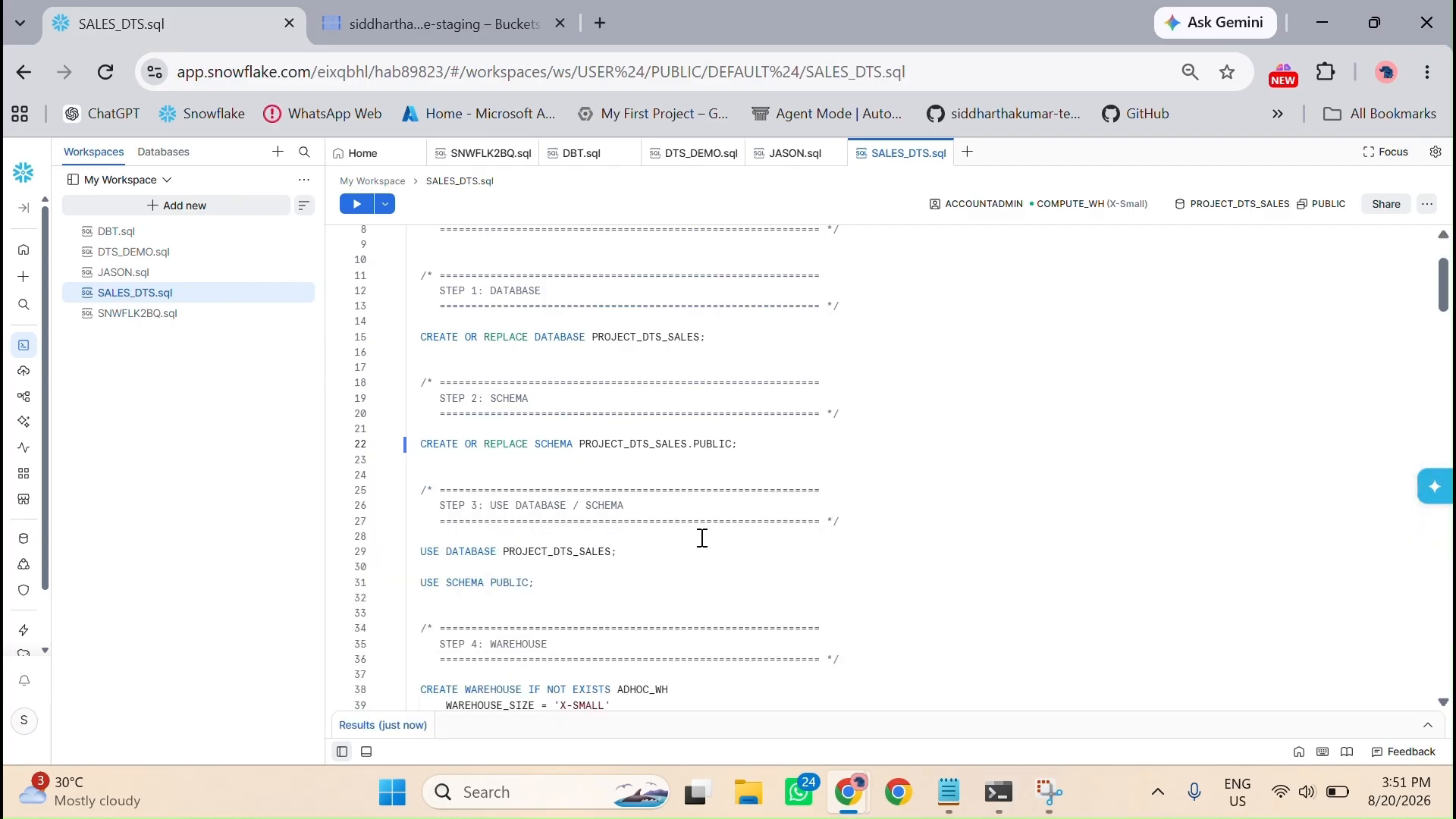
pyautogui.scroll(-5, 702, 538)
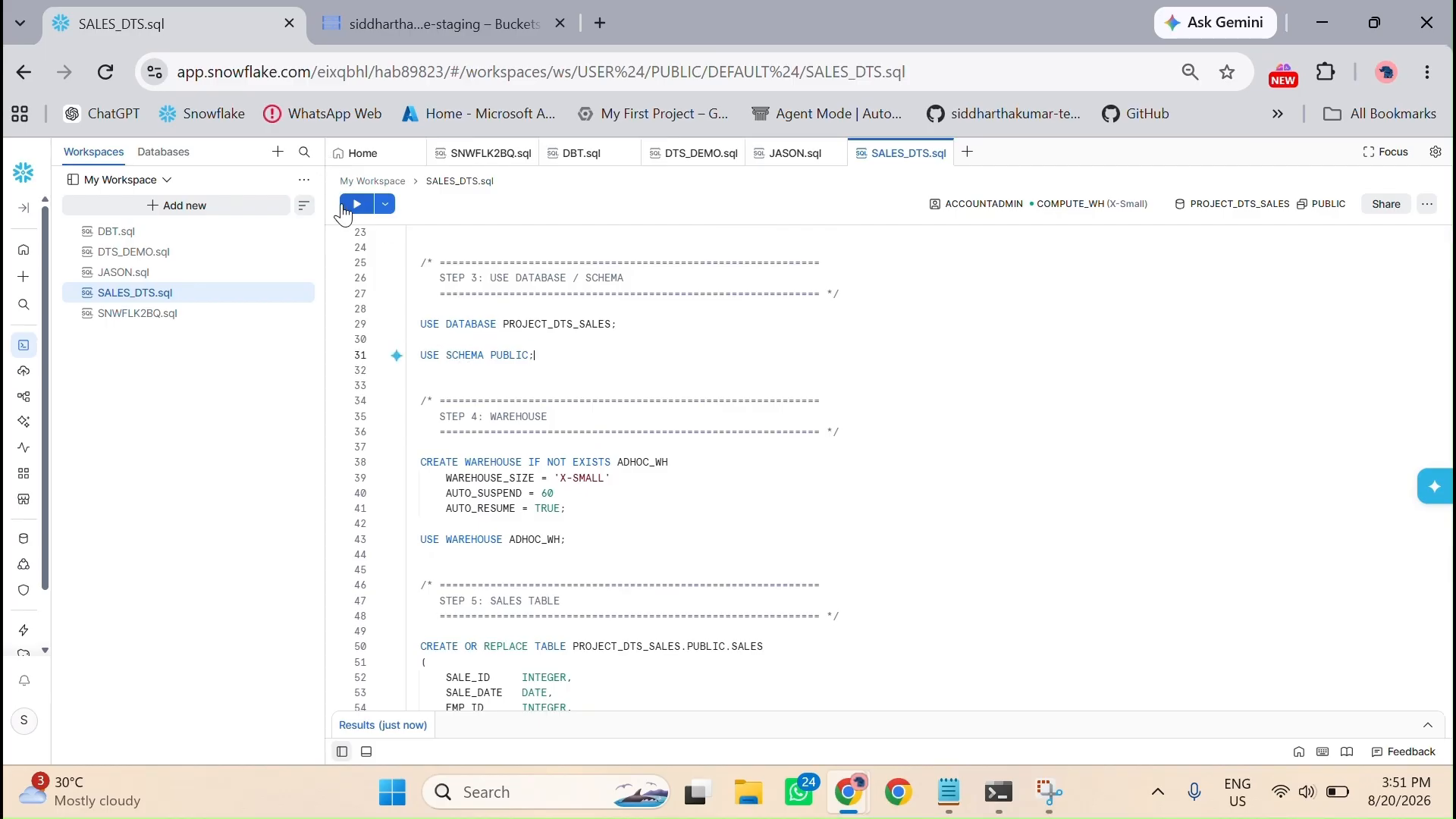
pyautogui.click(578, 366)
pyautogui.moveTo(529, 354); pyautogui.dragTo(419, 324)
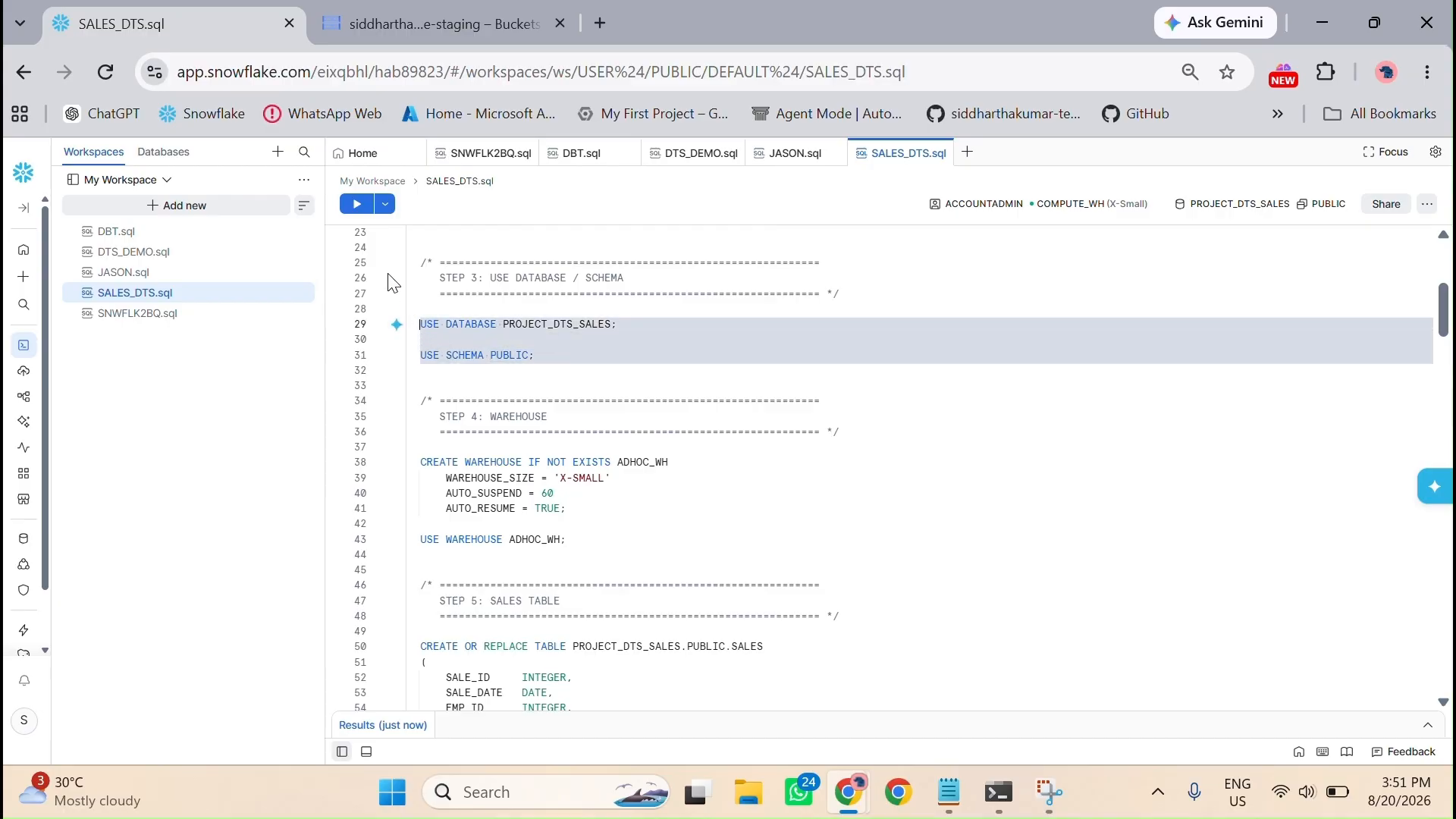
pyautogui.click(357, 211)
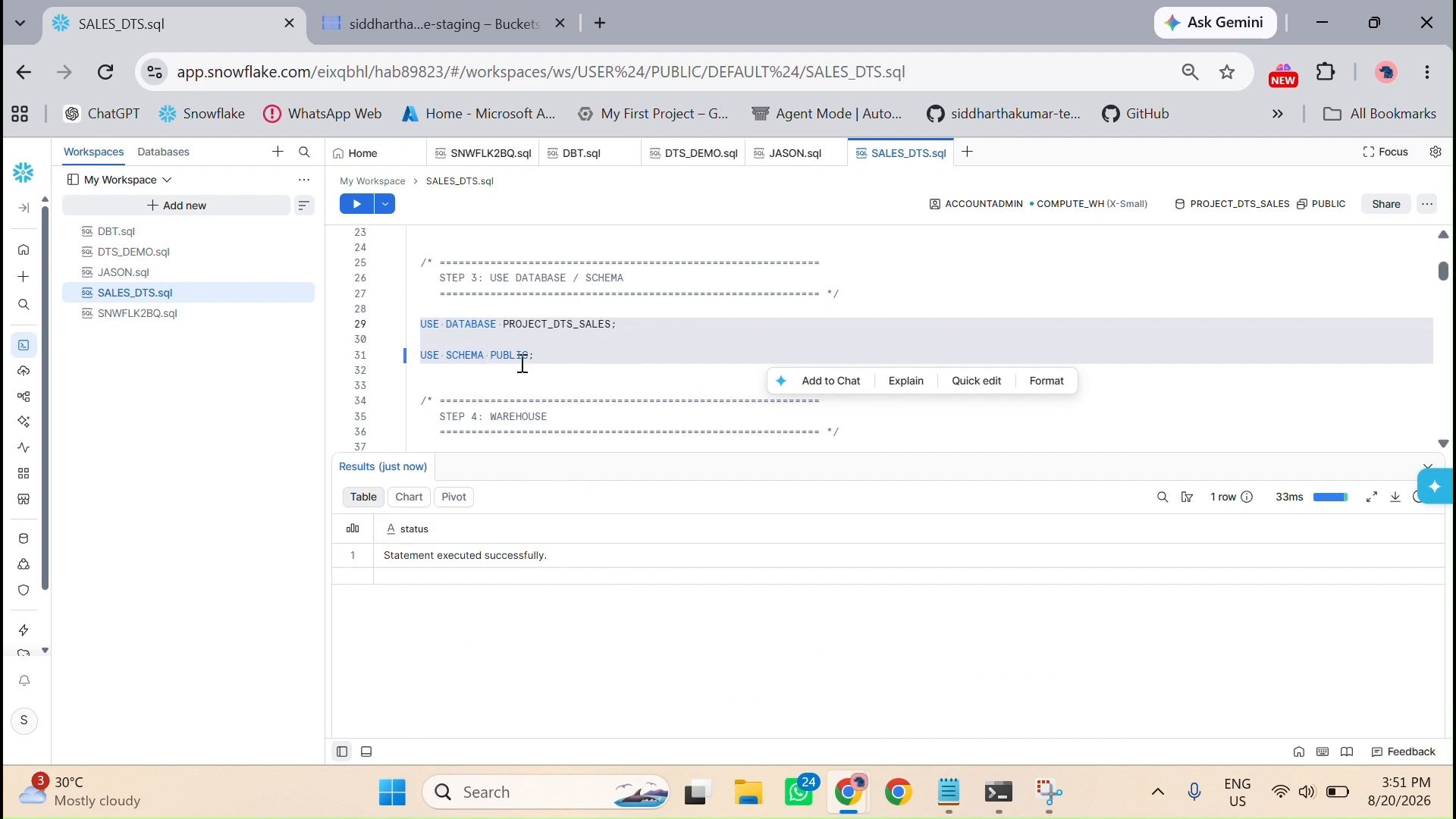
pyautogui.click(917, 422)
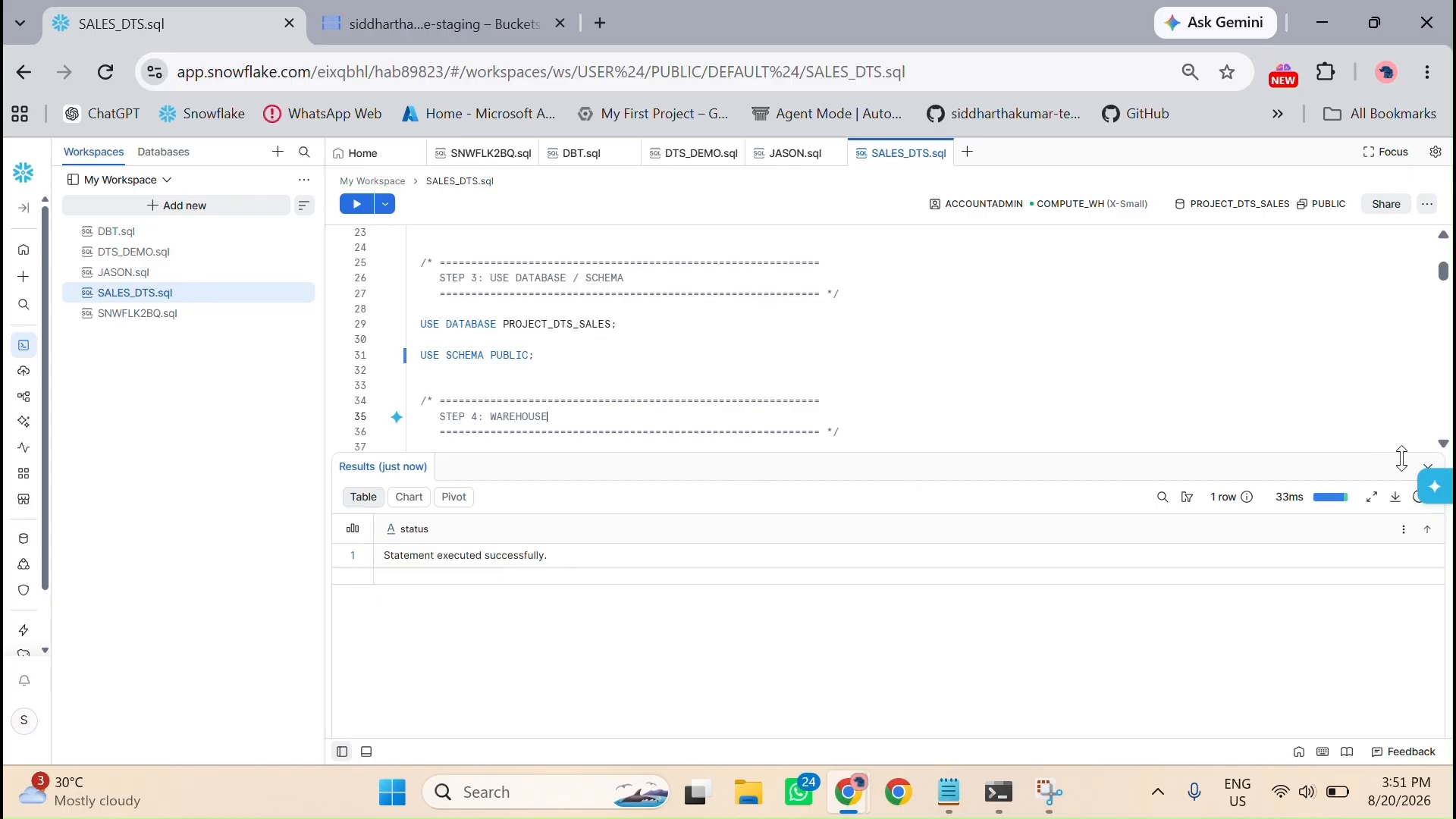
pyautogui.click(1432, 469)
# Step: Replace ADHOC_WH with PROJECT_DTS_WH in the USE WAREHOUSE statement
pyautogui.scroll(-3, 781, 427)
pyautogui.scroll(2, 781, 425)
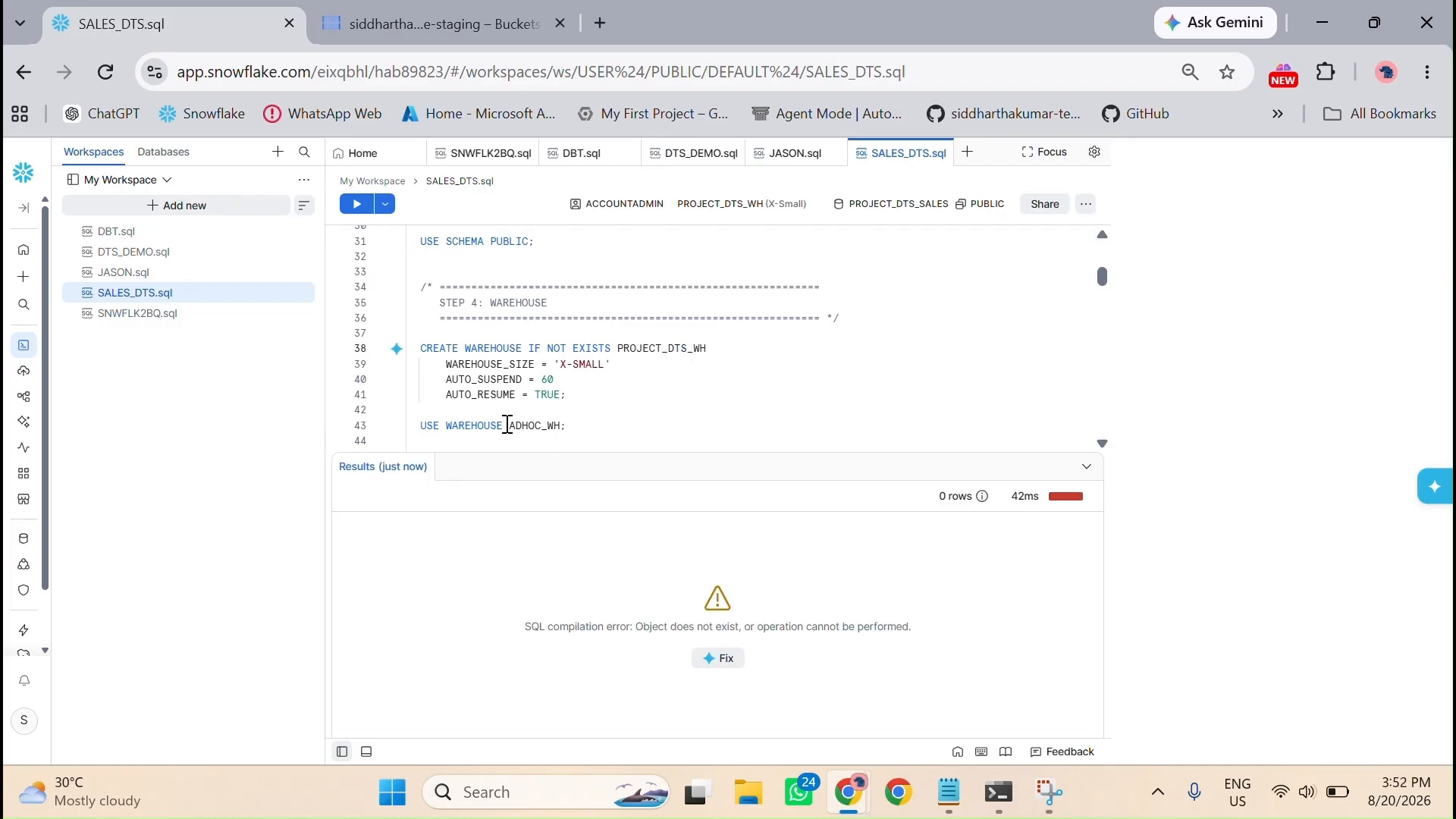
pyautogui.moveTo(522, 425); pyautogui.dragTo(517, 426)
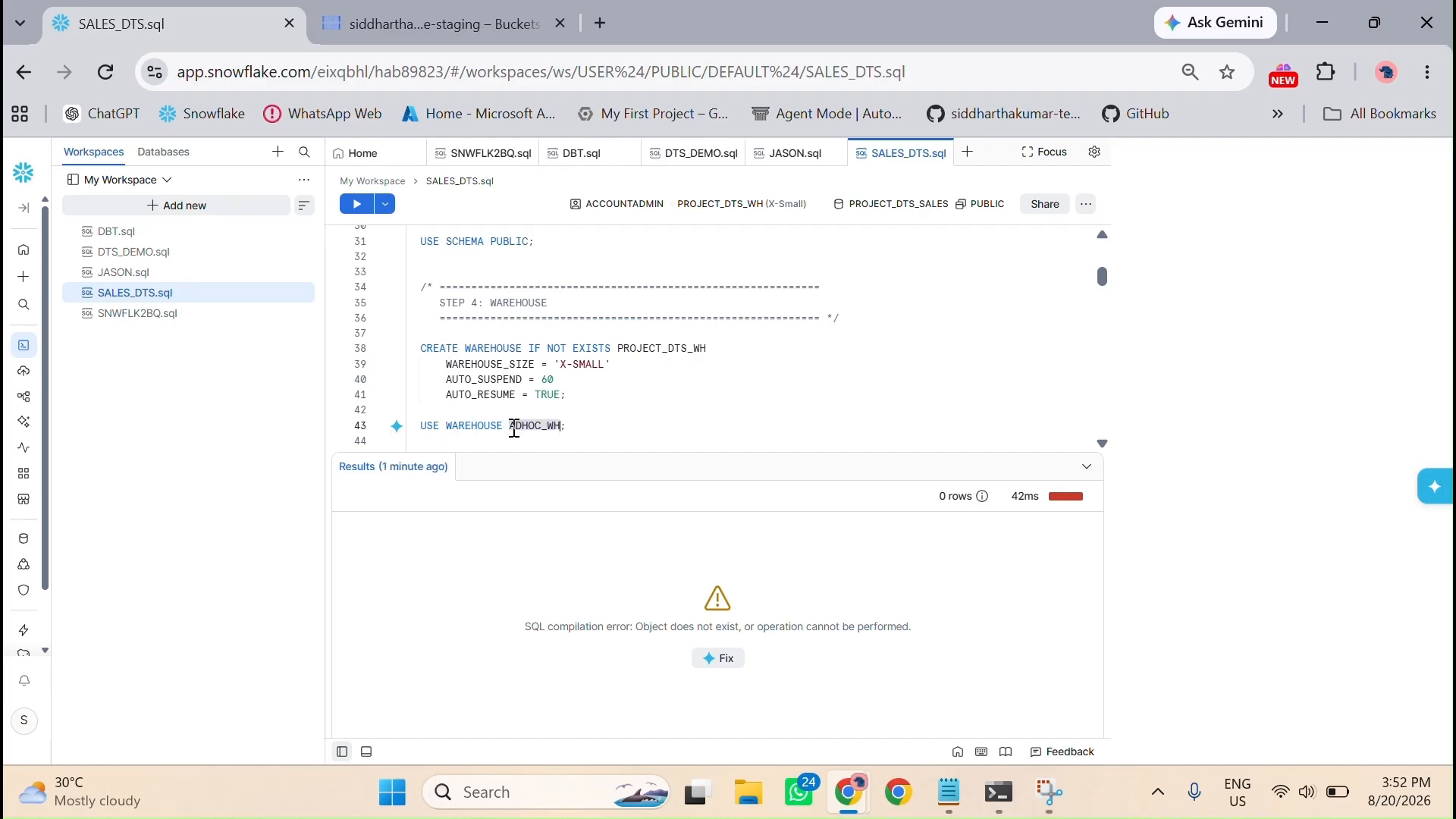
pyautogui.write('PROJECT_DTS_WH')
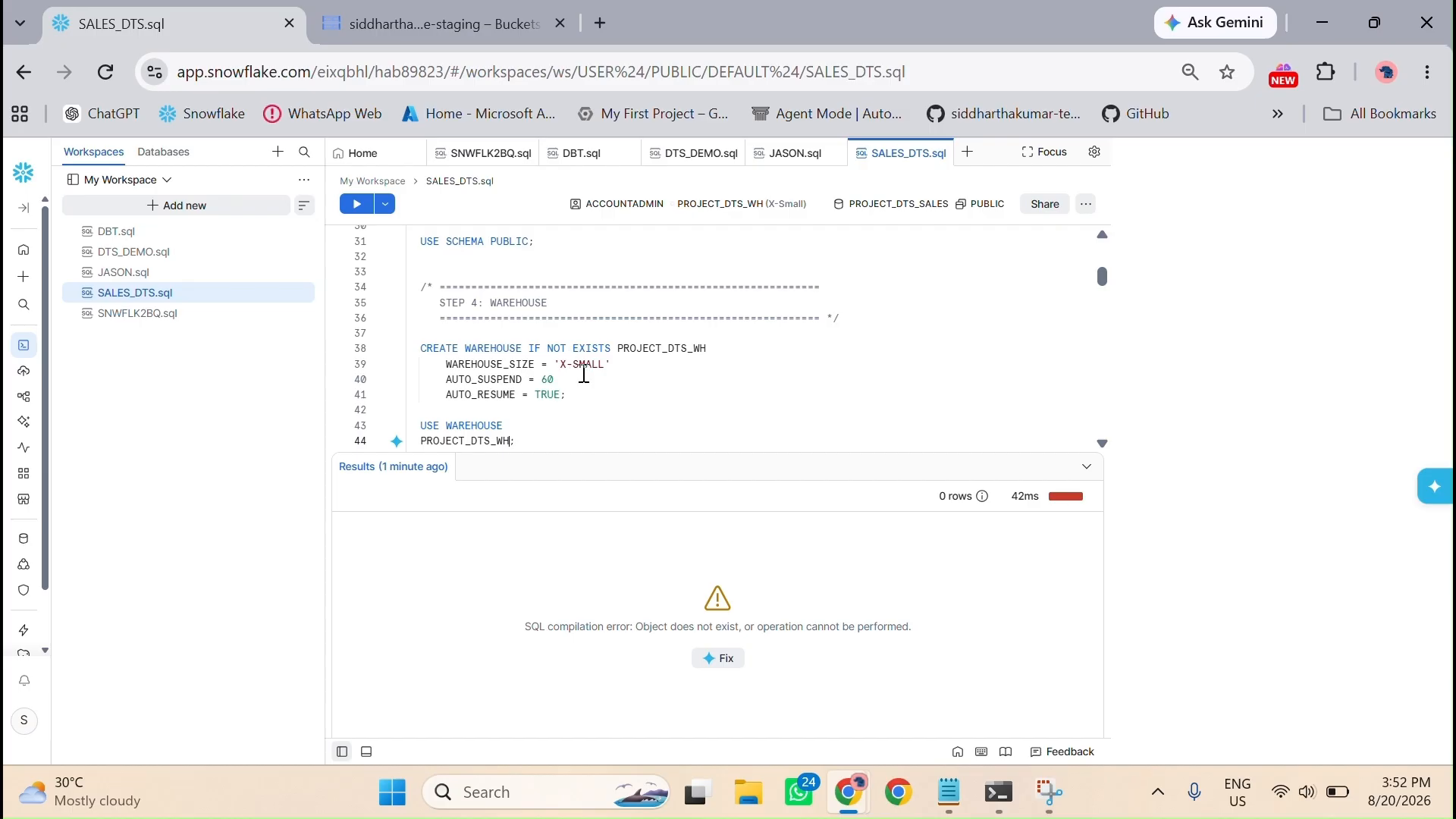
# Step: Run the CREATE WAREHOUSE IF NOT EXISTS statement for PROJECT_DTS_WH and the USE WAREHOUSE statement, and collapse the results
pyautogui.click(592, 395)
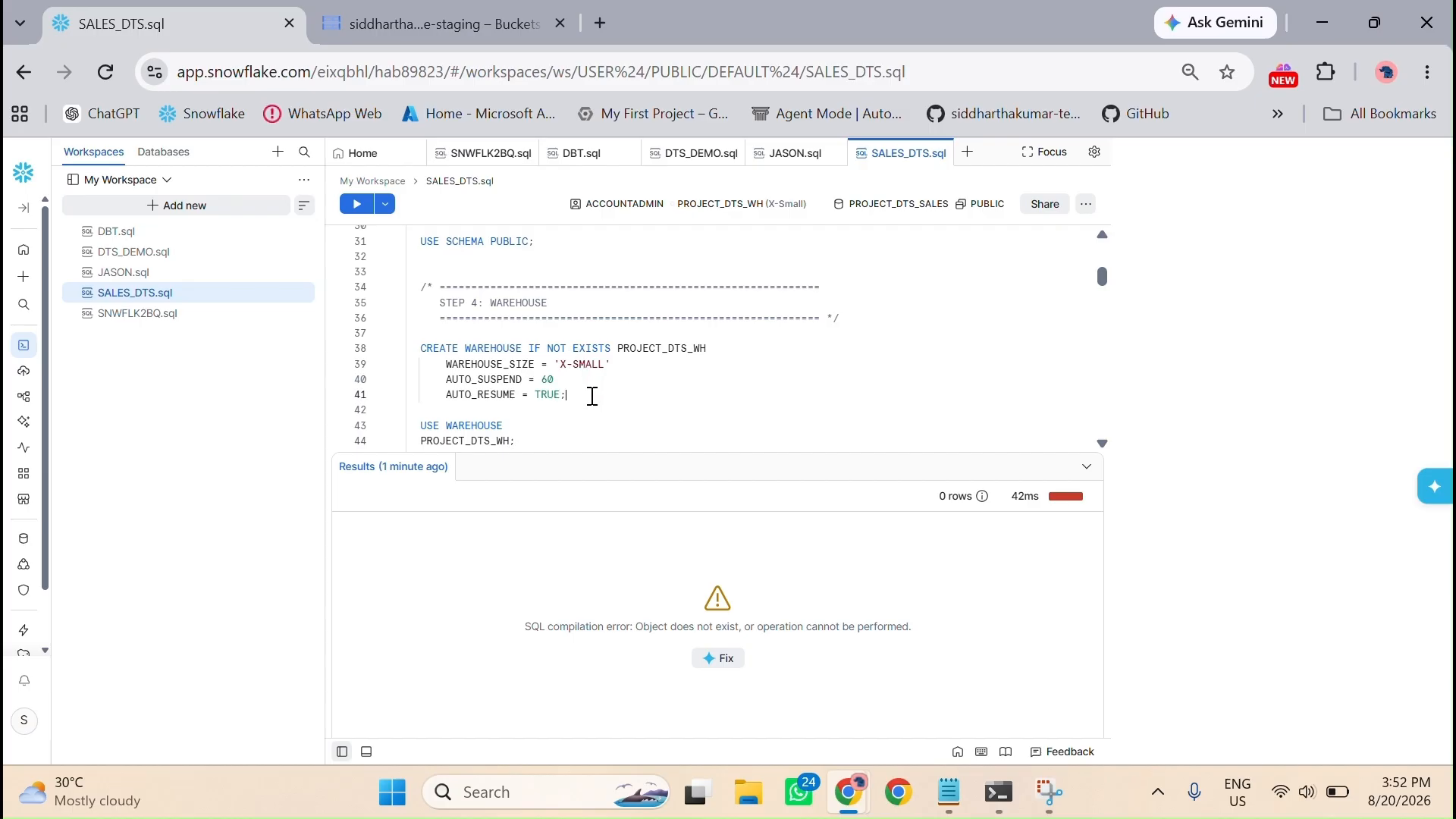
pyautogui.click(365, 207)
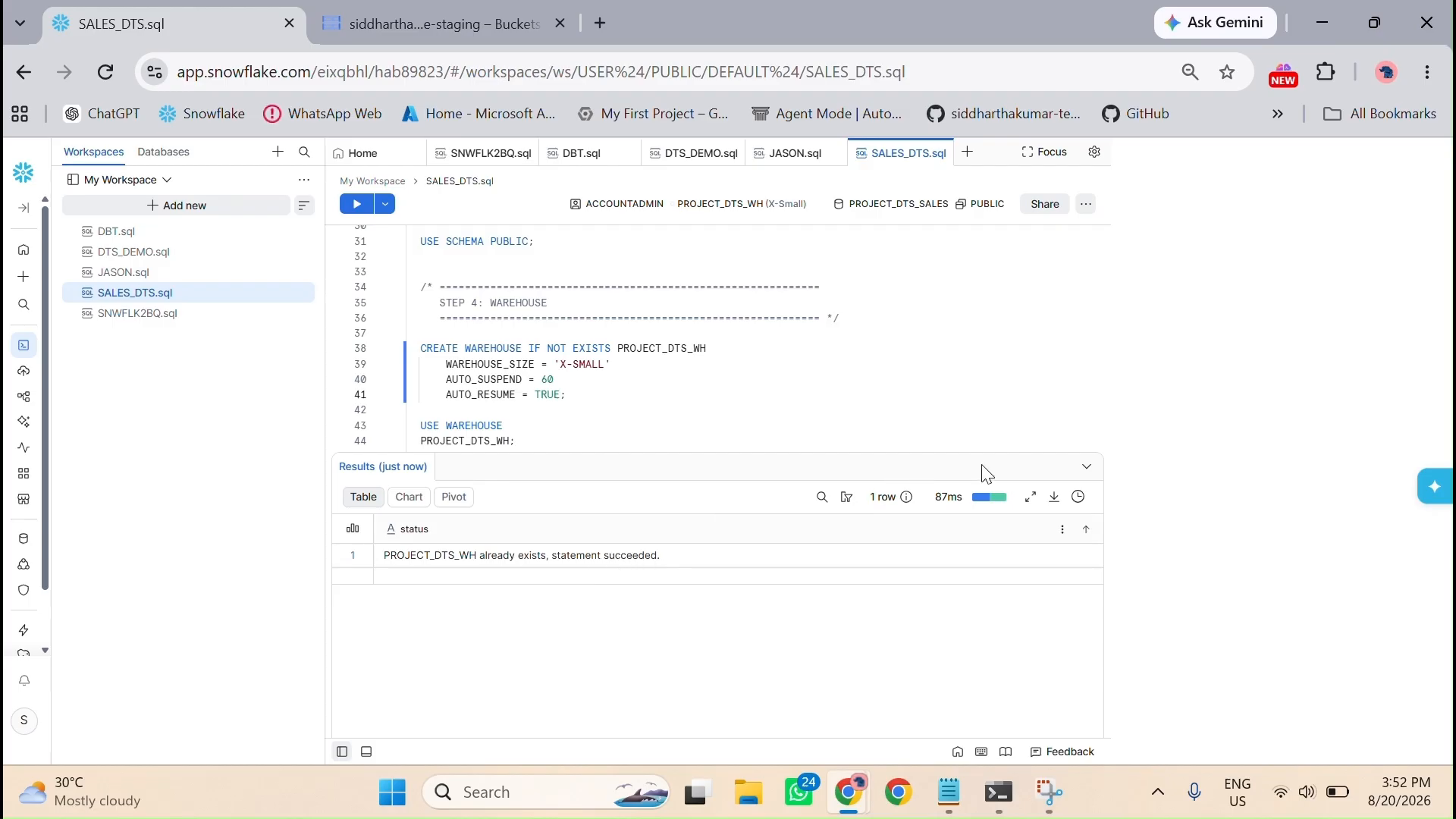
pyautogui.click(1087, 474)
pyautogui.scroll(-2, 689, 425)
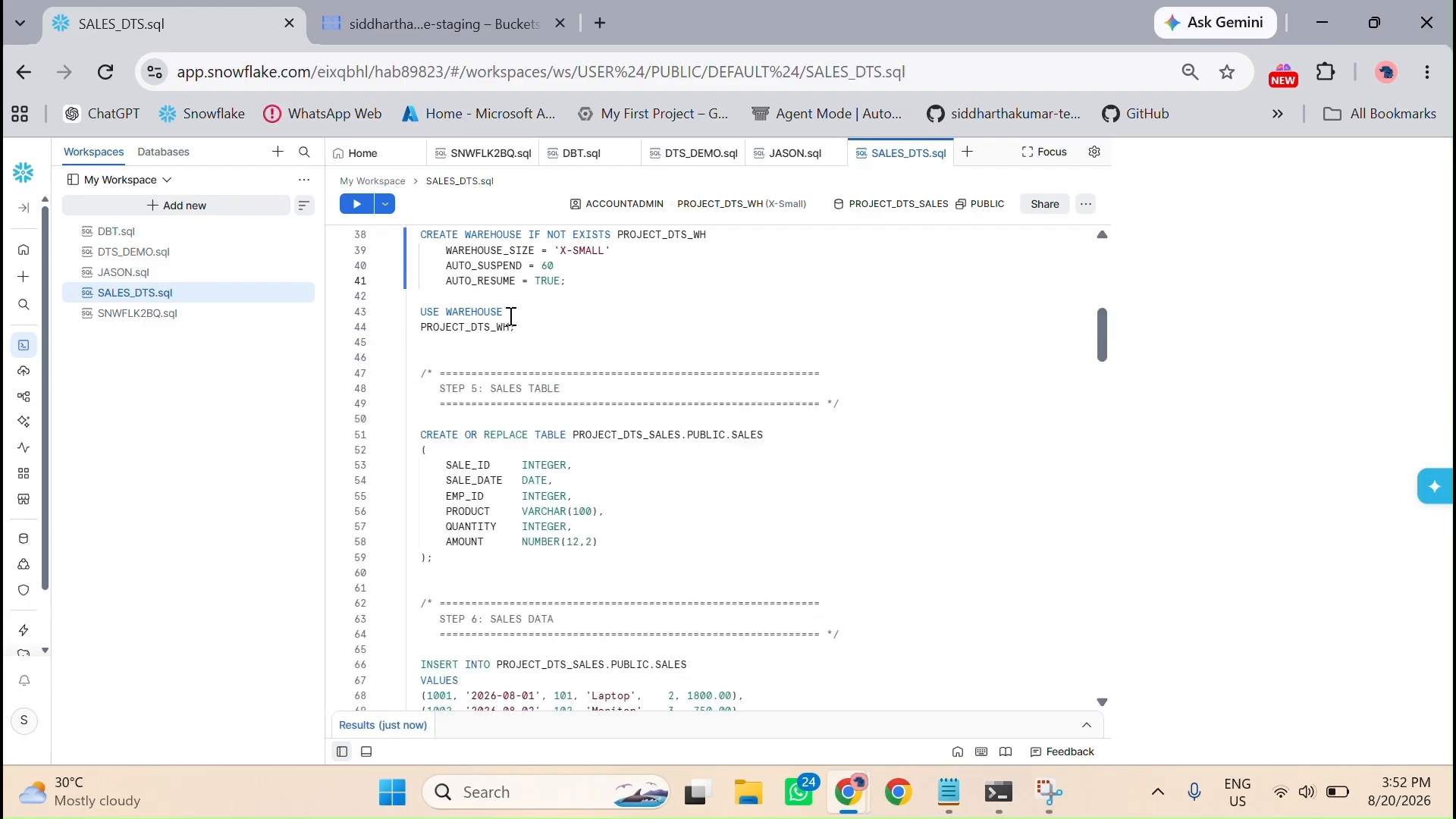
pyautogui.click(356, 204)
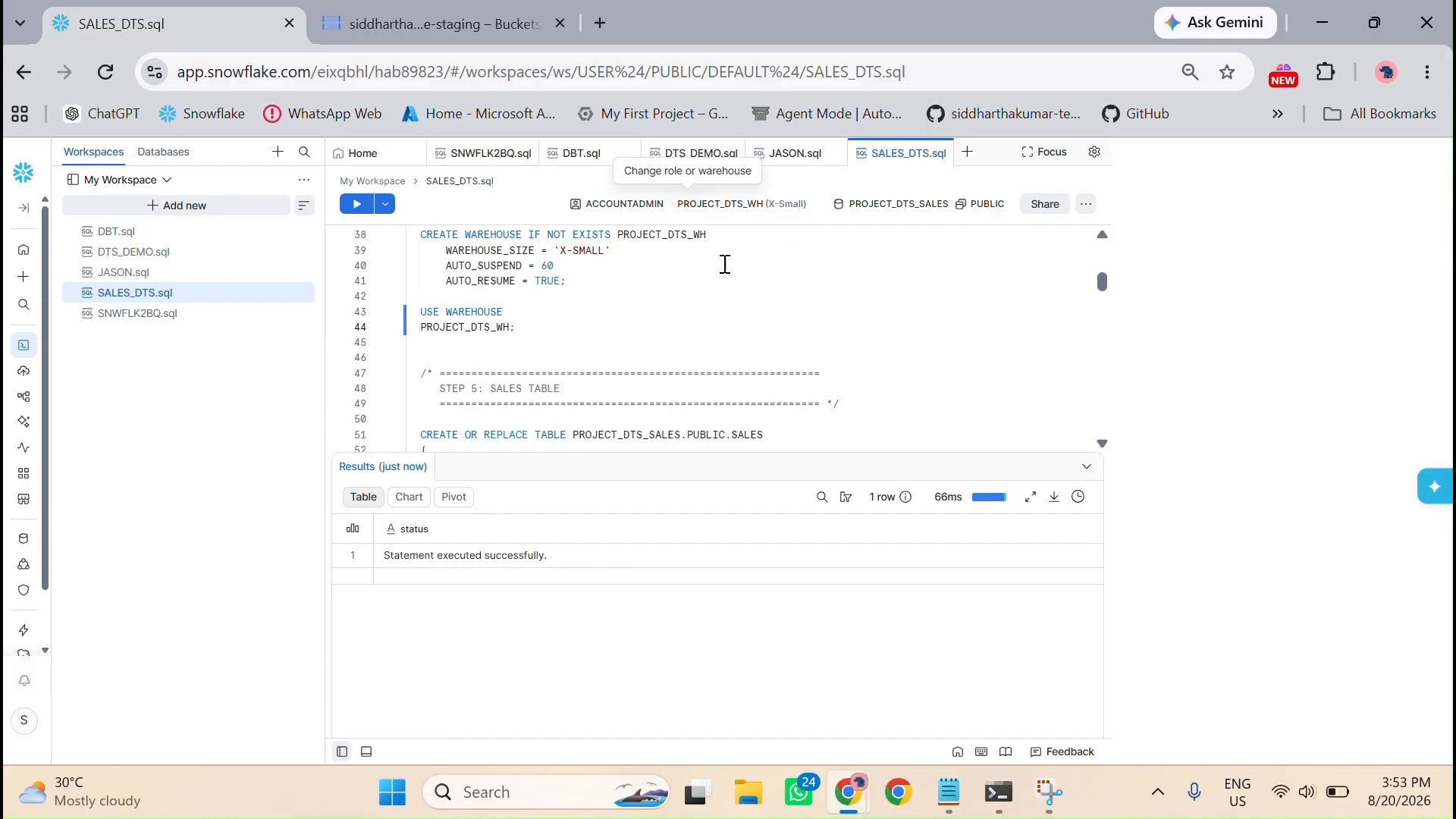
pyautogui.scroll(-3, 612, 351)
pyautogui.scroll(1, 612, 351)
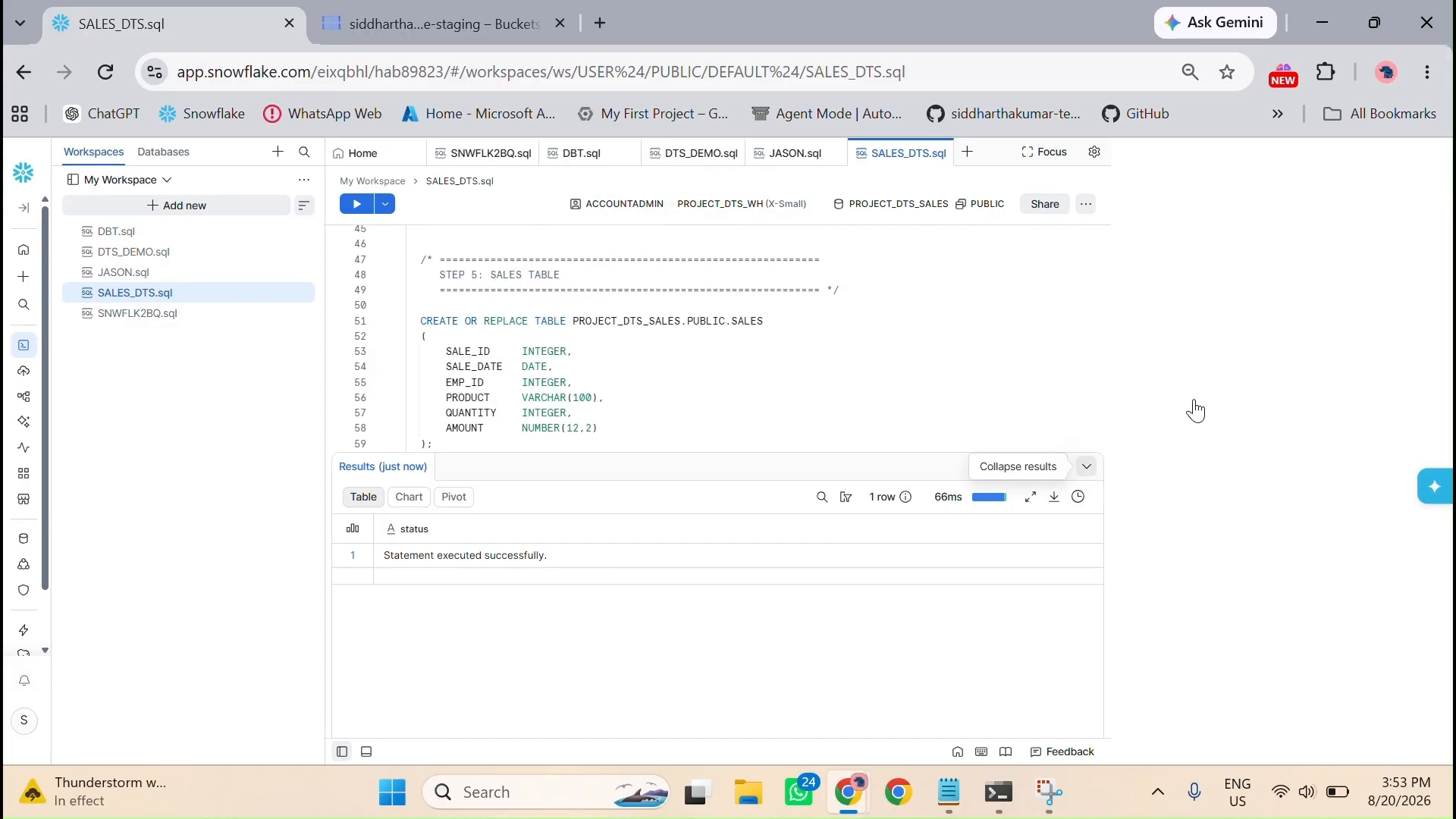
pyautogui.click(1087, 466)
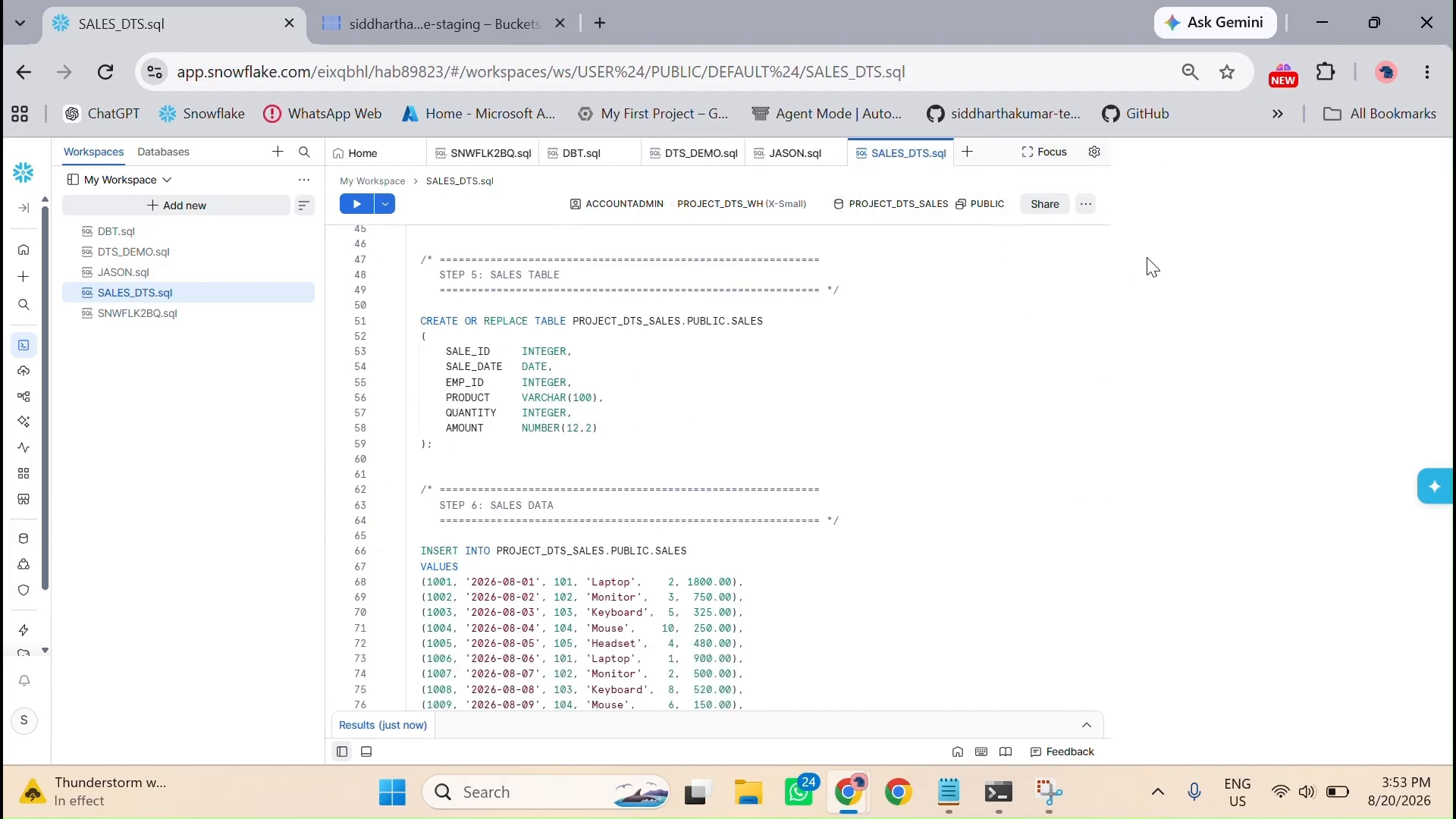
# Step: Switch the editor to focus mode and run the CREATE OR REPLACE TABLE statement for PROJECT_DTS_SALES.PUBLIC.SALES
pyautogui.click(1034, 157)
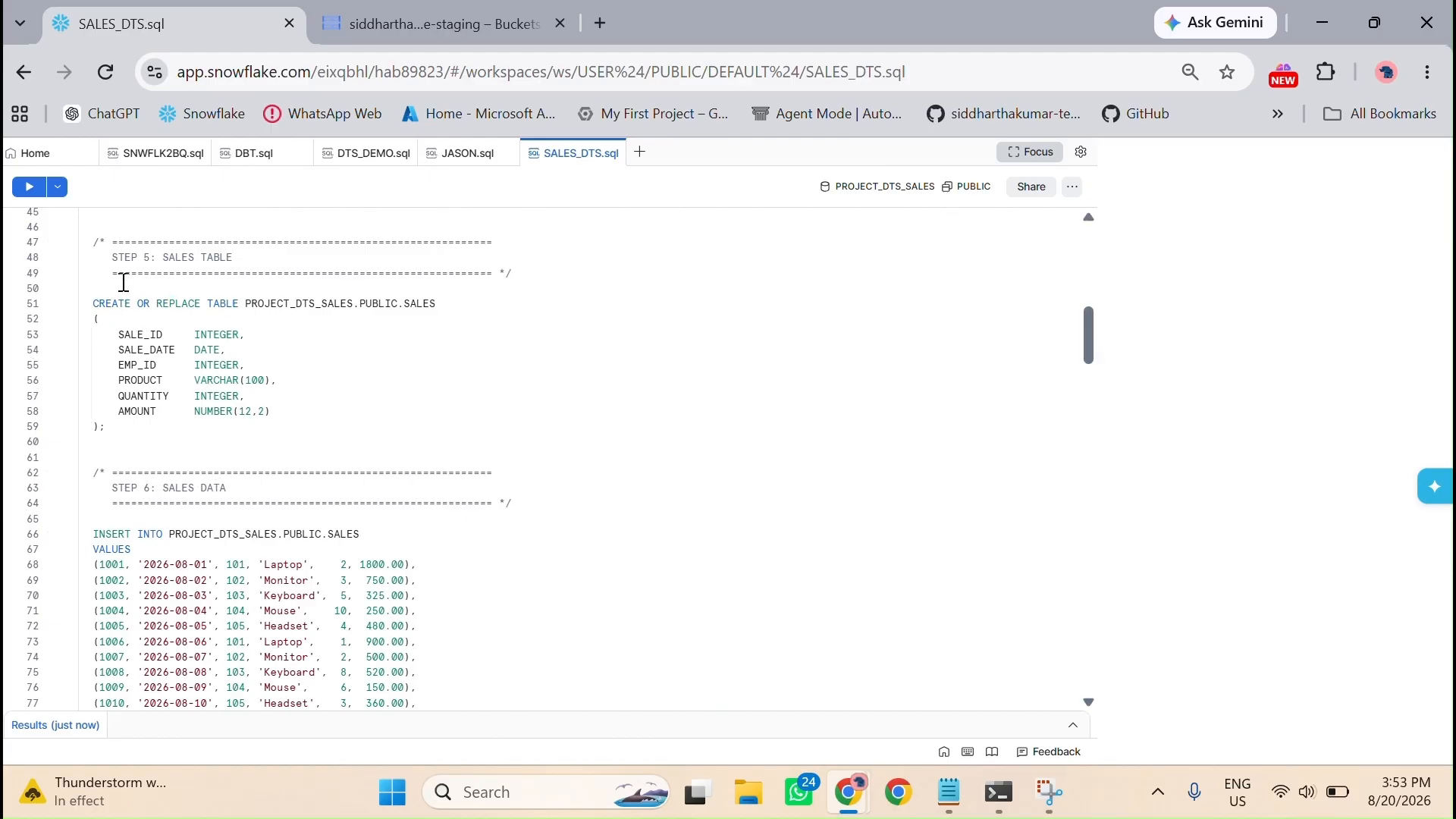
pyautogui.scroll(2, 144, 311)
pyautogui.scroll(2, 178, 364)
pyautogui.scroll(-2, 152, 387)
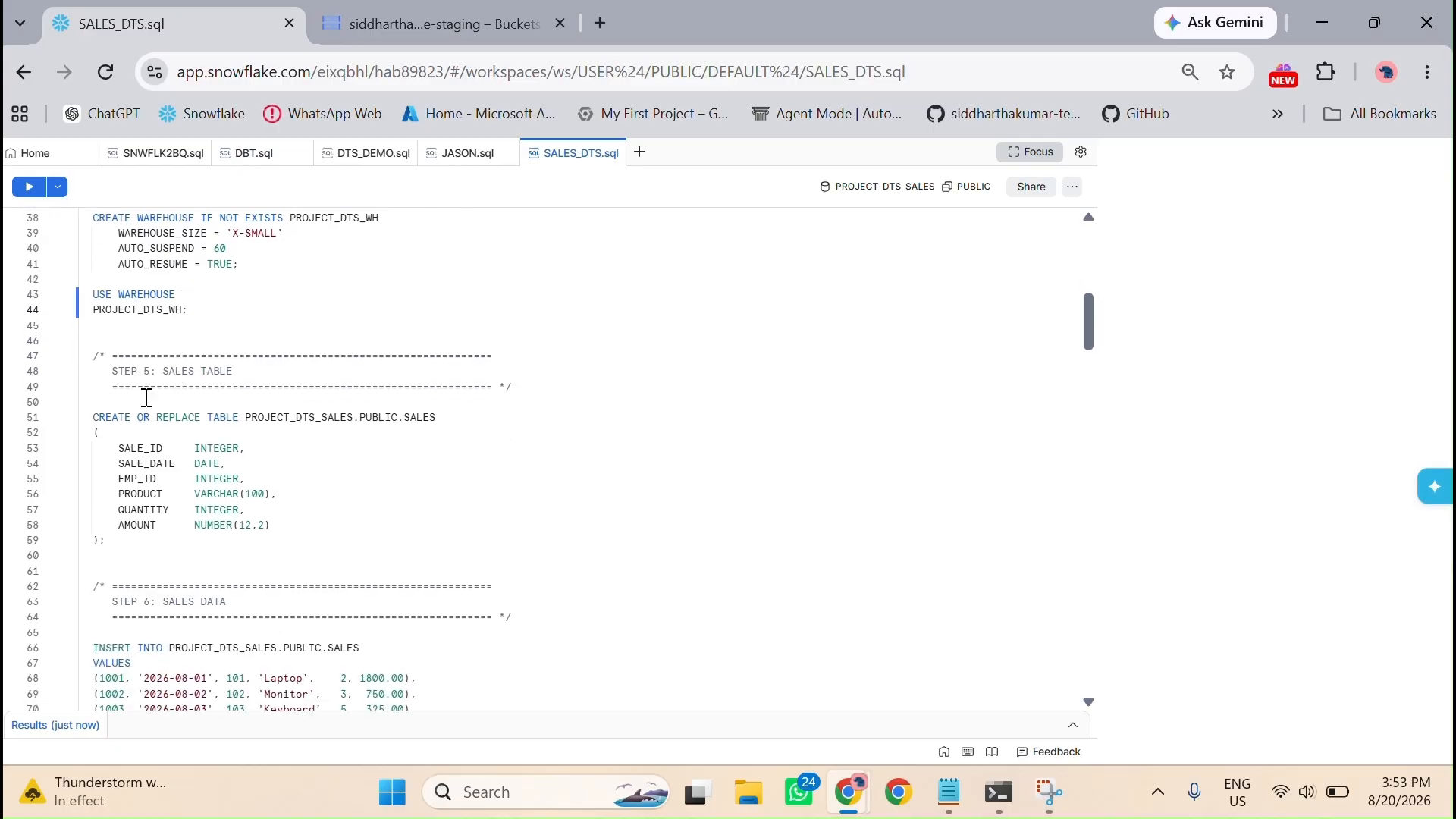
pyautogui.scroll(-2, 271, 412)
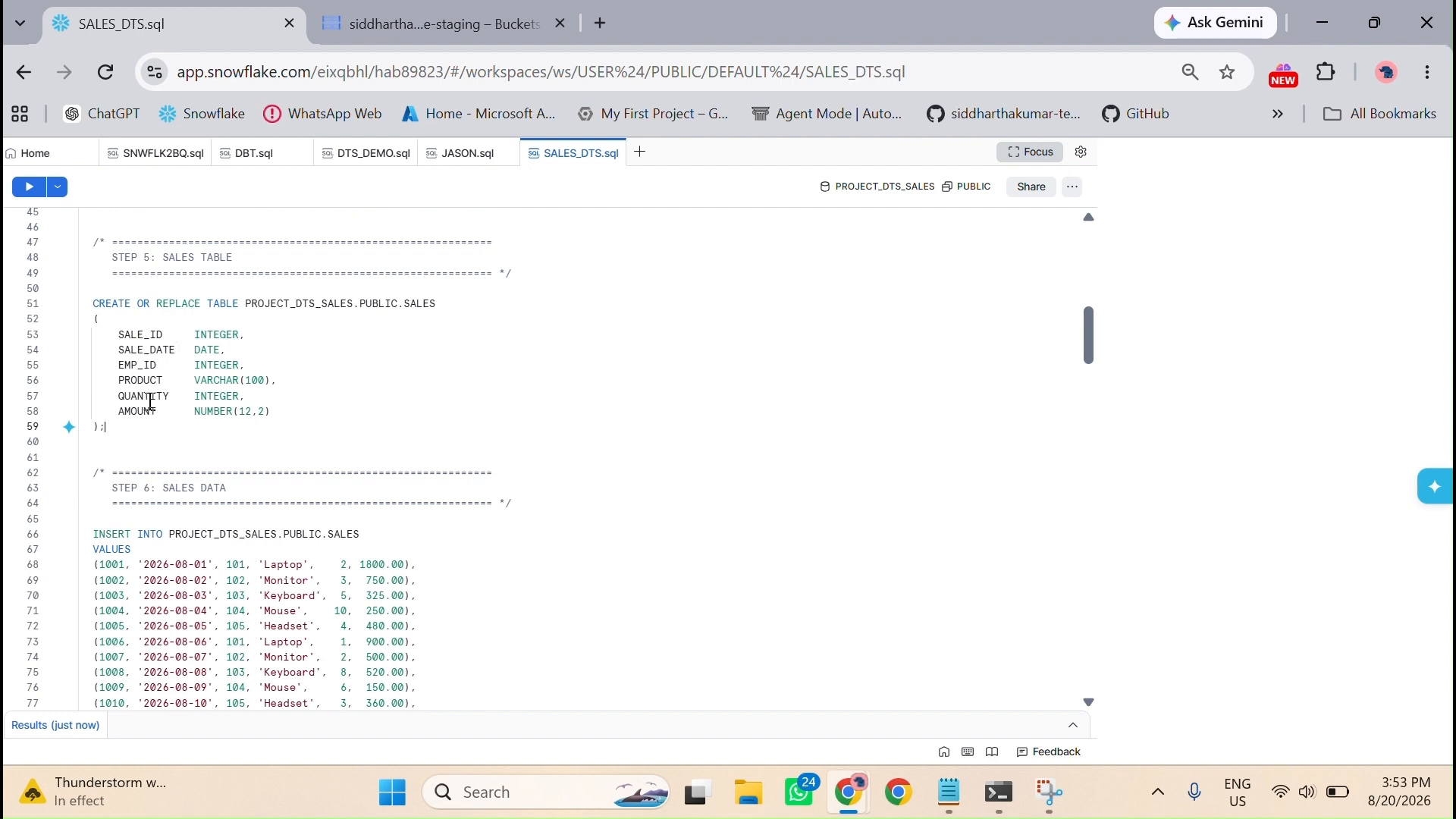
pyautogui.click(31, 189)
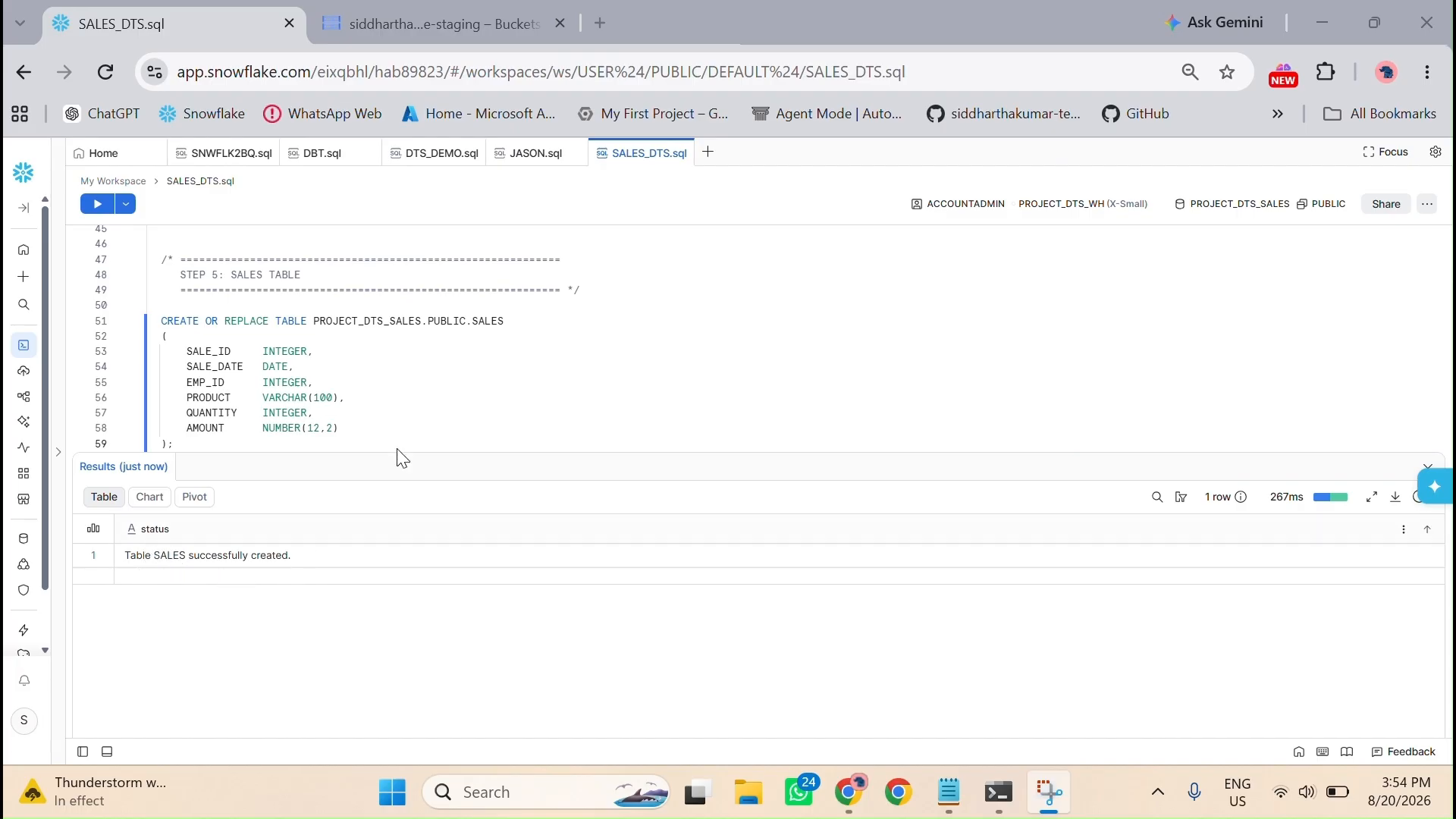
pyautogui.click(1430, 467)
# Step: Select the whole INSERT INTO PROJECT_DTS_SALES.PUBLIC.SALES statement, from sale 1001 to 1020, and run it
pyautogui.scroll(-3, 662, 500)
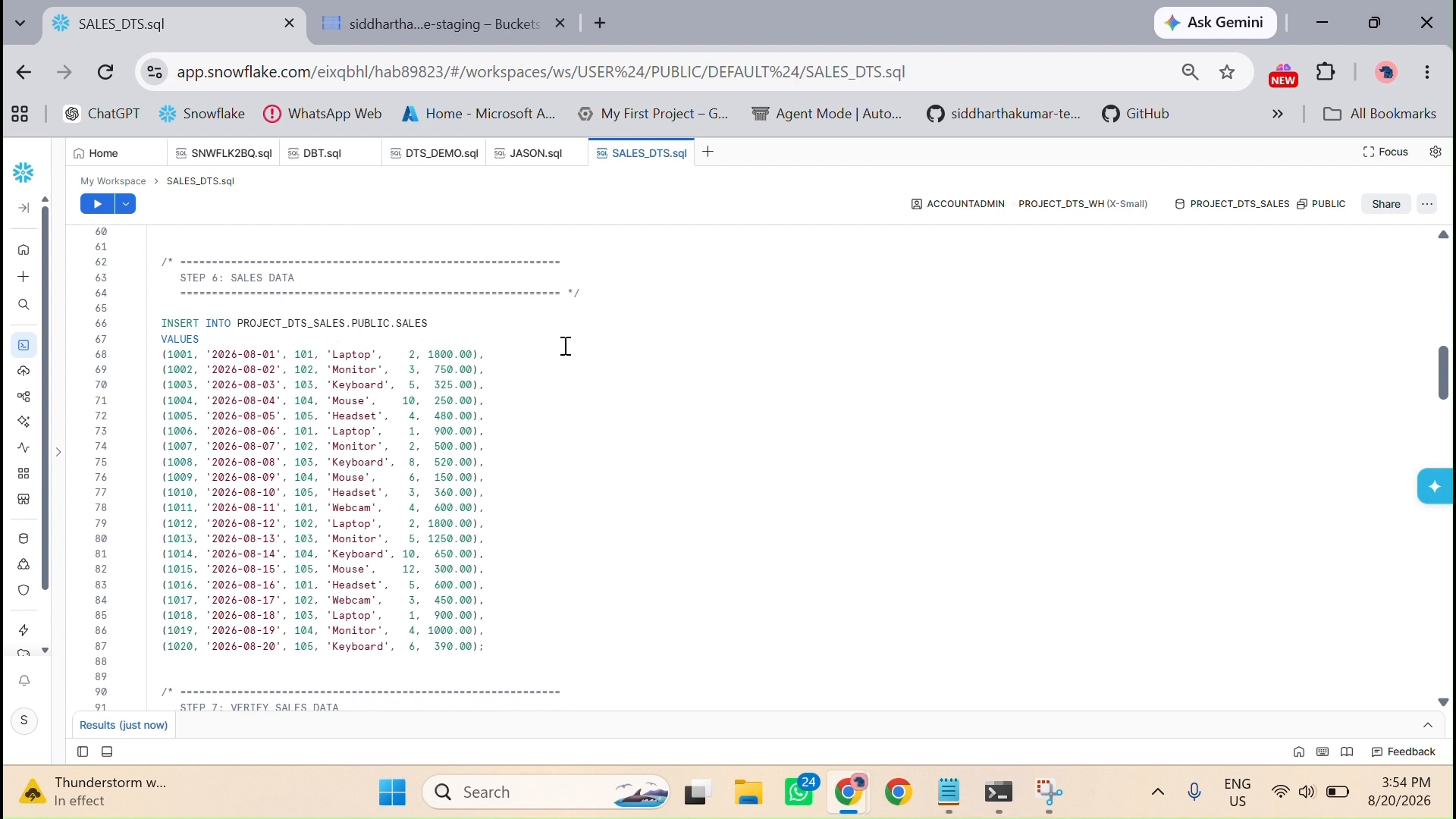
pyautogui.scroll(-2, 566, 346)
pyautogui.scroll(2, 168, 368)
pyautogui.scroll(-4, 486, 543)
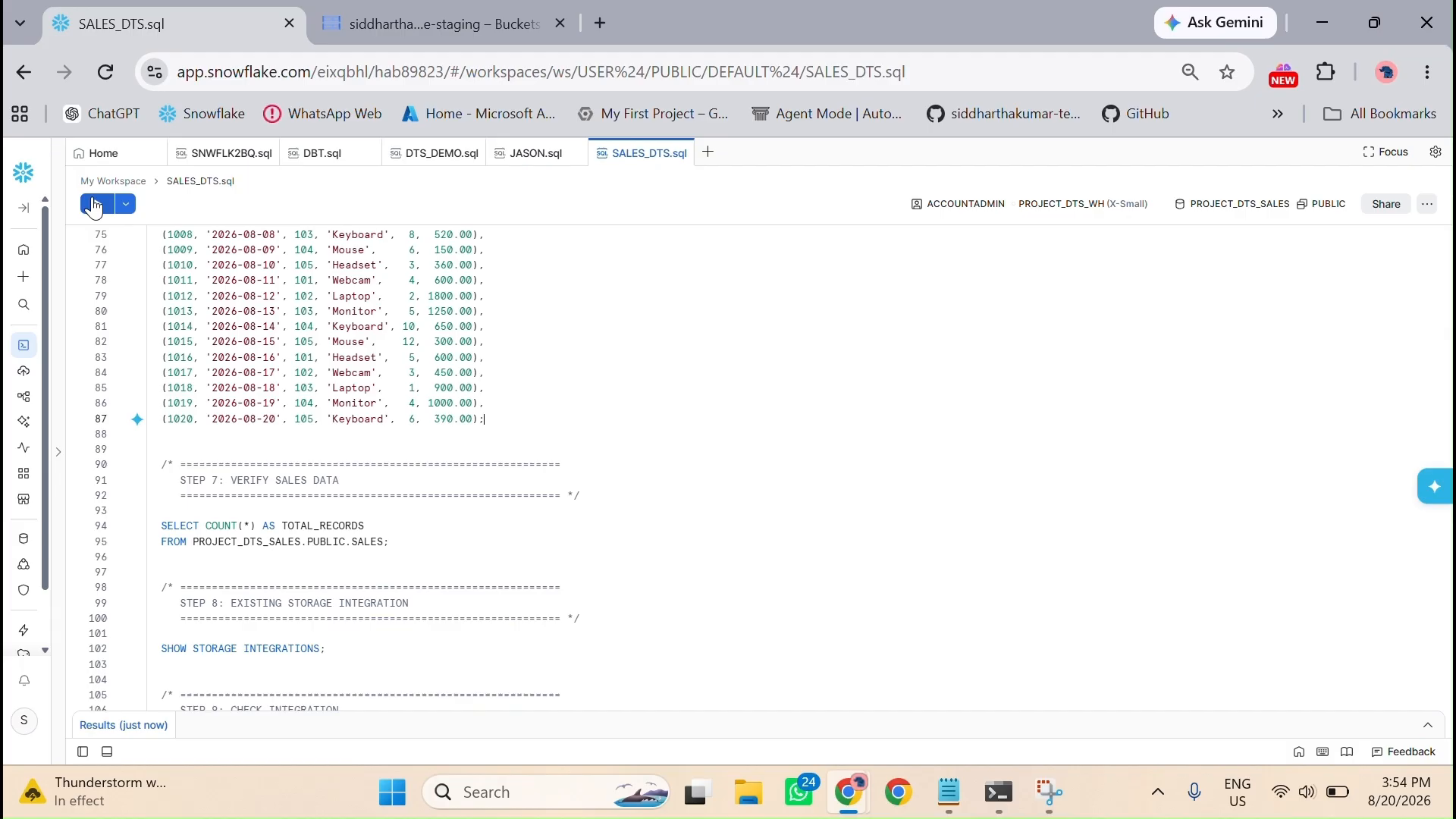
pyautogui.scroll(6, 299, 374)
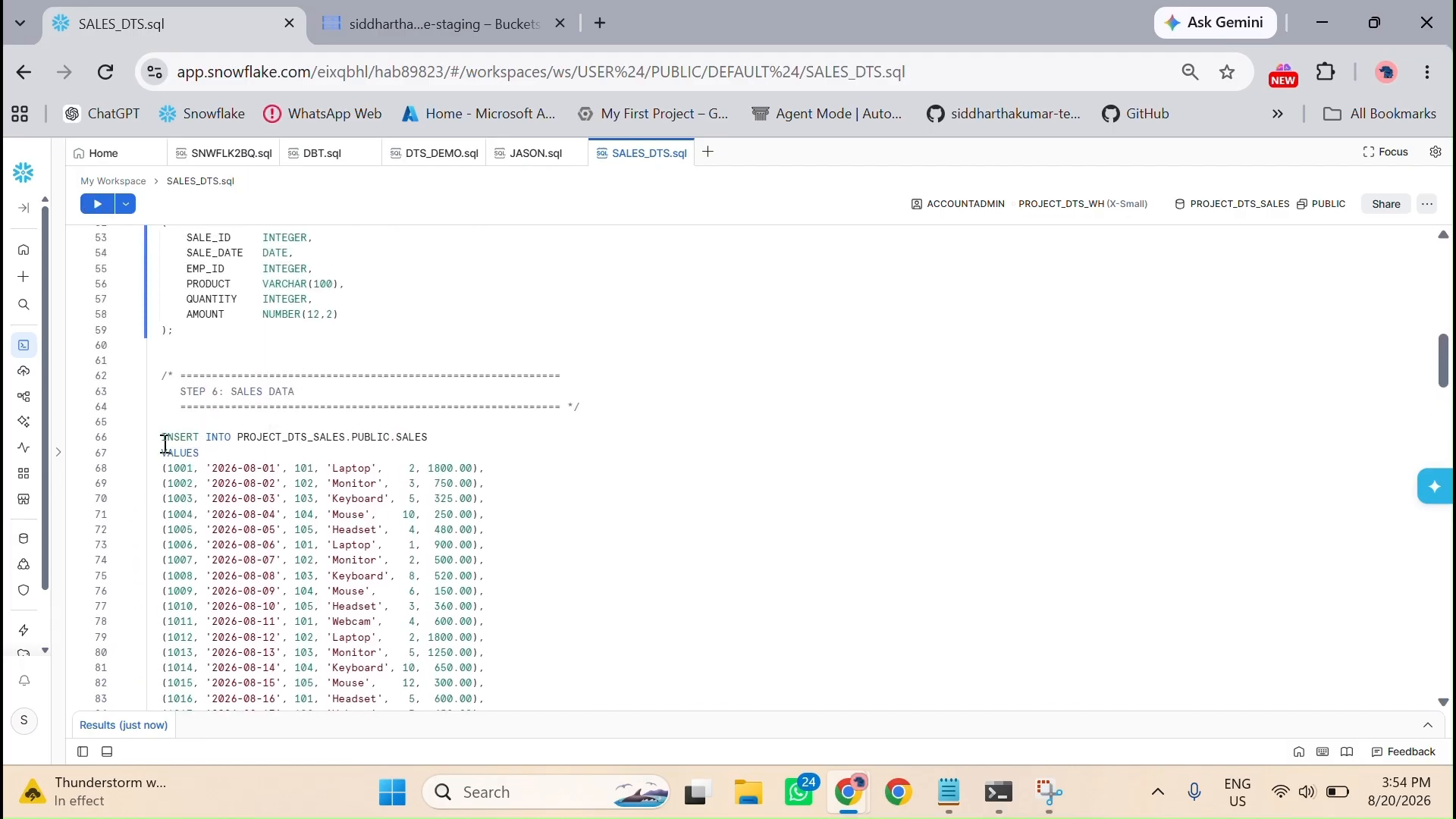
pyautogui.moveTo(166, 445); pyautogui.dragTo(377, 751)
pyautogui.moveTo(422, 609); pyautogui.dragTo(484, 597)
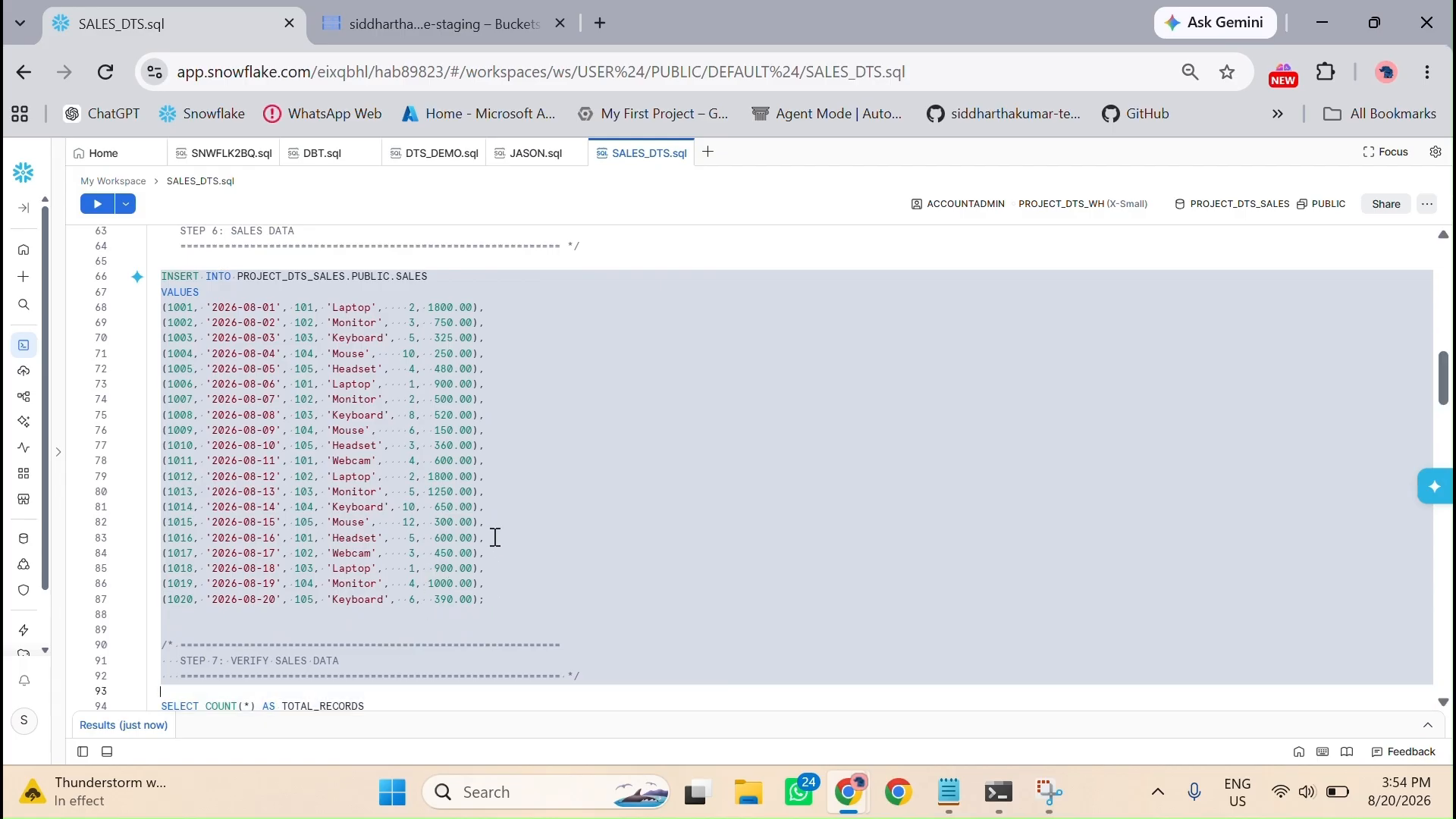
pyautogui.moveTo(496, 537); pyautogui.dragTo(484, 599)
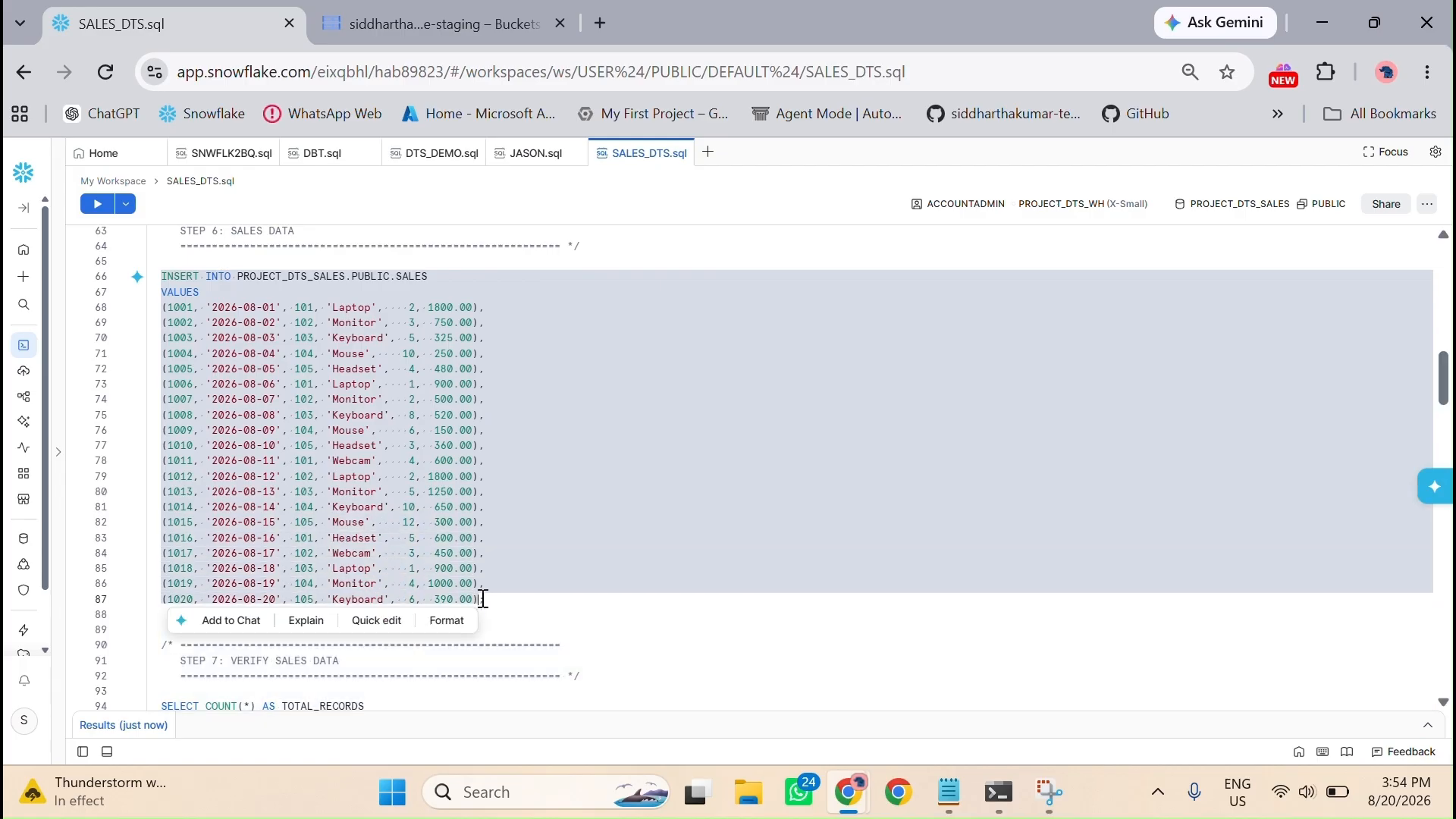
pyautogui.click(112, 205)
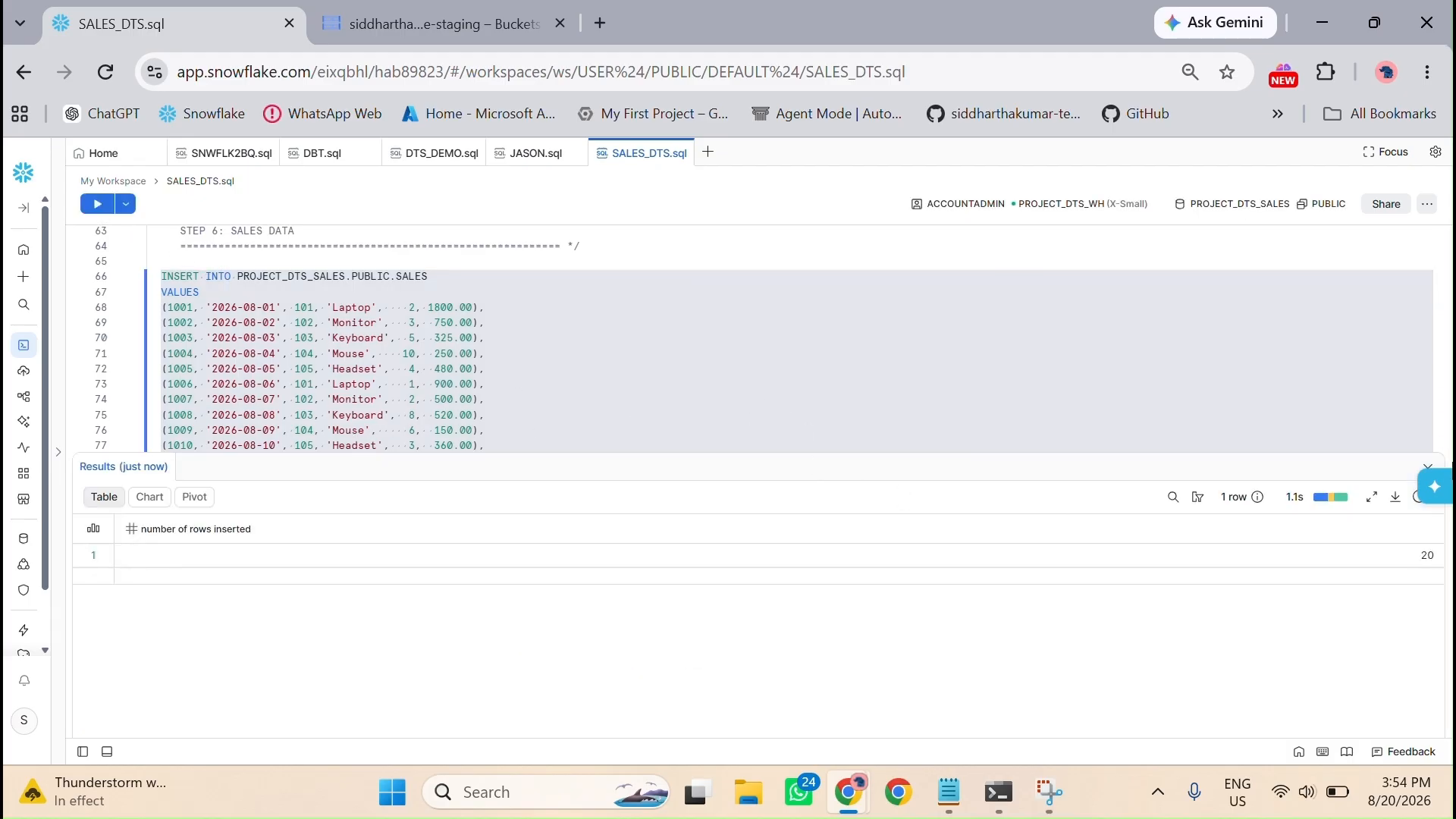
pyautogui.click(1430, 468)
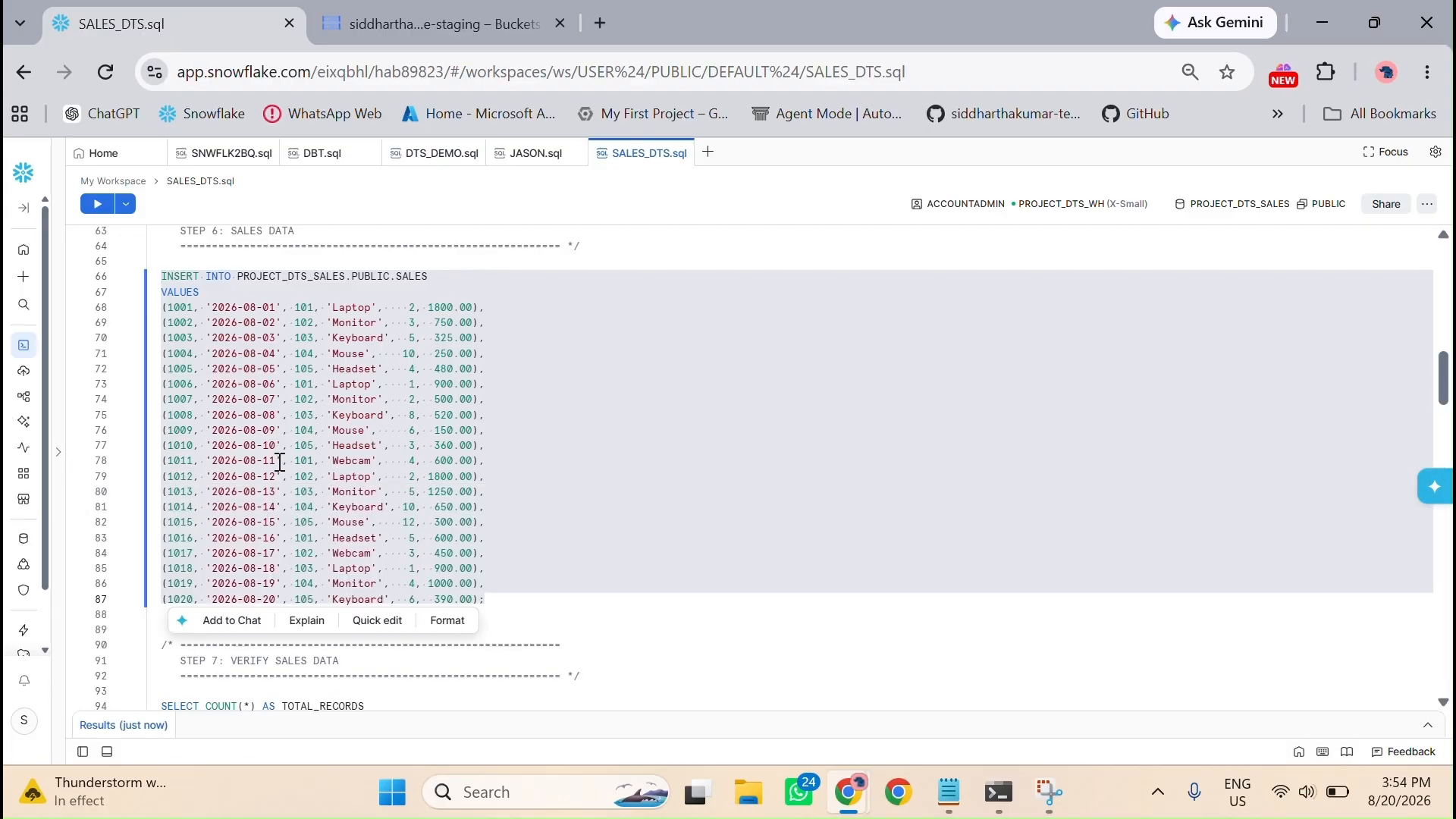
pyautogui.click(537, 588)
# Step: Run the SELECT COUNT(*) query that verifies the records in the SALES table
pyautogui.scroll(-3, 537, 588)
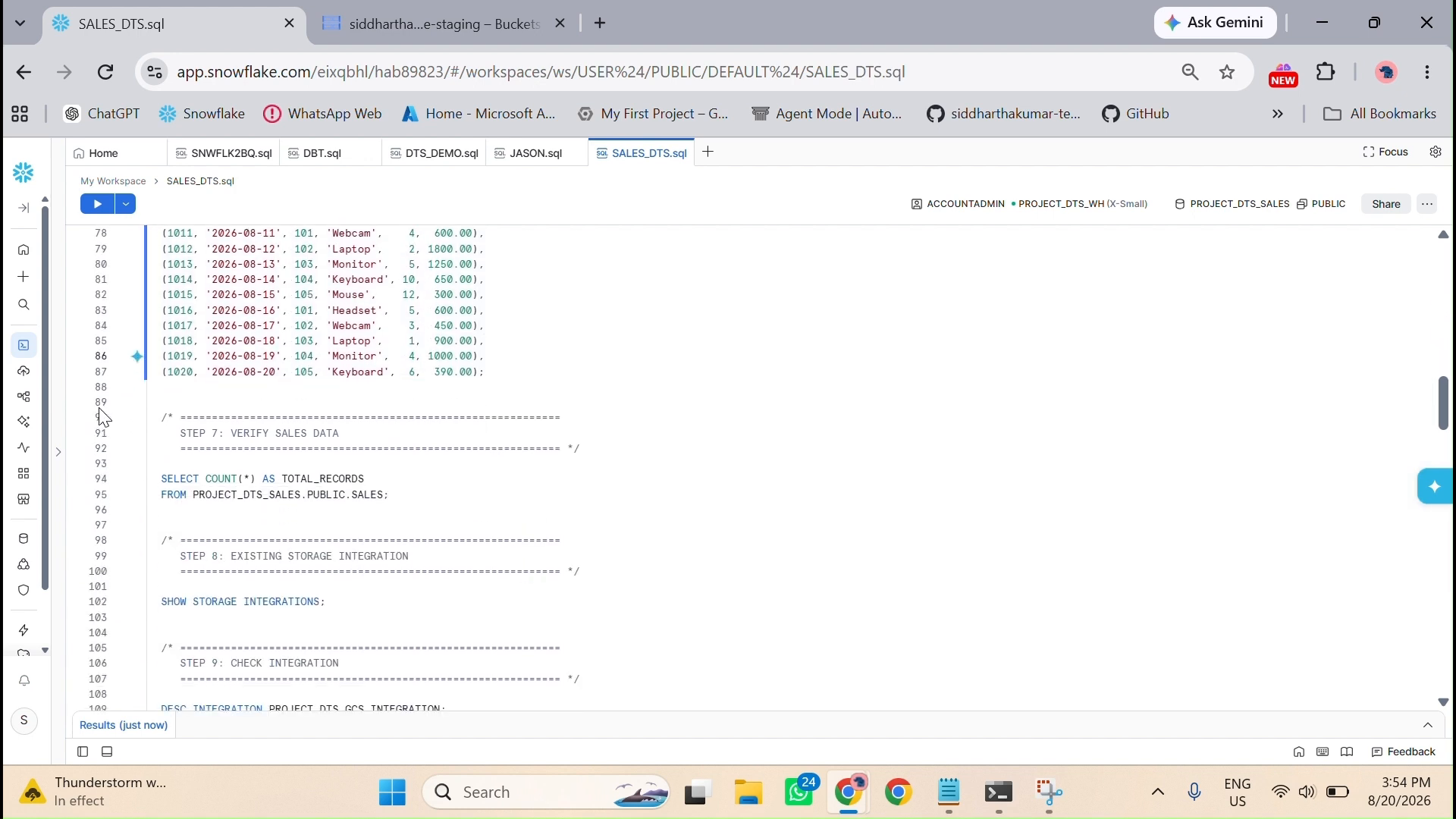
pyautogui.scroll(-2, 368, 460)
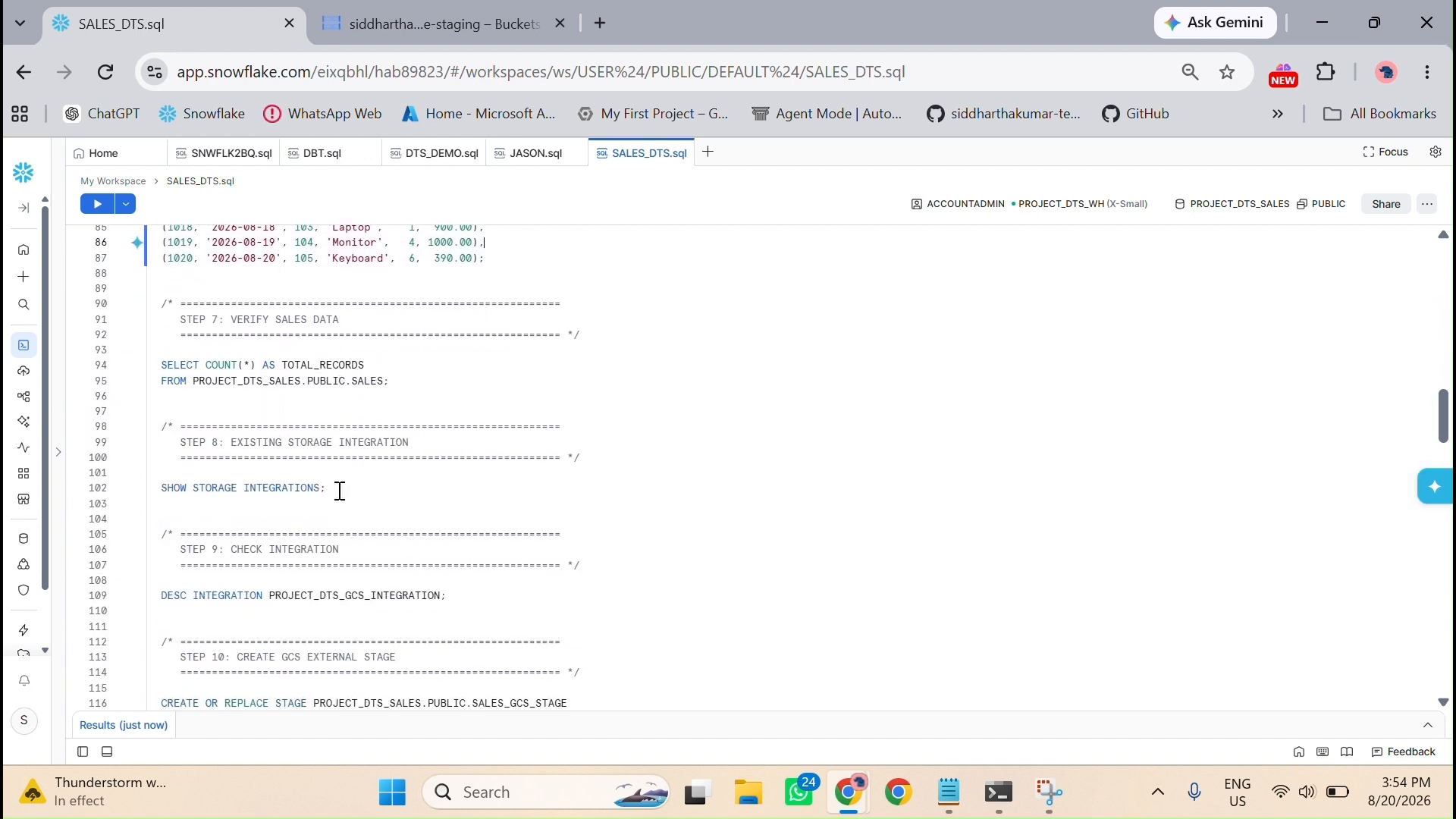
pyautogui.click(93, 214)
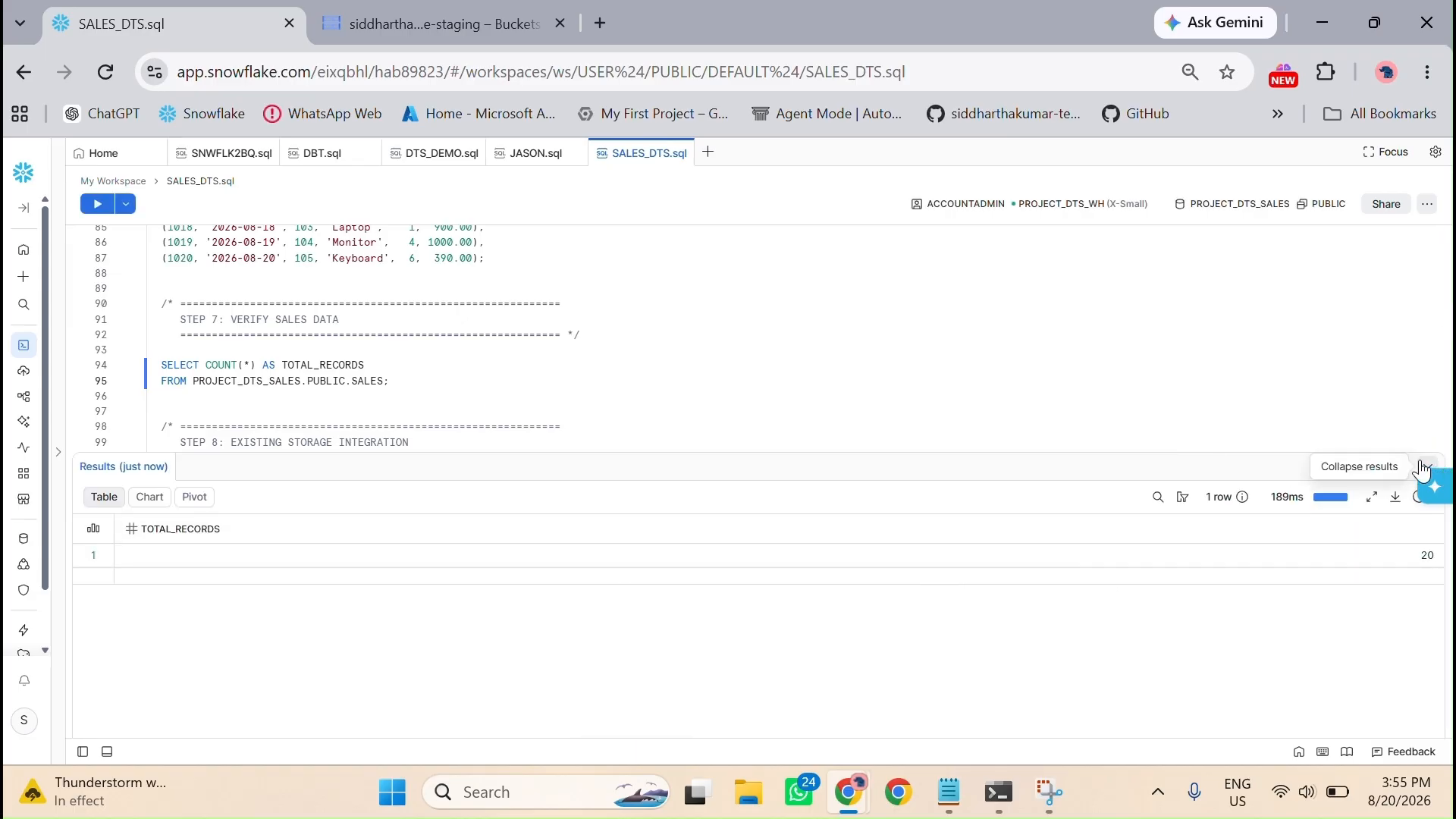
# Step: Add the query "Select * from PROJECT_DTS_SALES.PUBLIC.SALES;" below the count query in the Verify Sales Data section
pyautogui.scroll(-2, 344, 384)
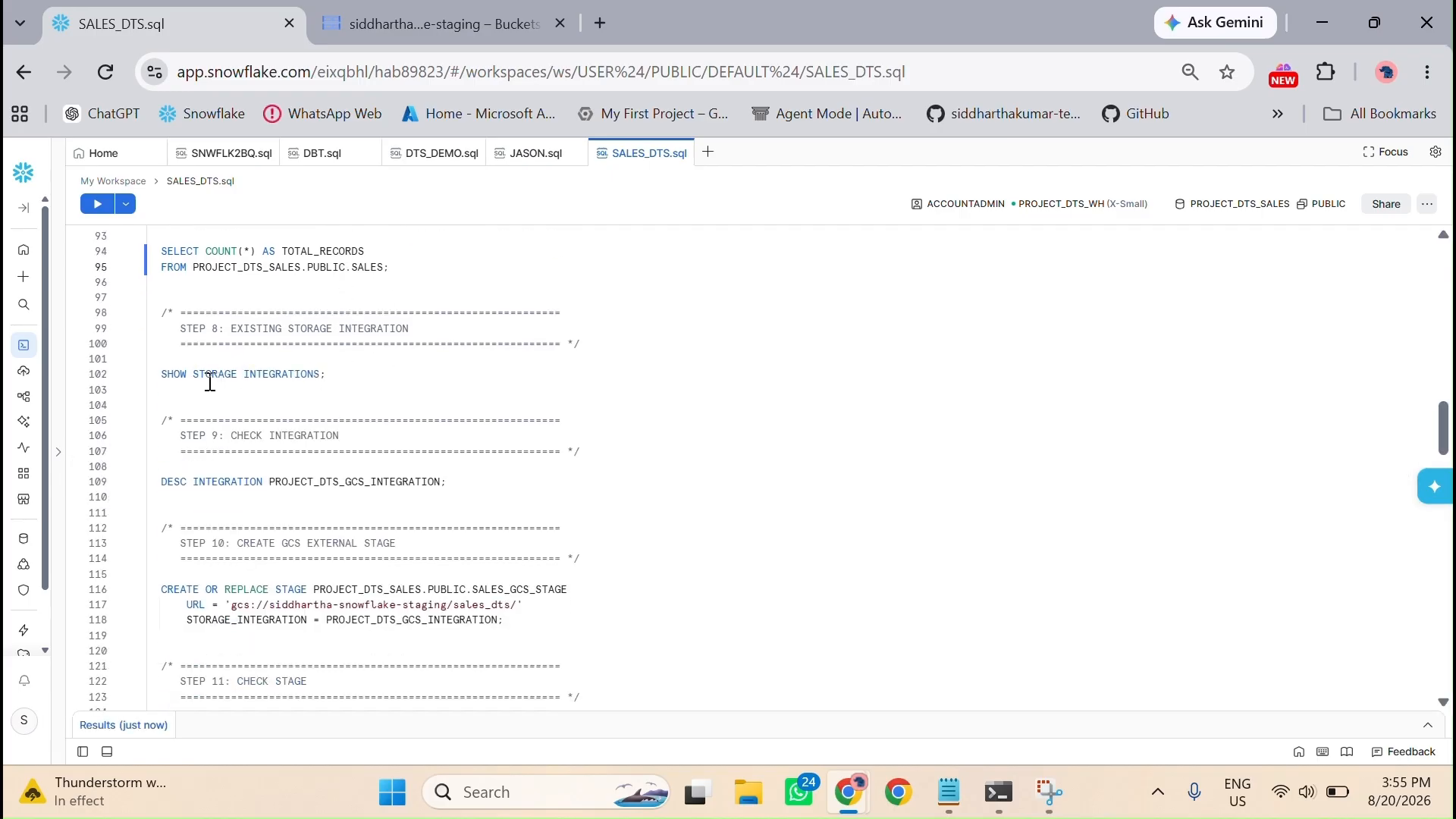
pyautogui.scroll(2, 216, 390)
pyautogui.click(413, 380)
pyautogui.press('Return')
pyautogui.press('Return')
pyautogui.write('S')
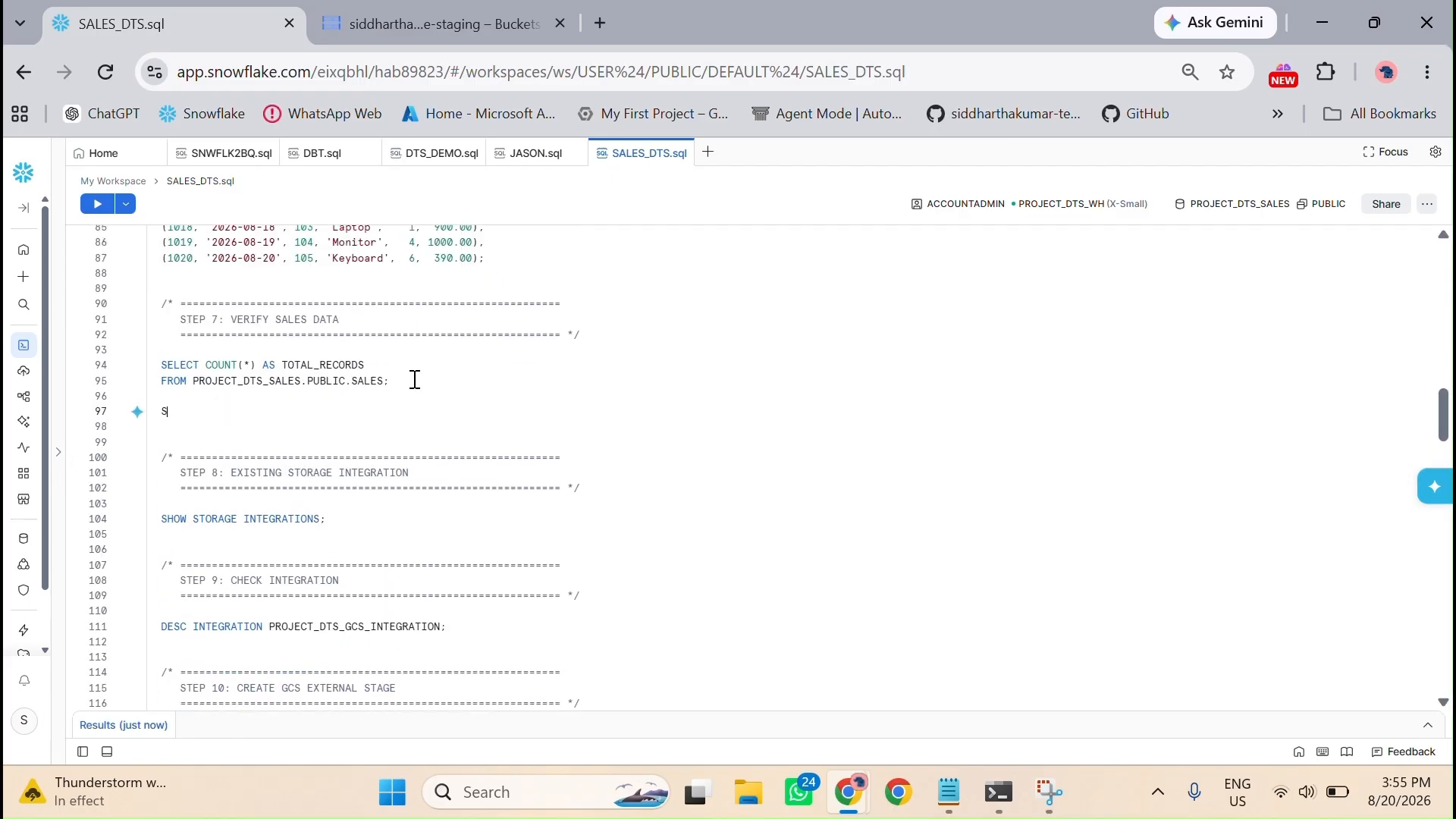
pyautogui.write('elect * from')
pyautogui.moveTo(196, 380); pyautogui.dragTo(384, 380)
pyautogui.hotkey('ctrl', 'c')
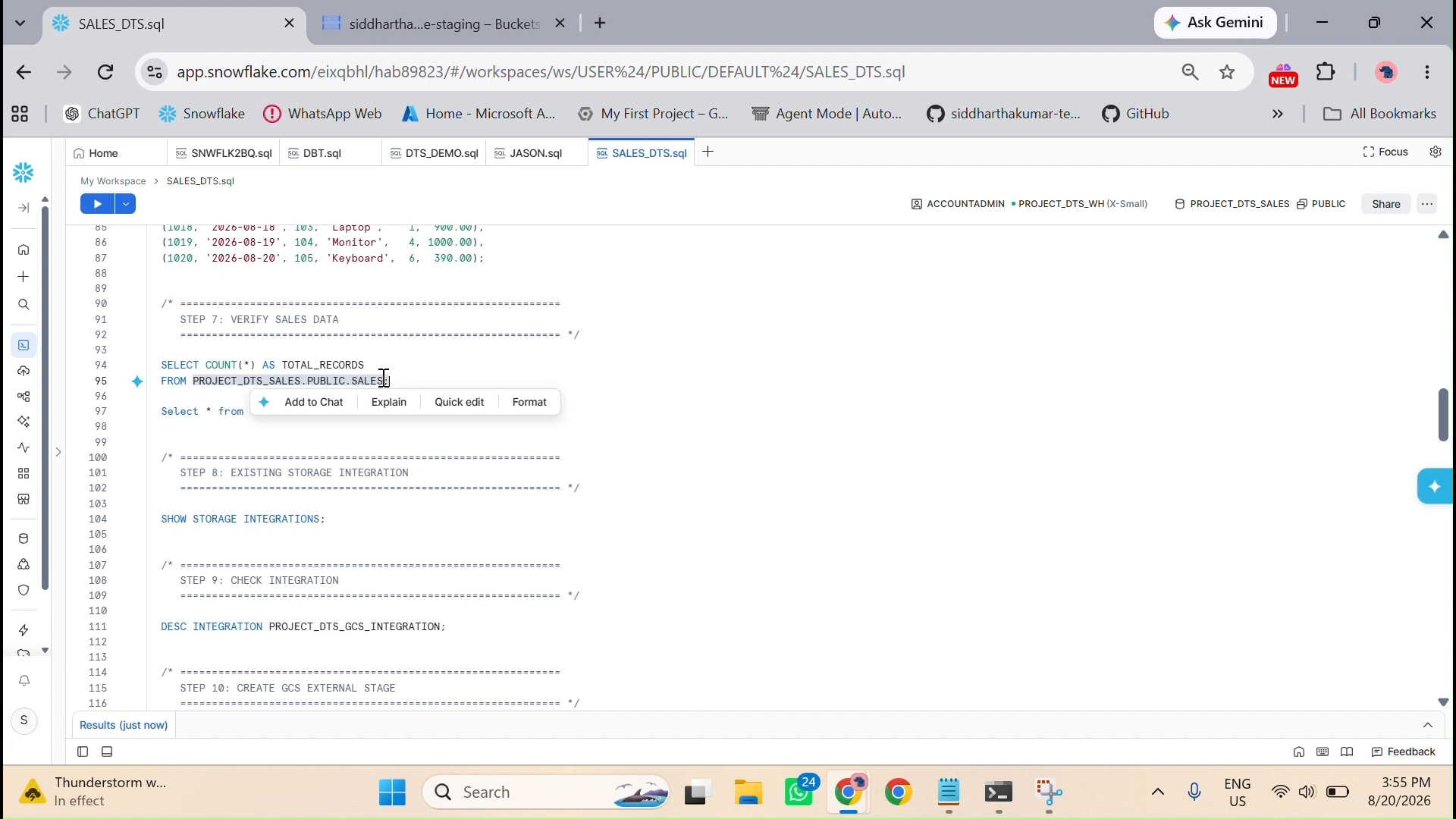
pyautogui.click(249, 418)
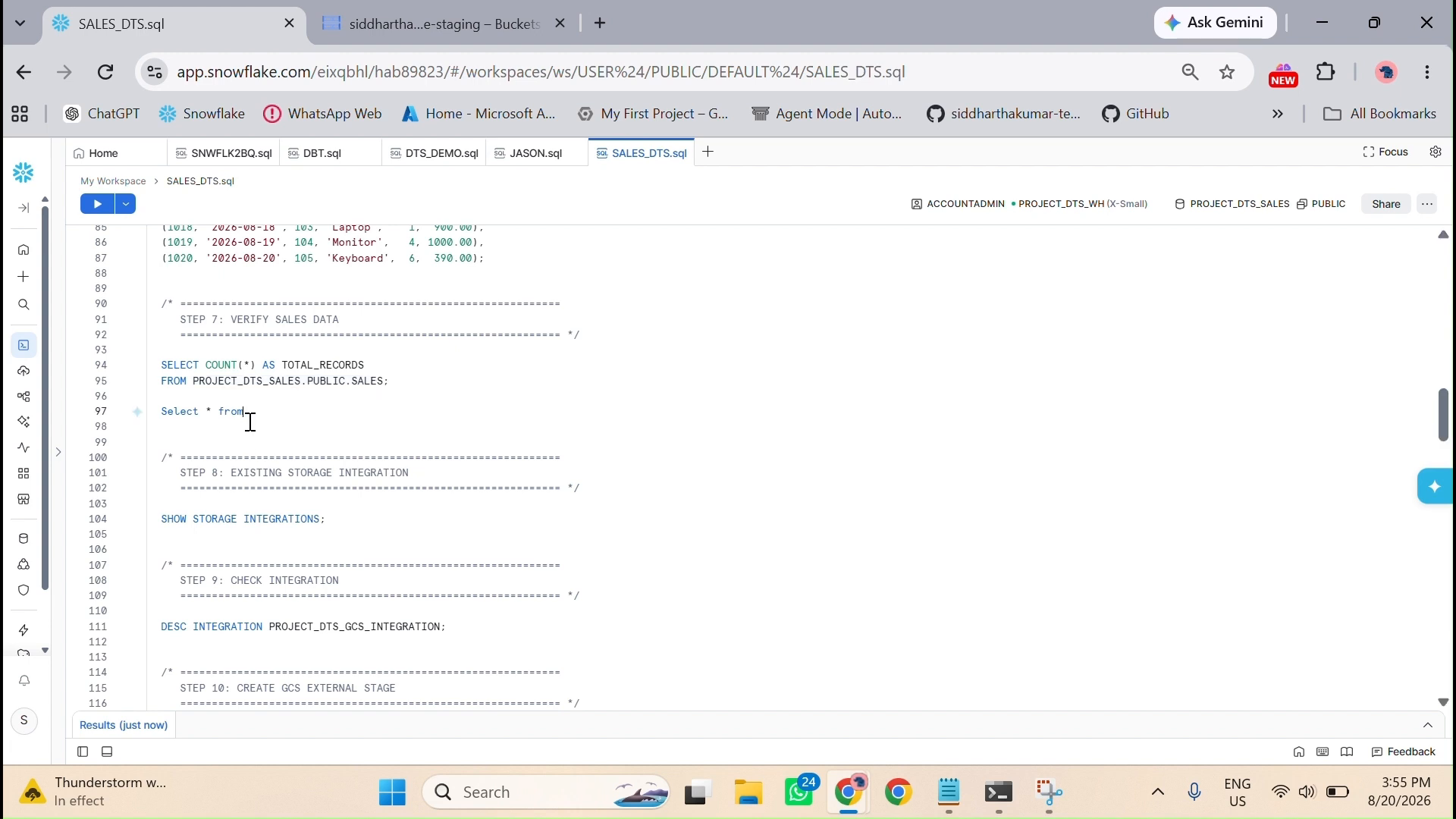
pyautogui.hotkey('ctrl', 'v')
pyautogui.press('Return')
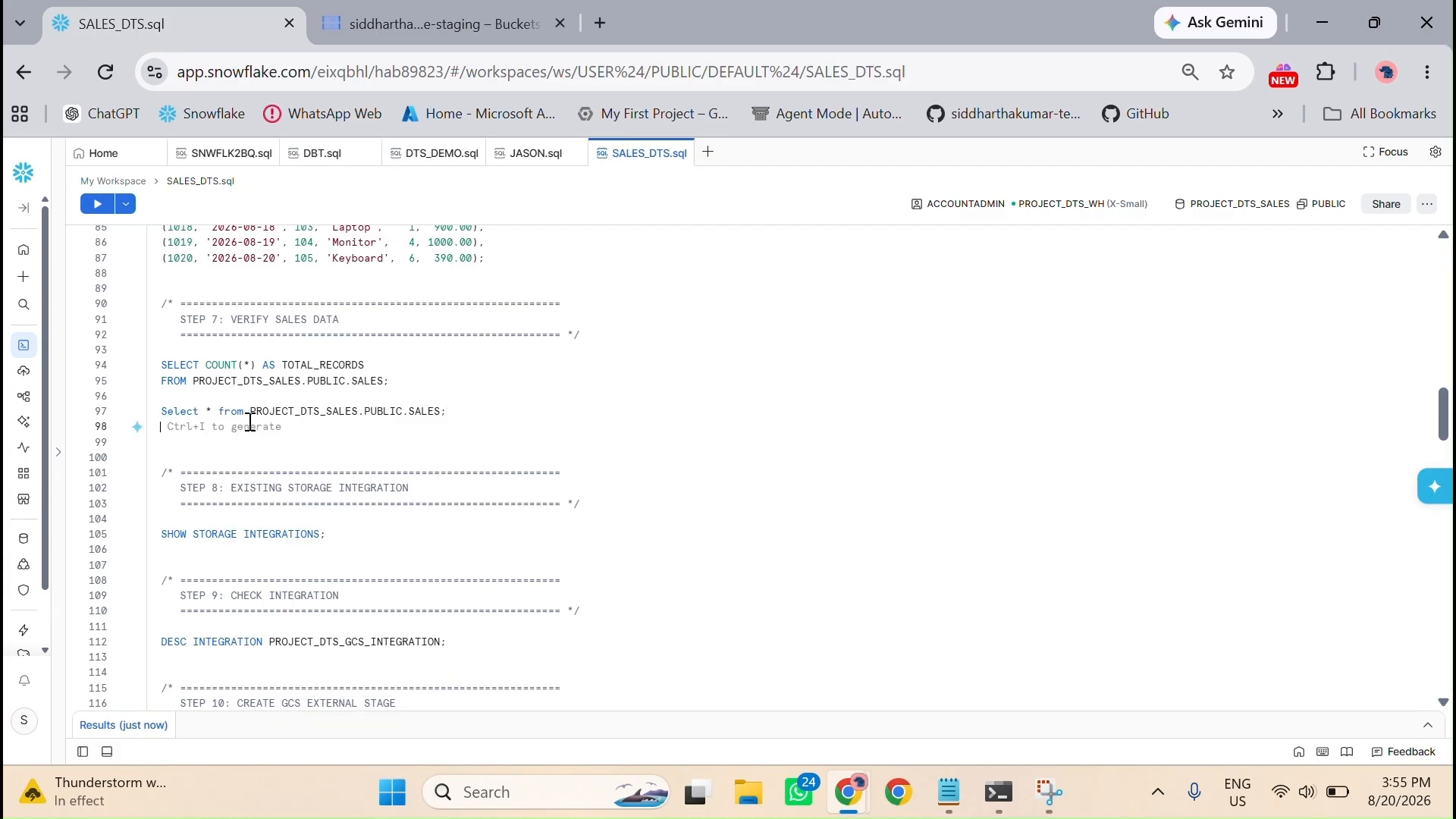
# Step: Run the new SELECT * query and review the rows of the SALES table through to the end
pyautogui.click(464, 411)
pyautogui.click(99, 202)
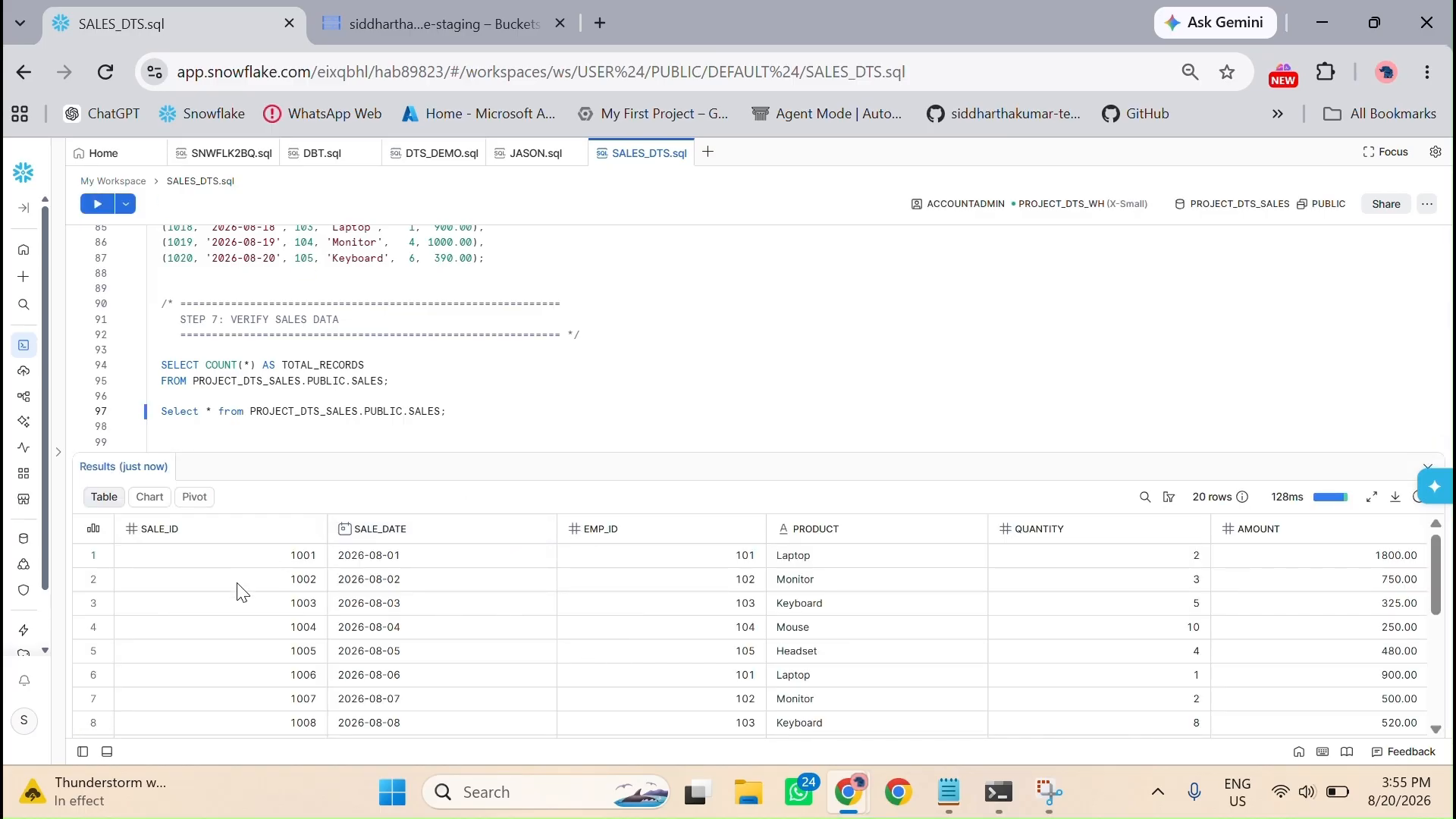
pyautogui.scroll(-5, 241, 593)
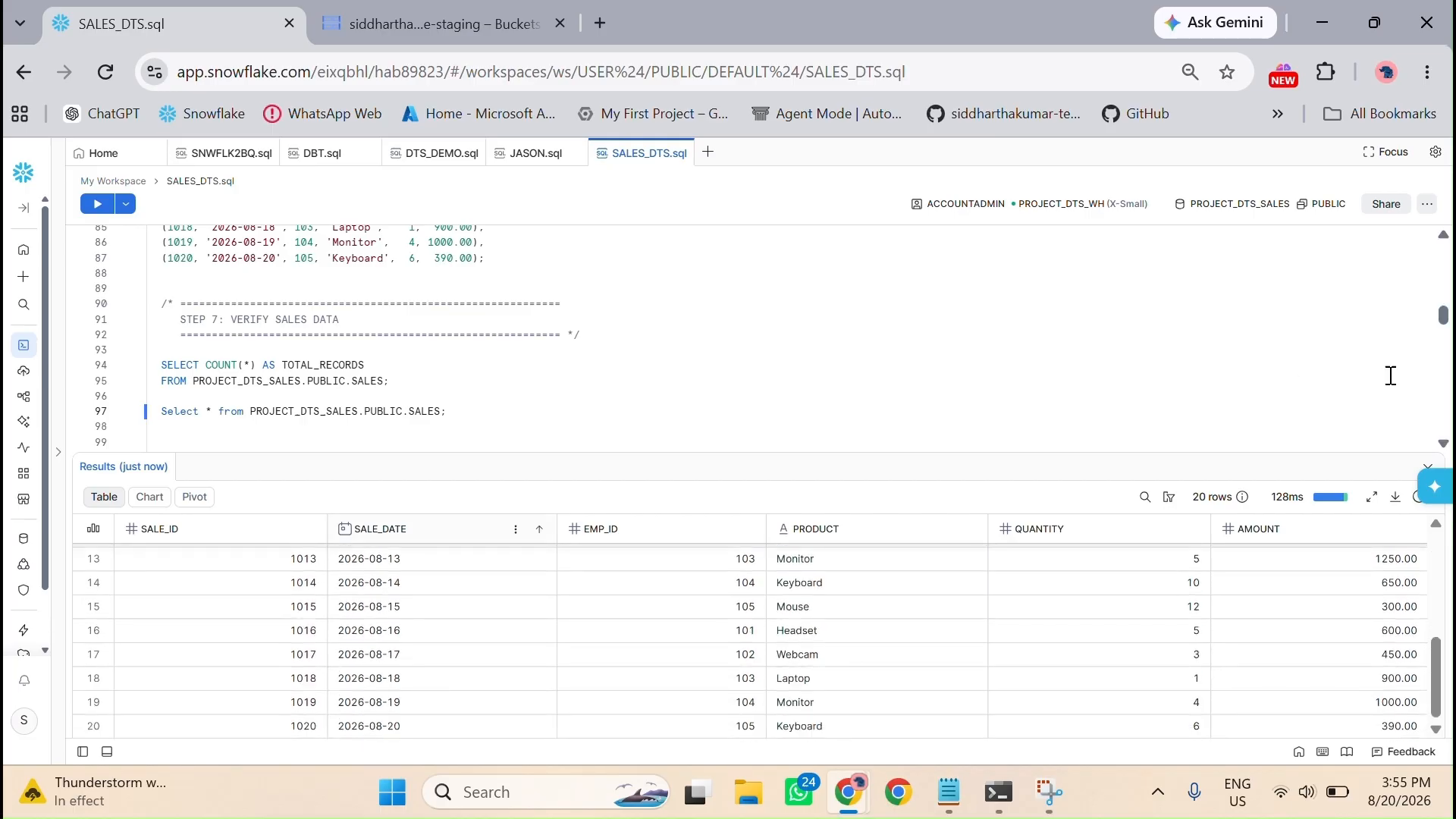
# Step: Close the query results and examine the storage integration checks and the Step 10 GCS external stage statement
pyautogui.click(1427, 456)
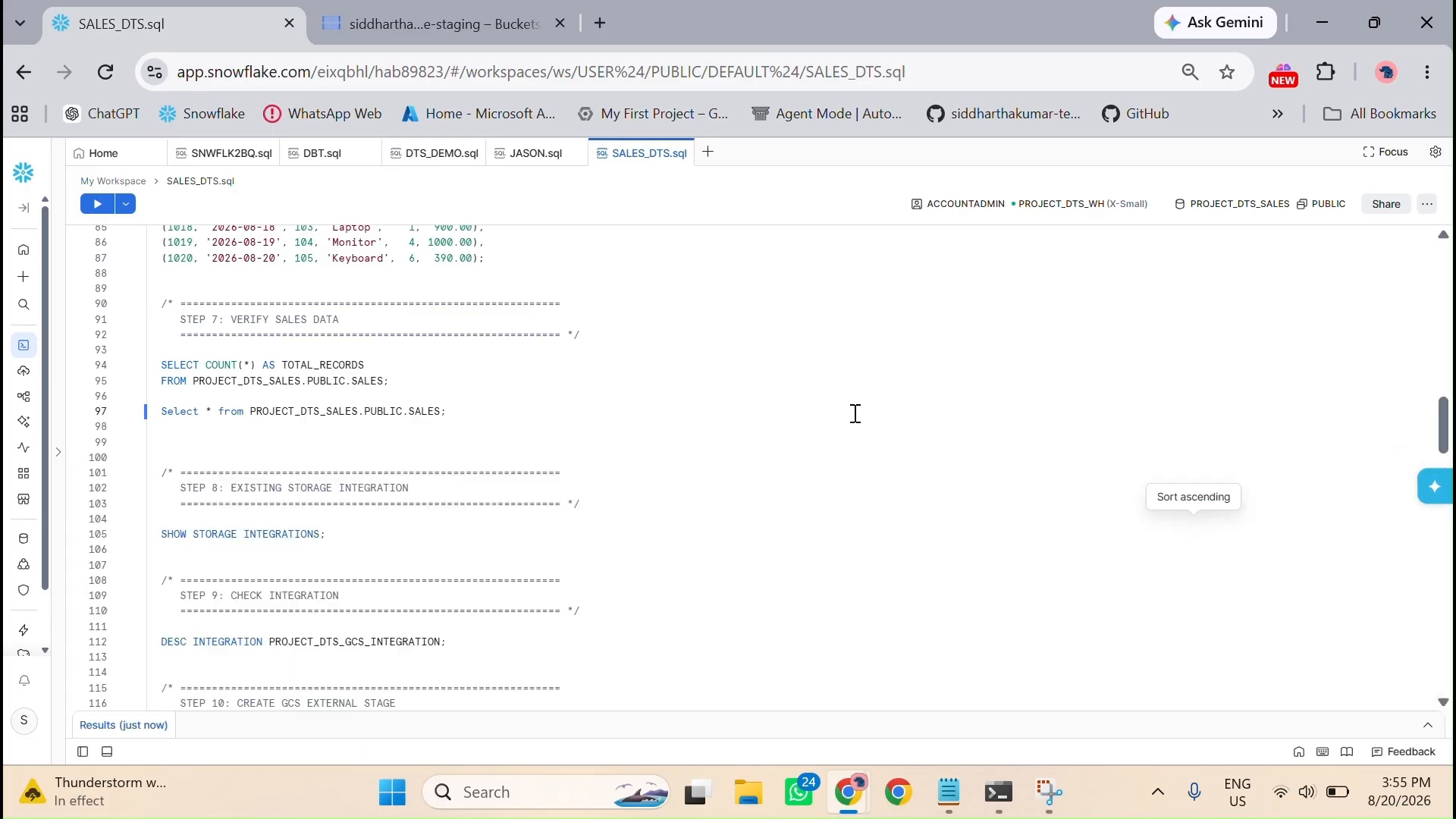
pyautogui.scroll(-4, 663, 487)
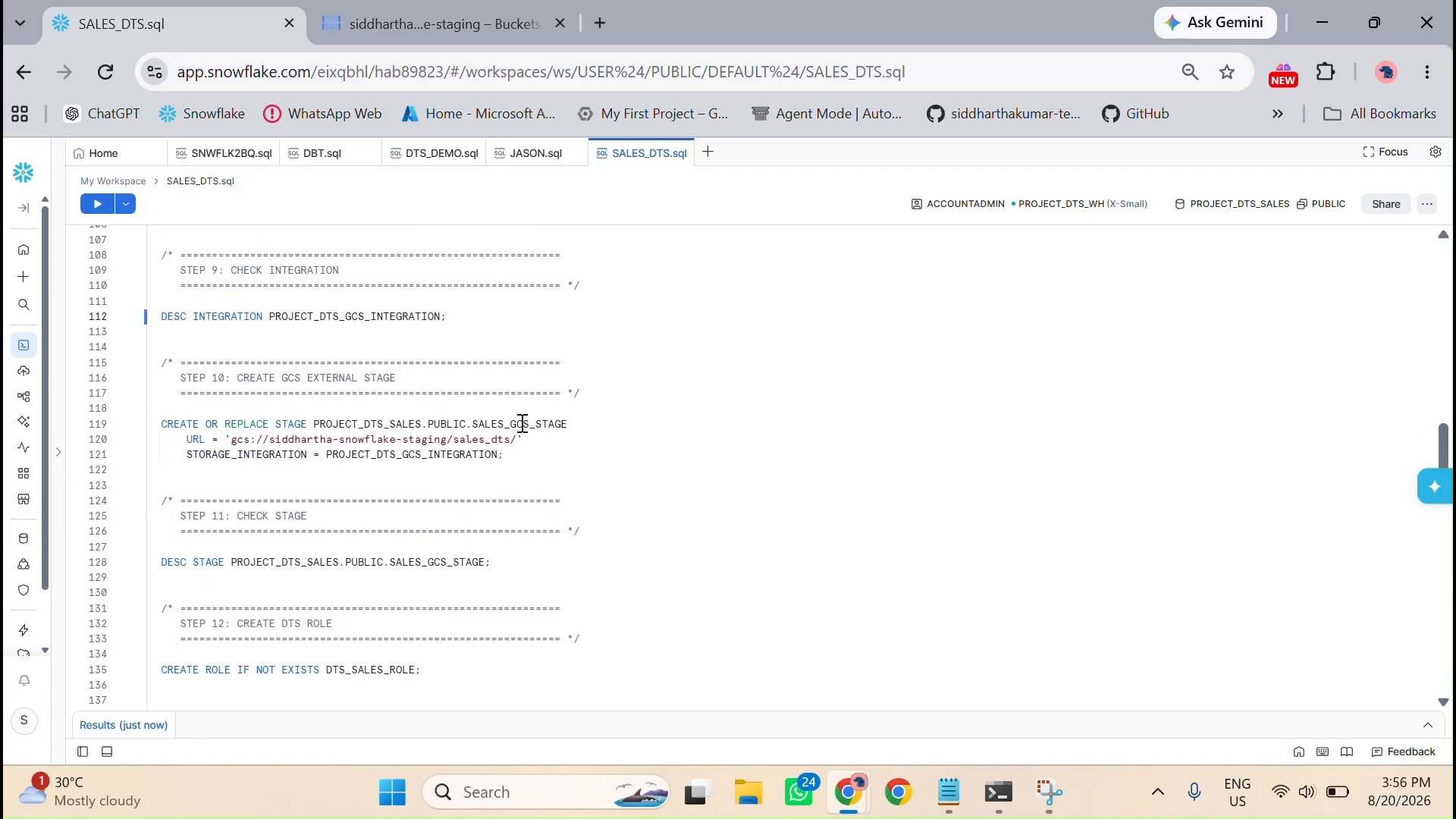
pyautogui.click(547, 463)
pyautogui.click(533, 449)
# Step: Switch to Google Cloud Storage and start creating a new bucket named sales-bucket_sid
pyautogui.click(379, 16)
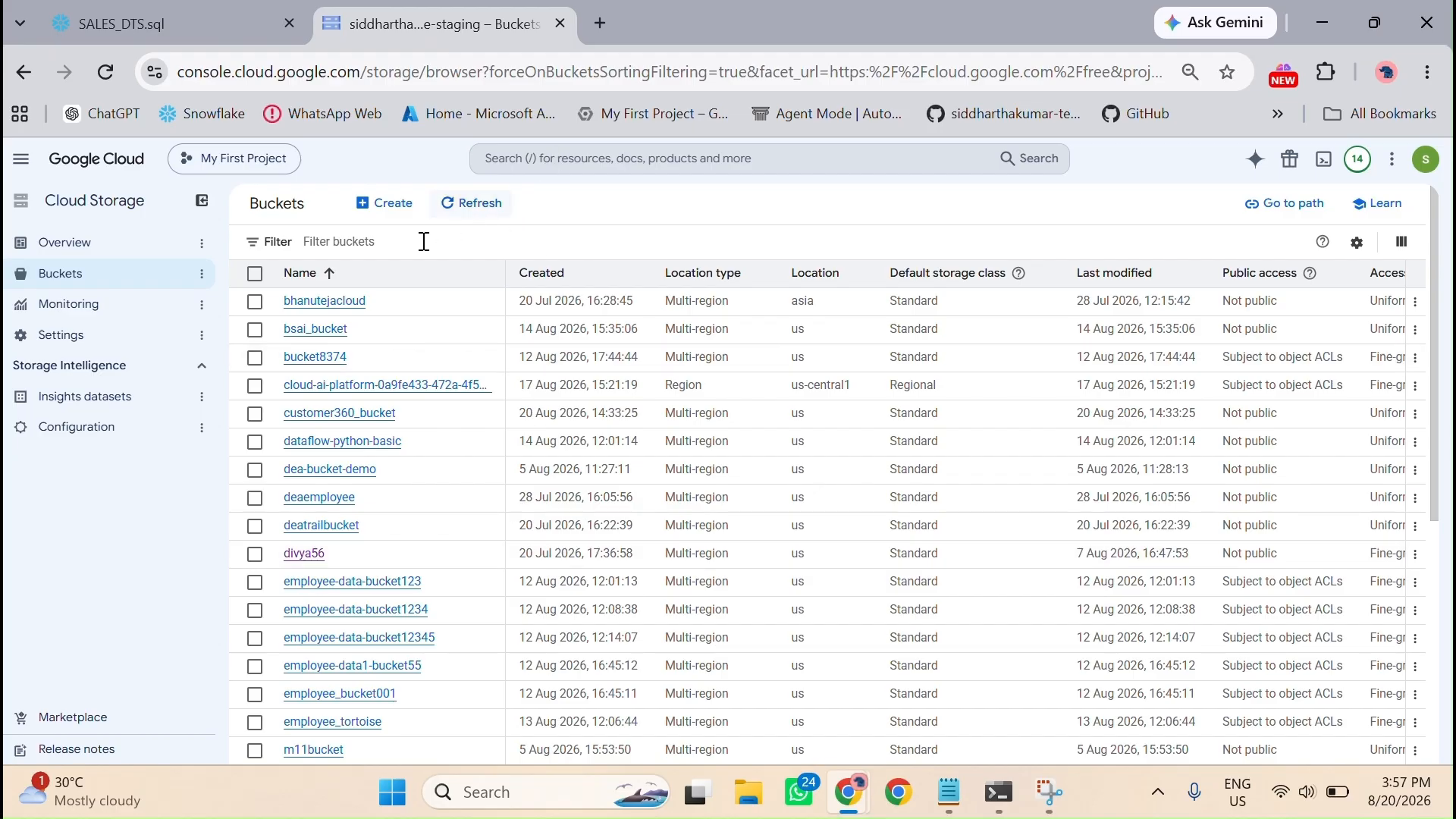
pyautogui.click(381, 207)
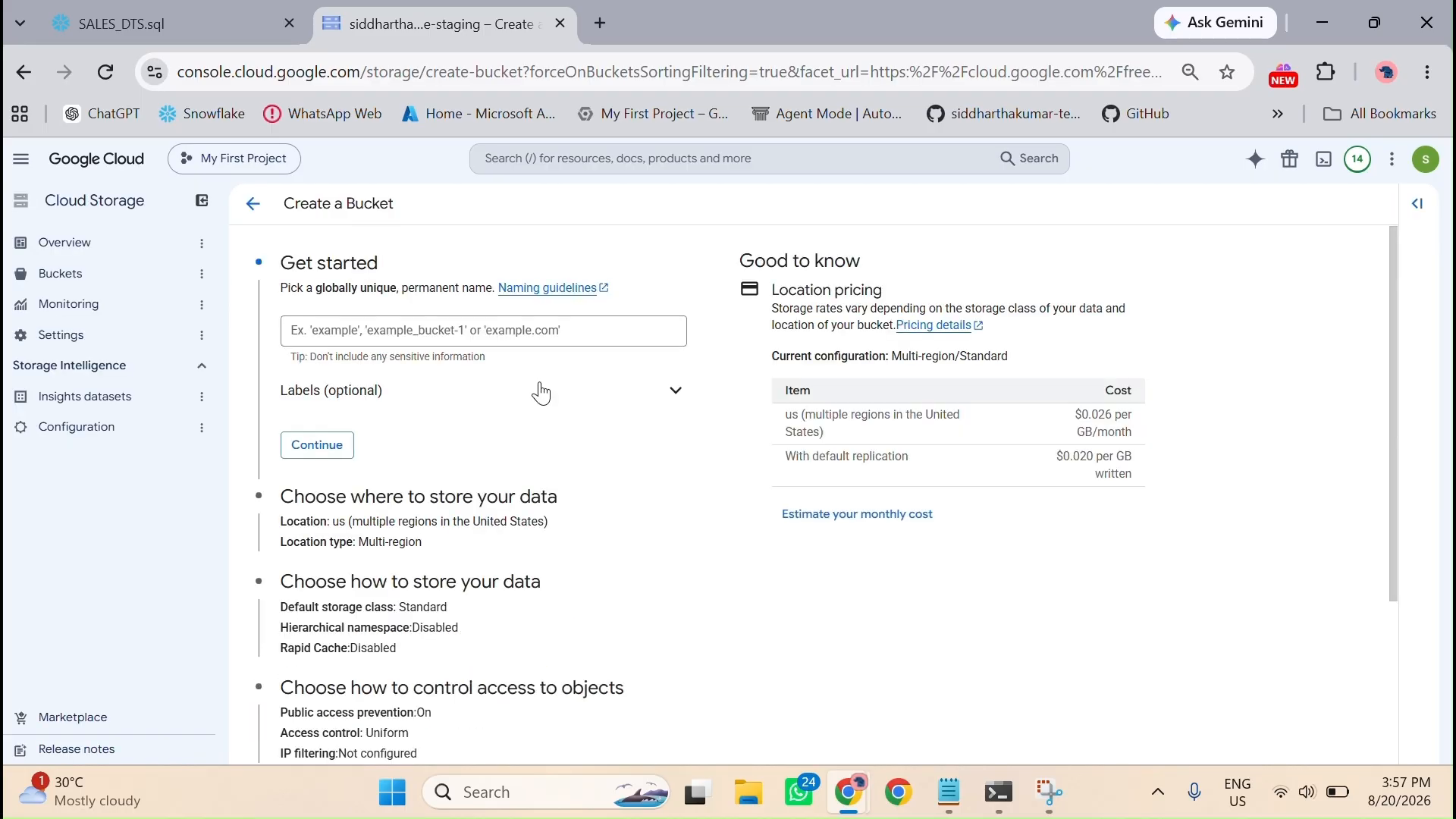
pyautogui.click(363, 335)
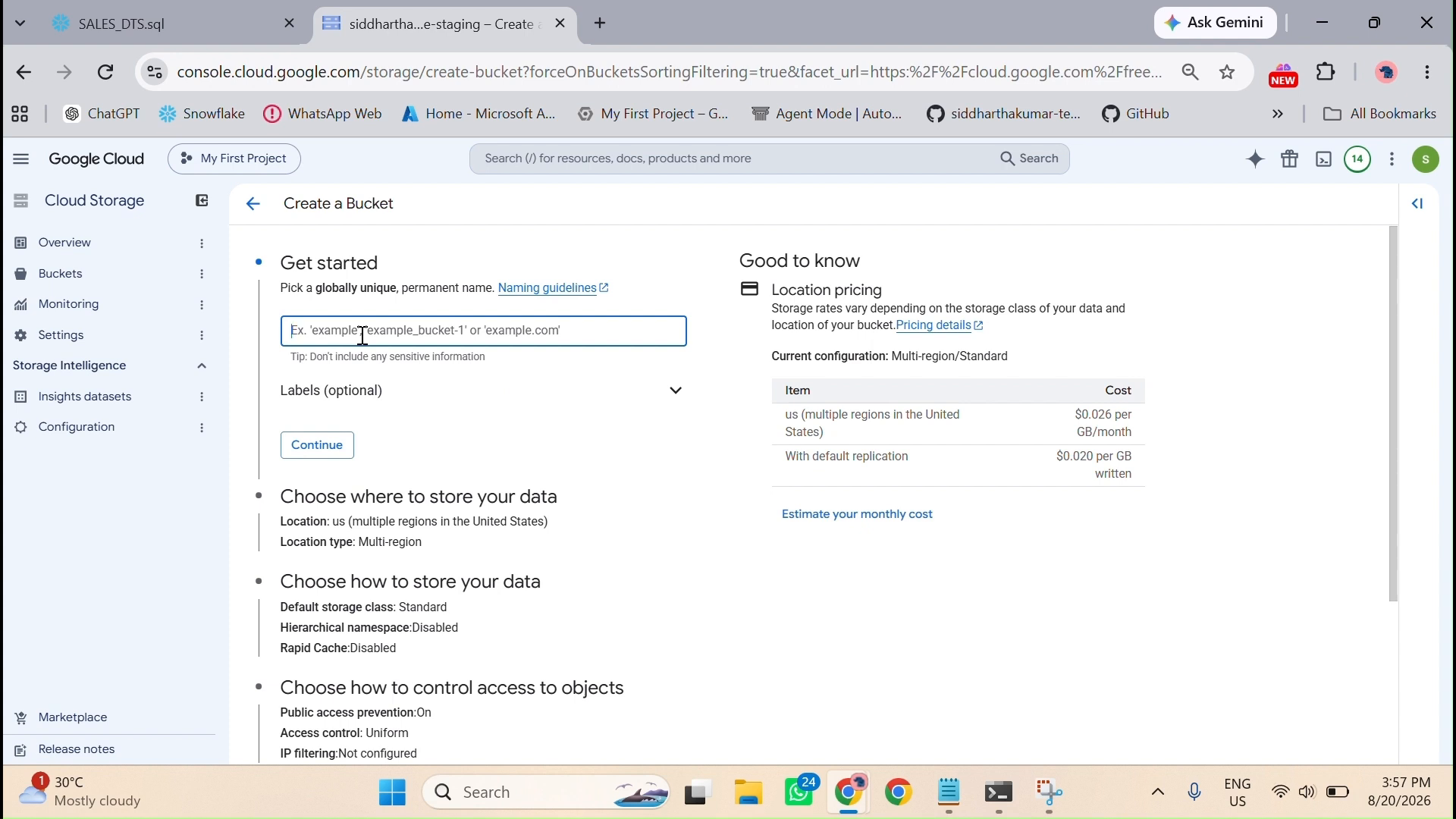
pyautogui.write('sales-bucket_sid')
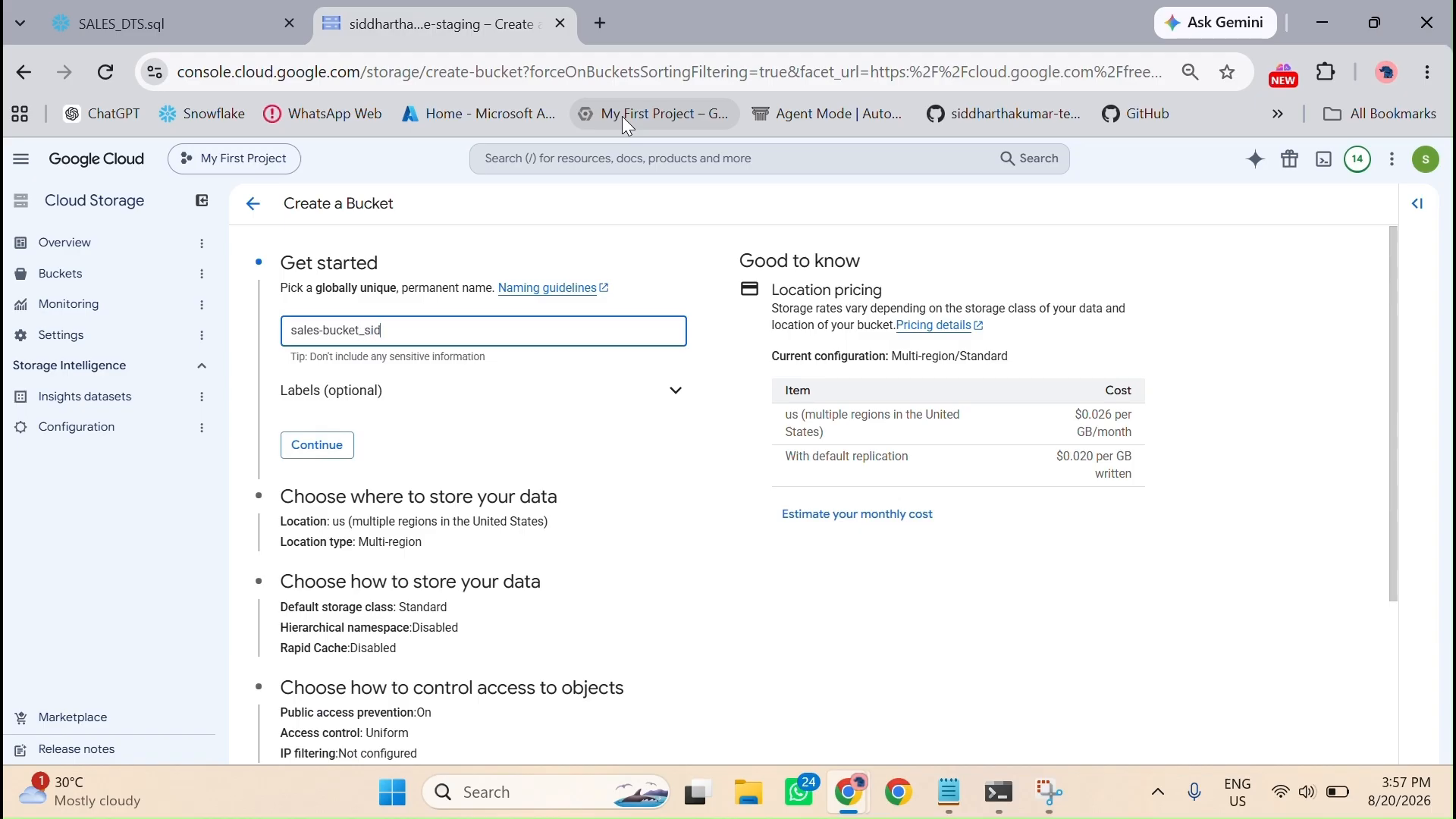
pyautogui.click(322, 447)
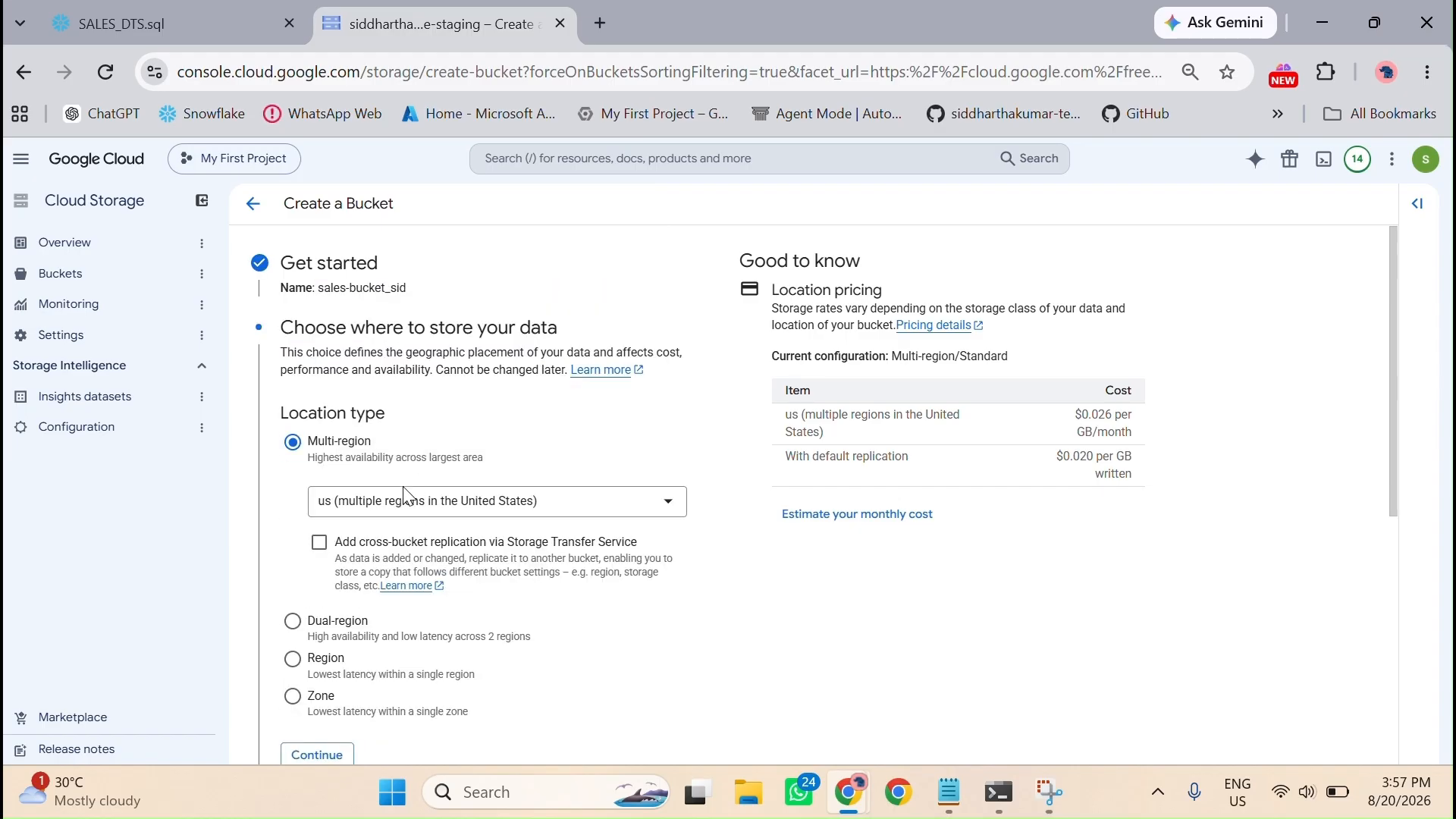
# Step: Keep the us multi-region location and Standard default class for the new bucket, and enable hierarchical namespace
pyautogui.scroll(-2, 364, 538)
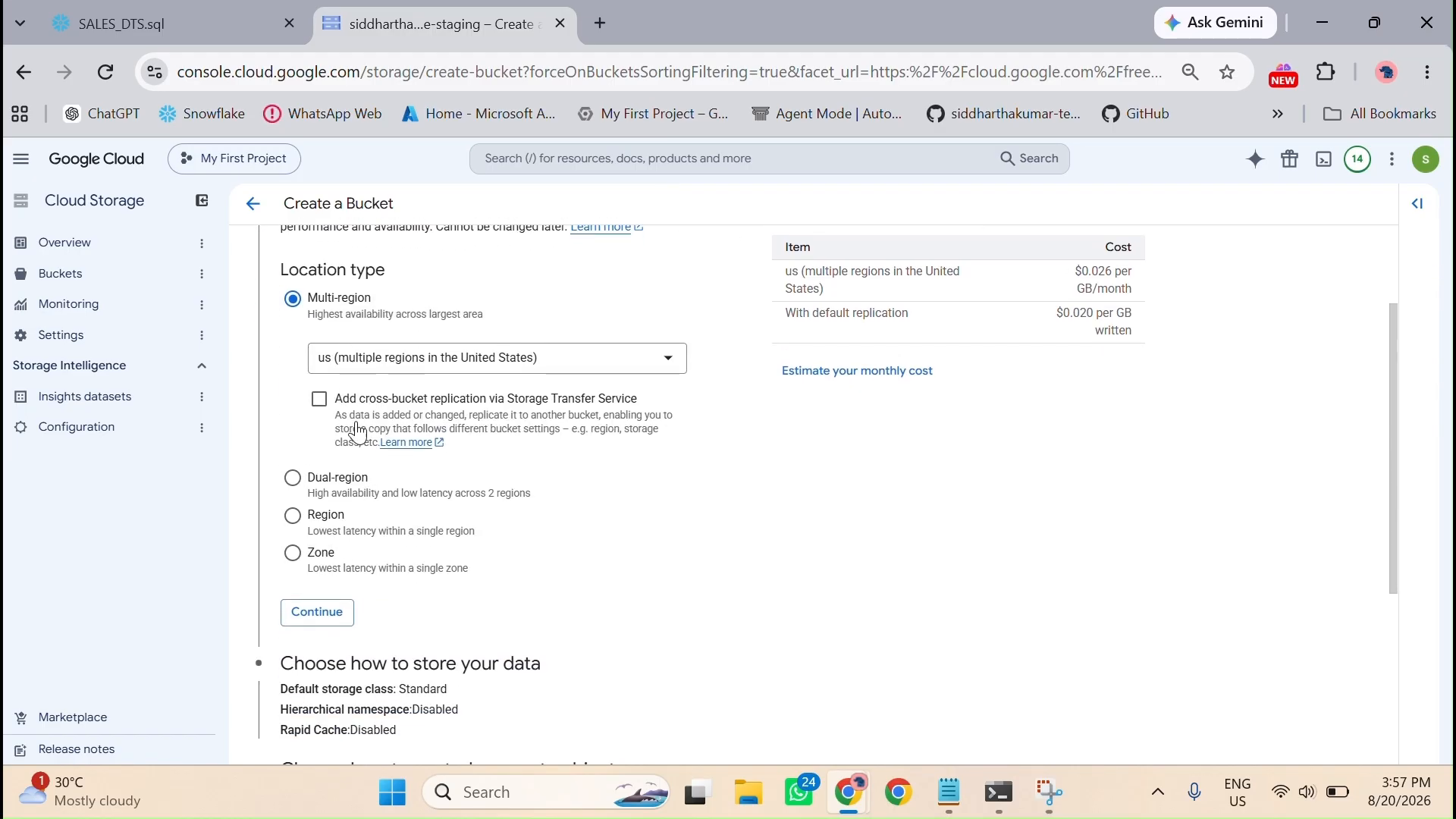
pyautogui.click(326, 619)
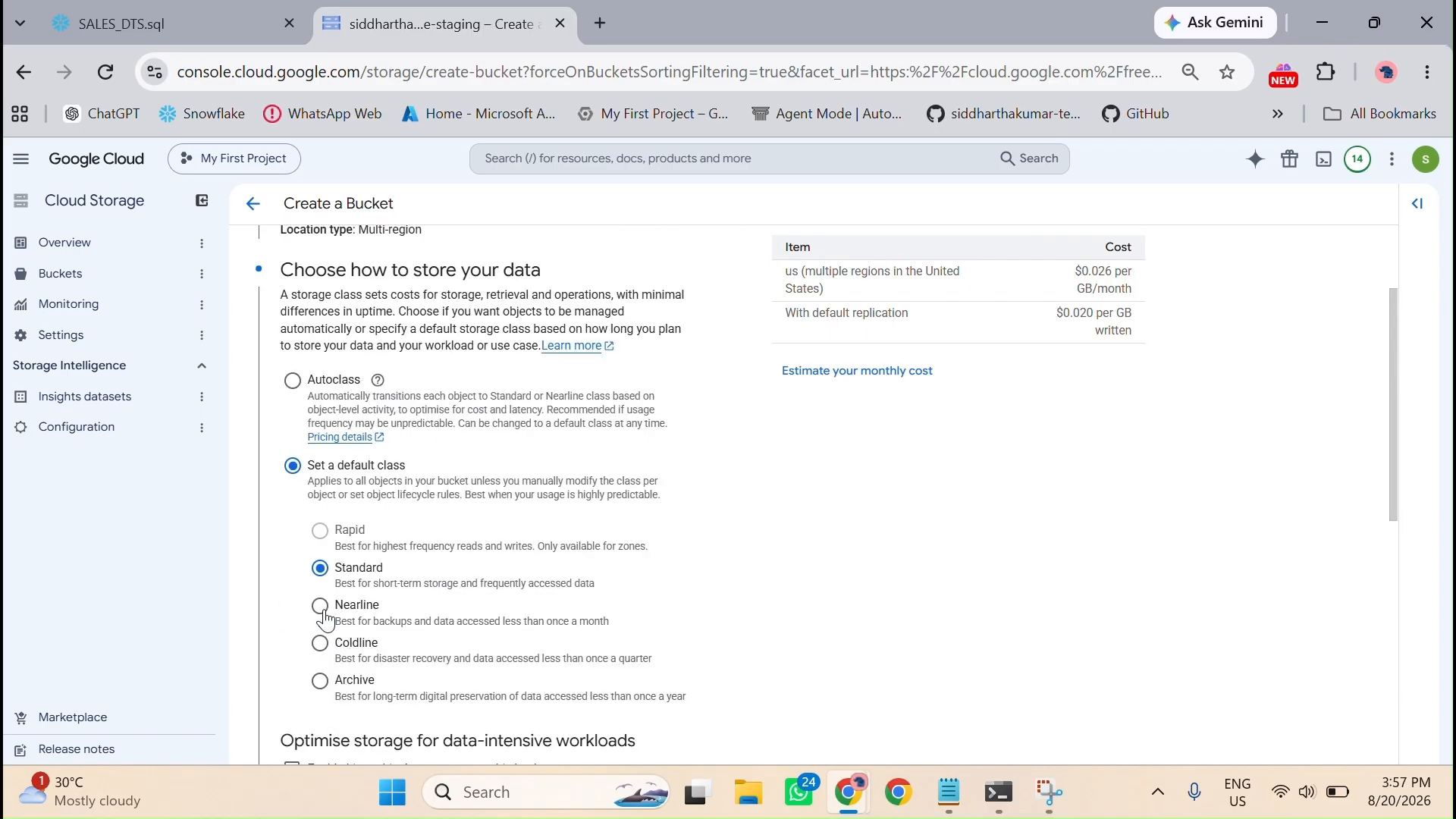
pyautogui.scroll(3, 375, 603)
pyautogui.scroll(-2, 438, 461)
pyautogui.scroll(-7, 439, 461)
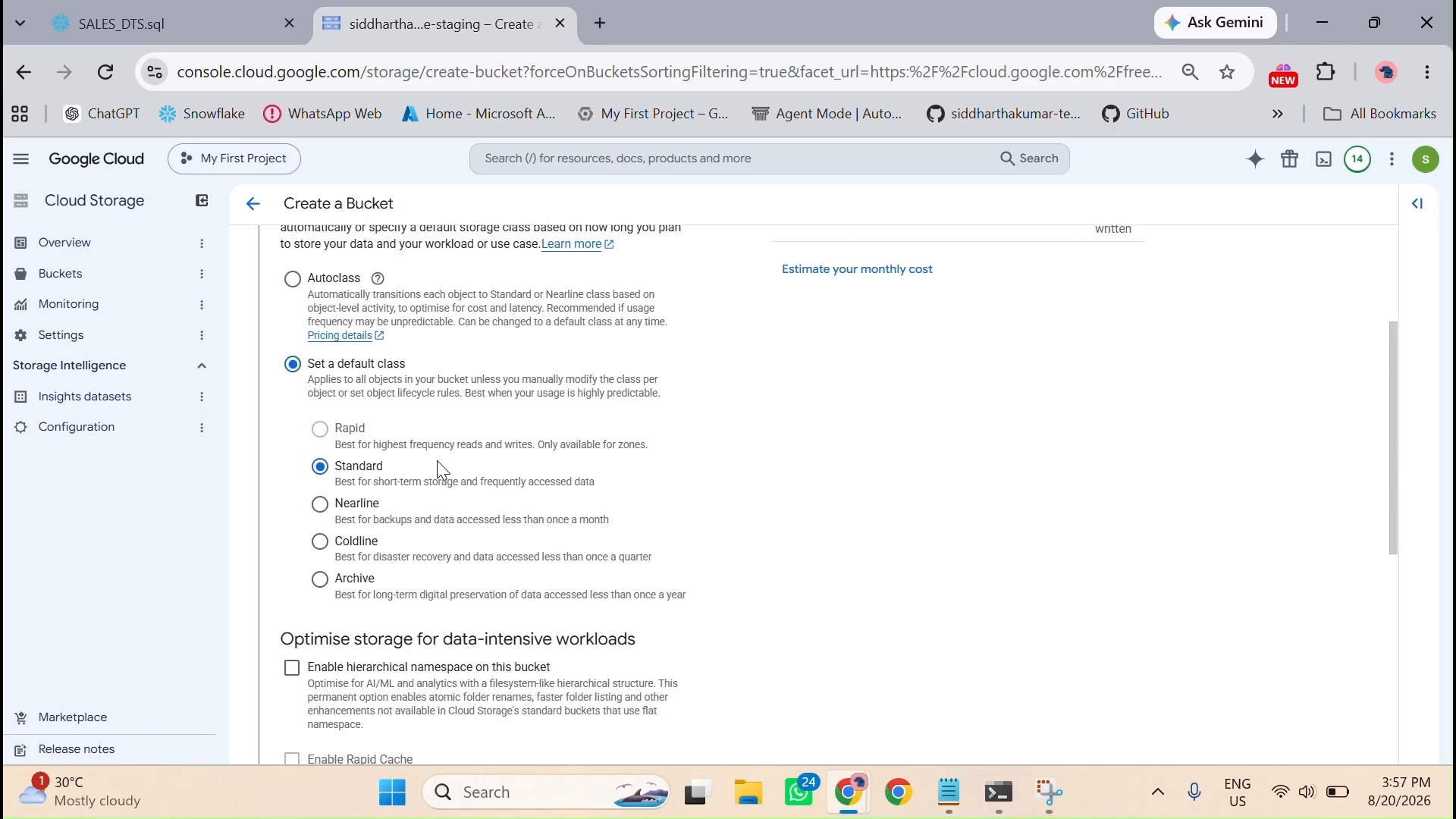
pyautogui.click(334, 470)
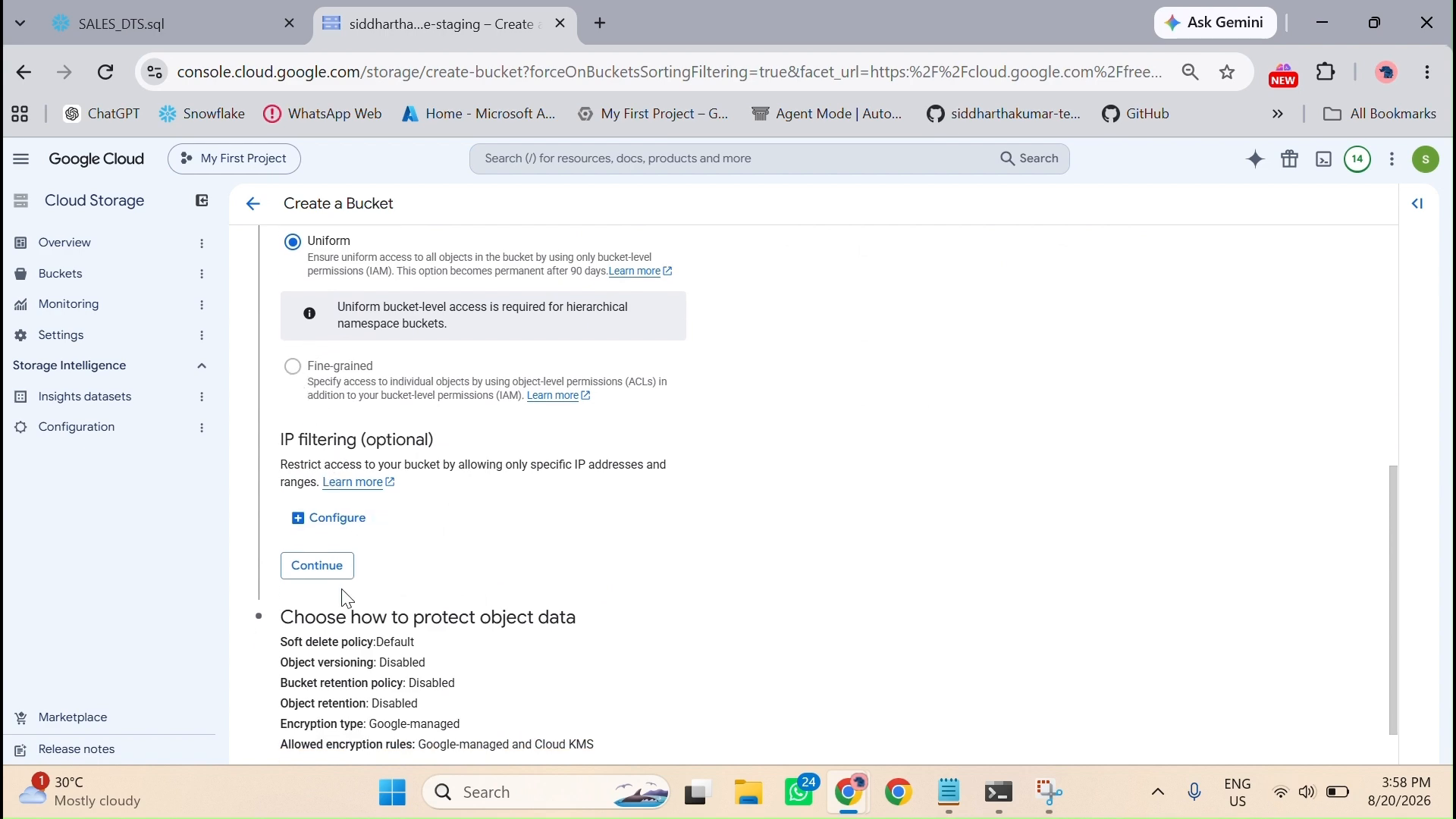
# Step: Accept Uniform access control and the default data protection, and create the bucket with public access prevention enforced
pyautogui.click(334, 569)
pyautogui.scroll(-5, 337, 581)
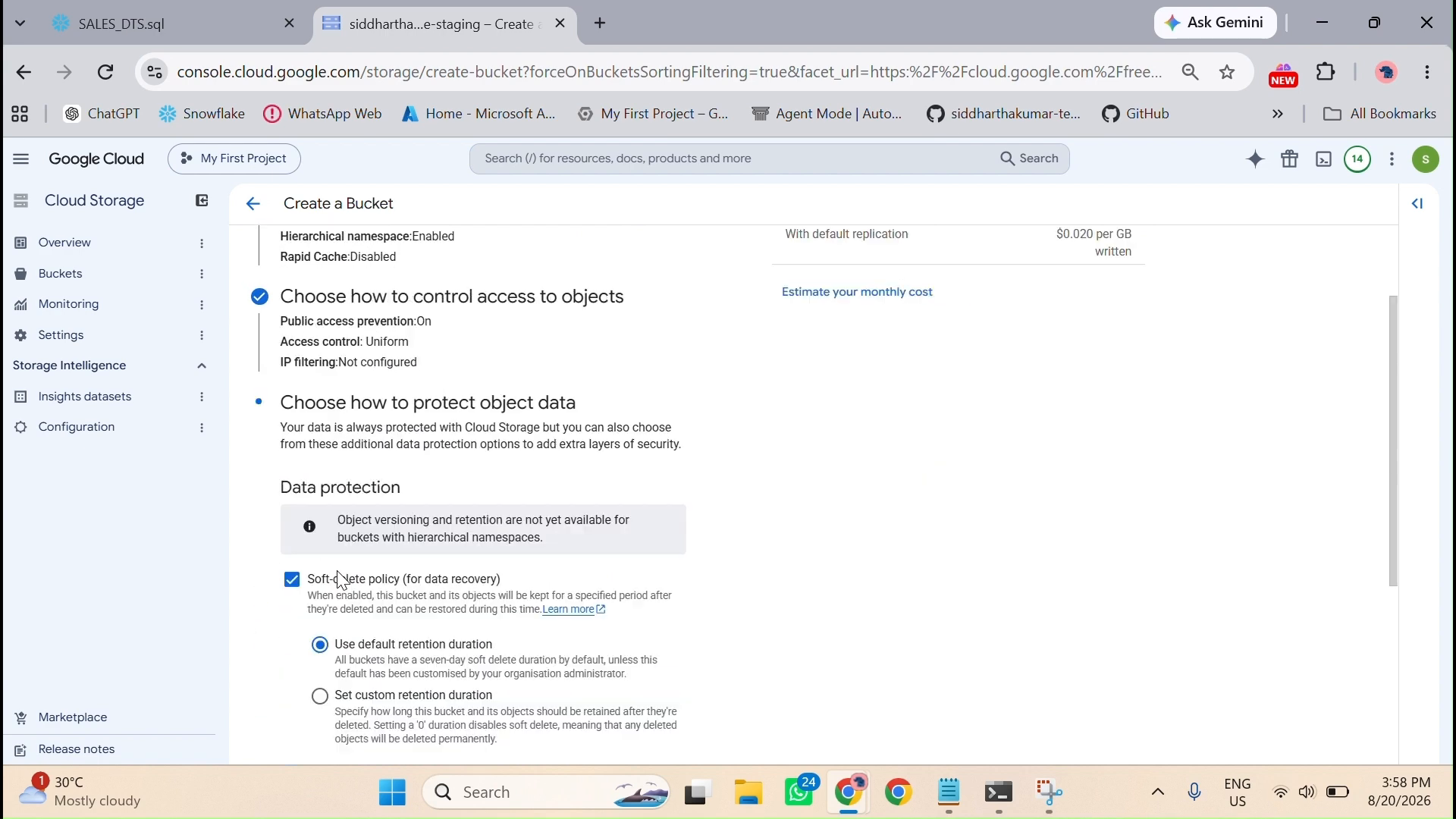
pyautogui.click(294, 730)
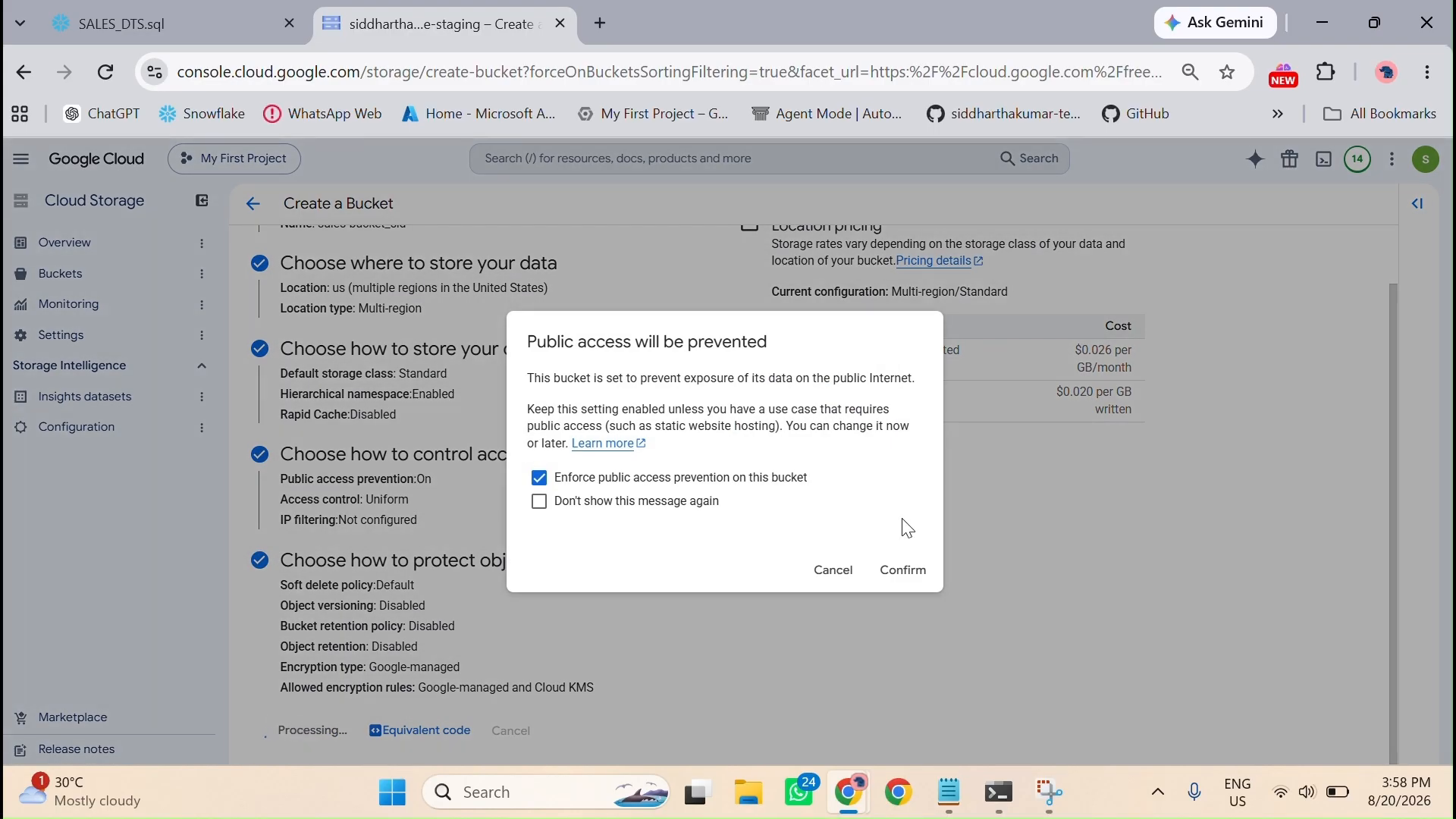
pyautogui.click(902, 572)
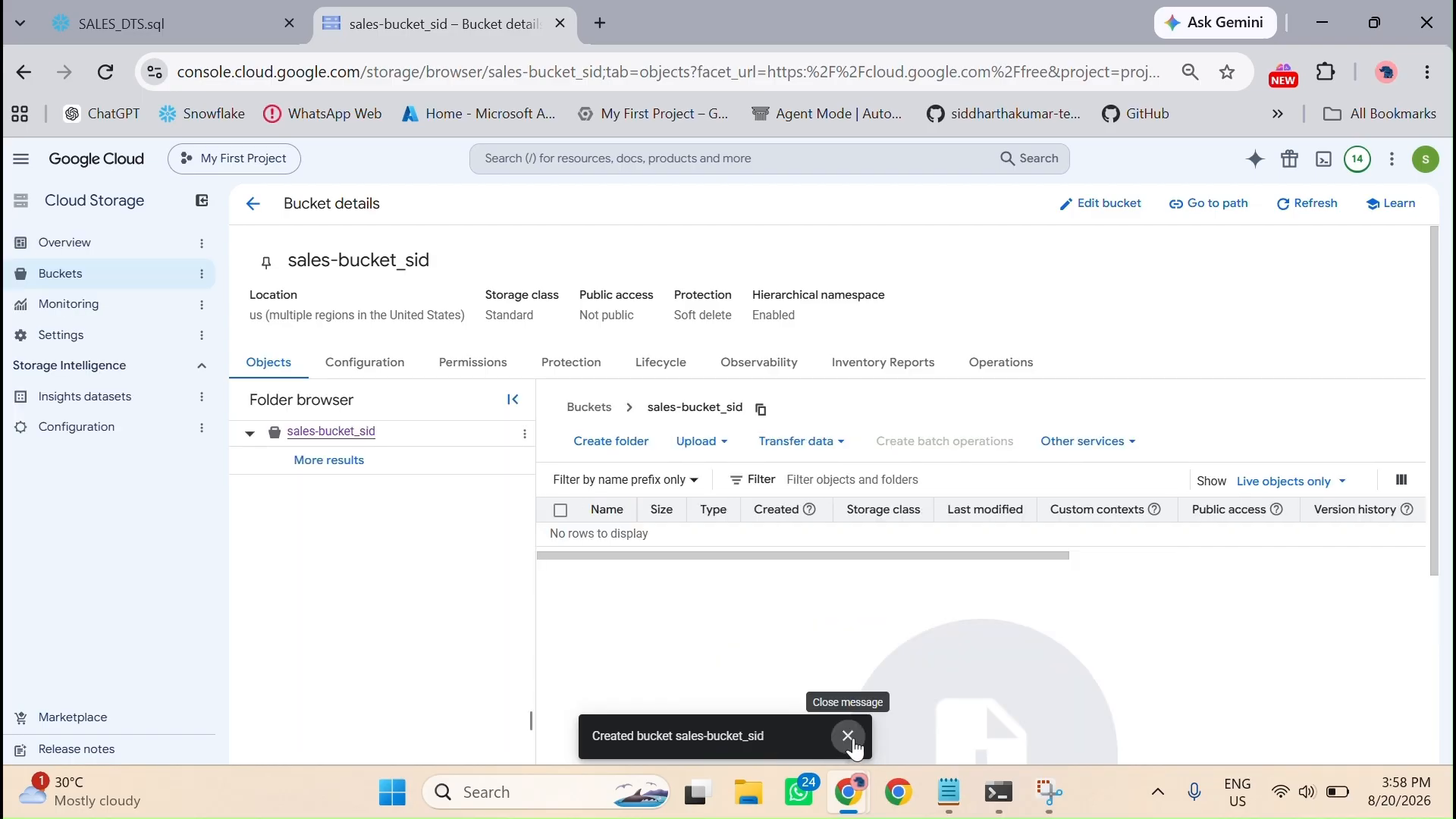
pyautogui.click(849, 737)
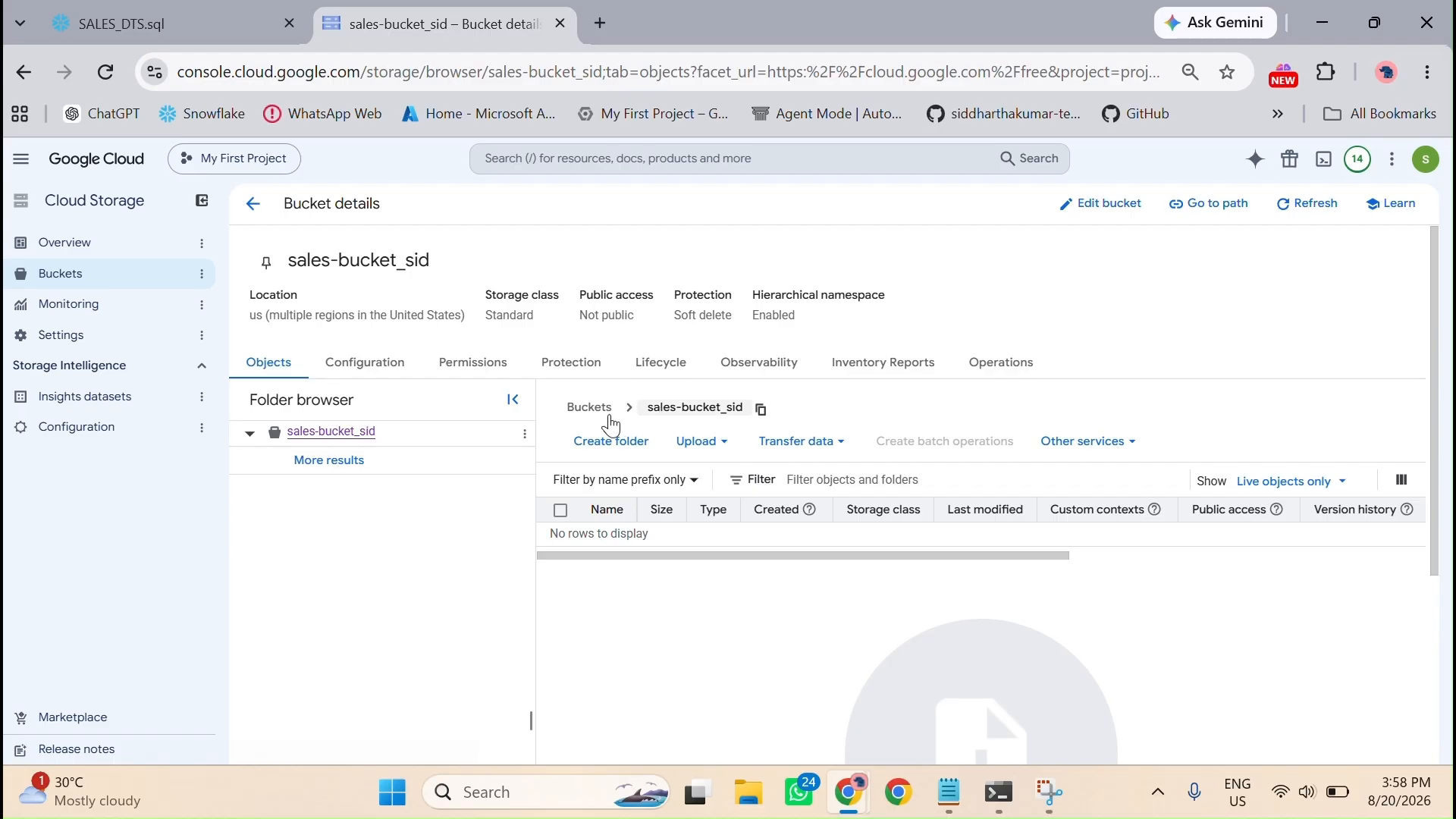
# Step: Open the new bucket's configuration details and copy its Cloud Storage URI, gs://sales-bucket_sid
pyautogui.click(383, 370)
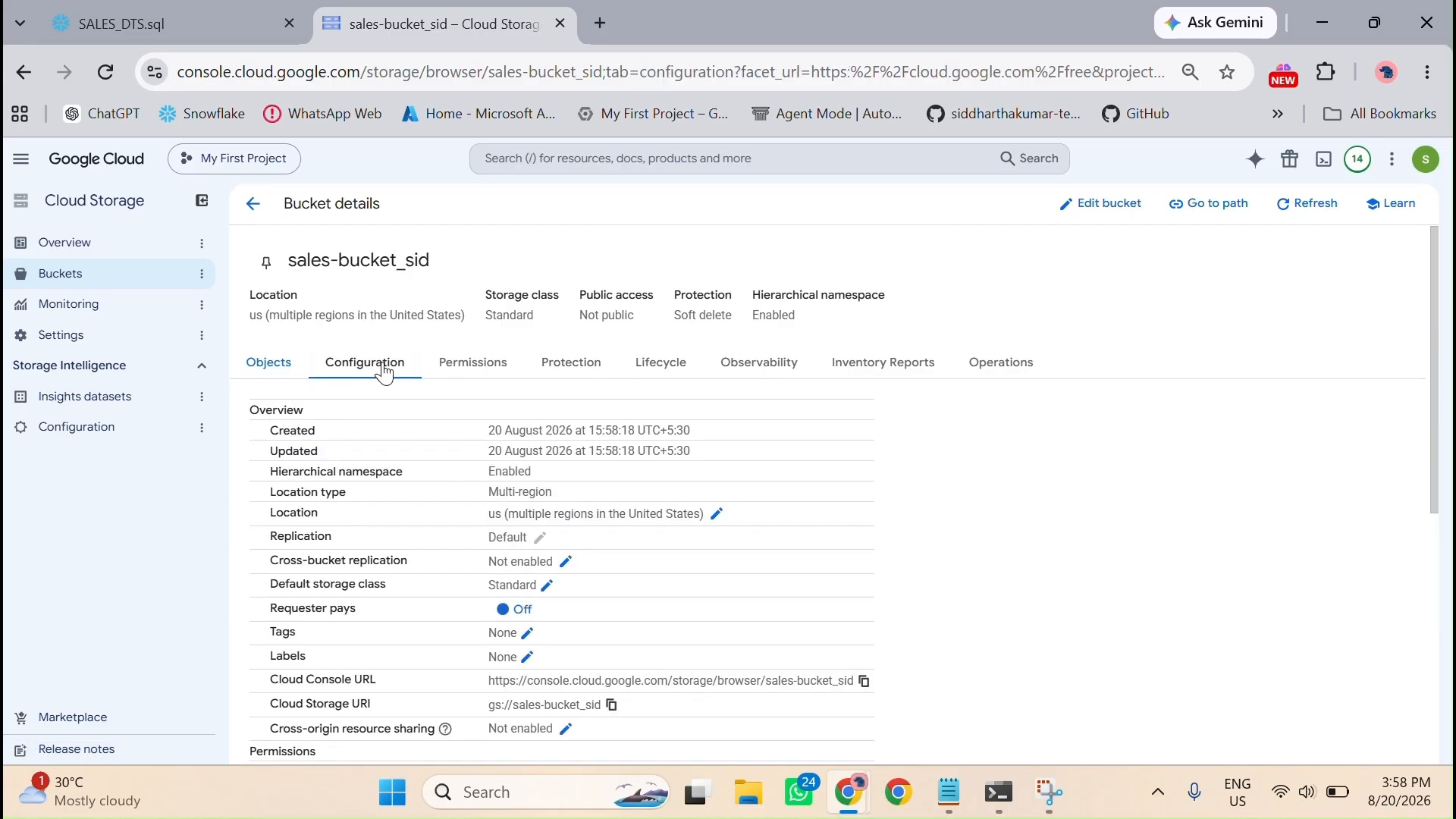
pyautogui.scroll(-2, 560, 660)
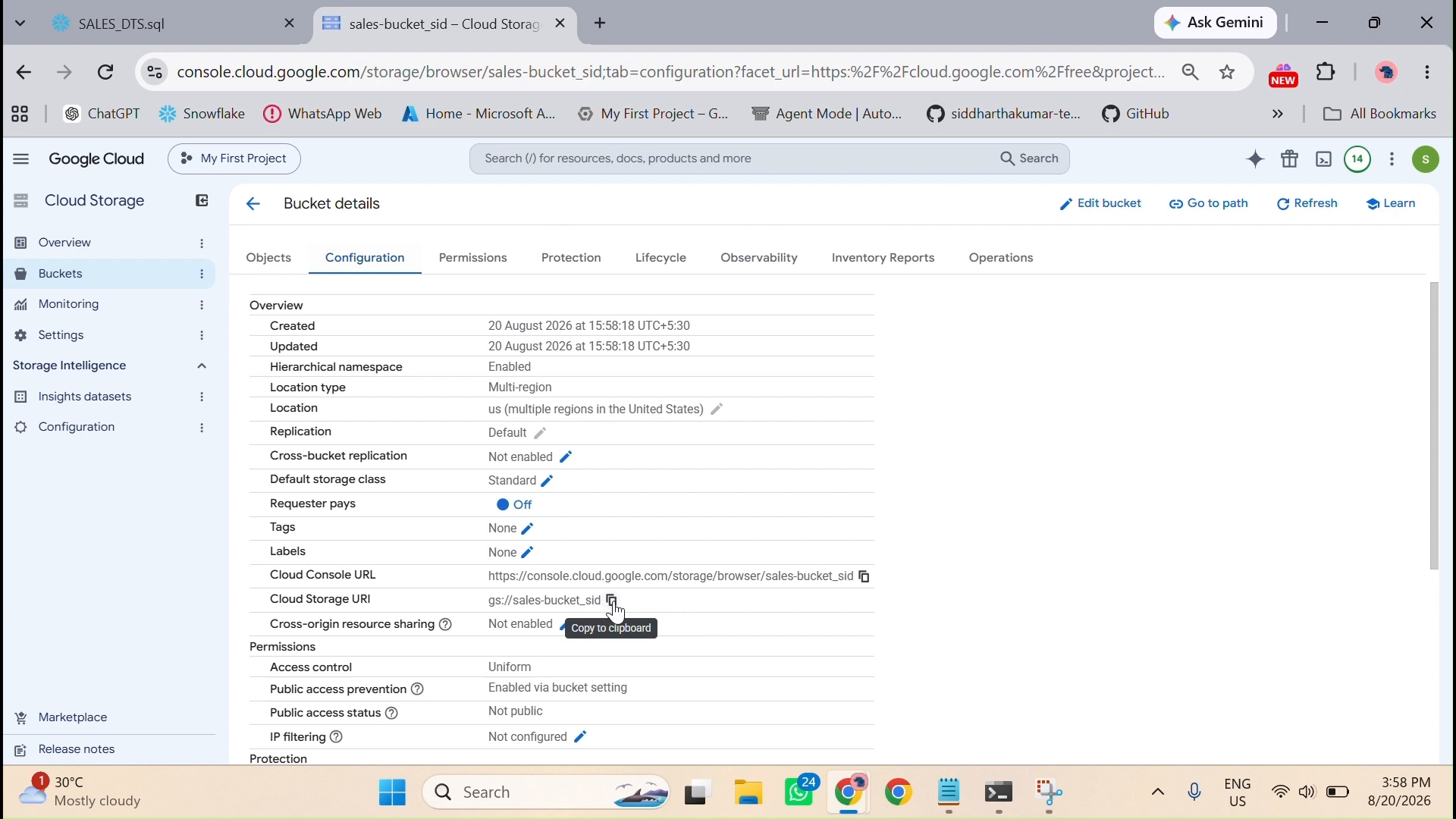
pyautogui.scroll(-1, 613, 601)
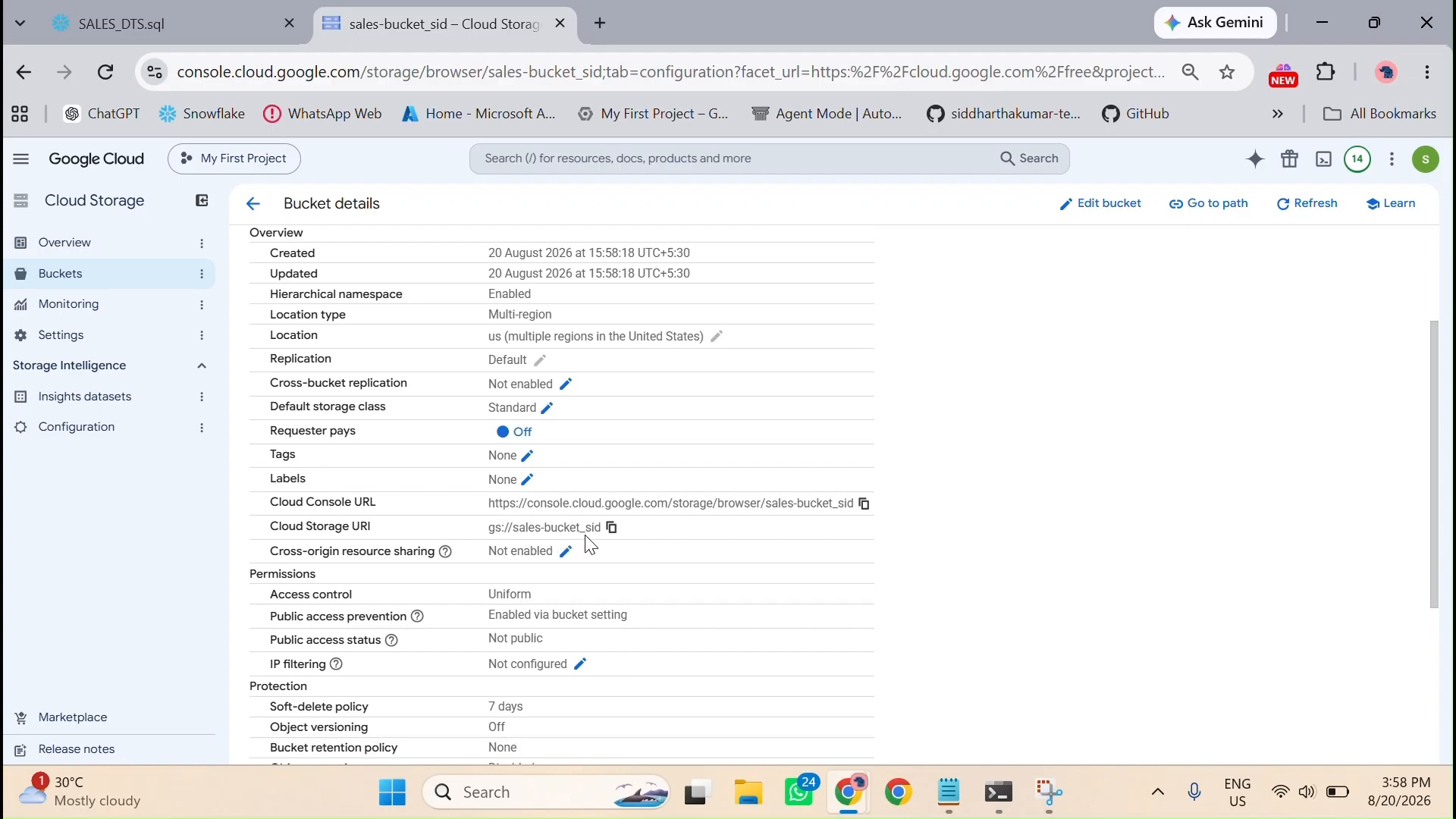
pyautogui.click(612, 528)
pyautogui.click(612, 528)
# Step: Return to SALES_DTS.sql in Snowflake and run the Step 10A statement creating storage integration SALES_GCS_INTEGRATION for gcs://sales-bucket_sid/
pyautogui.click(121, 24)
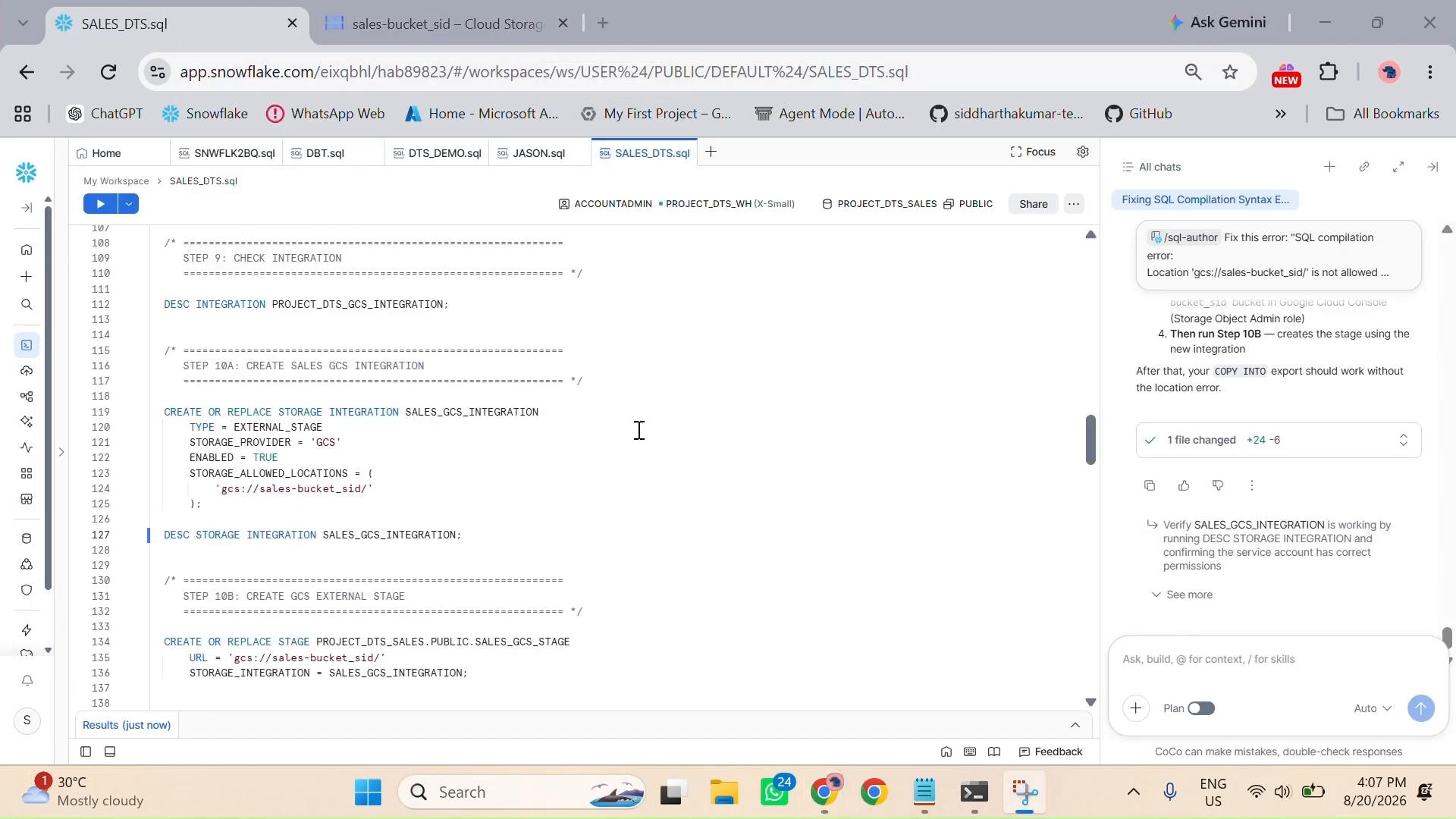
pyautogui.scroll(1, 372, 423)
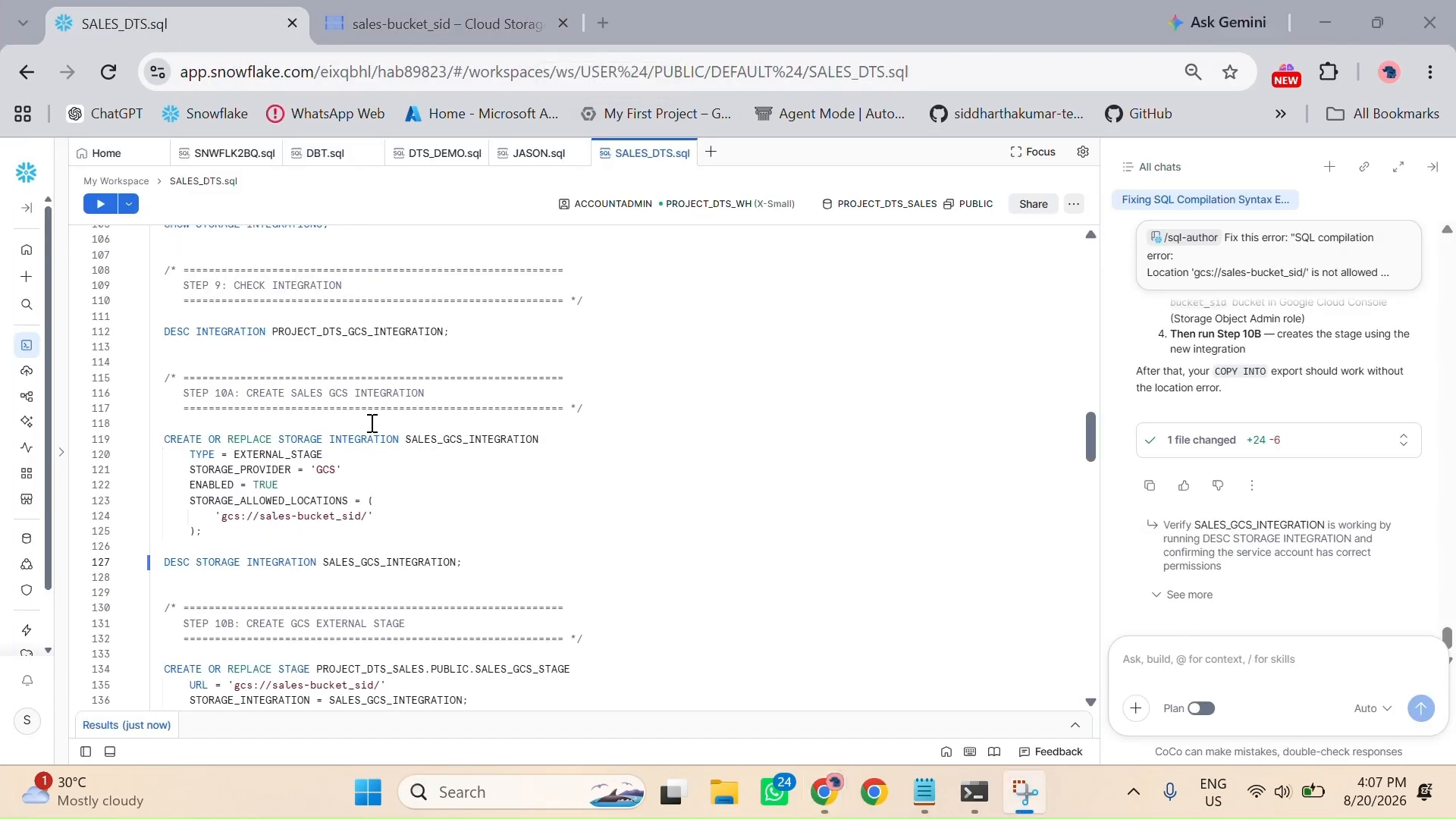
pyautogui.scroll(7, 370, 419)
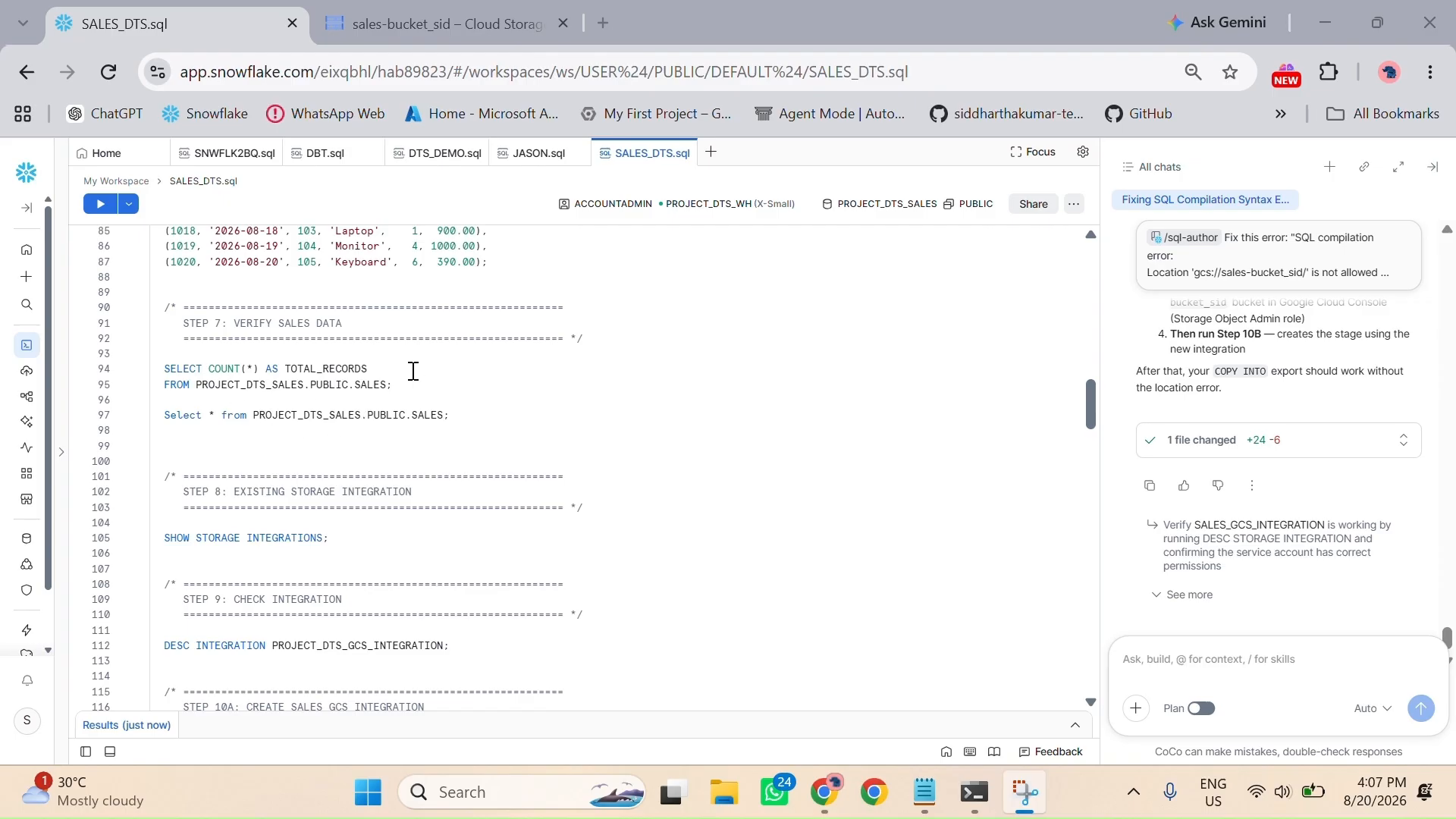
pyautogui.scroll(-3, 410, 373)
pyautogui.scroll(-3, 228, 465)
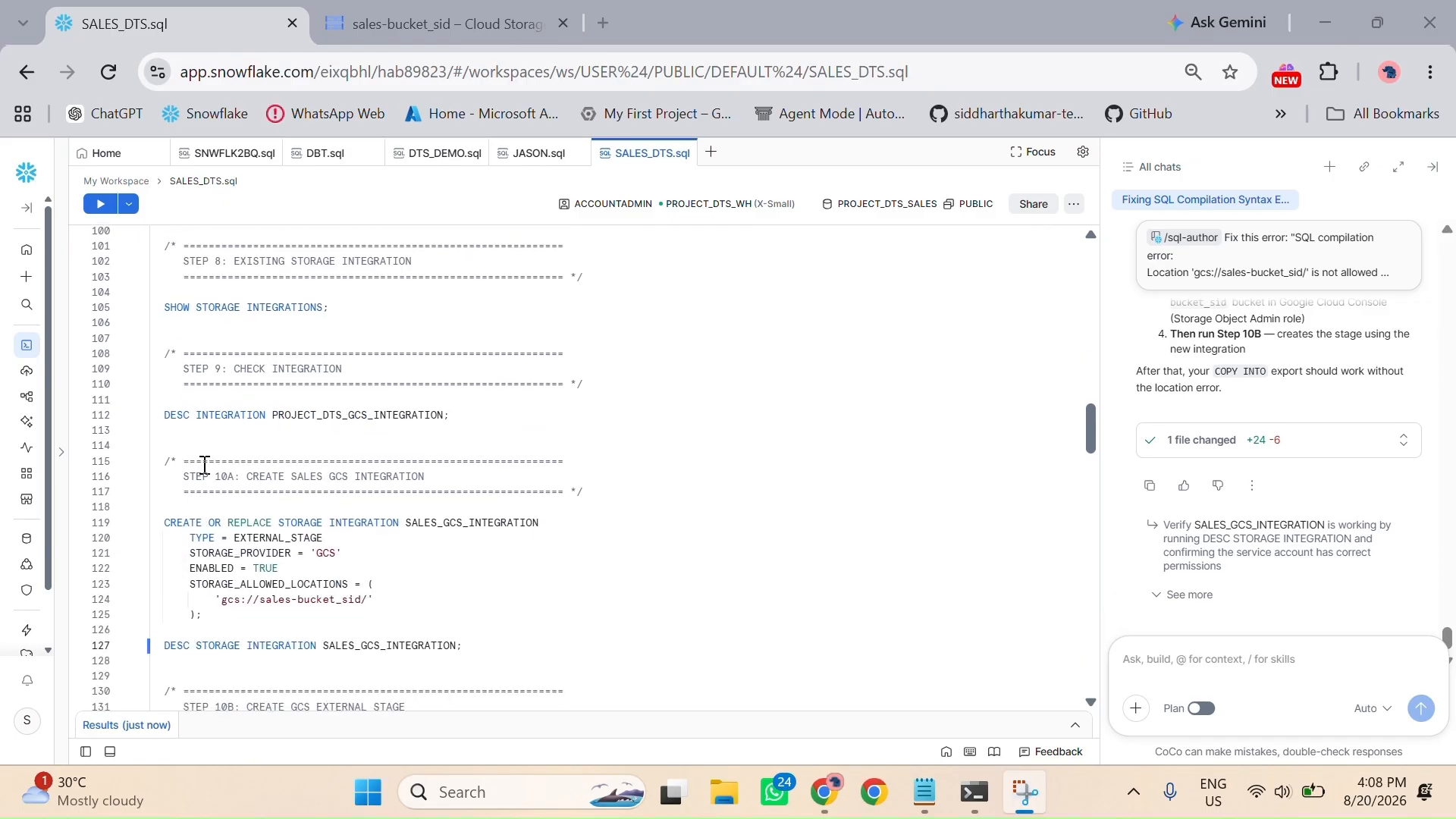
pyautogui.scroll(-2, 204, 465)
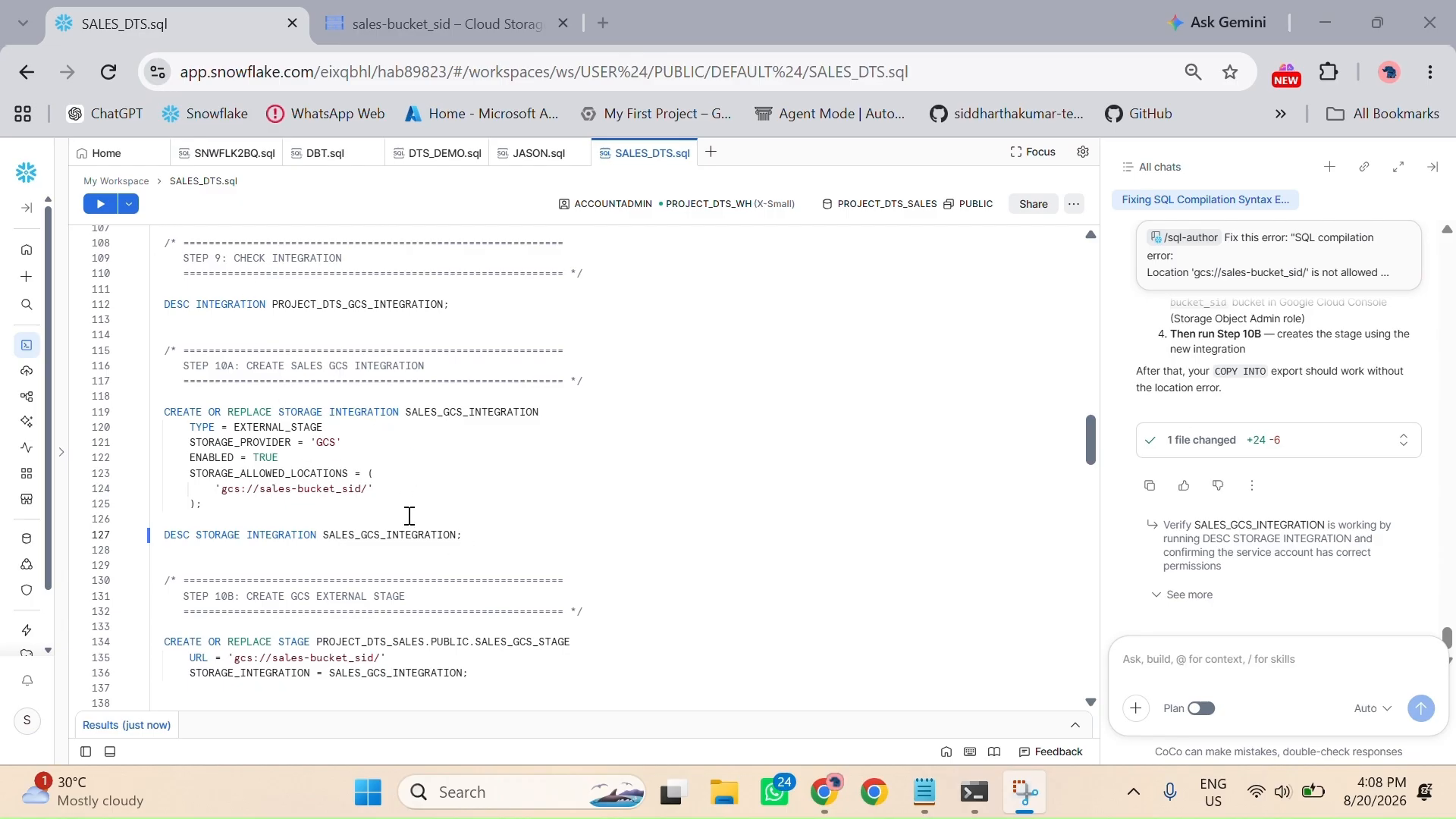
pyautogui.click(270, 503)
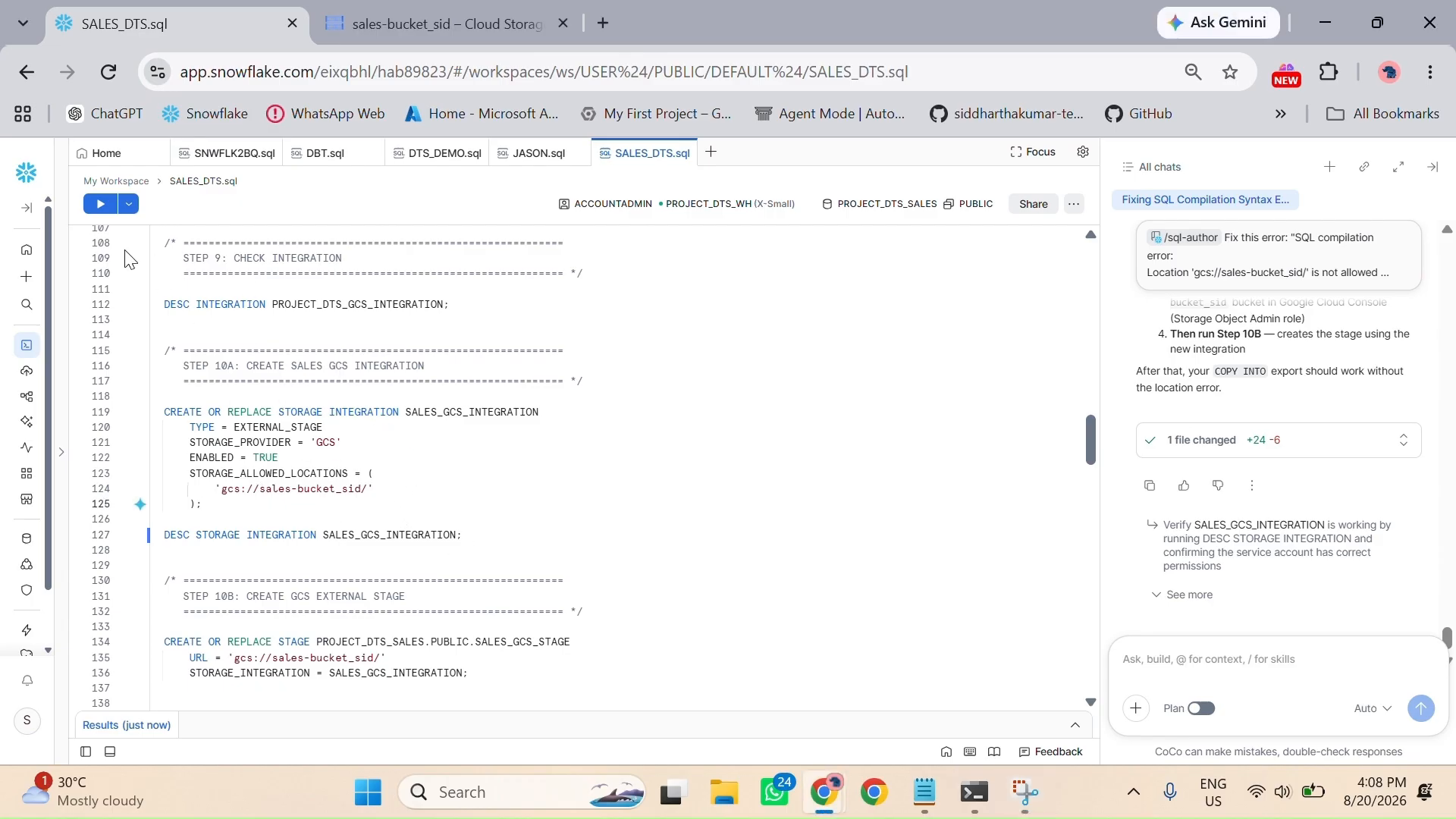
pyautogui.click(99, 204)
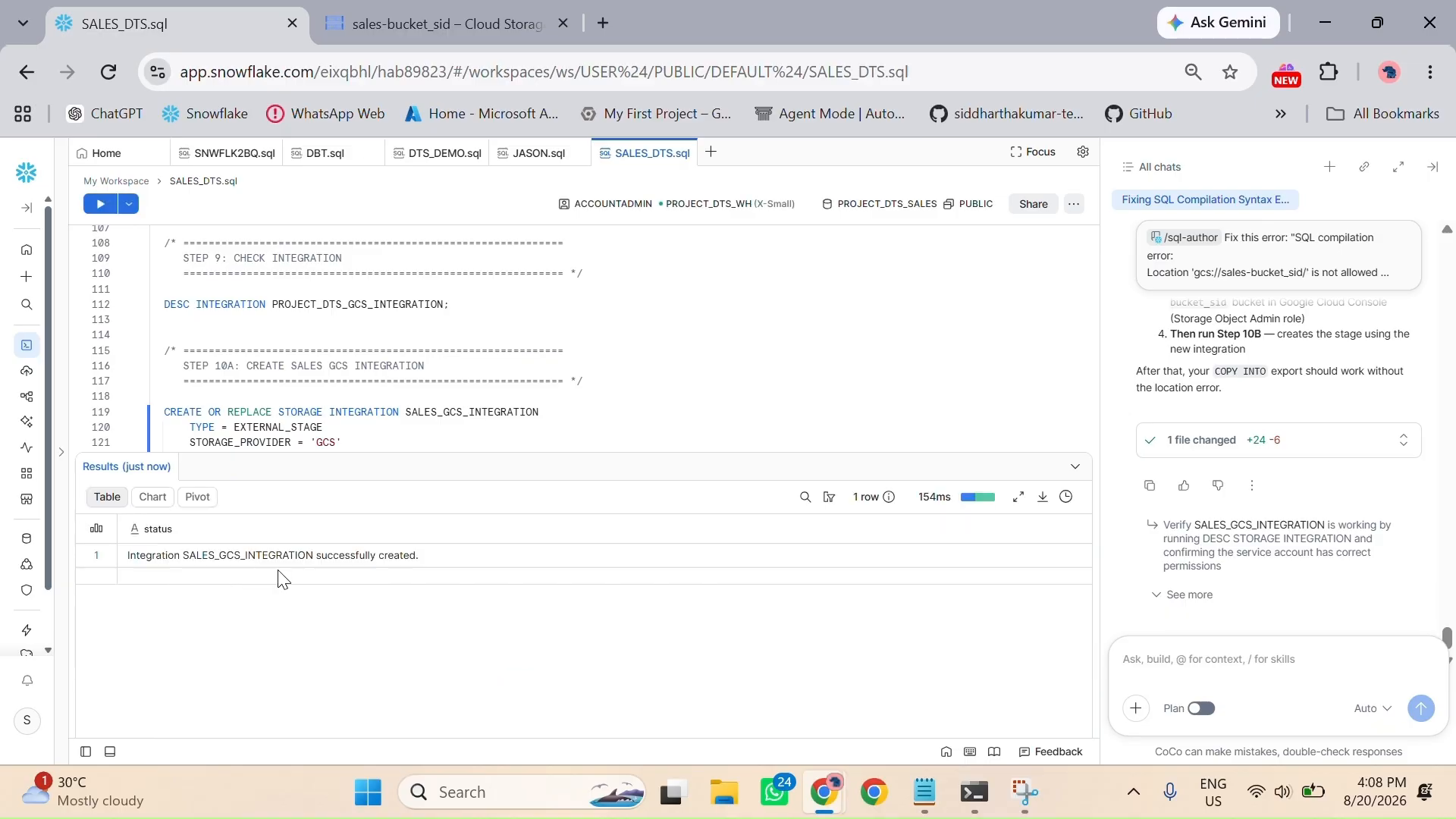
pyautogui.click(1072, 465)
# Step: Run DESC STORAGE INTEGRATION SALES_GCS_INTEGRATION, check the integration's properties and collapse the results
pyautogui.scroll(-2, 530, 434)
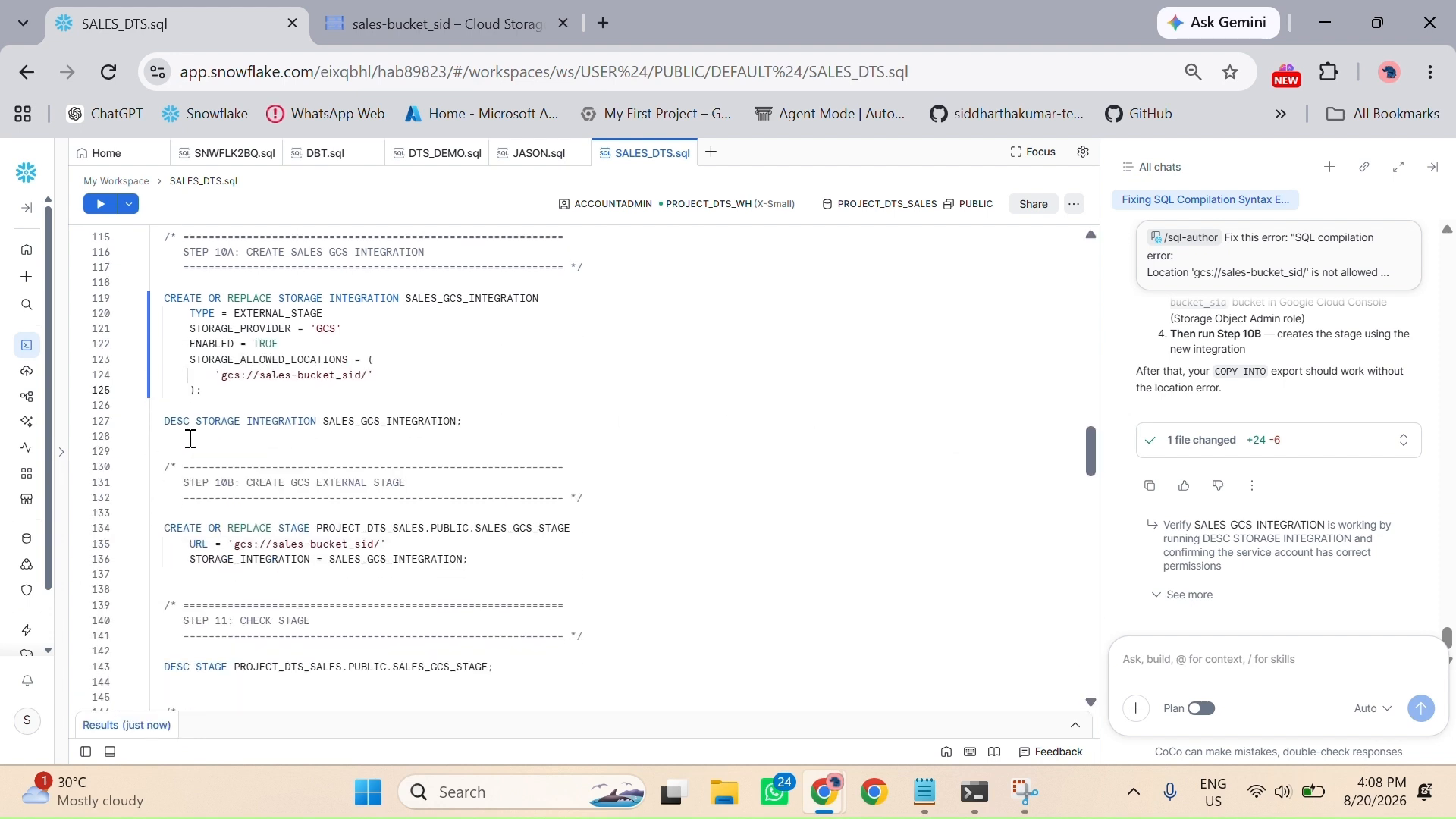
pyautogui.click(466, 421)
pyautogui.click(99, 205)
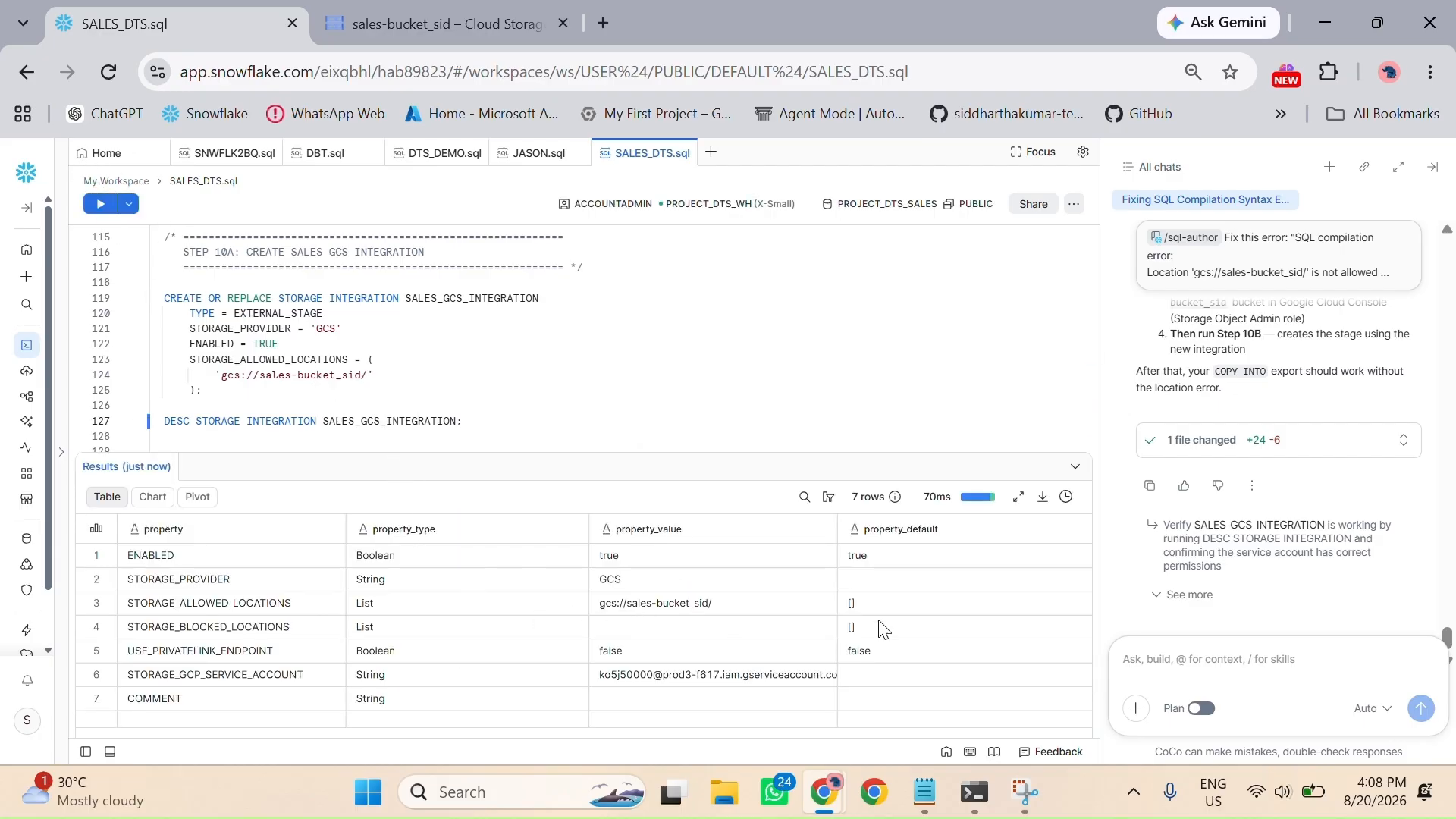
pyautogui.click(1078, 470)
# Step: Run the Step 10B statement creating external stage SALES_GCS_STAGE with URL gcs://sales-bucket_sid/ and SALES_GCS_INTEGRATION
pyautogui.scroll(-2, 706, 449)
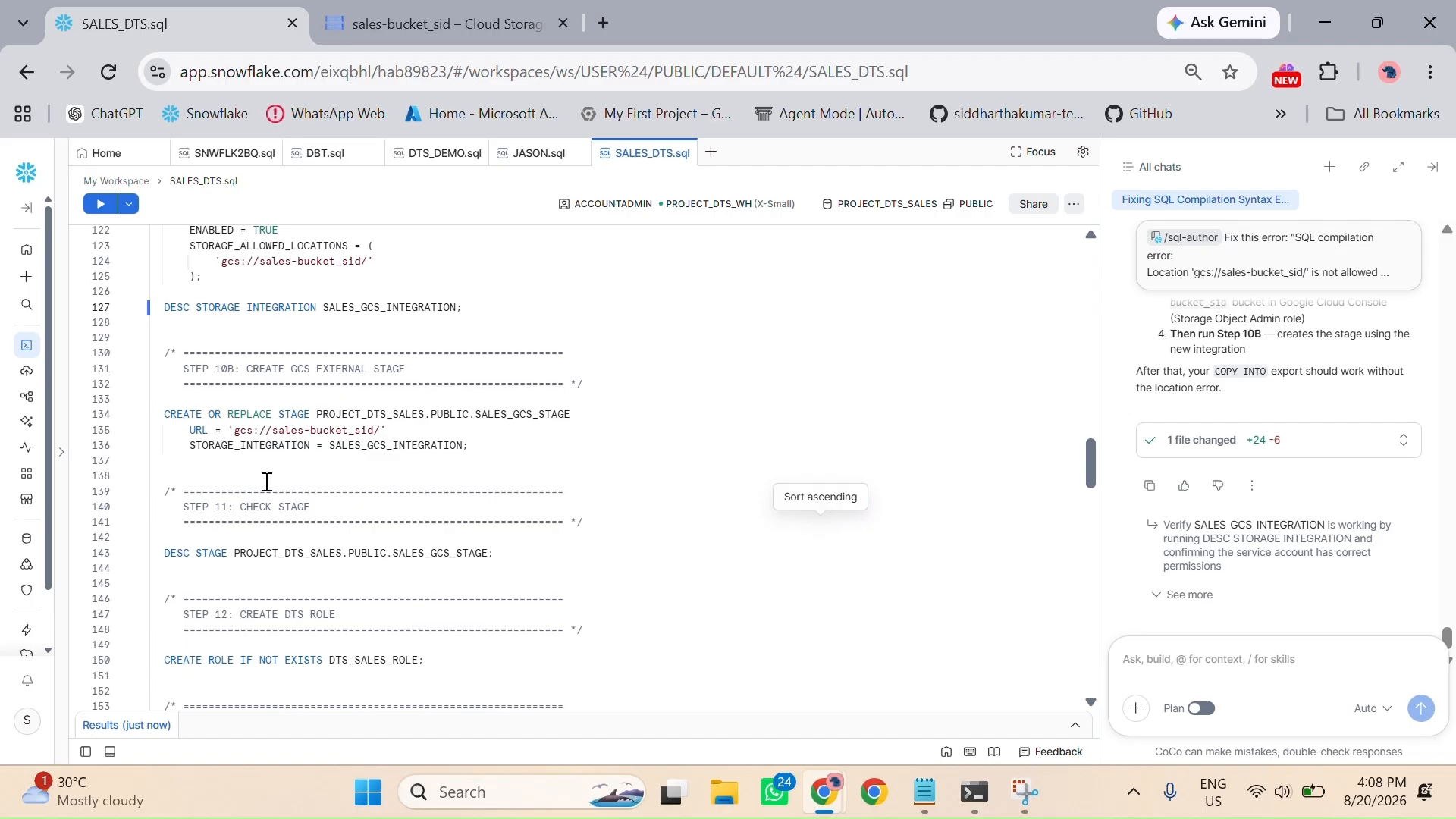
pyautogui.click(490, 450)
pyautogui.click(95, 206)
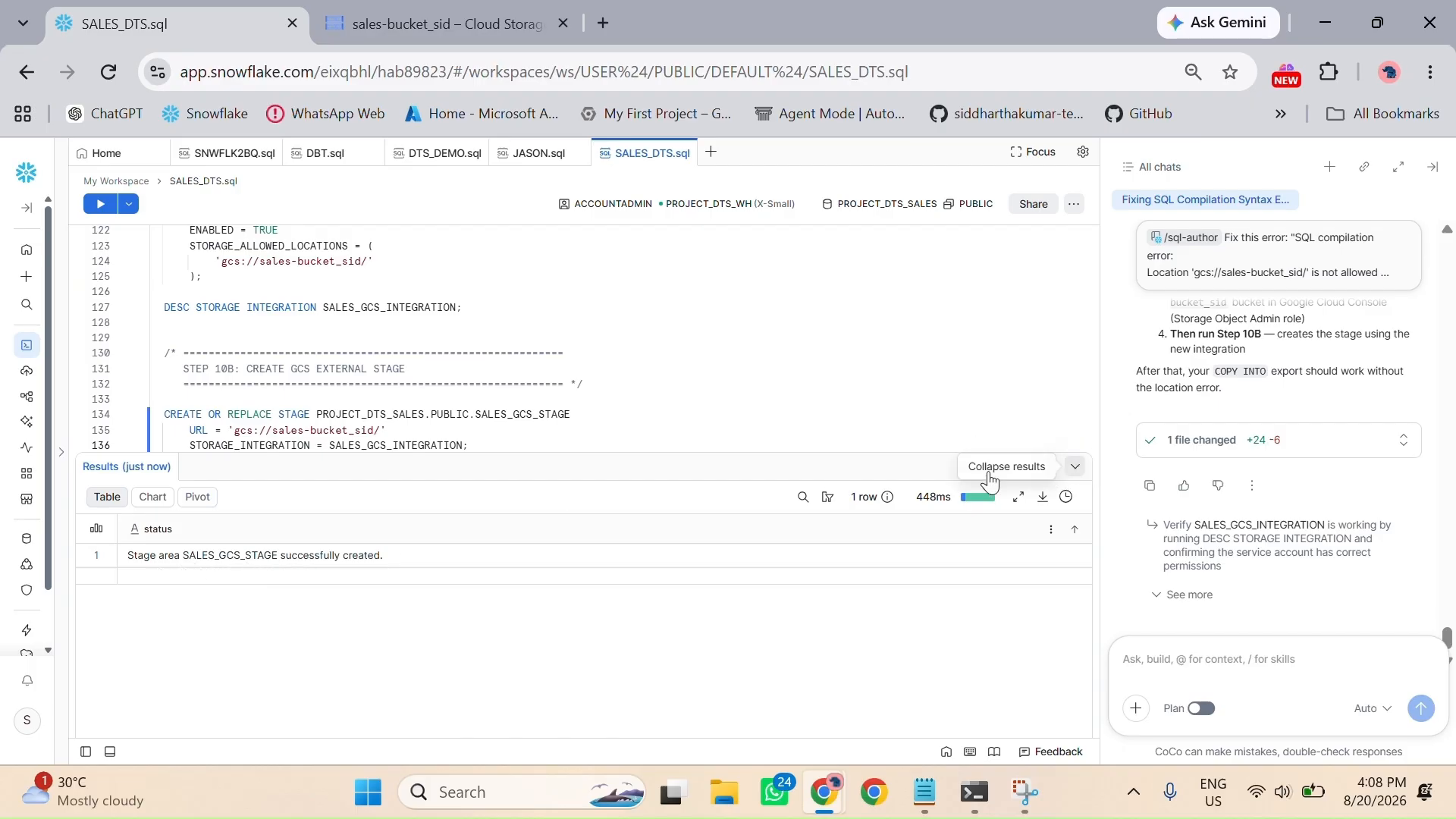
pyautogui.click(1075, 467)
# Step: Run DESC STAGE for PROJECT_DTS_SALES.PUBLIC.SALES_GCS_STAGE, review all its properties down to the stage location and integration, and collapse the results
pyautogui.scroll(-3, 574, 468)
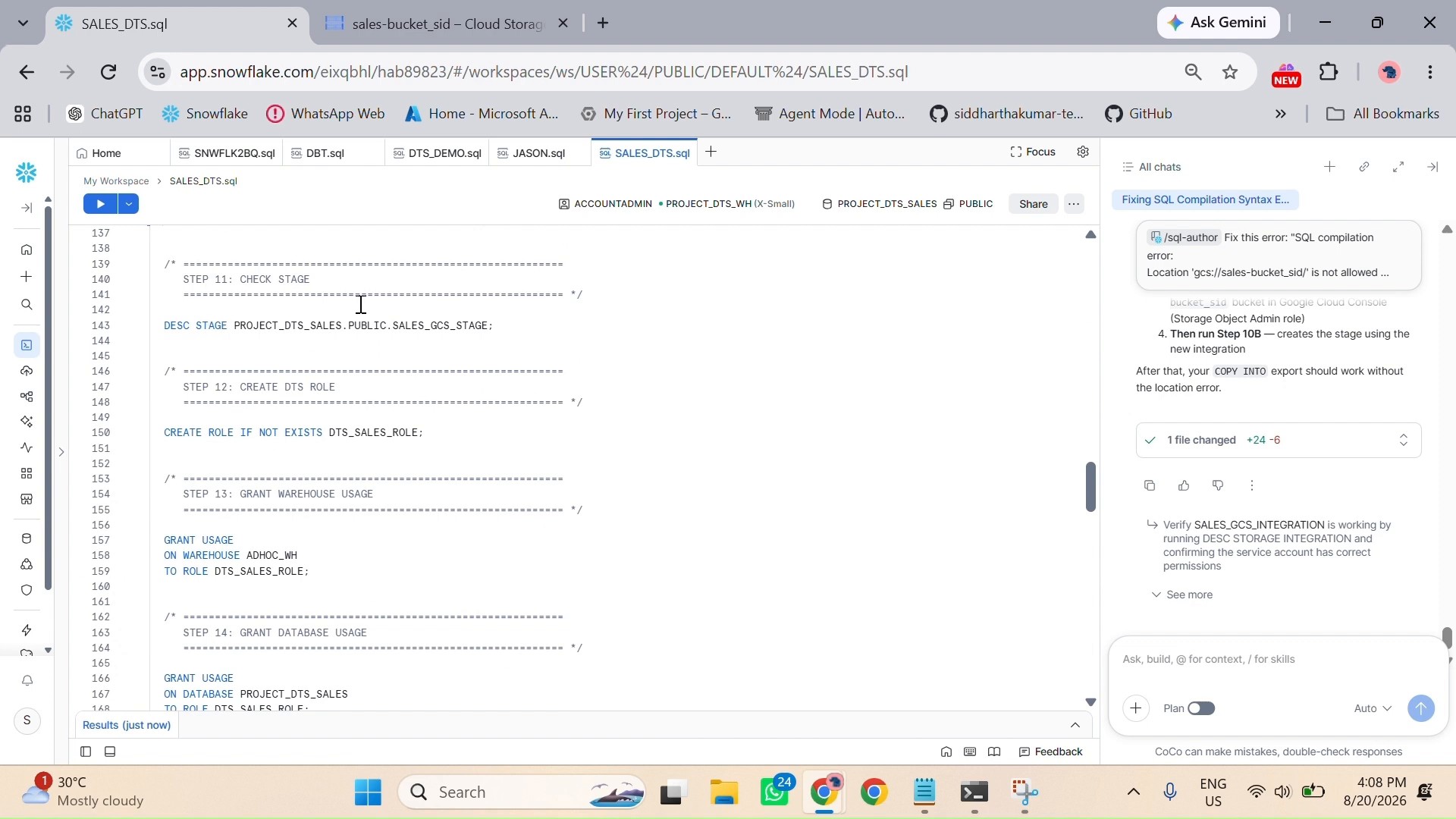
pyautogui.click(479, 317)
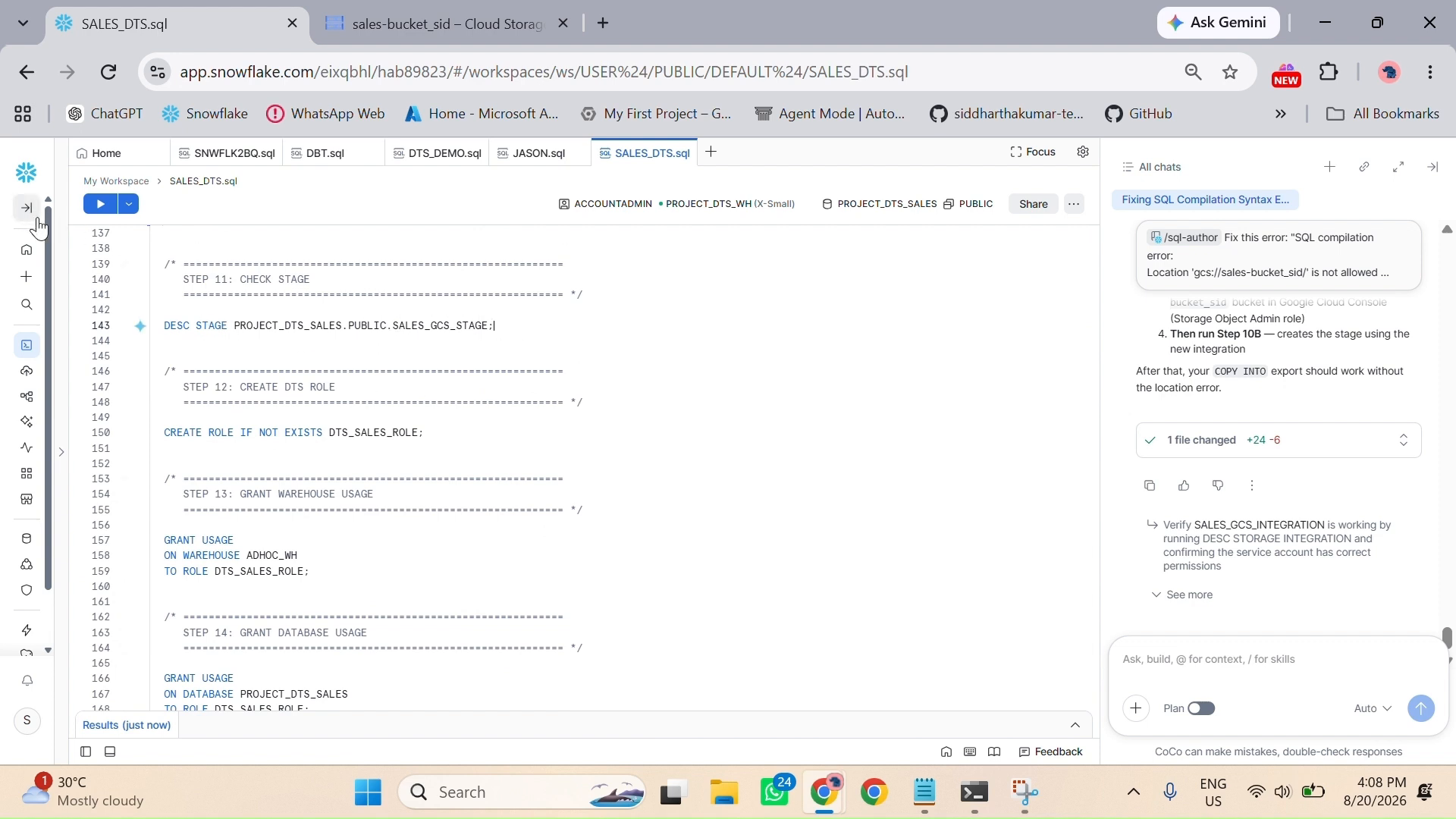
pyautogui.click(101, 204)
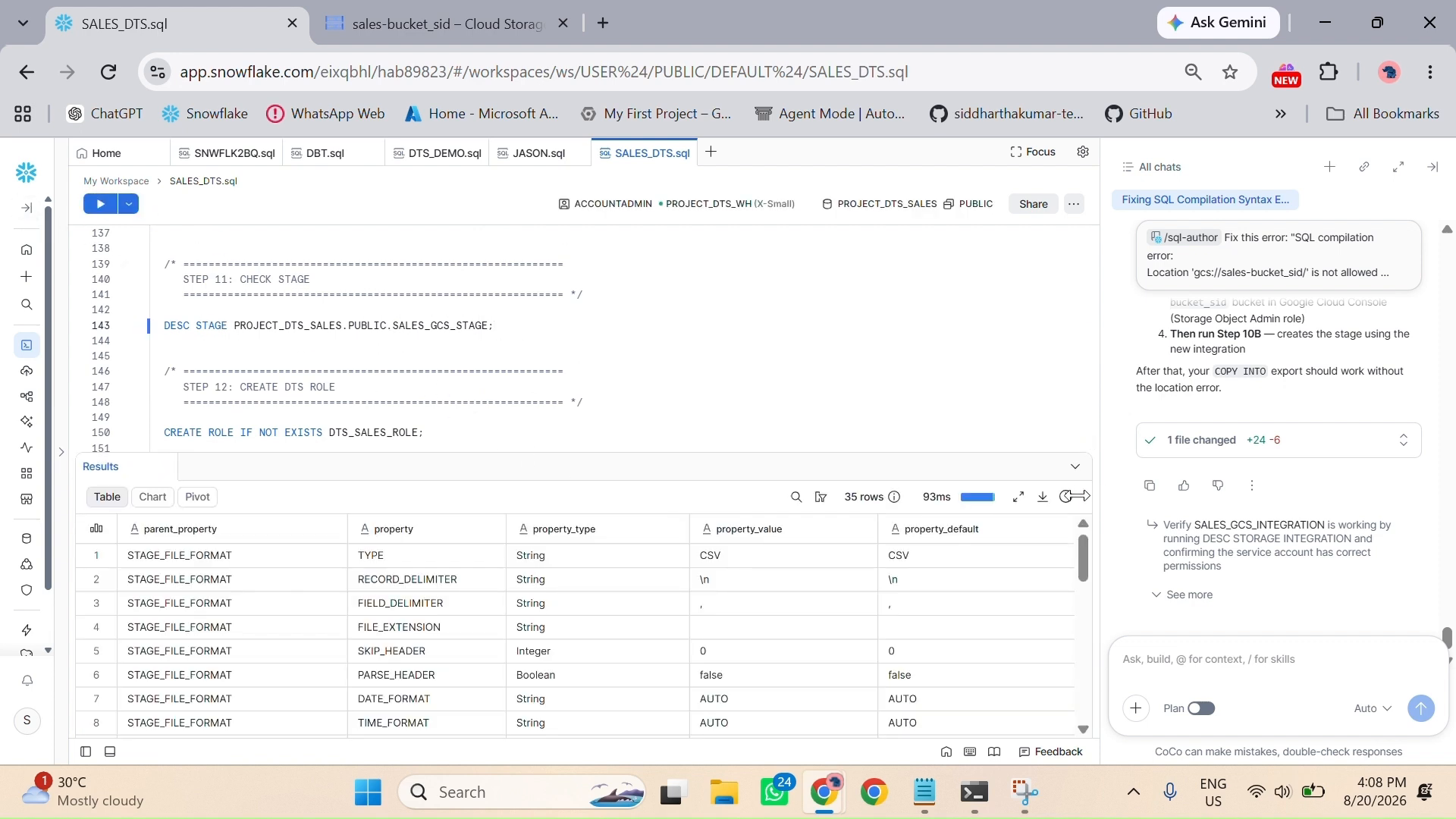
pyautogui.scroll(-3, 599, 596)
pyautogui.scroll(-5, 580, 637)
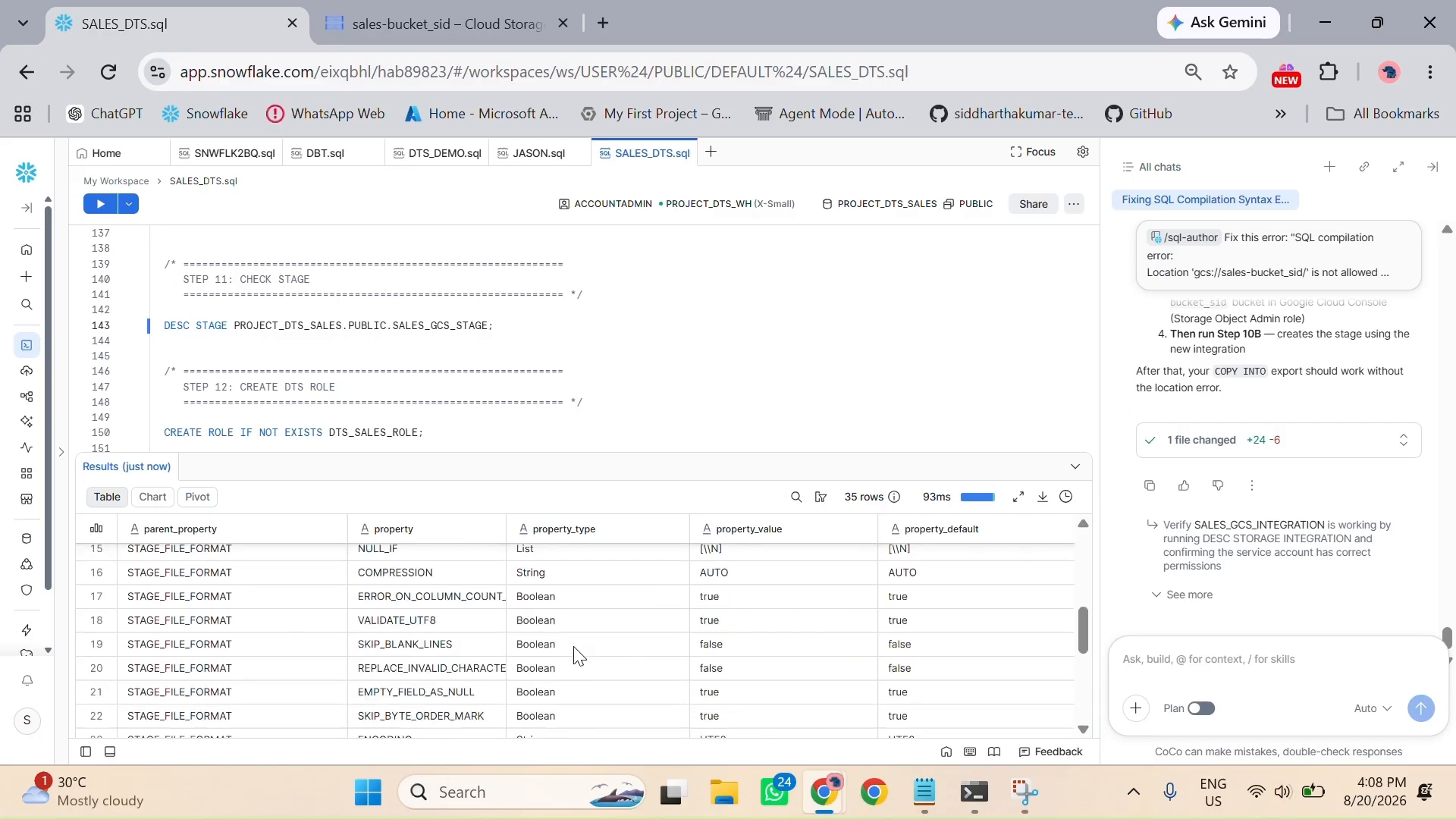
pyautogui.scroll(-2, 543, 648)
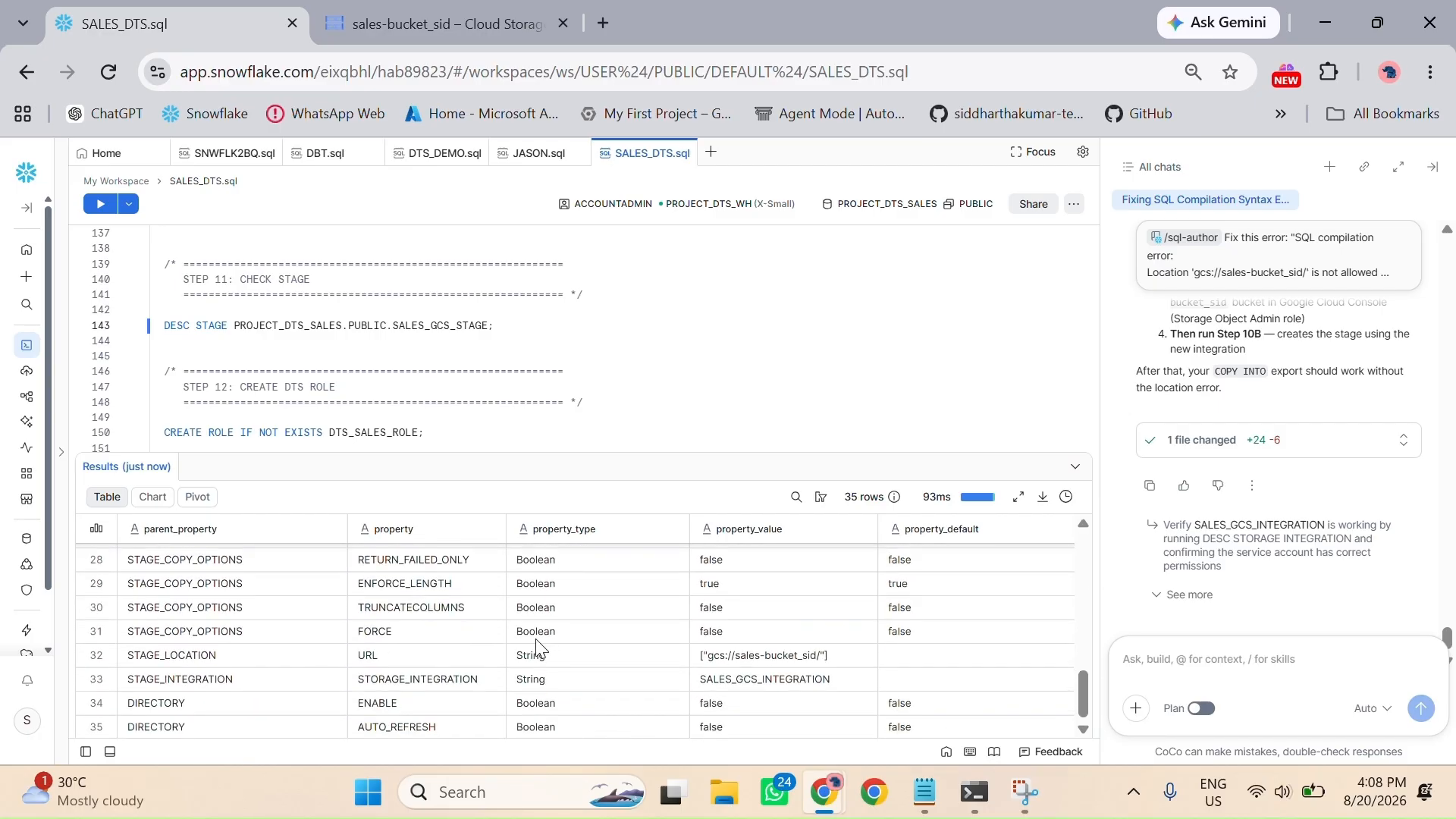
pyautogui.scroll(8, 485, 621)
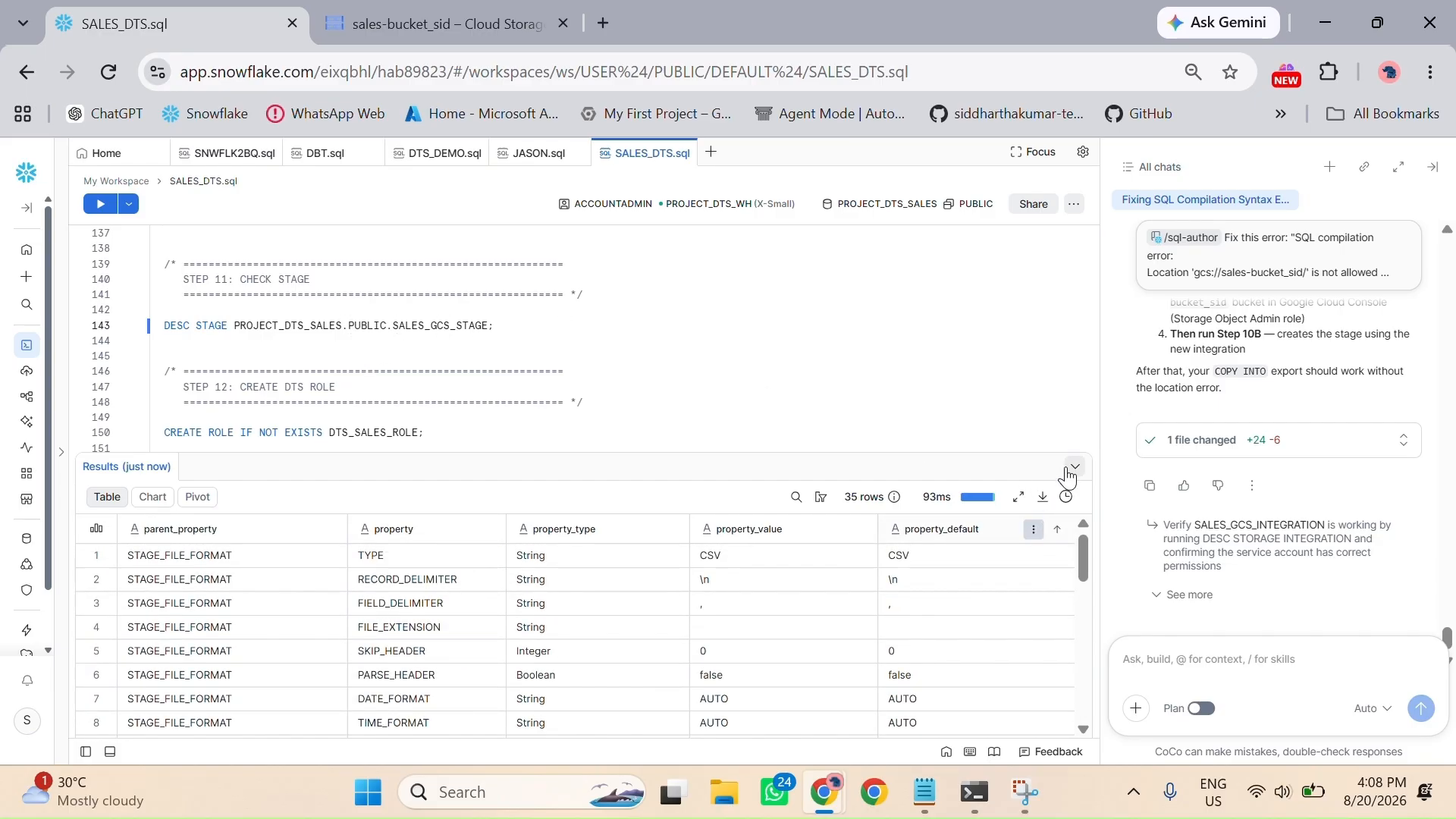
pyautogui.click(1075, 466)
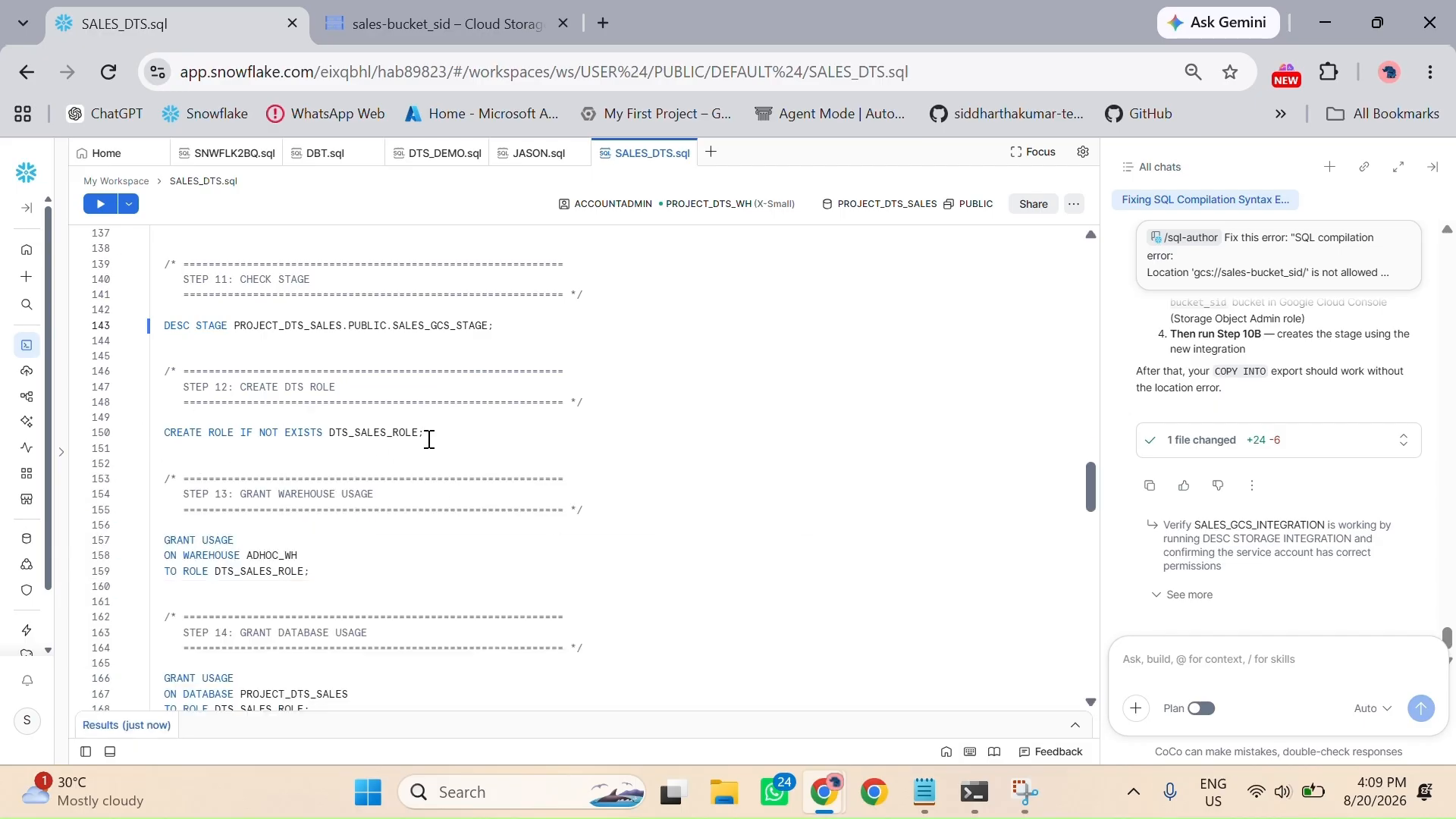
# Step: Run the Step 12 statement creating role DTS_SALES_ROLE and collapse the results
pyautogui.click(101, 206)
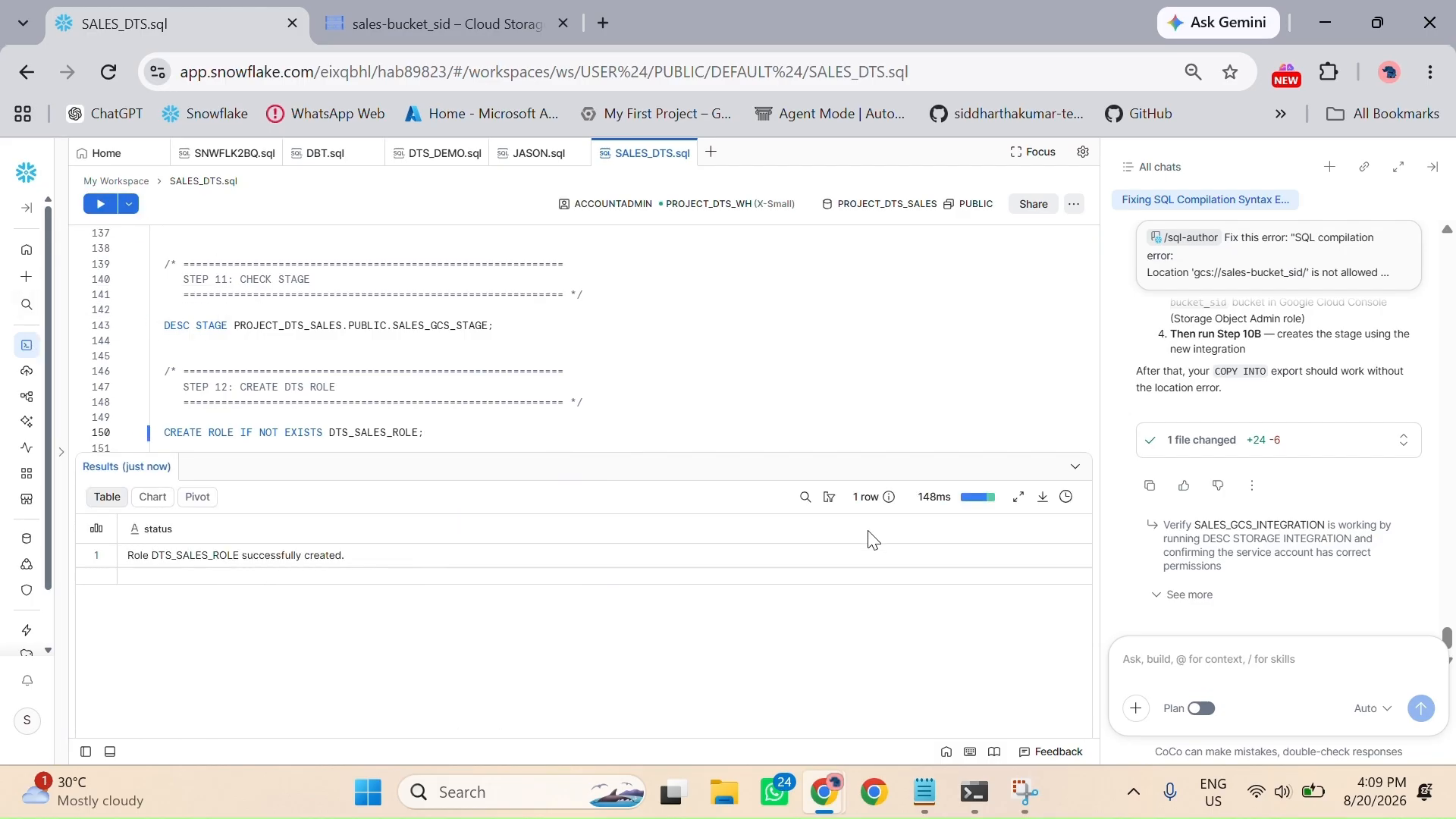
pyautogui.click(1075, 466)
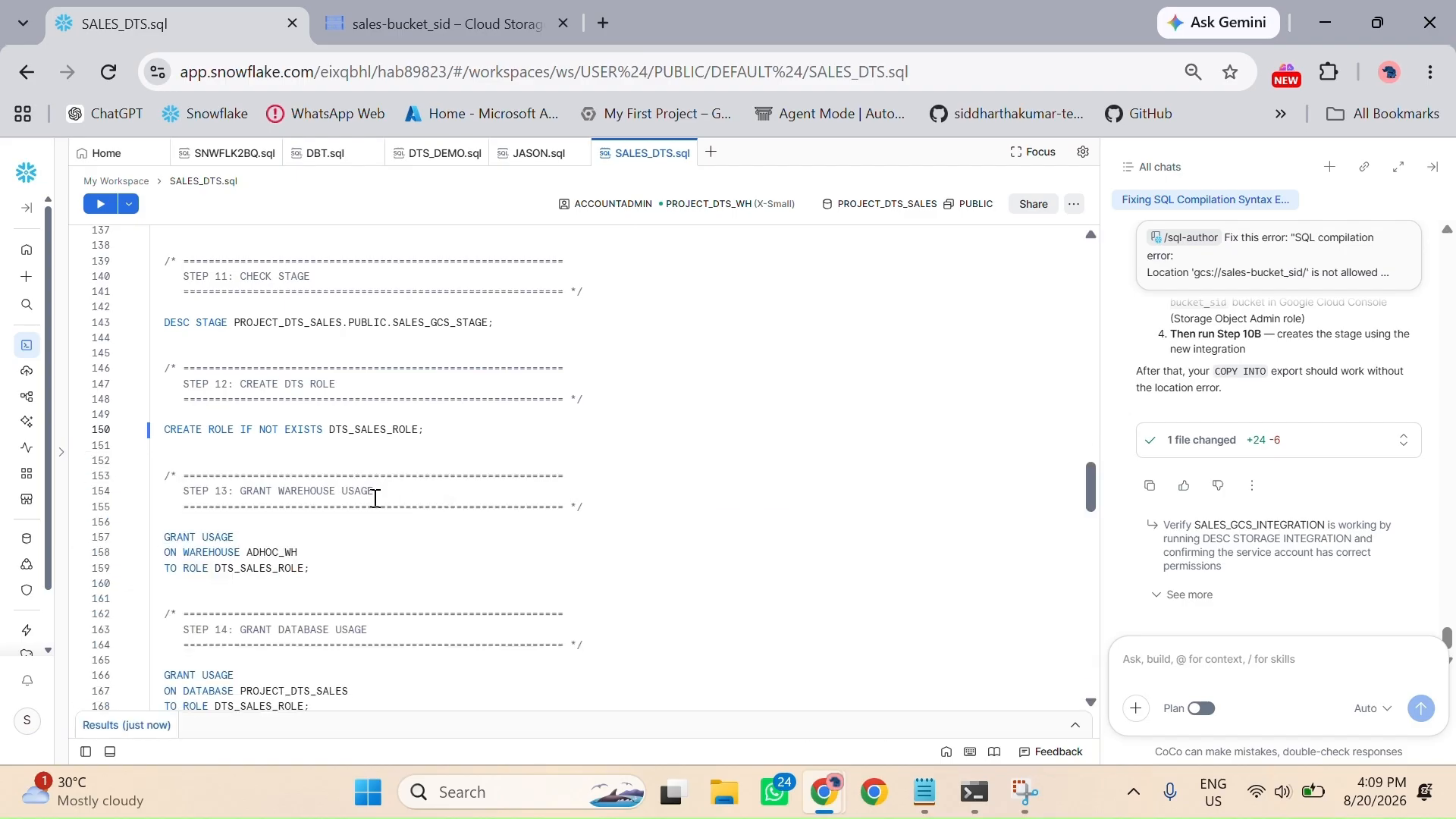
# Step: Change the warehouse in the Step 13 grant to PROJECT_DTS_WH and run it to give DTS_SALES_ROLE warehouse usage
pyautogui.scroll(-3, 374, 499)
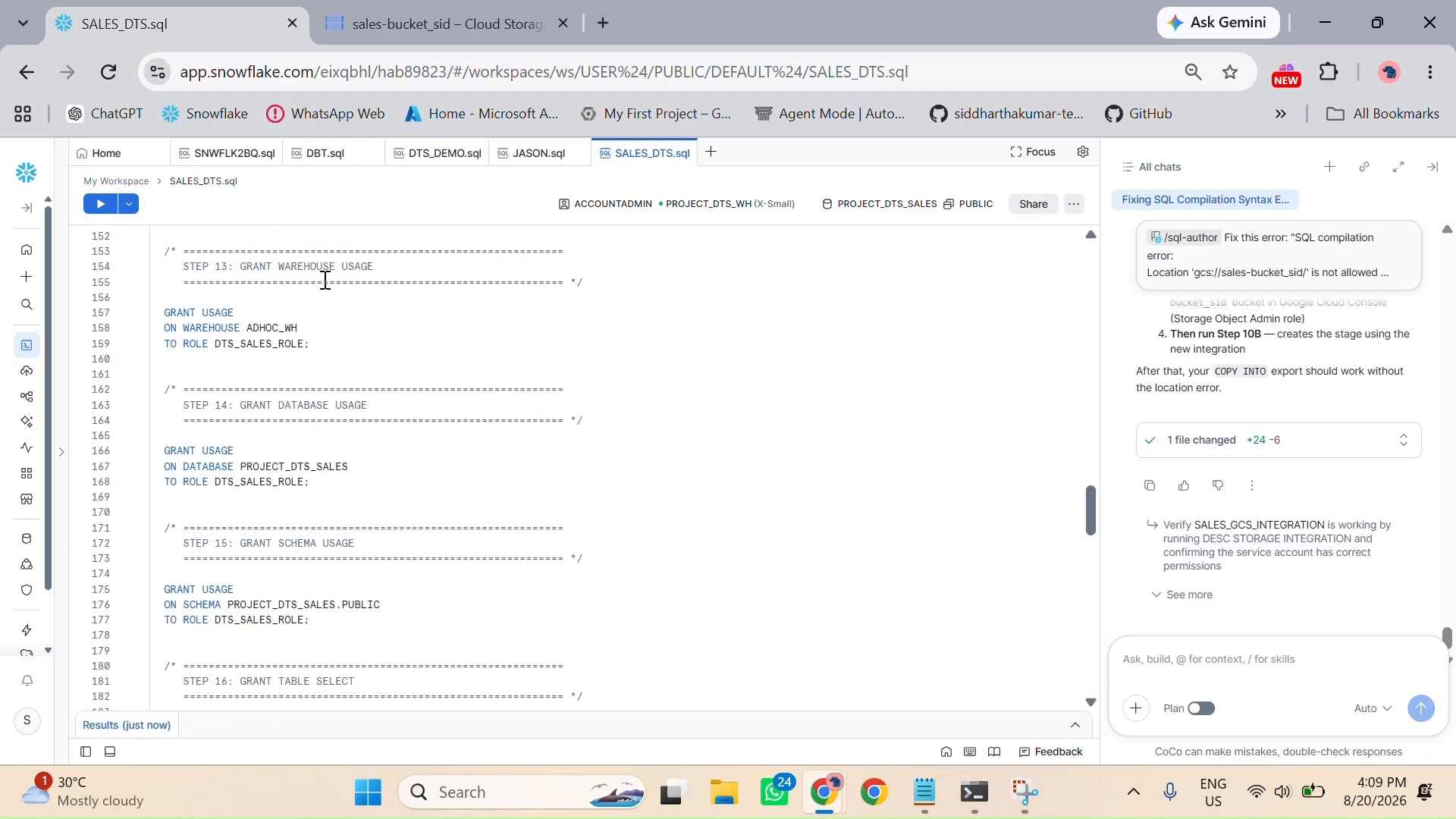
pyautogui.doubleClick(274, 328)
pyautogui.write('PROJECT_DTS_WH')
pyautogui.click(328, 345)
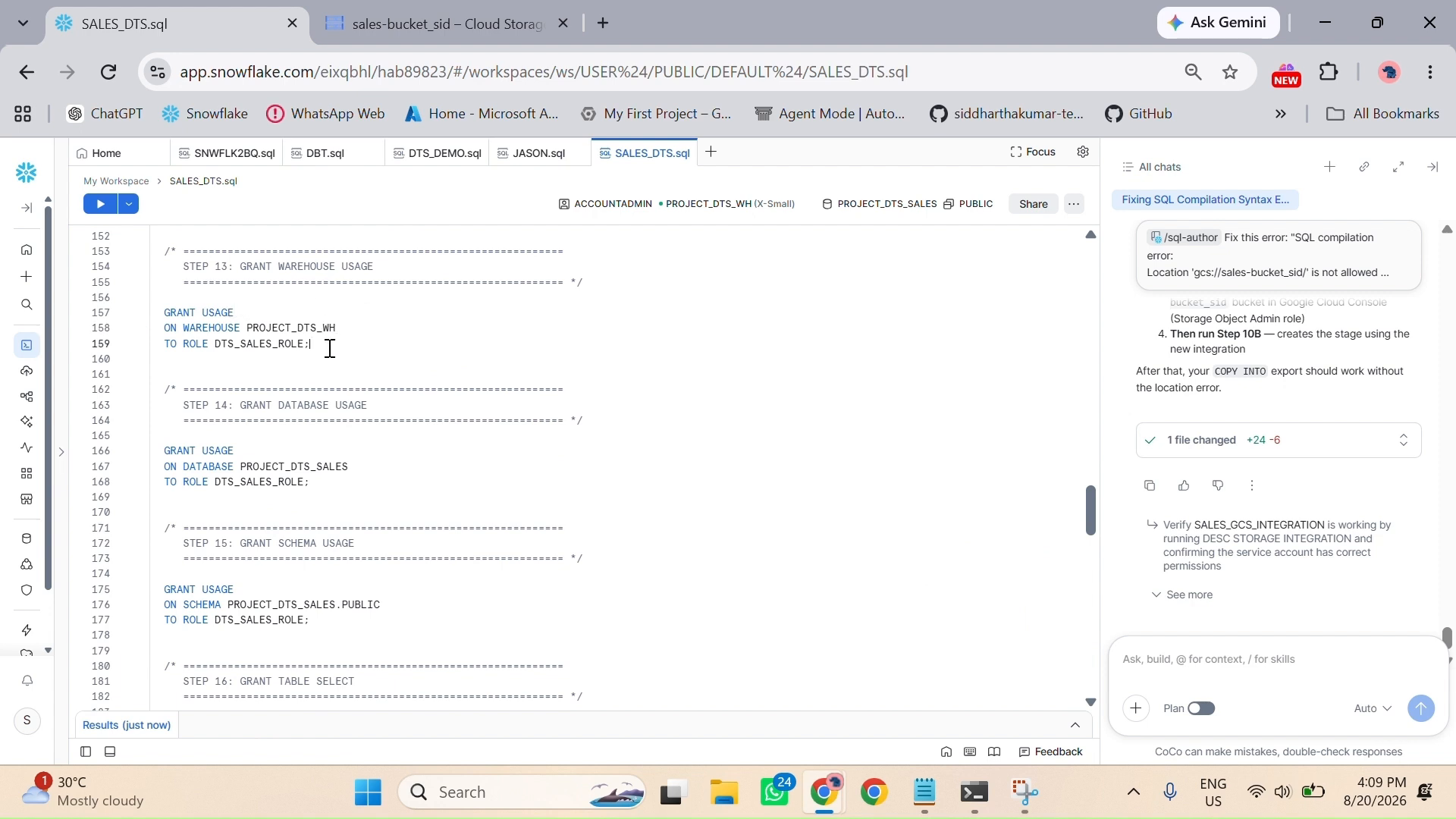
pyautogui.click(103, 205)
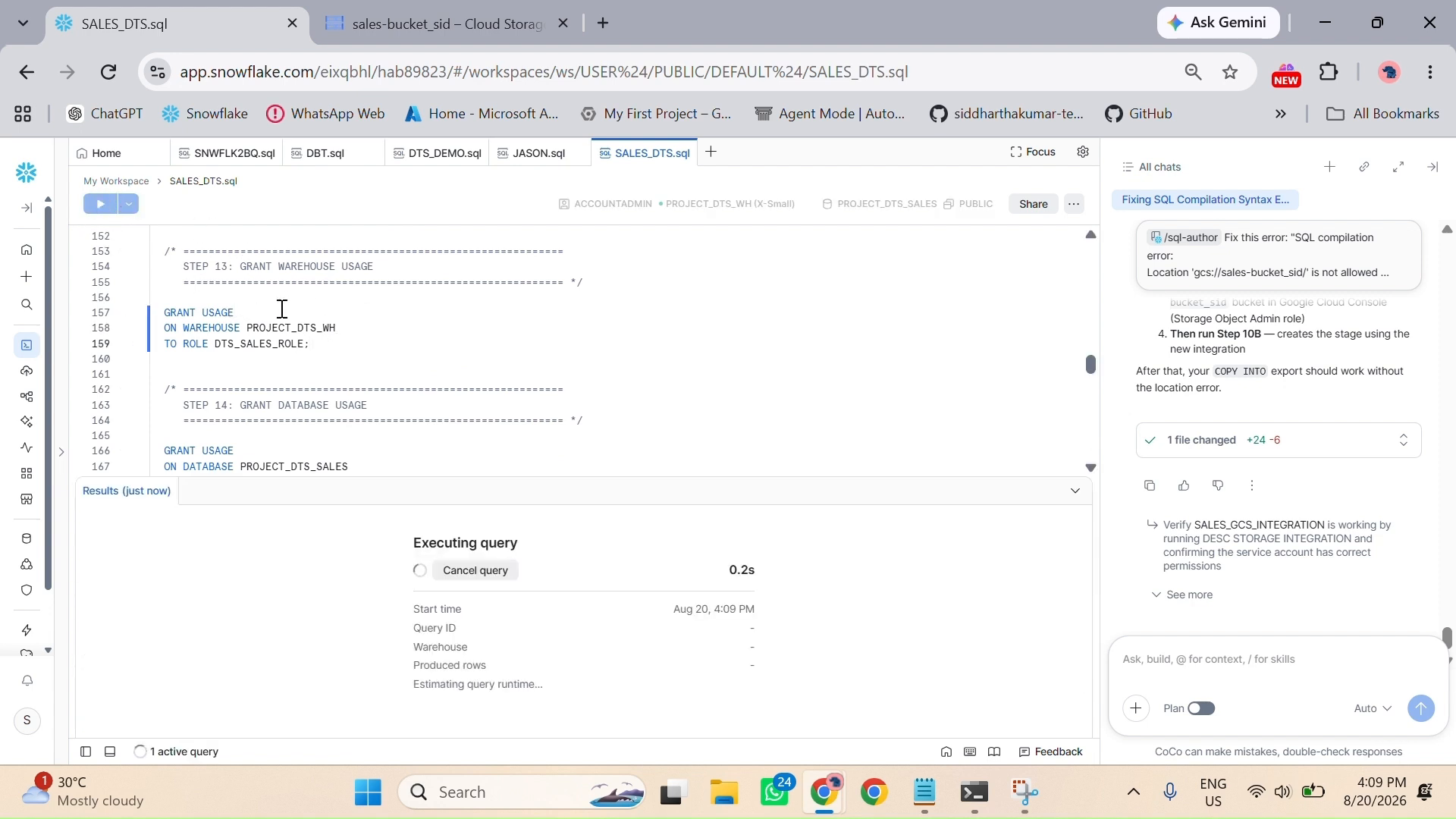
# Step: Run the Step 14 and Step 15 grants giving DTS_SALES_ROLE usage on database PROJECT_DTS_SALES and schema PROJECT_DTS_SALES.PUBLIC
pyautogui.scroll(-2, 326, 389)
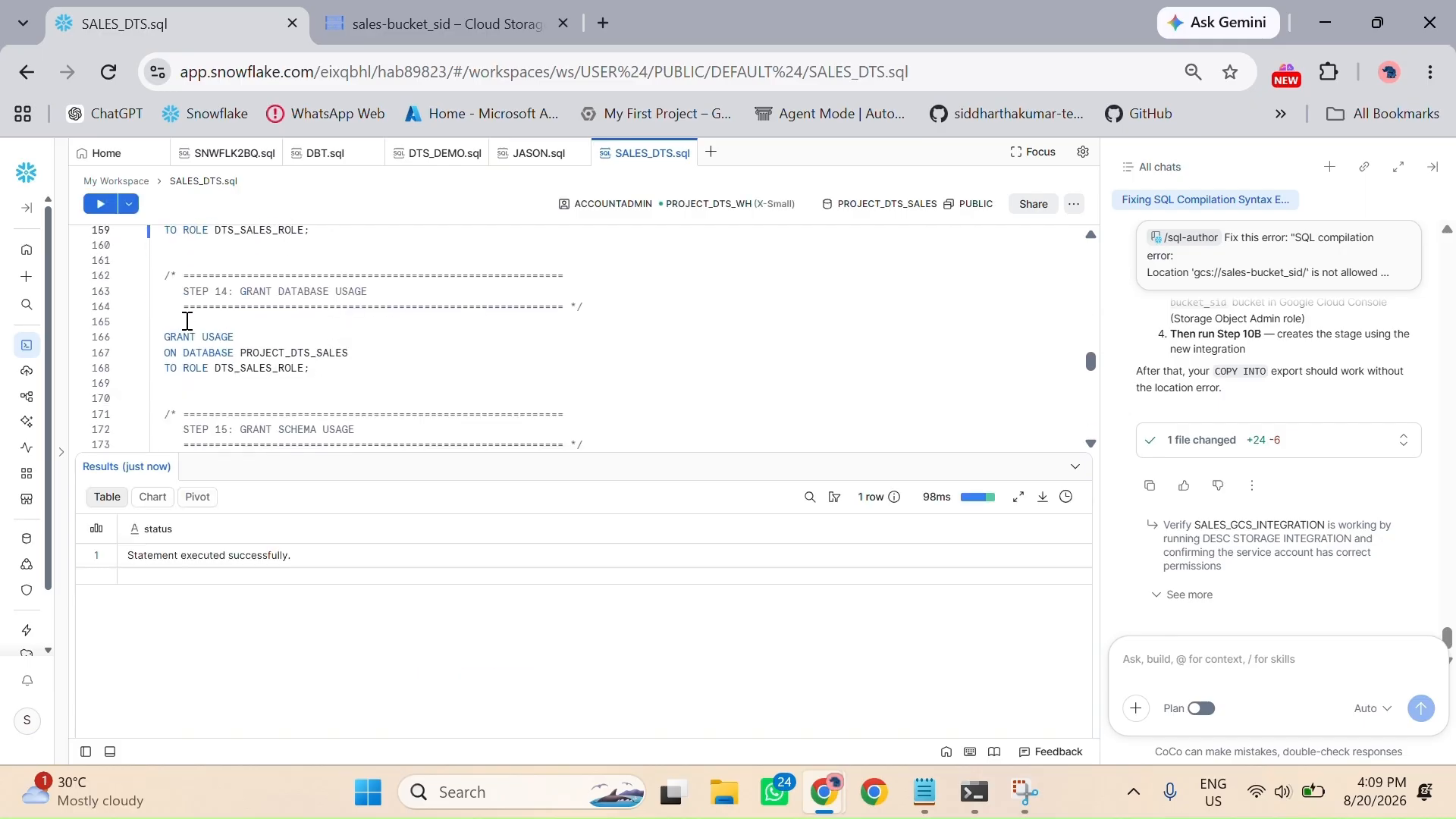
pyautogui.click(318, 369)
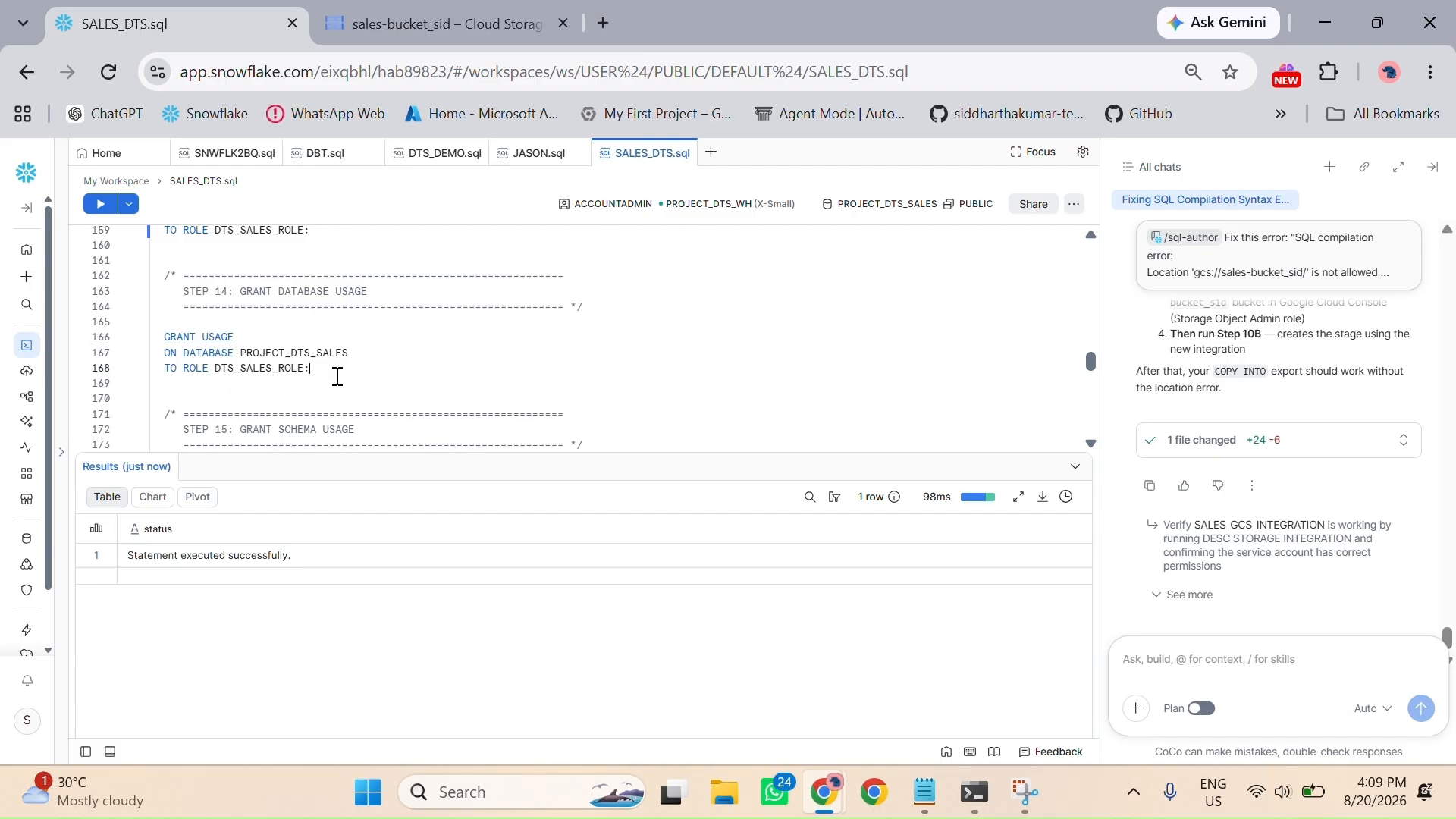
pyautogui.click(101, 205)
pyautogui.scroll(-3, 388, 383)
pyautogui.scroll(2, 370, 378)
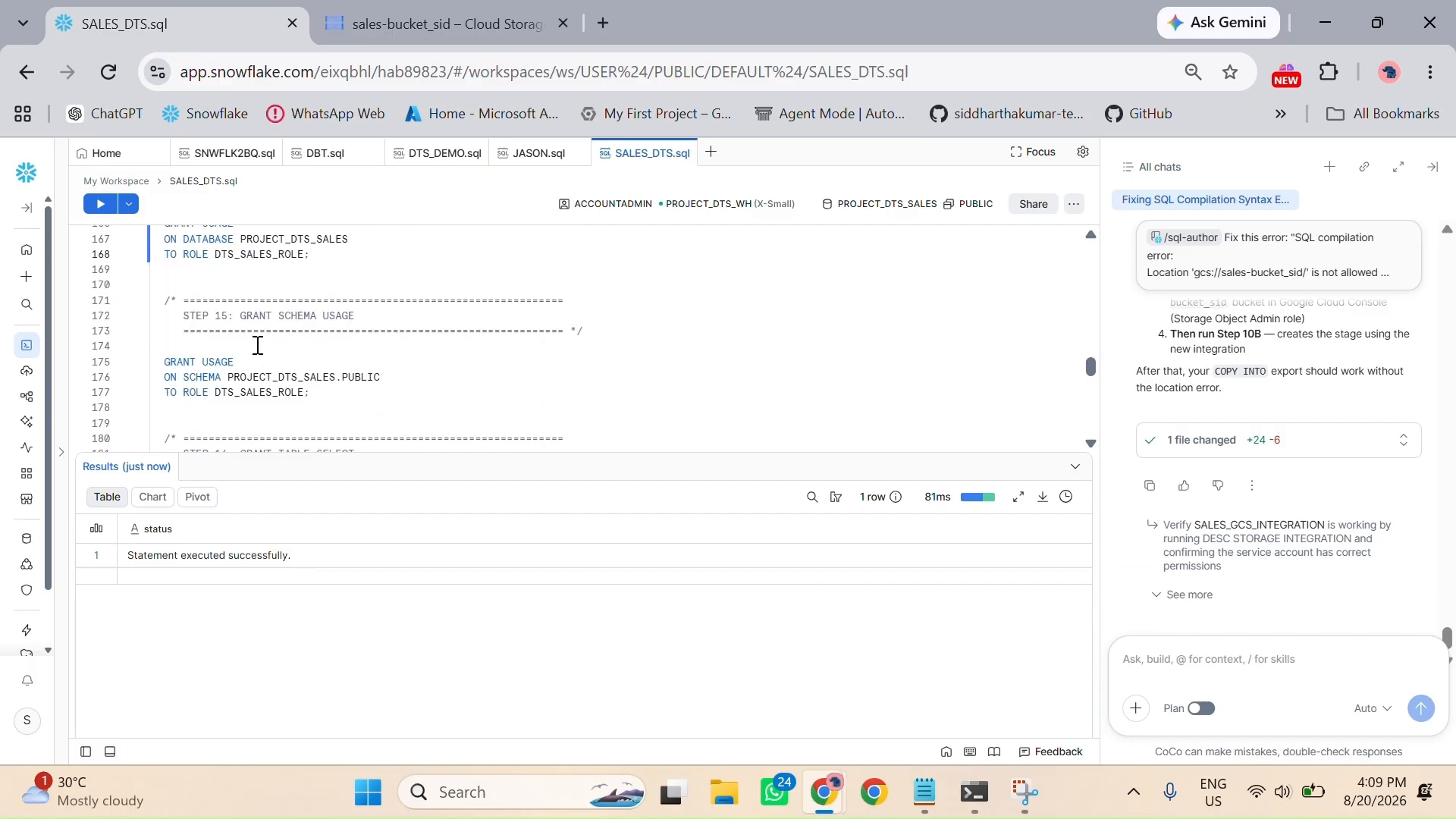
pyautogui.scroll(-2, 402, 363)
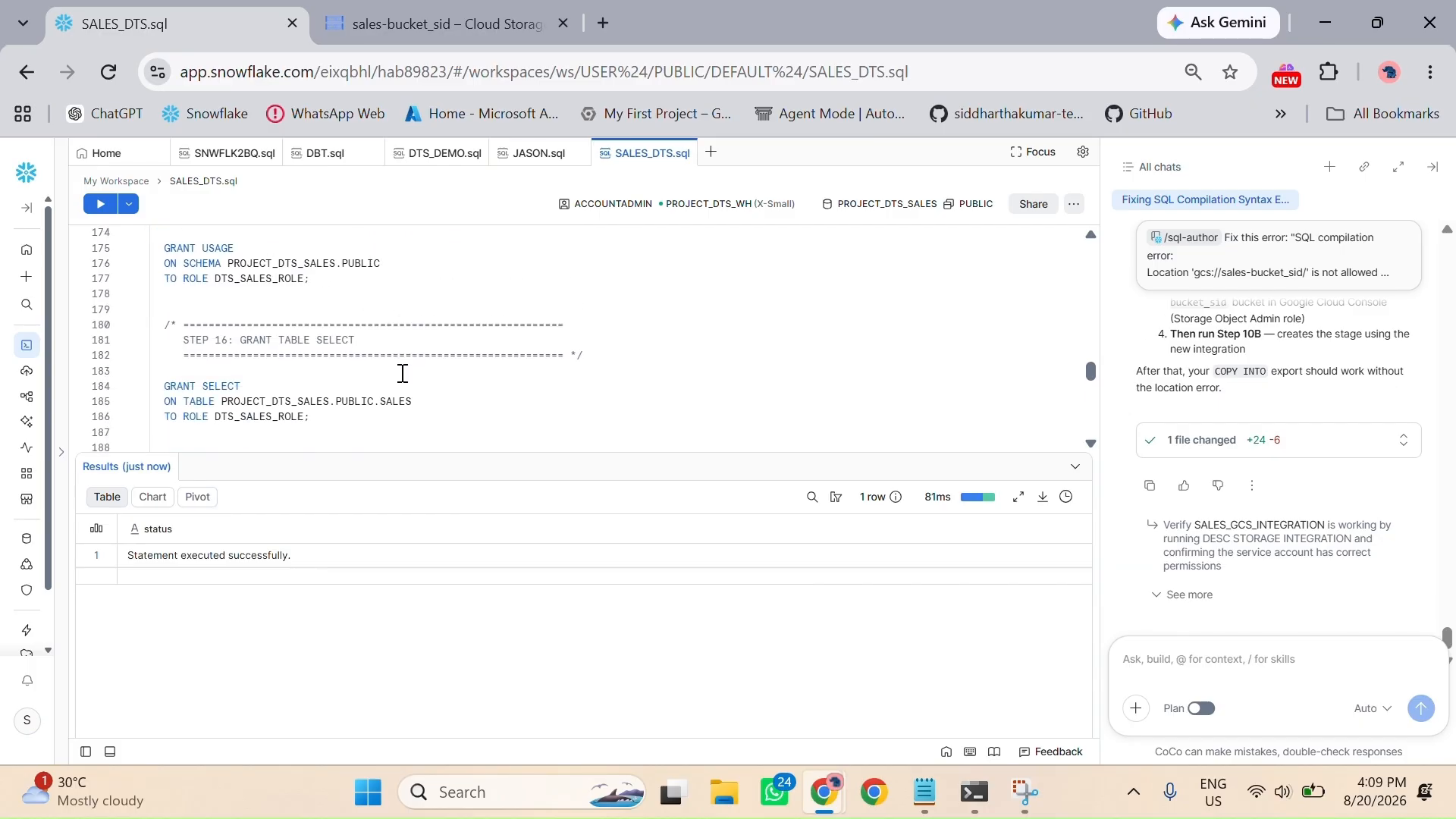
pyautogui.click(326, 292)
pyautogui.click(322, 281)
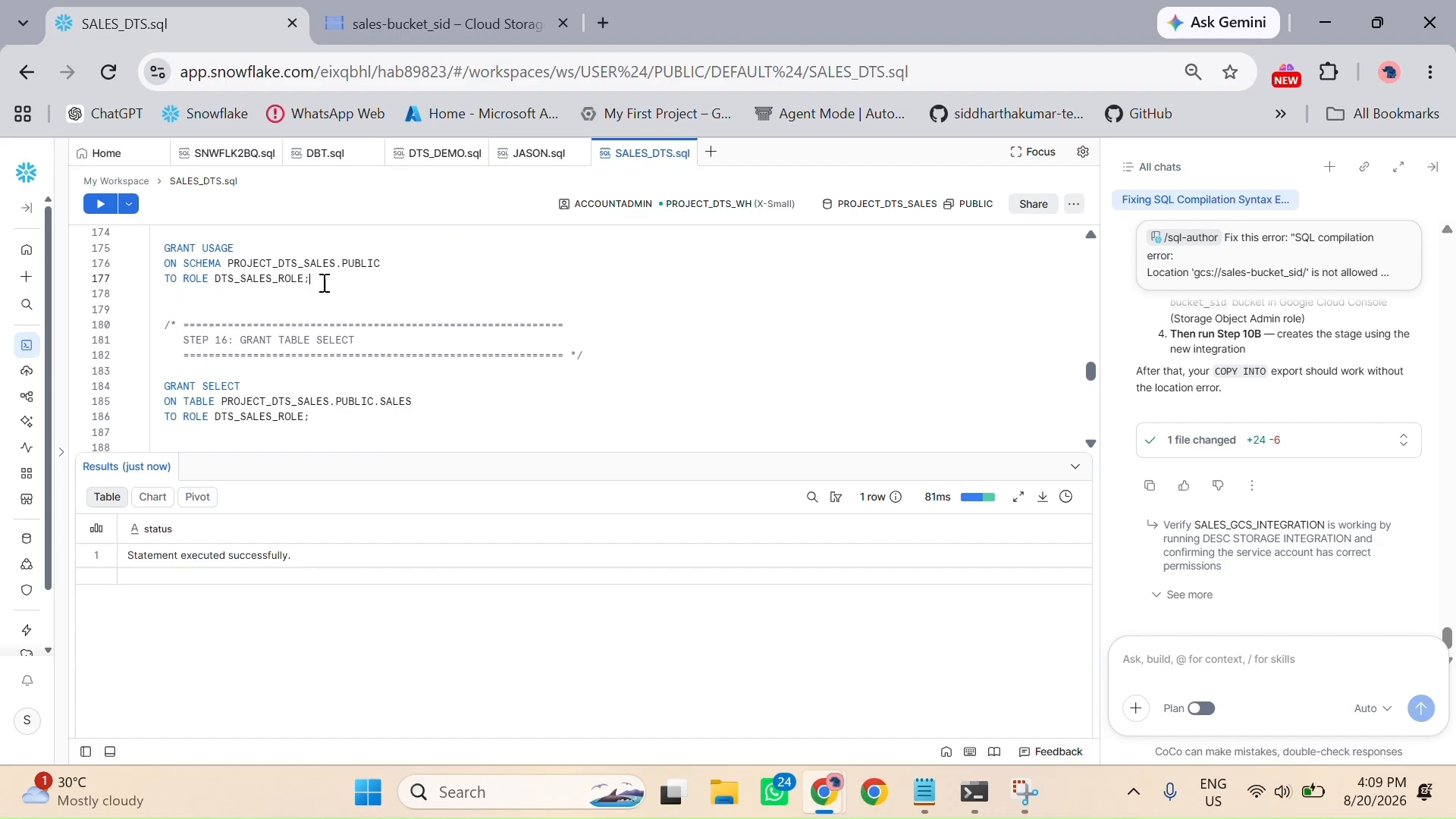
pyautogui.click(98, 212)
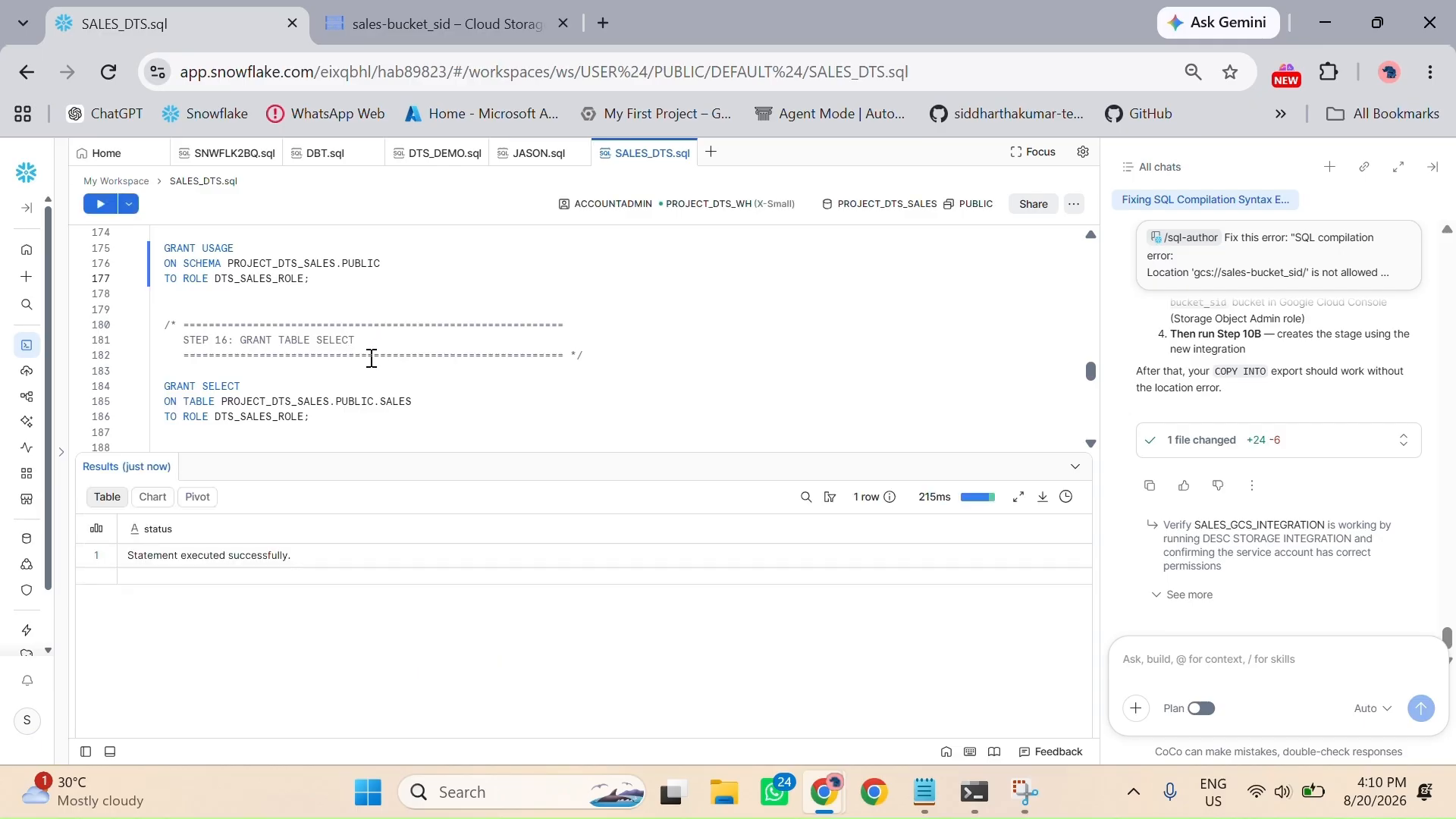
# Step: Run the Step 16 and Step 17 grants giving DTS_SALES_ROLE SELECT on table PROJECT_DTS_SALES.PUBLIC.SALES and USAGE on stage SALES_GCS_STAGE
pyautogui.scroll(-2, 288, 297)
pyautogui.click(317, 306)
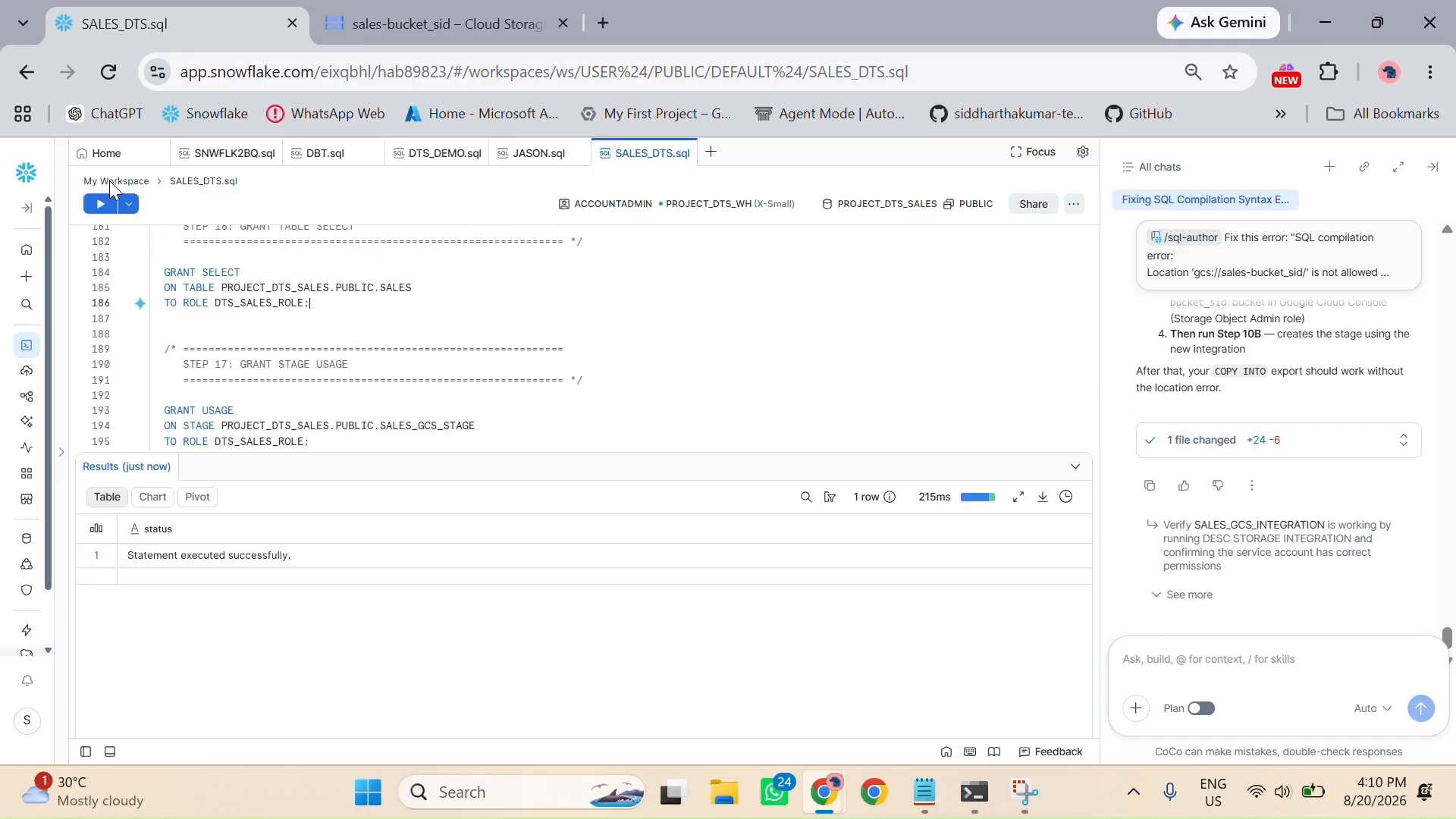
pyautogui.click(101, 204)
pyautogui.scroll(-2, 394, 322)
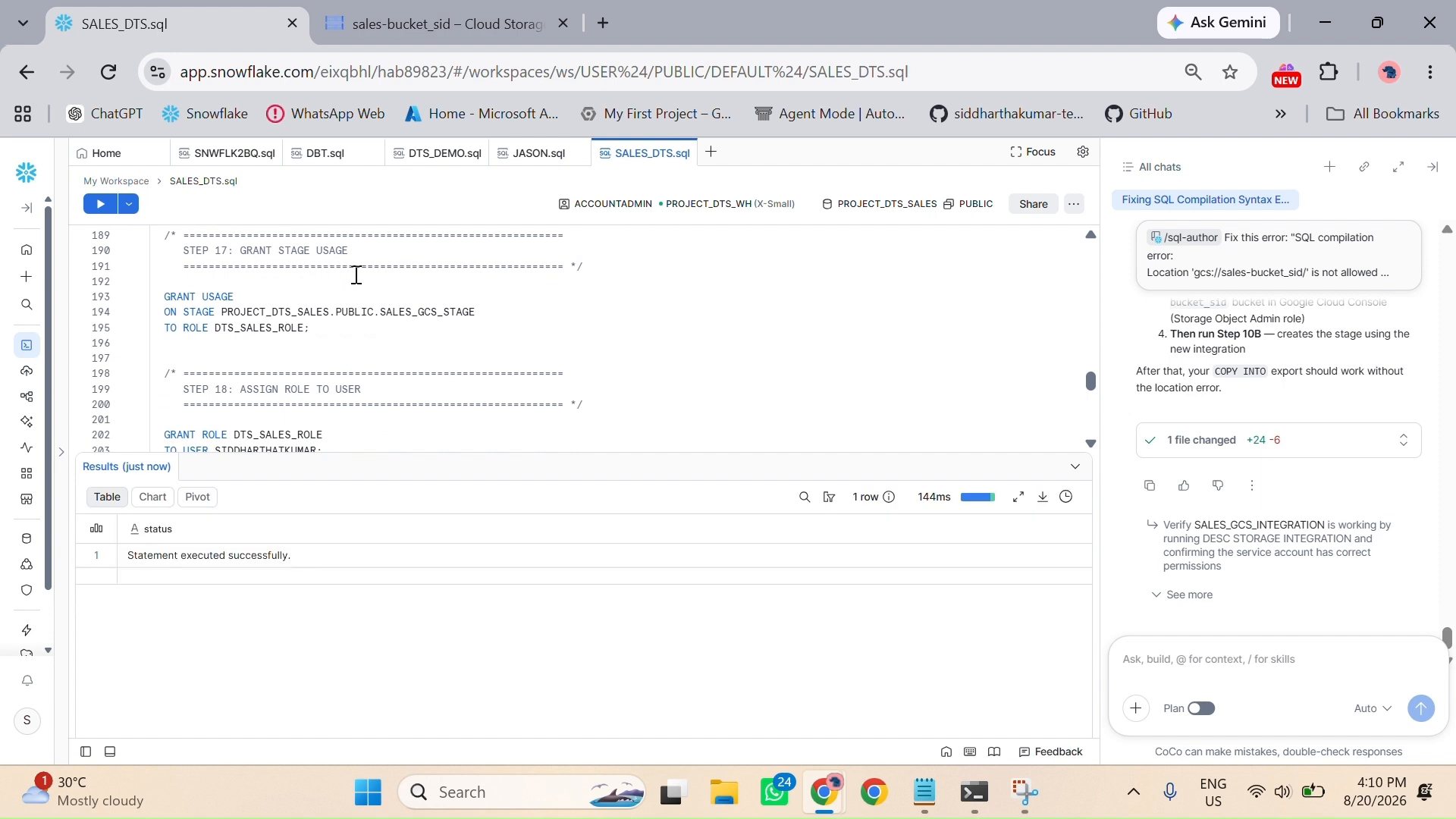
pyautogui.click(326, 331)
pyautogui.click(100, 204)
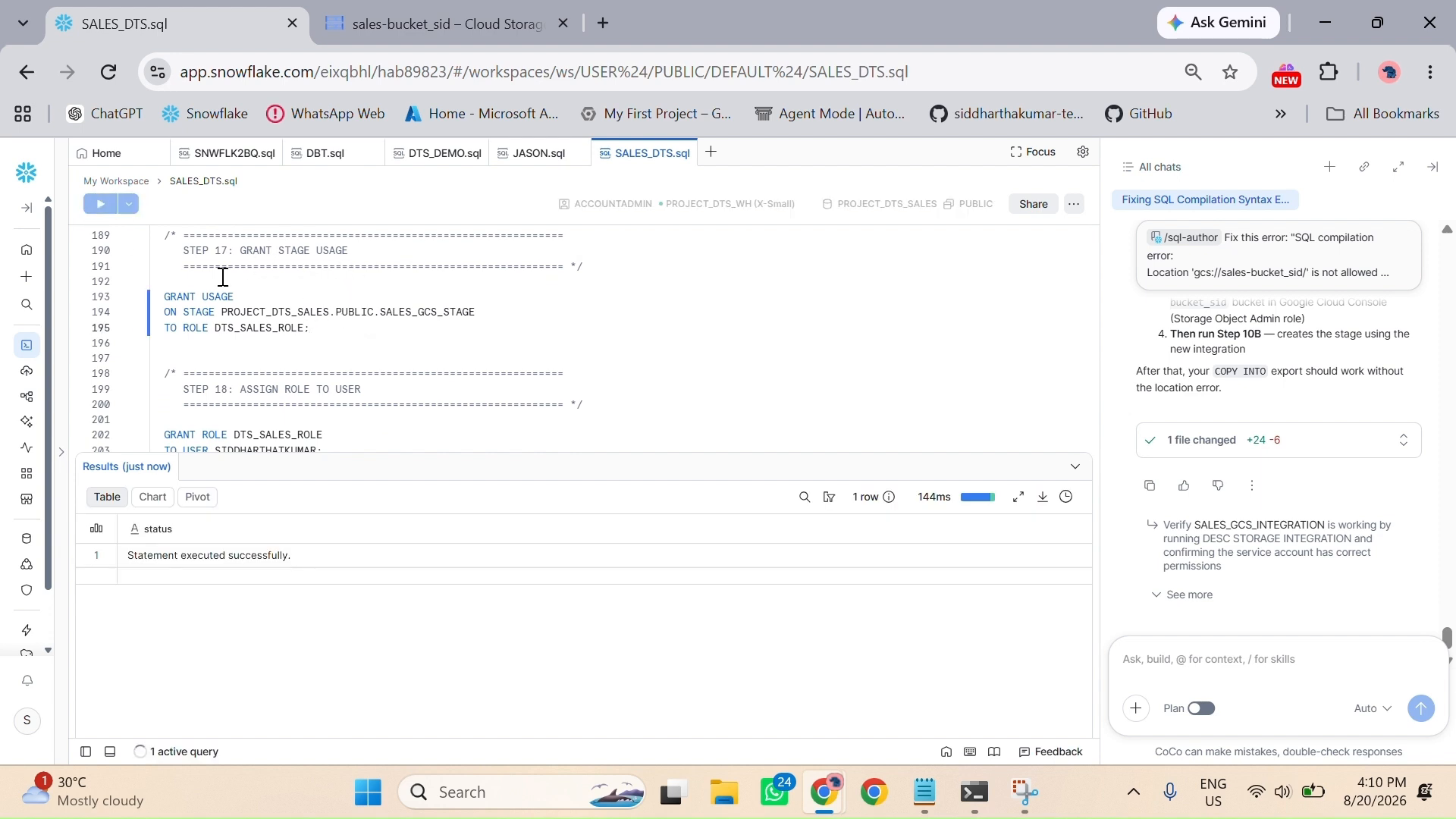
# Step: Run Step 18 to assign DTS_SALES_ROLE to the user account, then check the role's grants with Step 19 and collapse the results
pyautogui.scroll(-2, 315, 348)
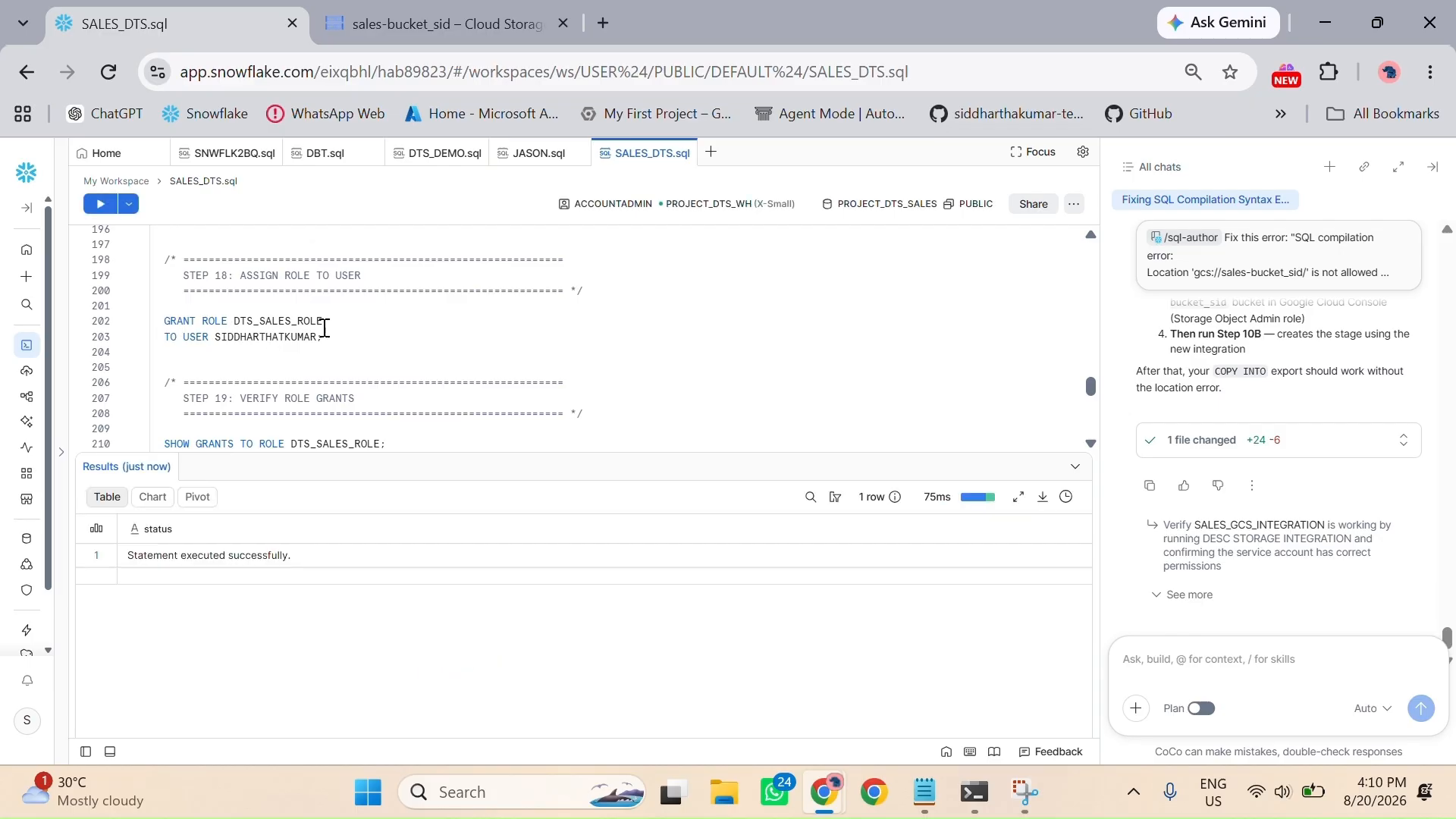
pyautogui.click(104, 206)
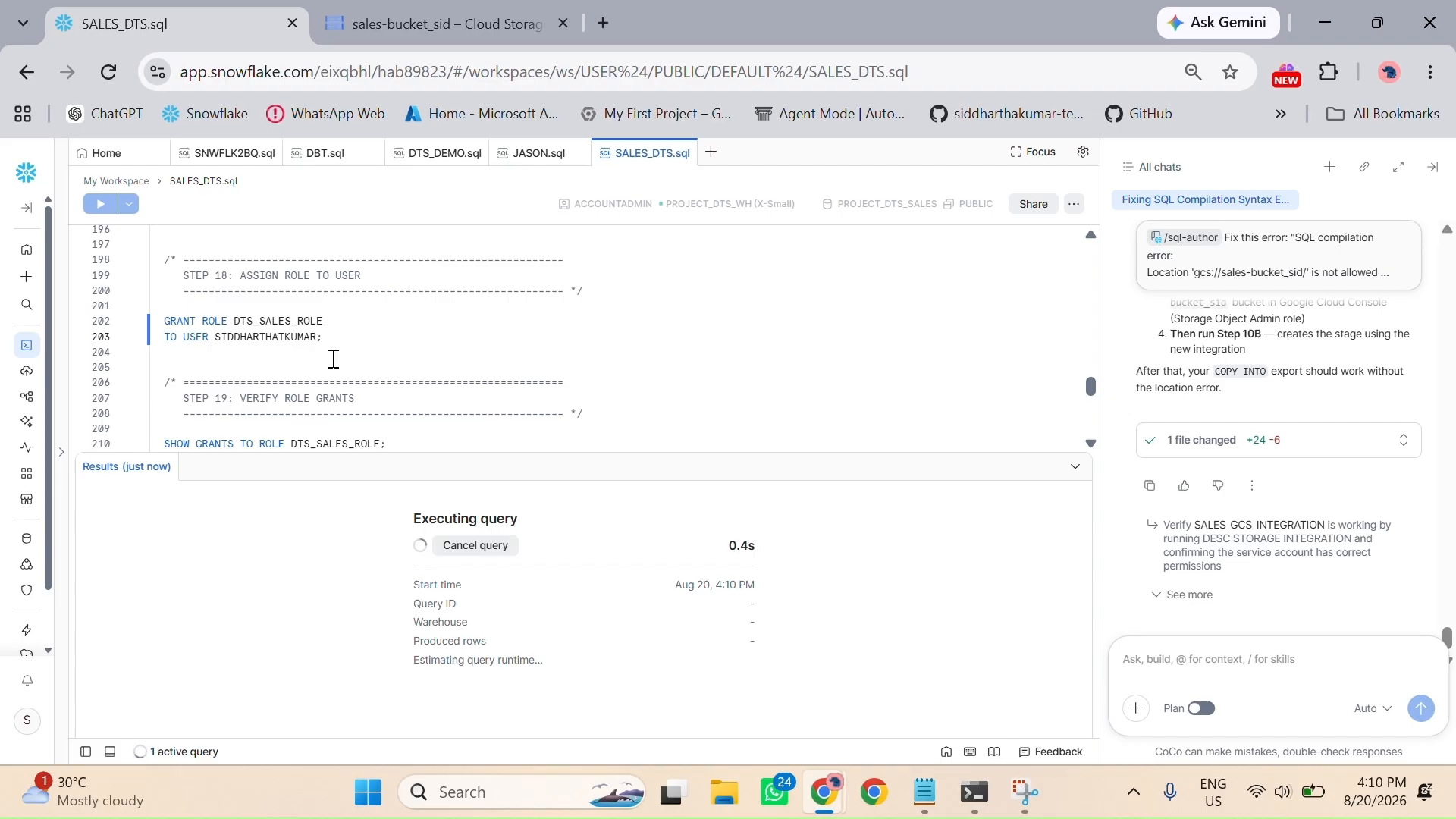
pyautogui.scroll(-3, 338, 367)
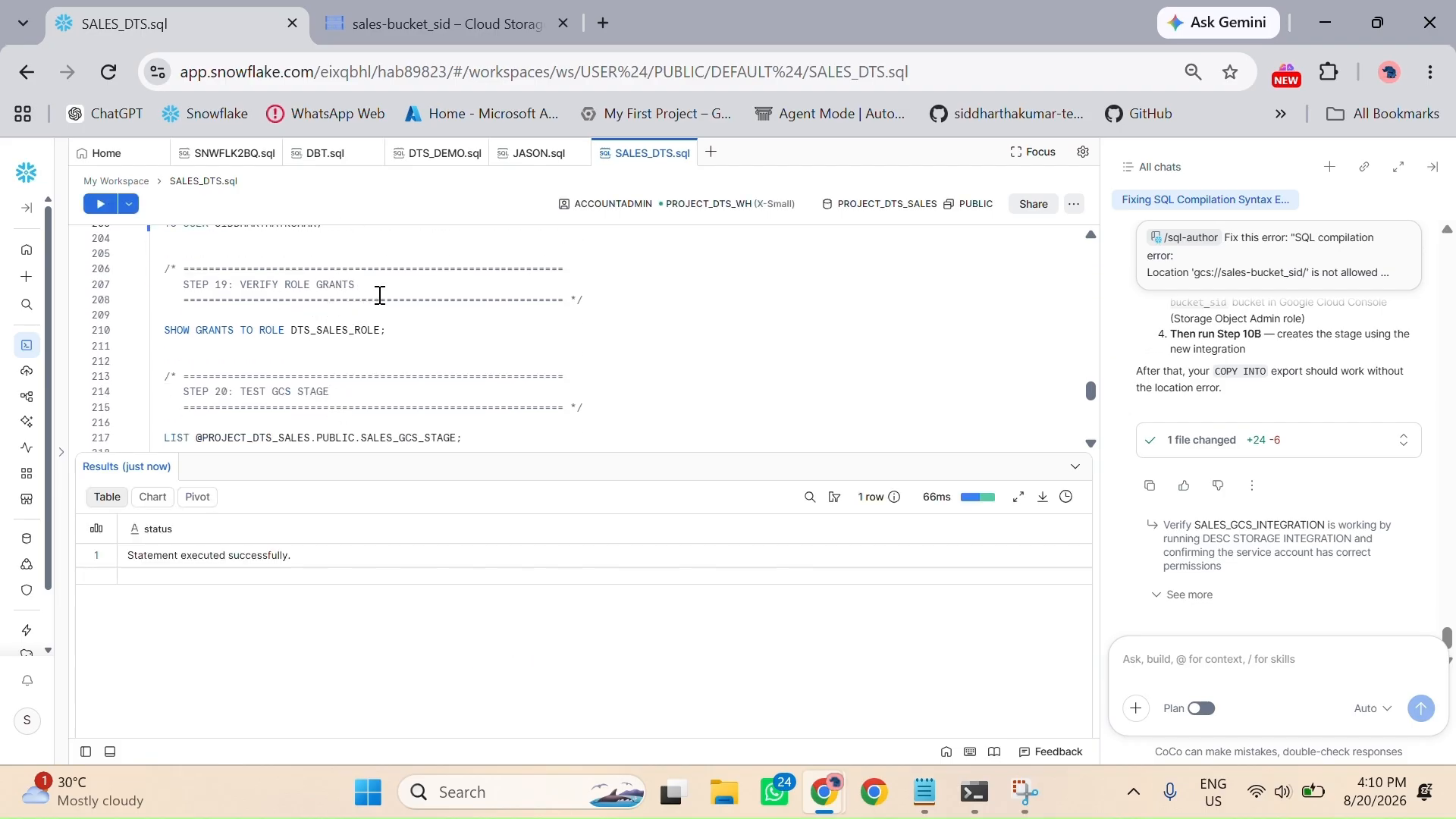
pyautogui.click(100, 206)
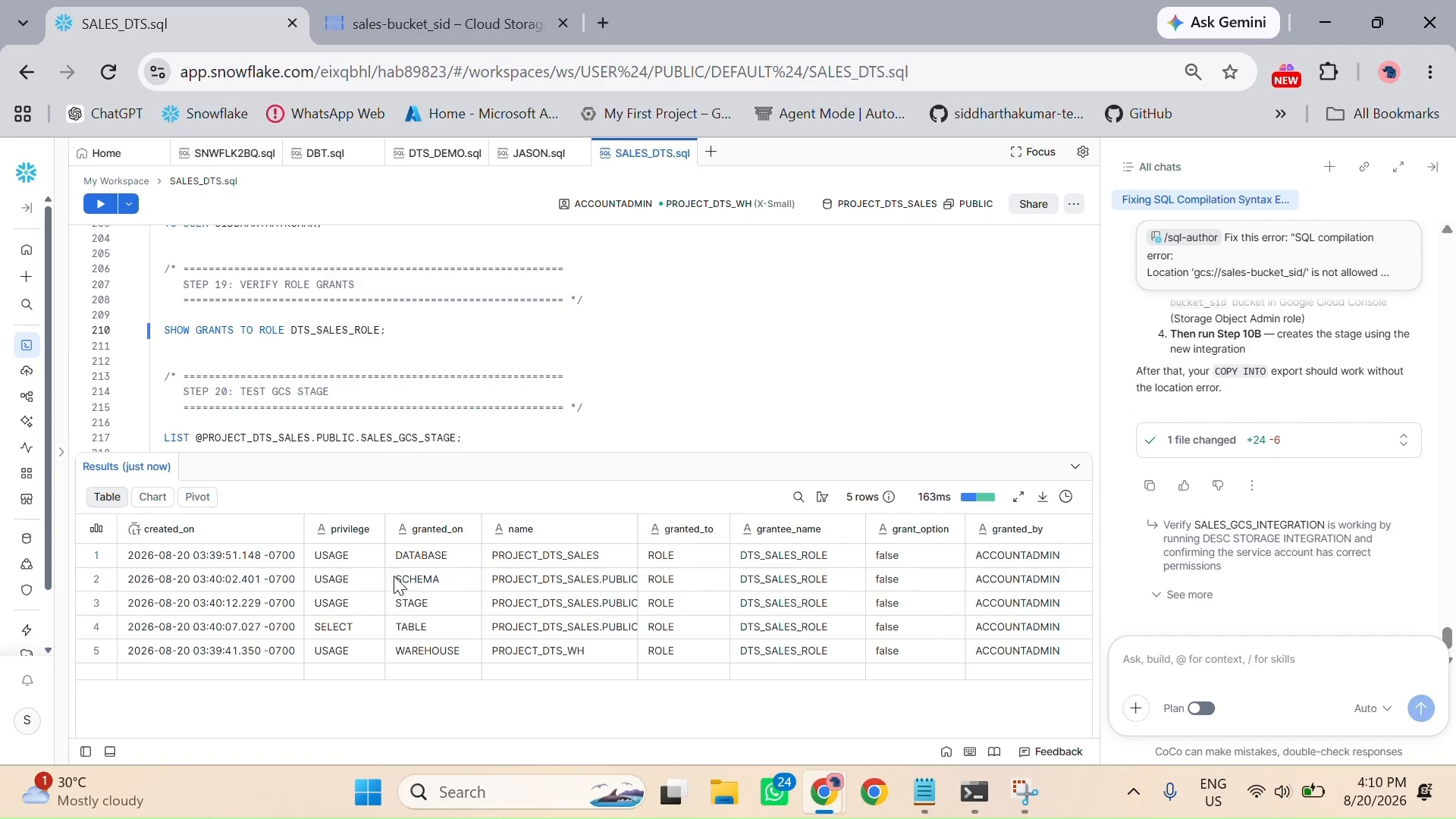
pyautogui.click(1075, 465)
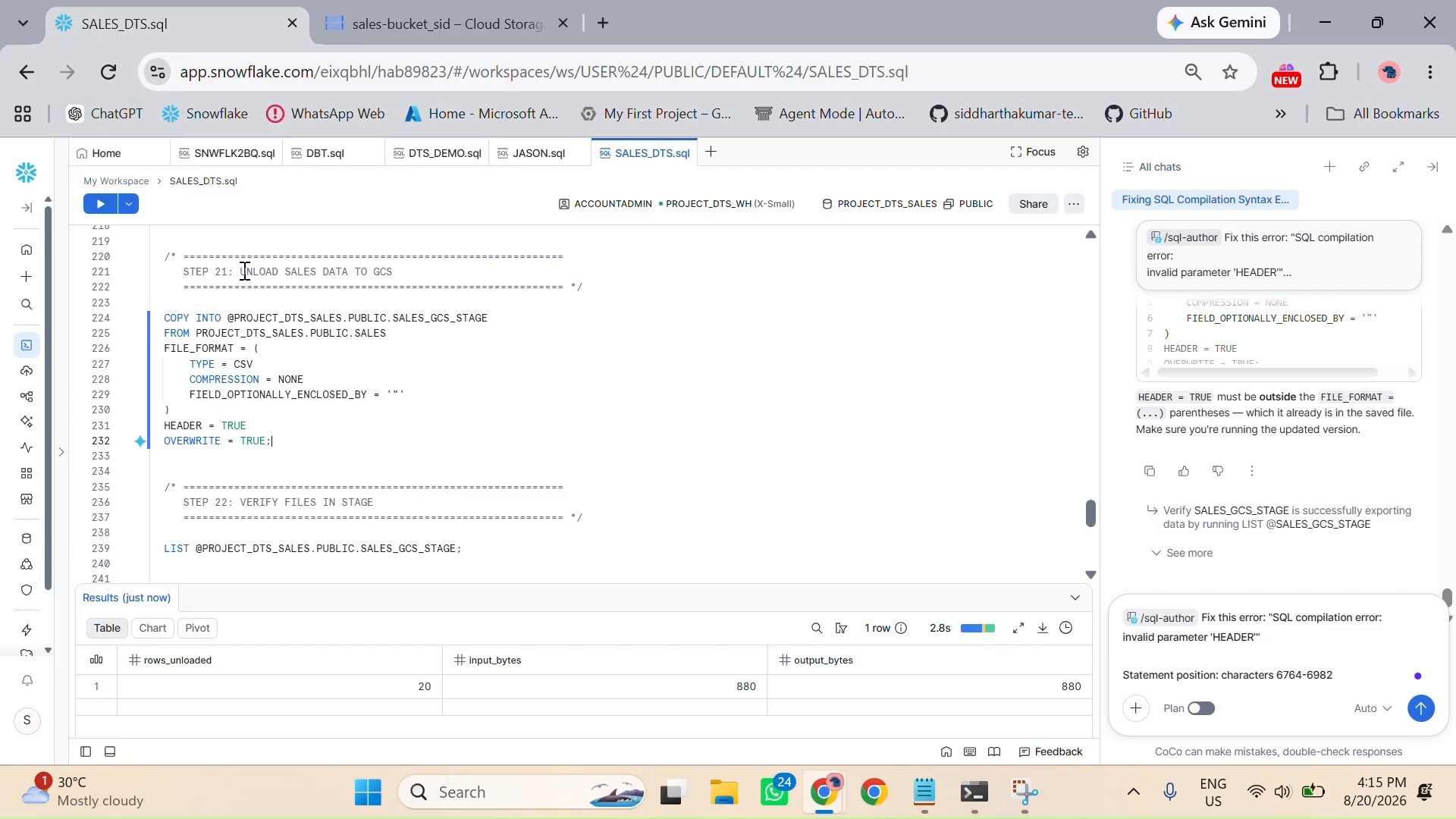
# Step: Run the Step 21 COPY INTO statement unloading the SALES table as uncompressed CSV to SALES_GCS_STAGE, and enlarge the results area
pyautogui.click(105, 203)
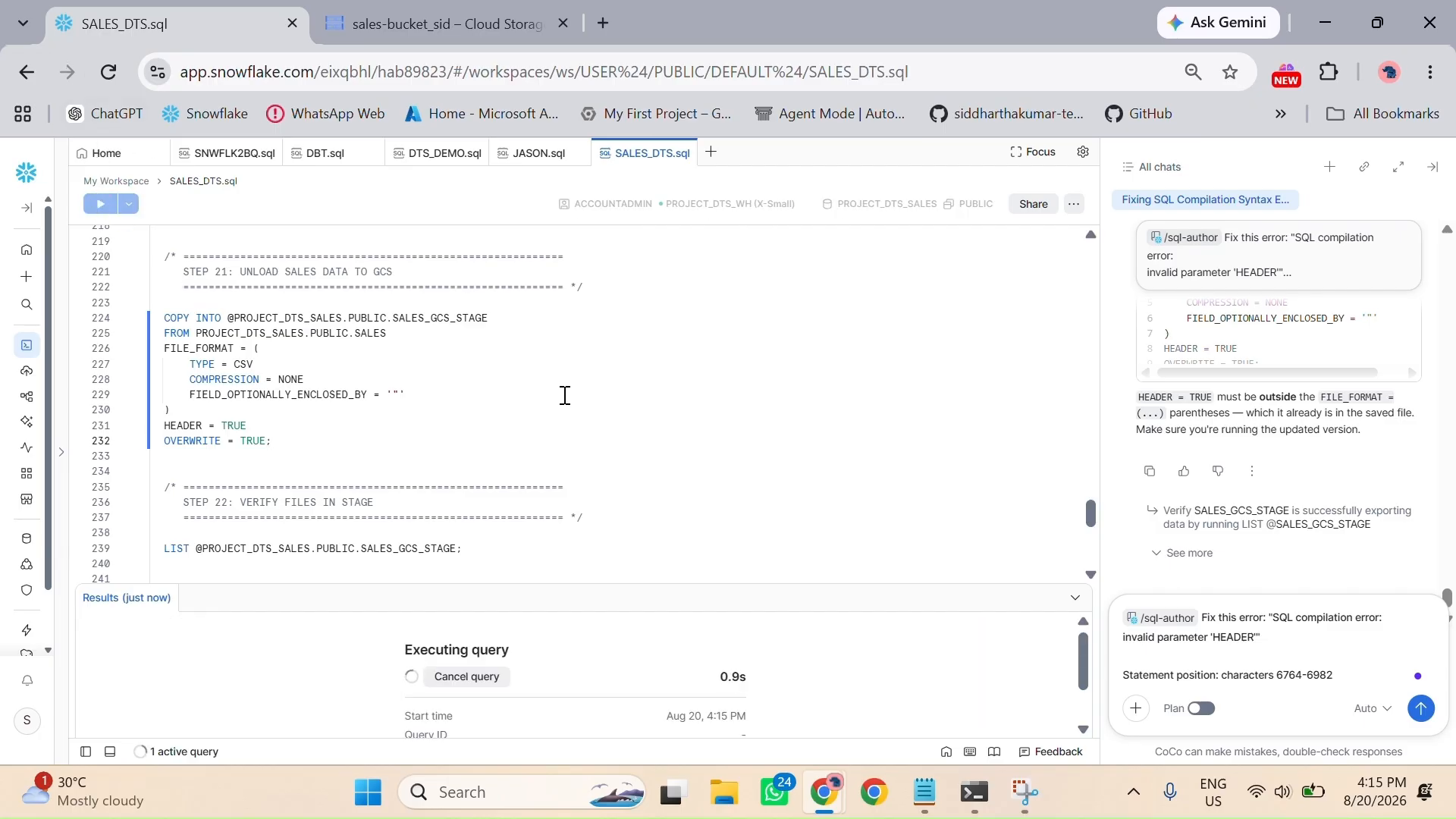
pyautogui.moveTo(738, 579); pyautogui.dragTo(765, 378)
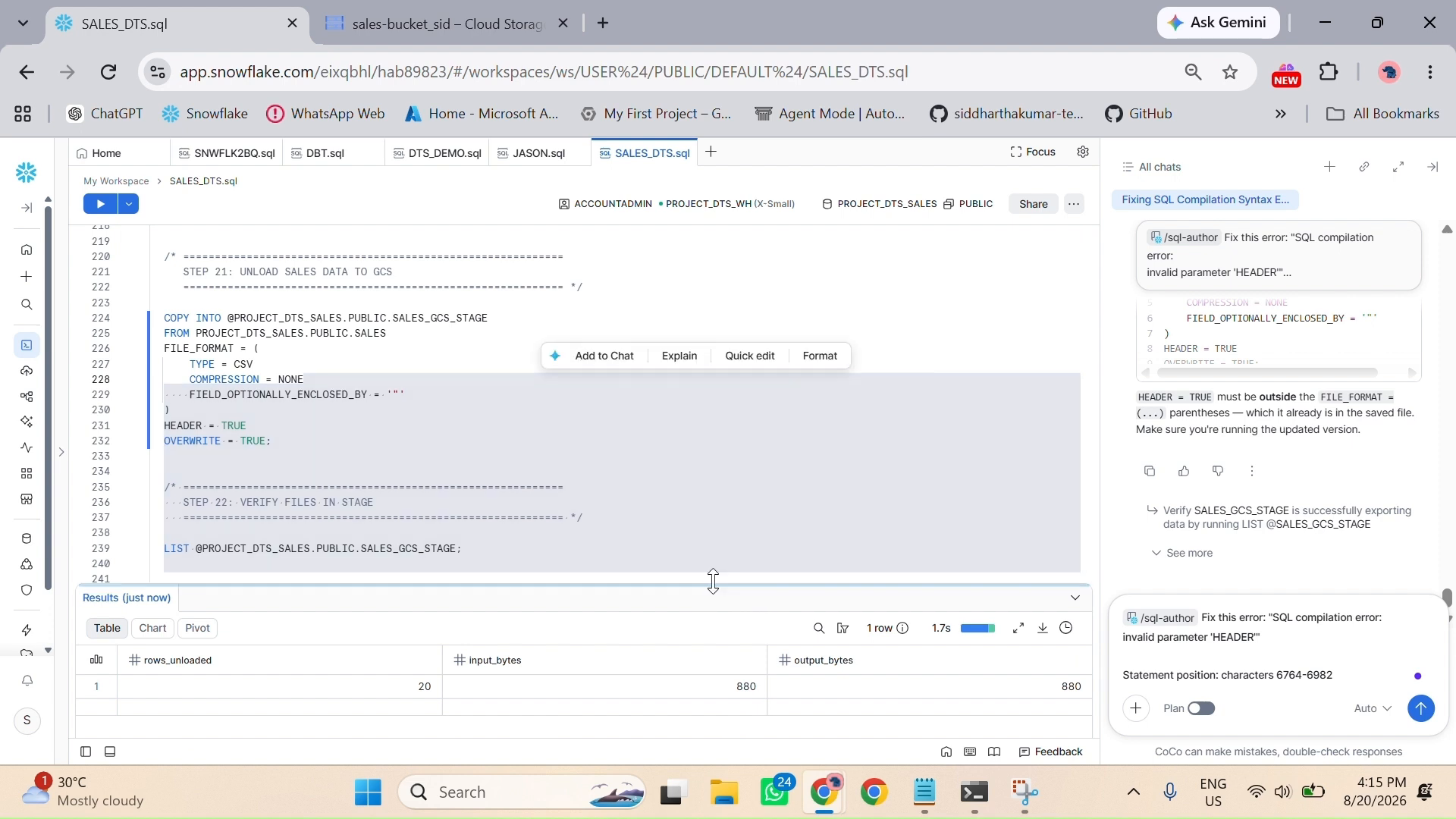
pyautogui.moveTo(713, 558); pyautogui.dragTo(722, 327)
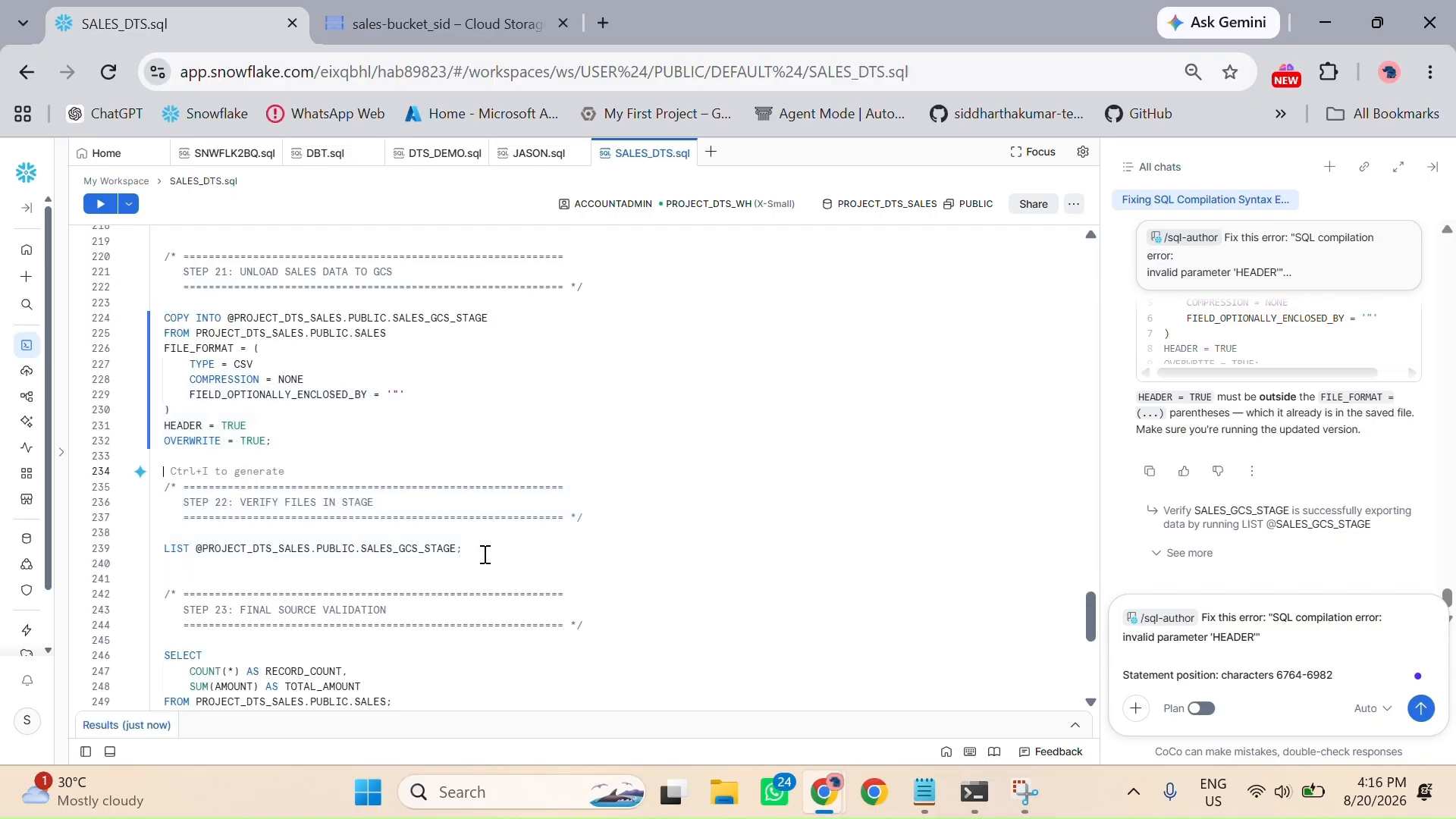
# Step: Run the Step 22 LIST statement to verify the files in PROJECT_DTS_SALES.PUBLIC.SALES_GCS_STAGE, collapsing the results before and after
pyautogui.click(486, 555)
pyautogui.click(96, 209)
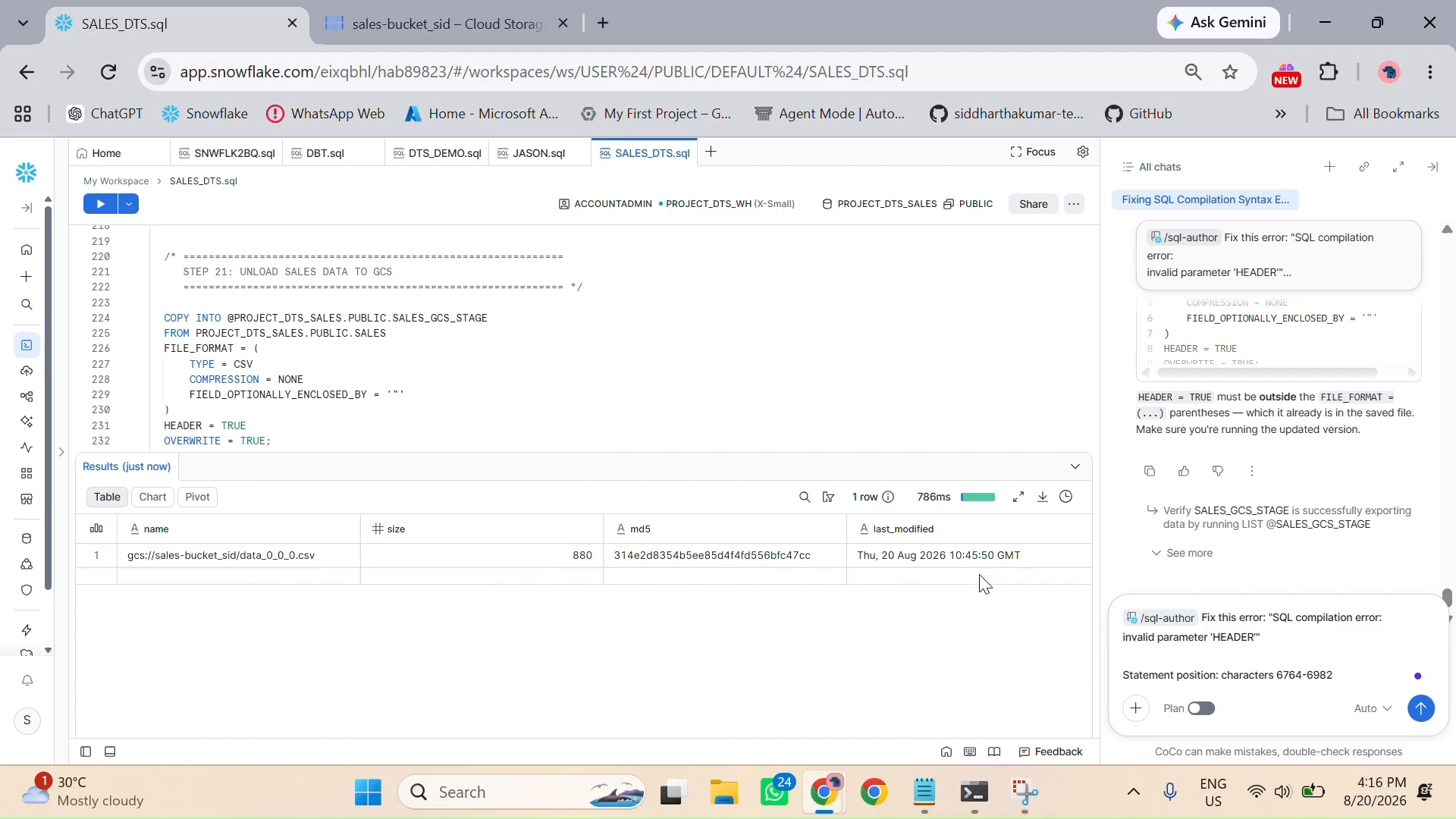
pyautogui.click(1074, 467)
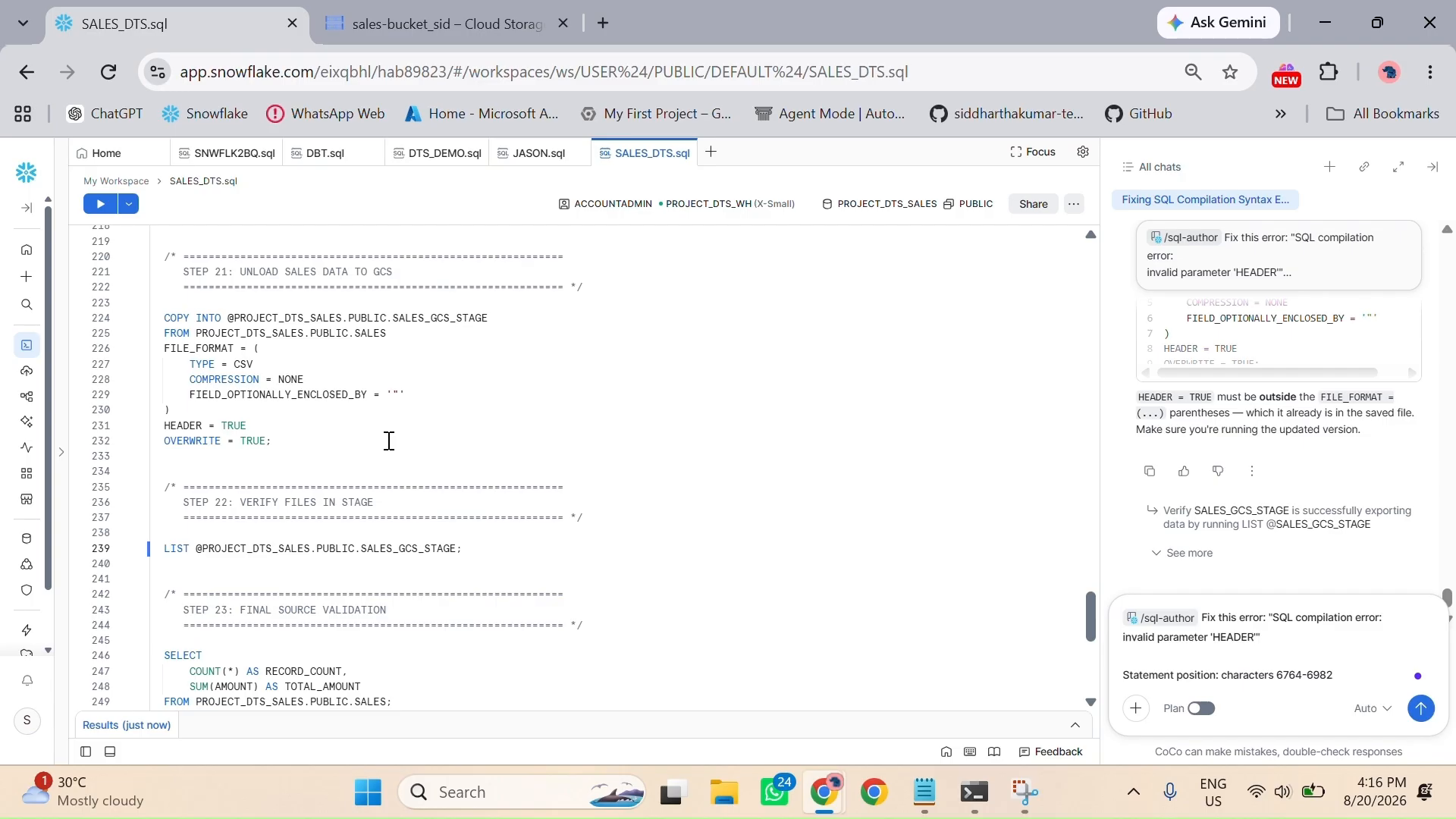
# Step: Run the Step 23 validation query for the record count and total amount of the SALES table, and collapse the results
pyautogui.scroll(-3, 389, 441)
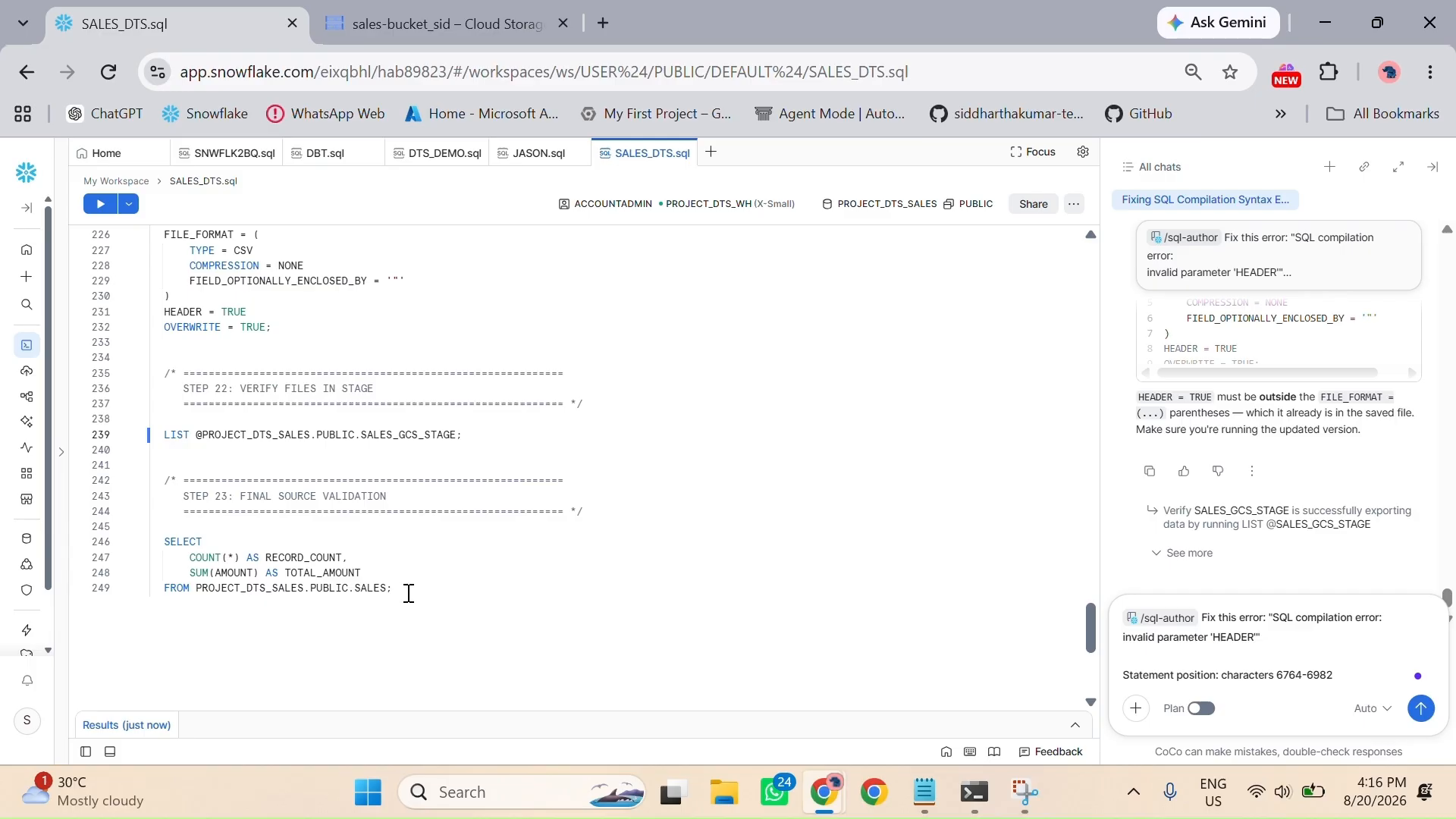
pyautogui.click(101, 204)
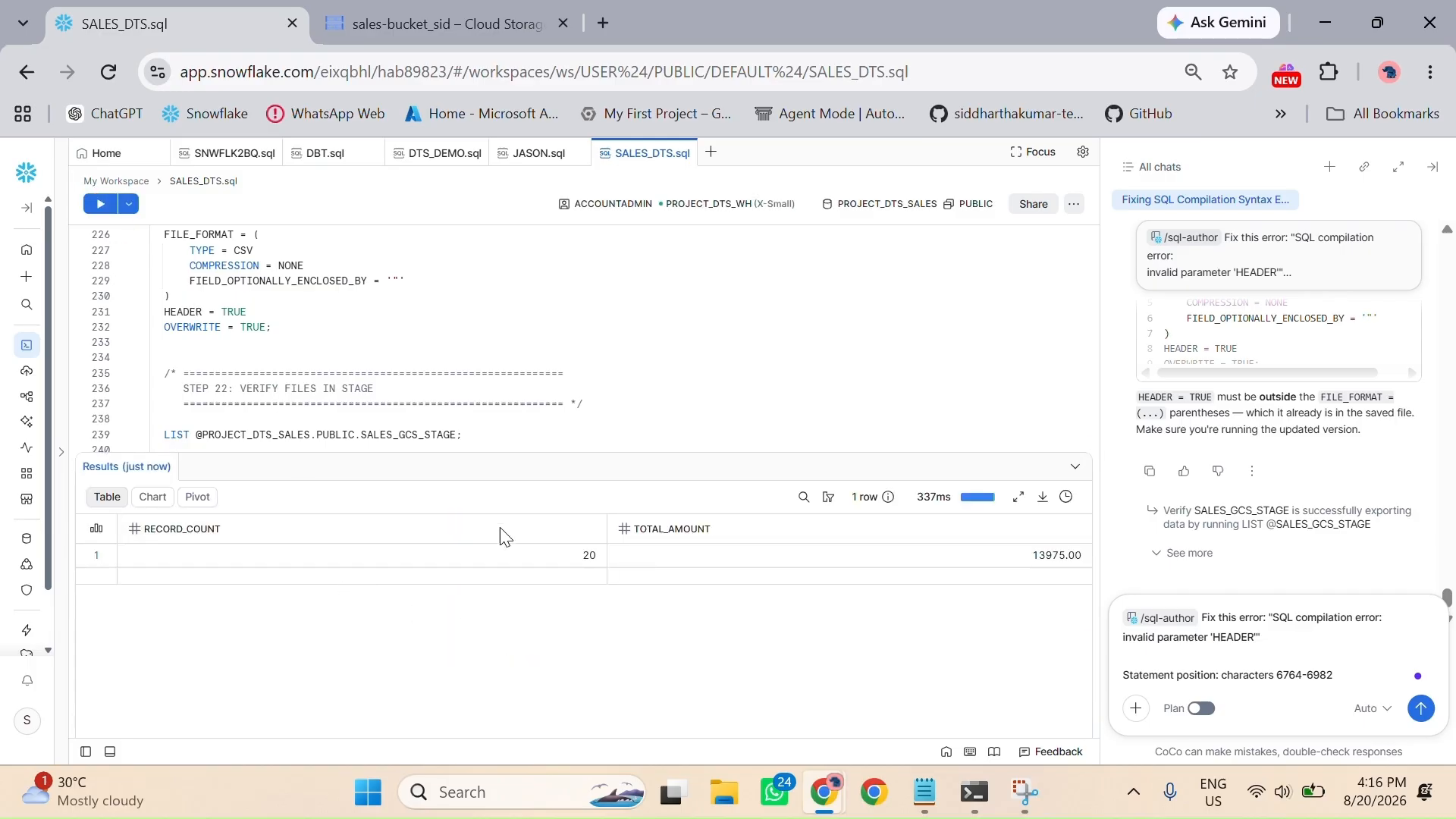
pyautogui.click(1075, 466)
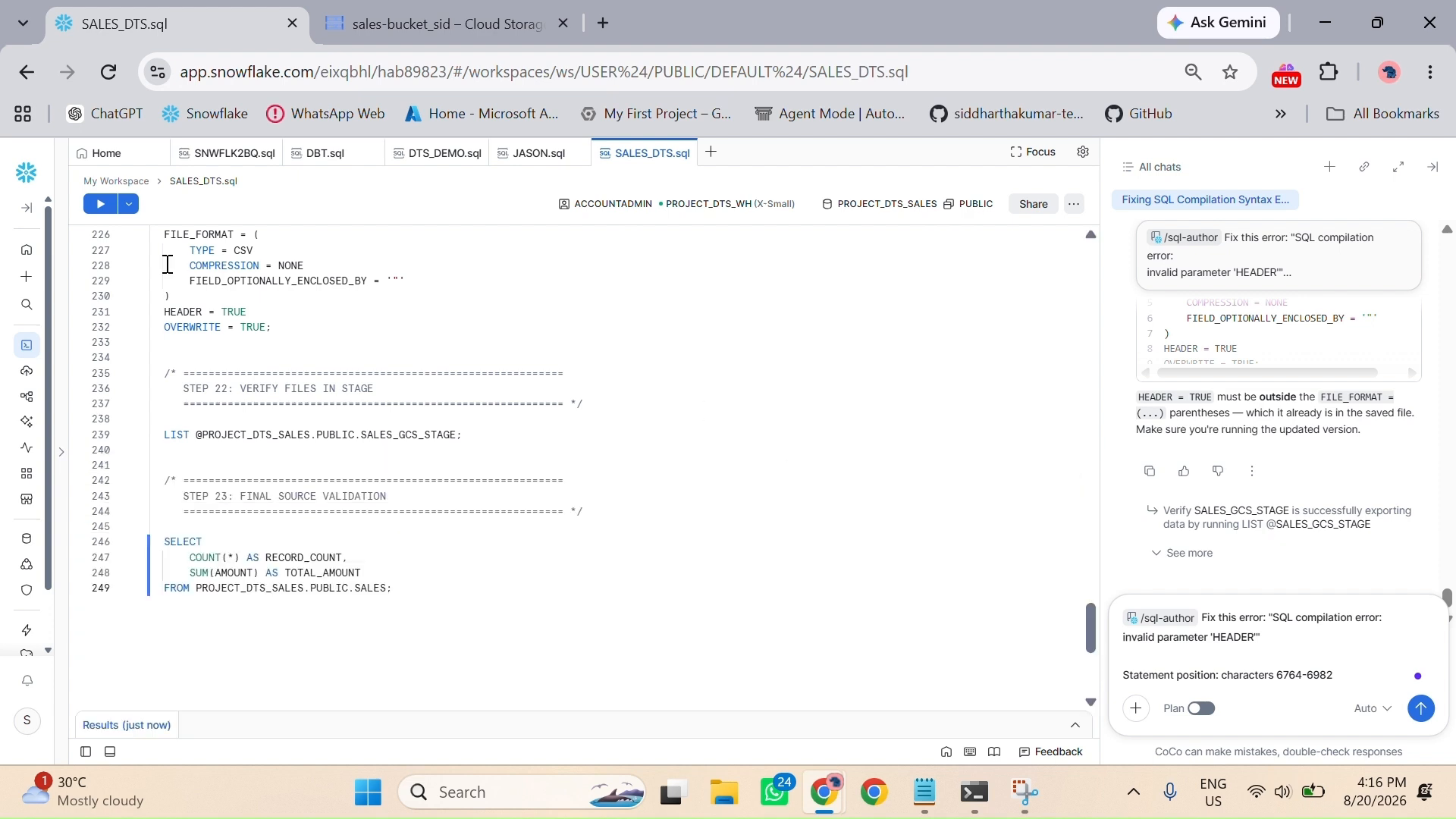
# Step: Switch to the Google Cloud console, search for "big query", open BigQuery and close the Cloud Shell terminal
pyautogui.click(436, 24)
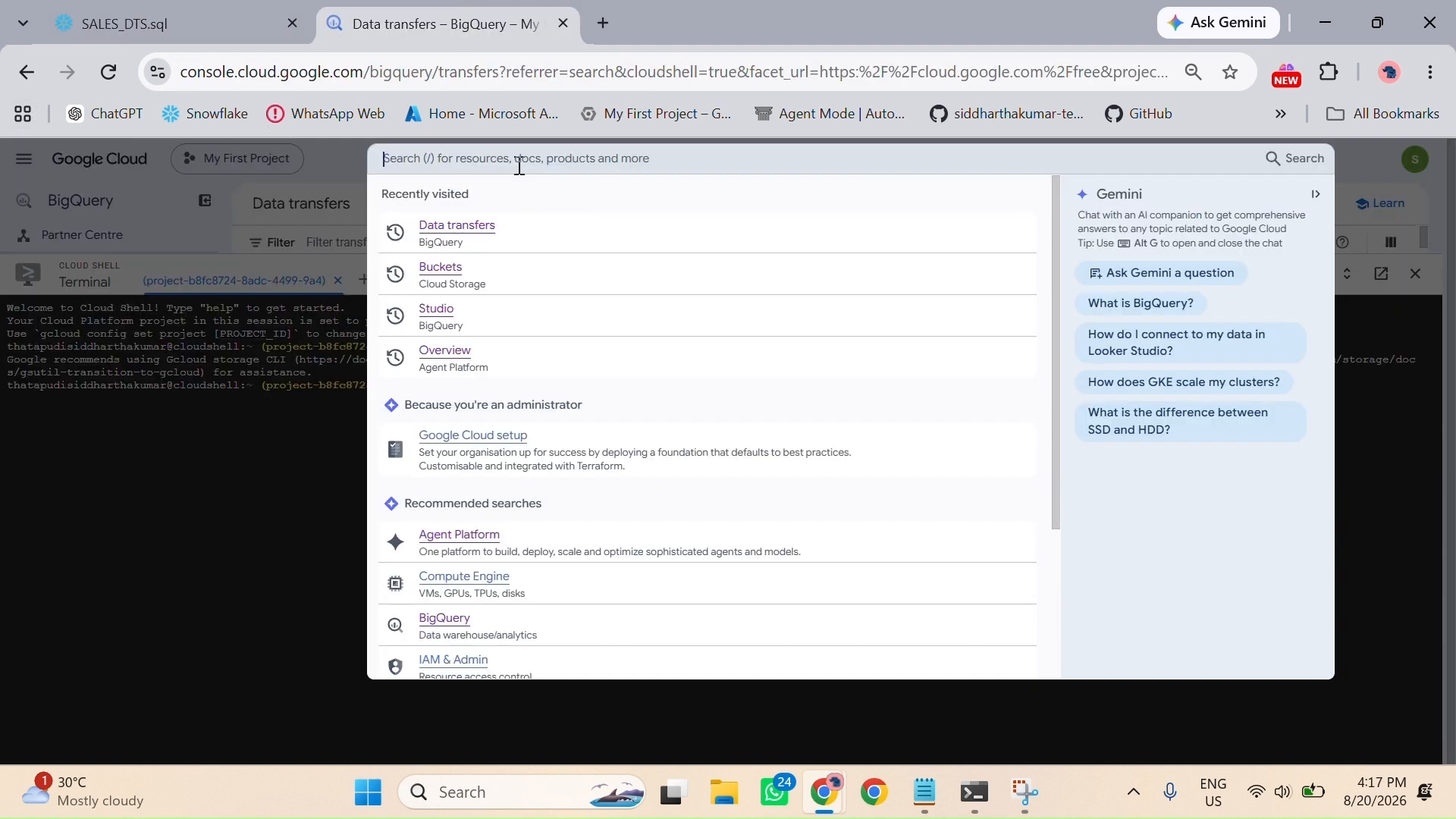
pyautogui.write('big')
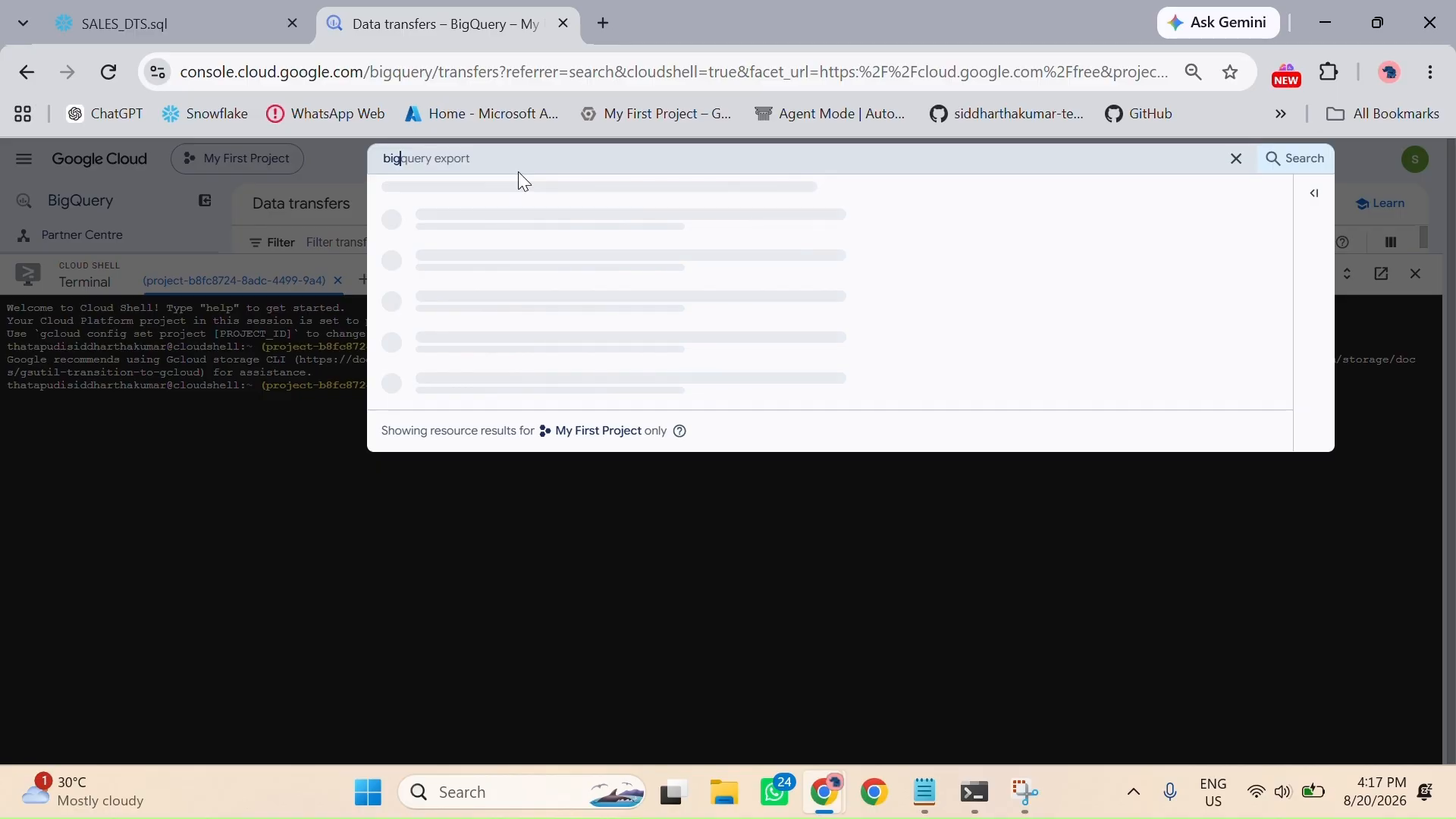
pyautogui.write(' queryuery')
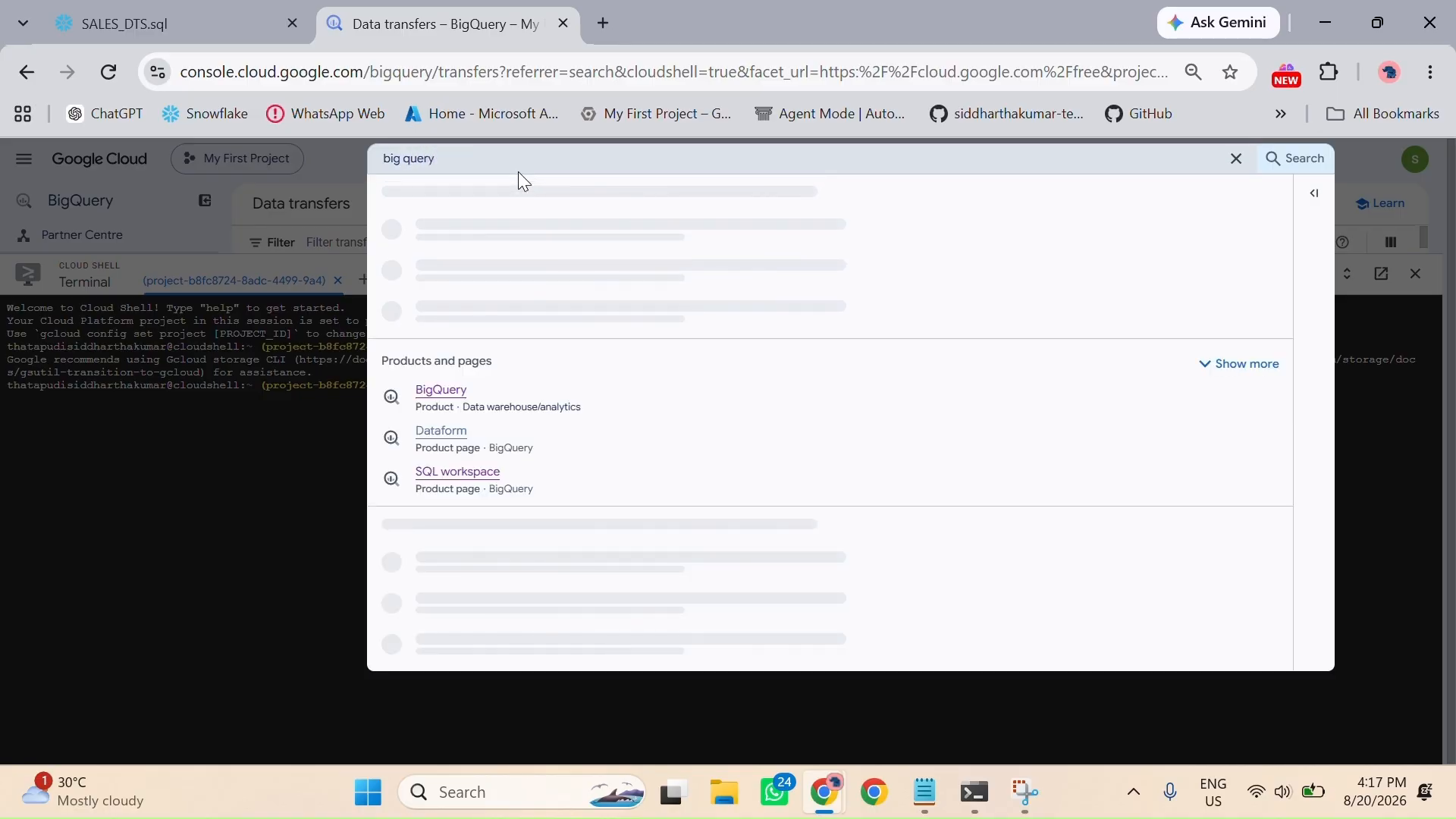
pyautogui.click(438, 391)
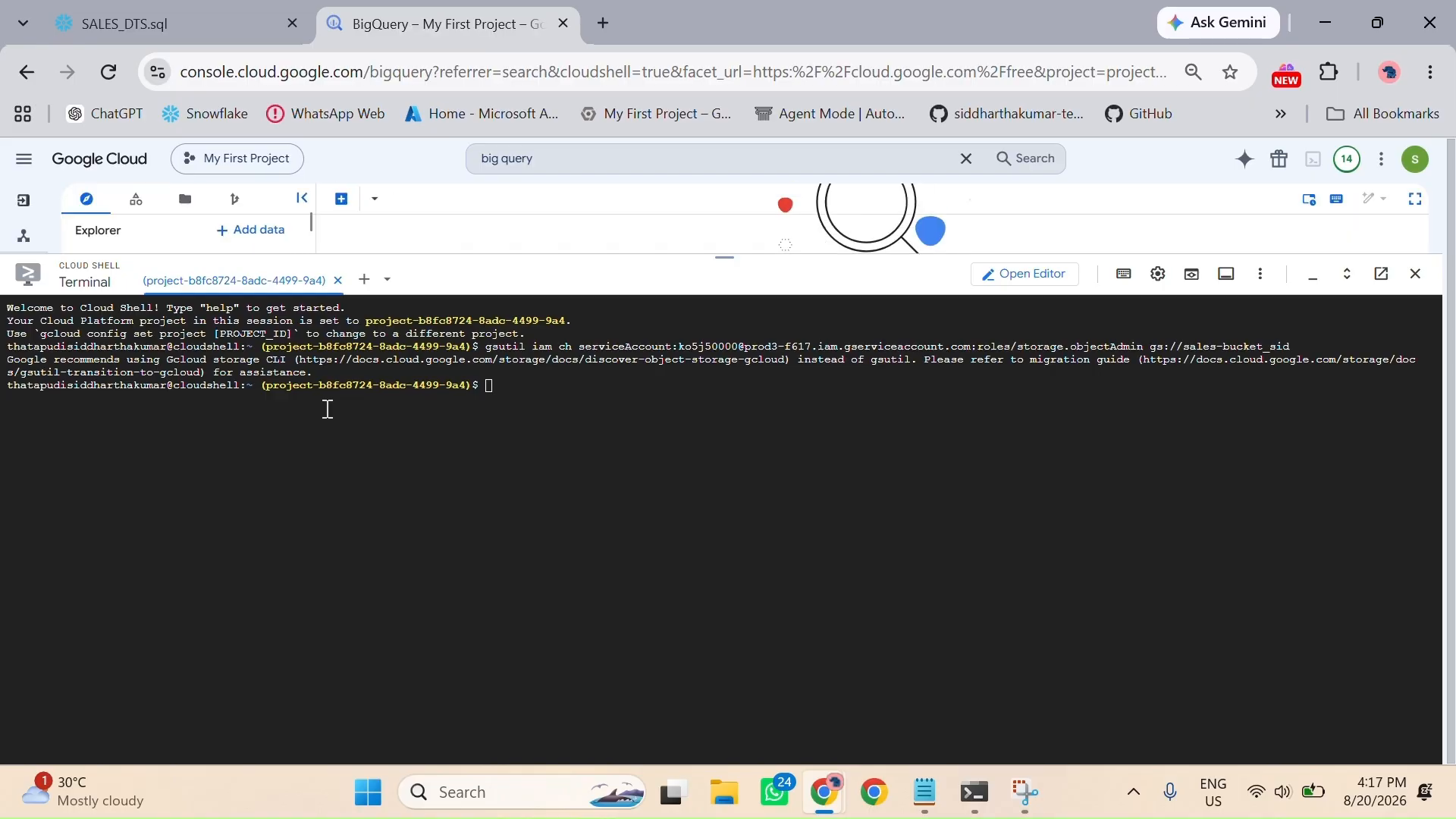
pyautogui.click(1416, 276)
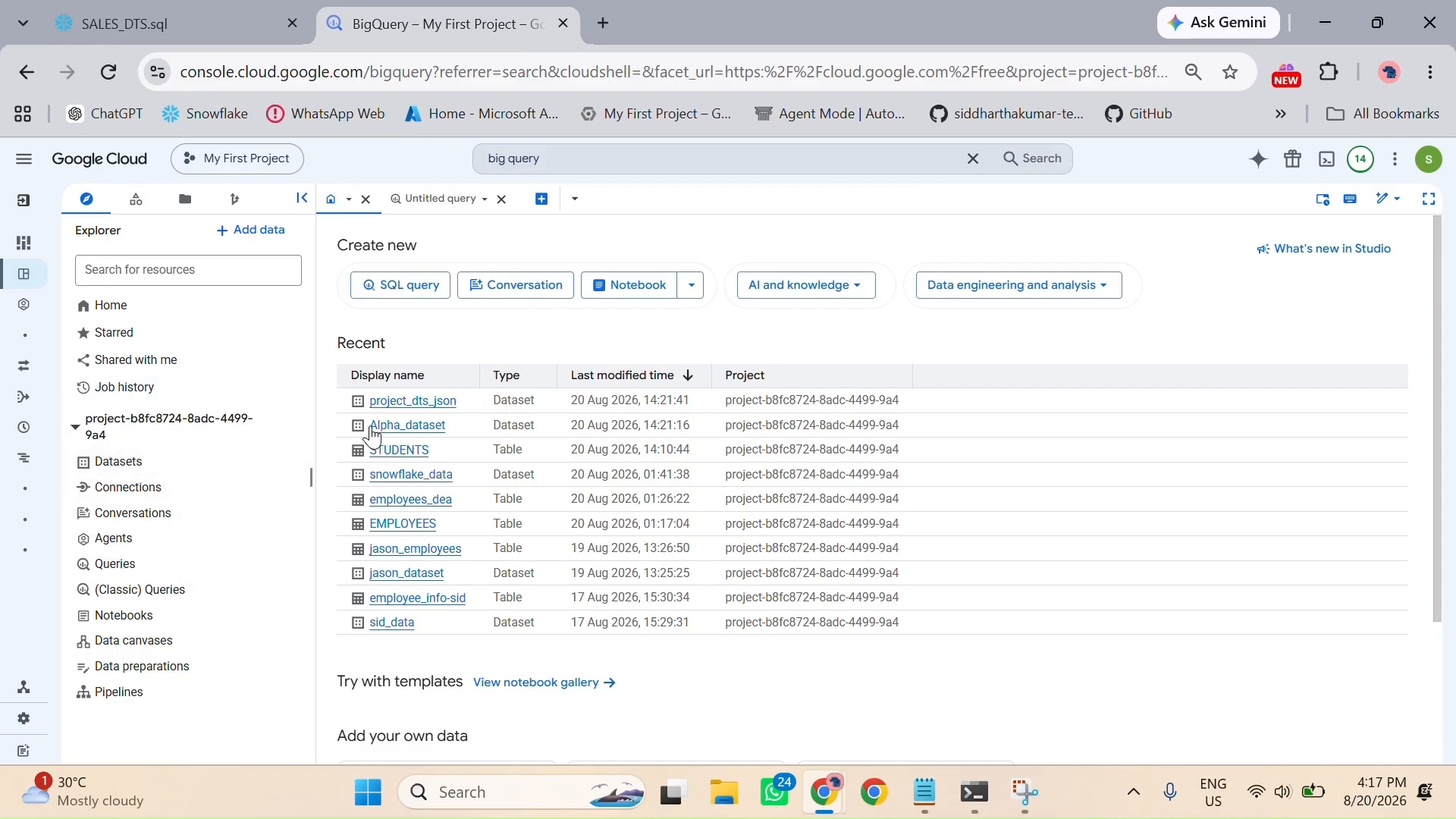
# Step: Open Alpha_dataset from the recent resources and start a new blank SQL query
pyautogui.click(412, 429)
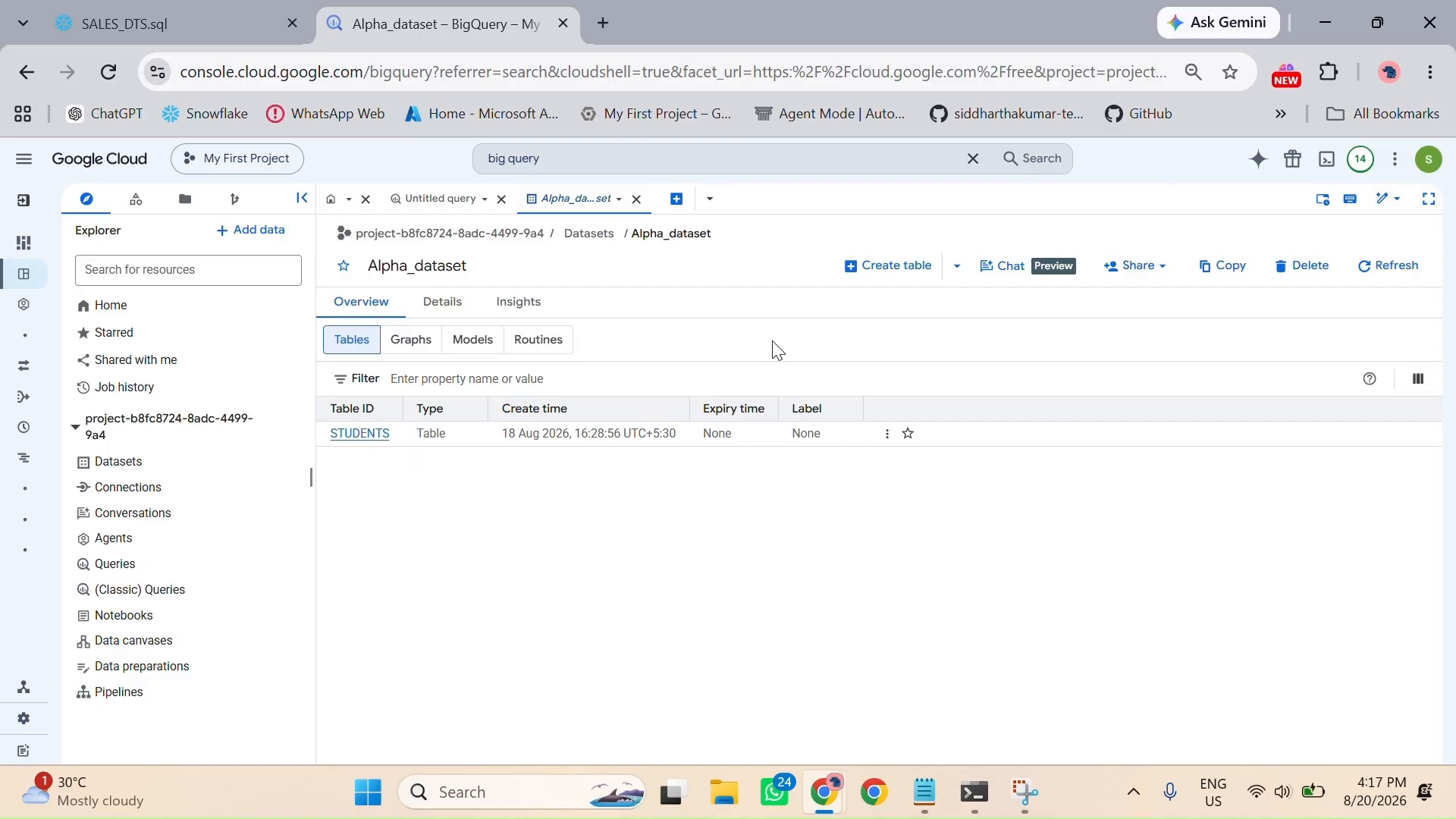
pyautogui.click(879, 275)
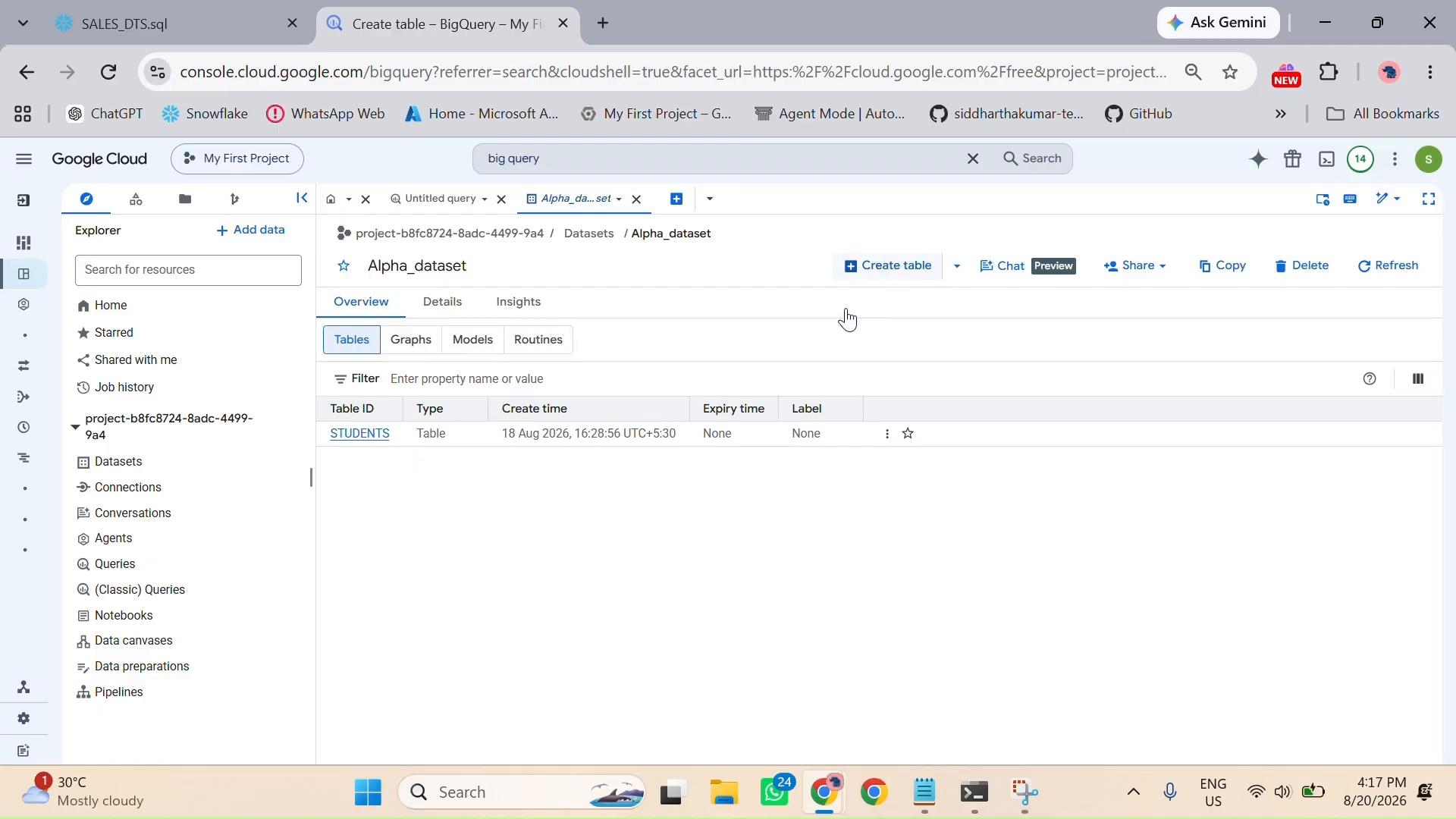
pyautogui.click(677, 201)
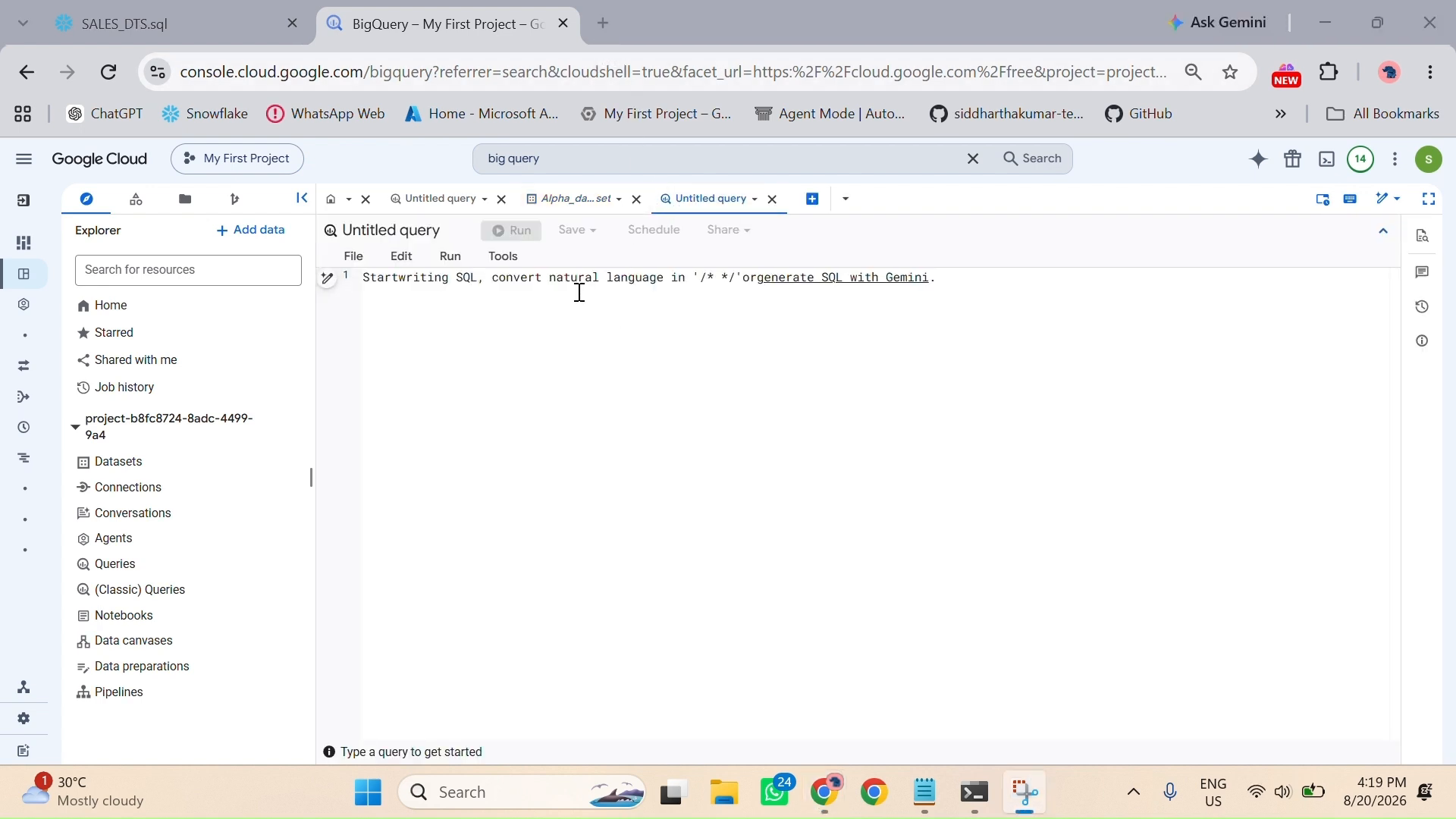
# Step: Paste the CREATE OR REPLACE TABLE statement for the SALES table, from sale_id to amount, into the blank query
pyautogui.click(572, 276)
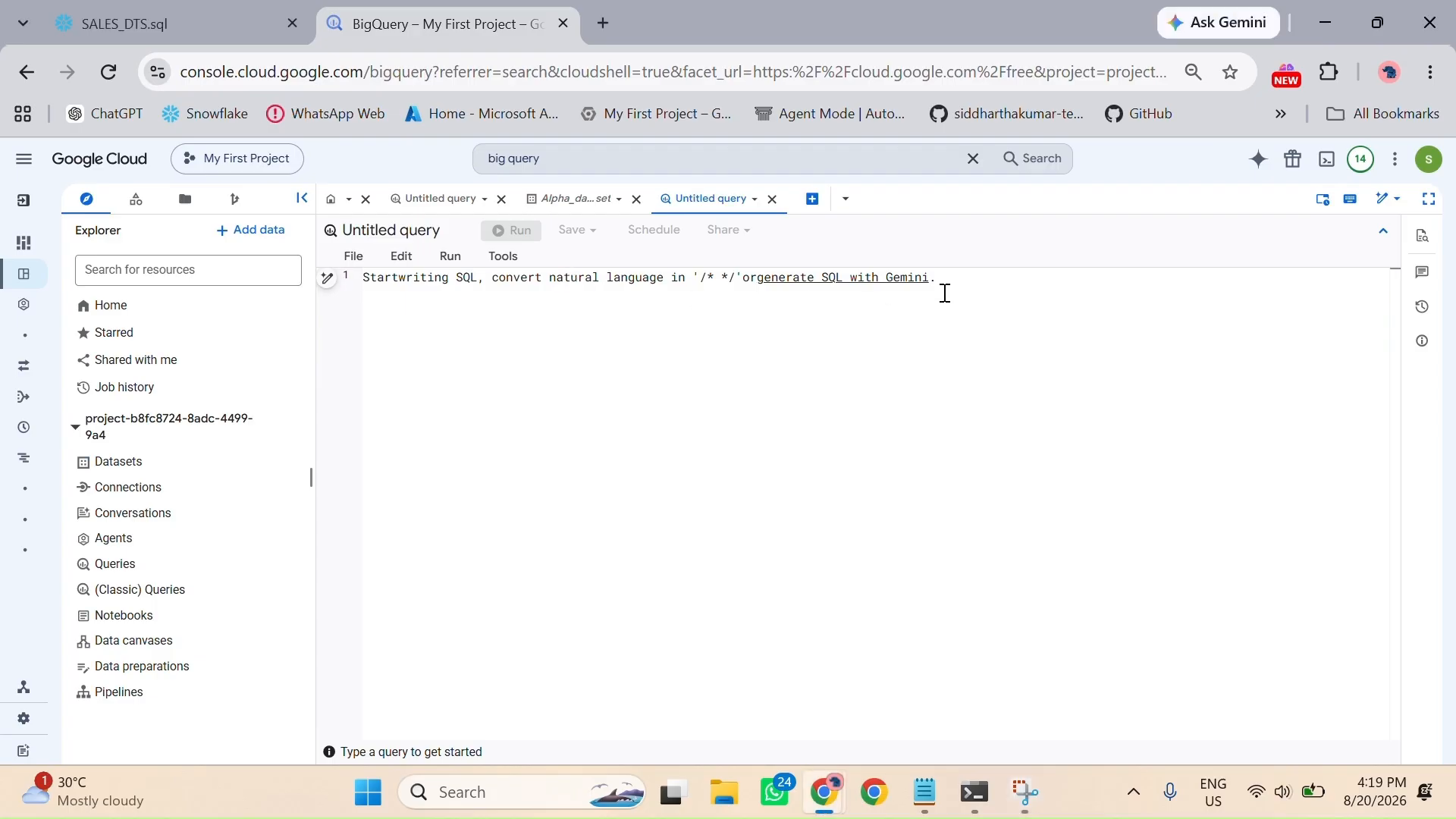
pyautogui.click(924, 279)
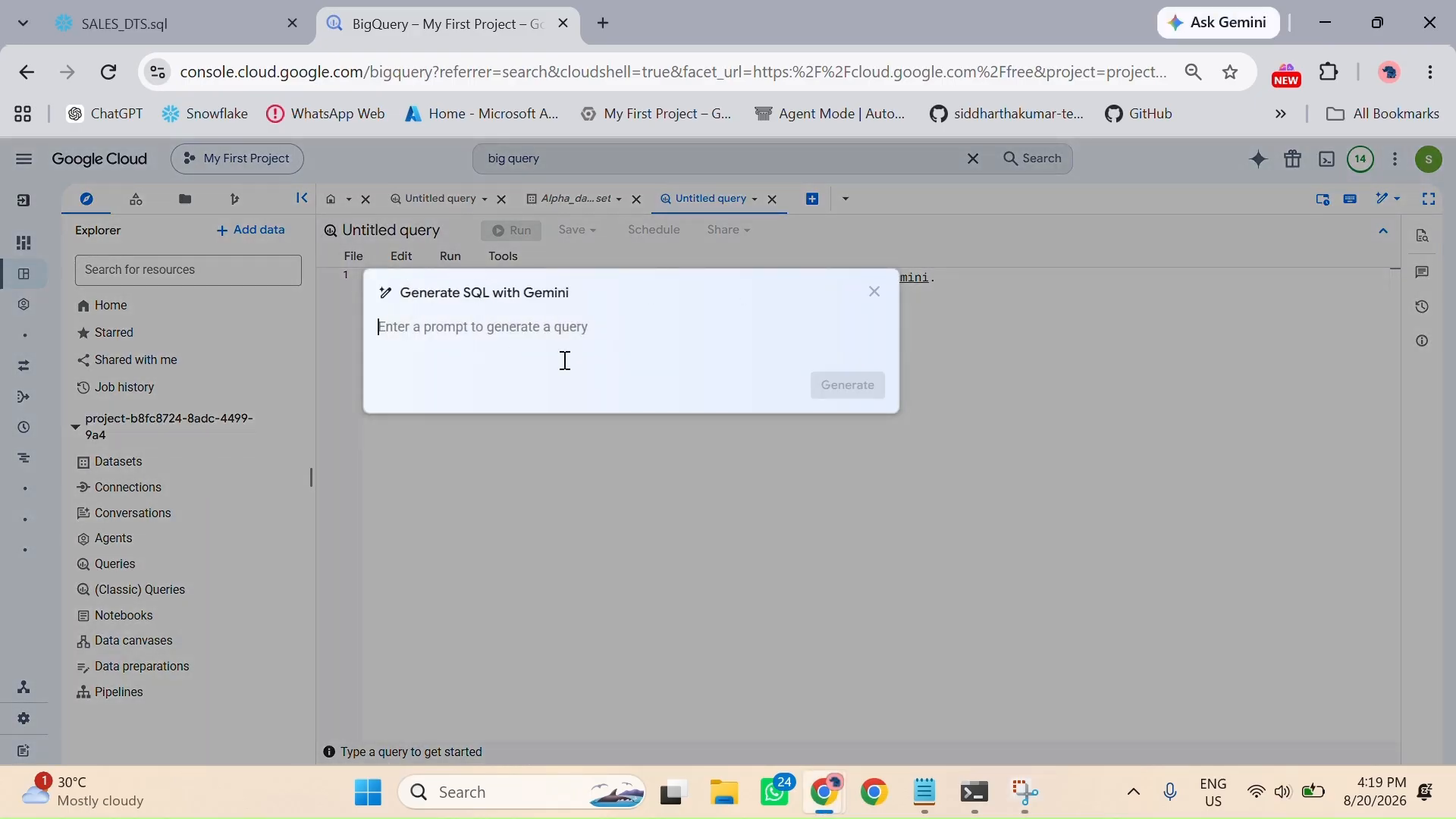
pyautogui.click(881, 295)
pyautogui.click(529, 294)
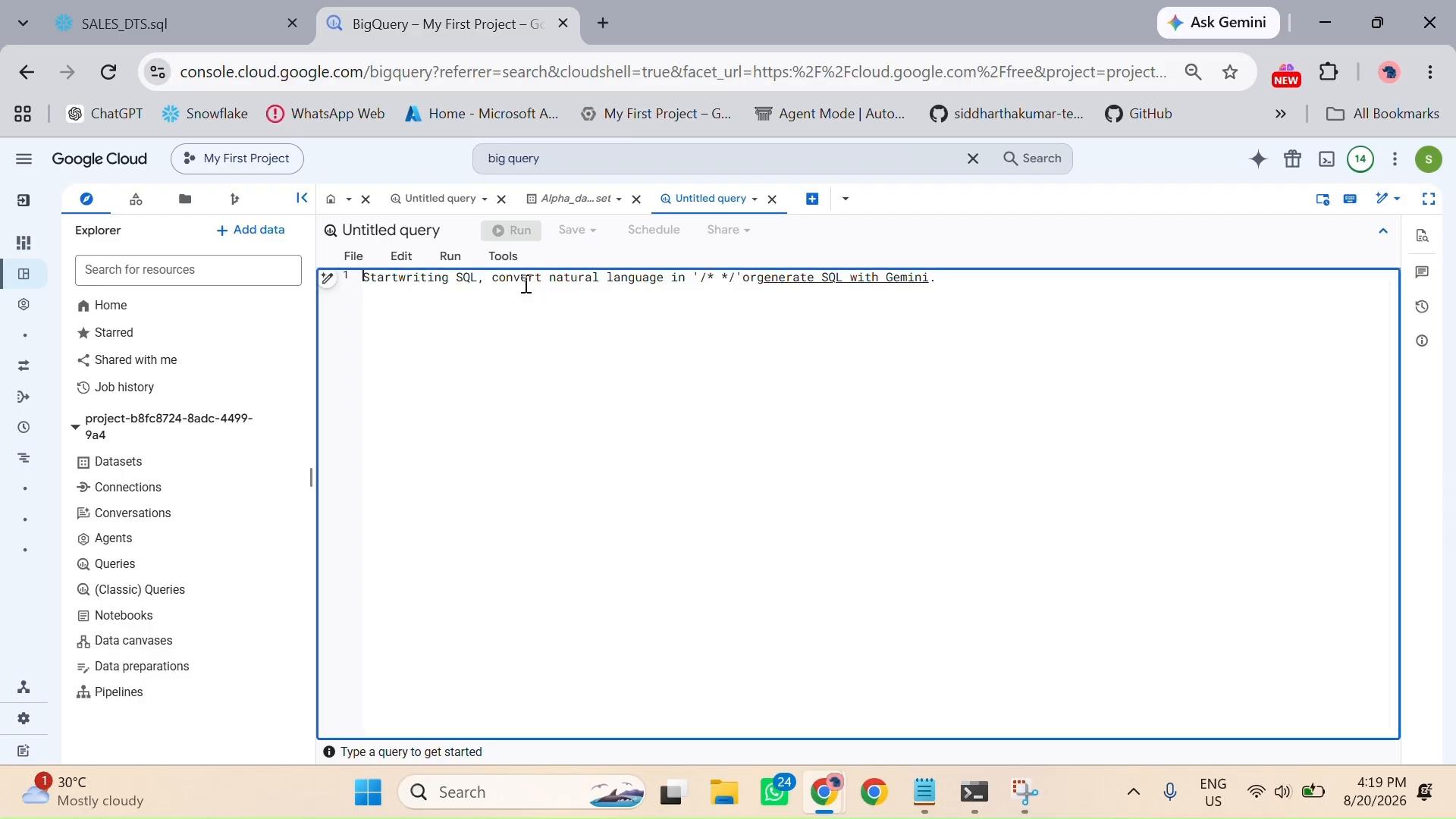
pyautogui.write('CREATE OR REPLACE TABLE `project-b8fc8724-8adc-4499-9a4.project_dts_sales.SALES` (     sale_id    INT64,     sale_date  DATE,     emp_id     INT64,     product    STRING,     quantity   INT64,     amount     NUMERIC );')
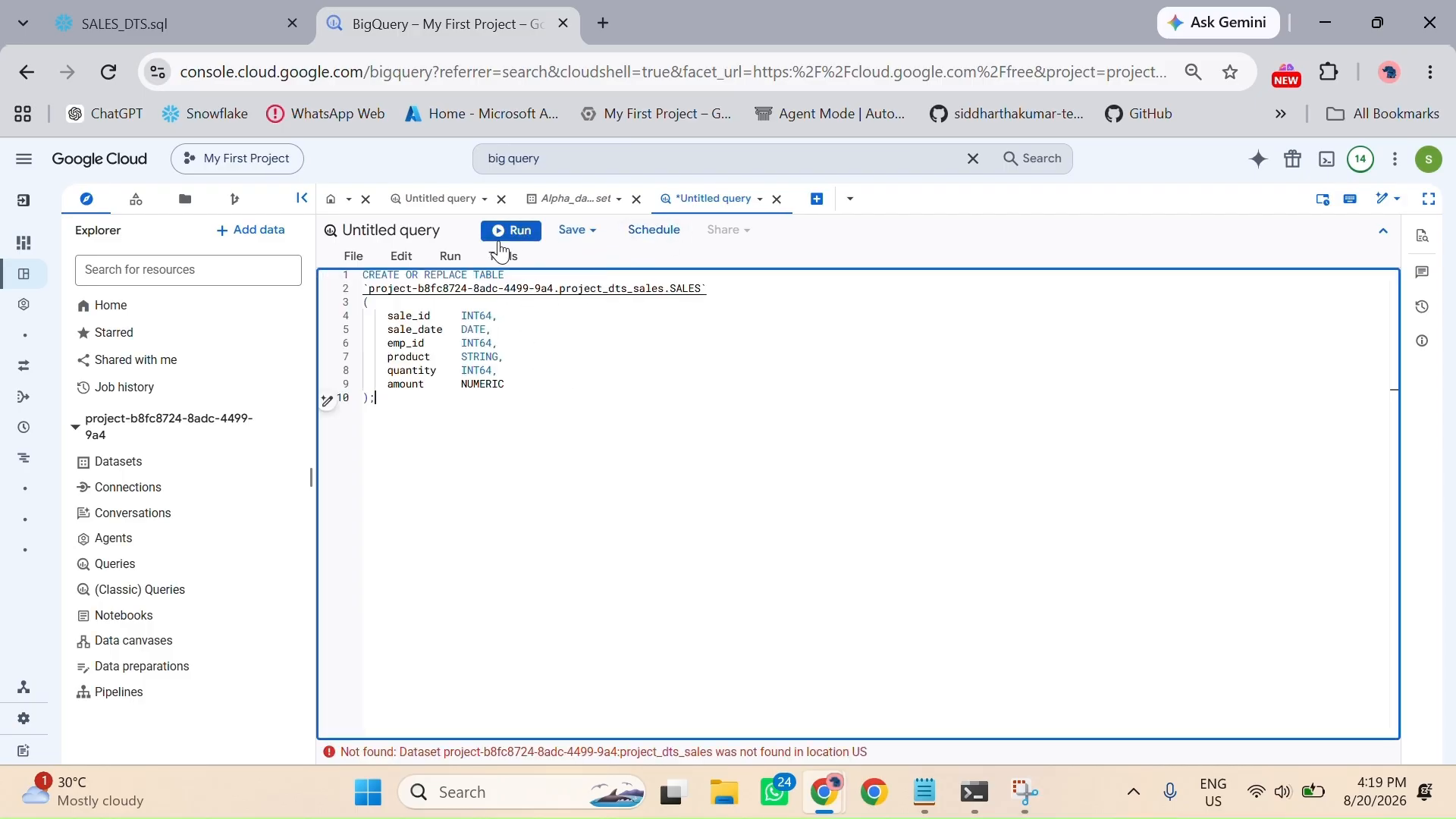
# Step: Replace the dataset name project_dts_sales in the SALES table path with Alpha_dataset
pyautogui.moveTo(562, 291); pyautogui.dragTo(666, 292)
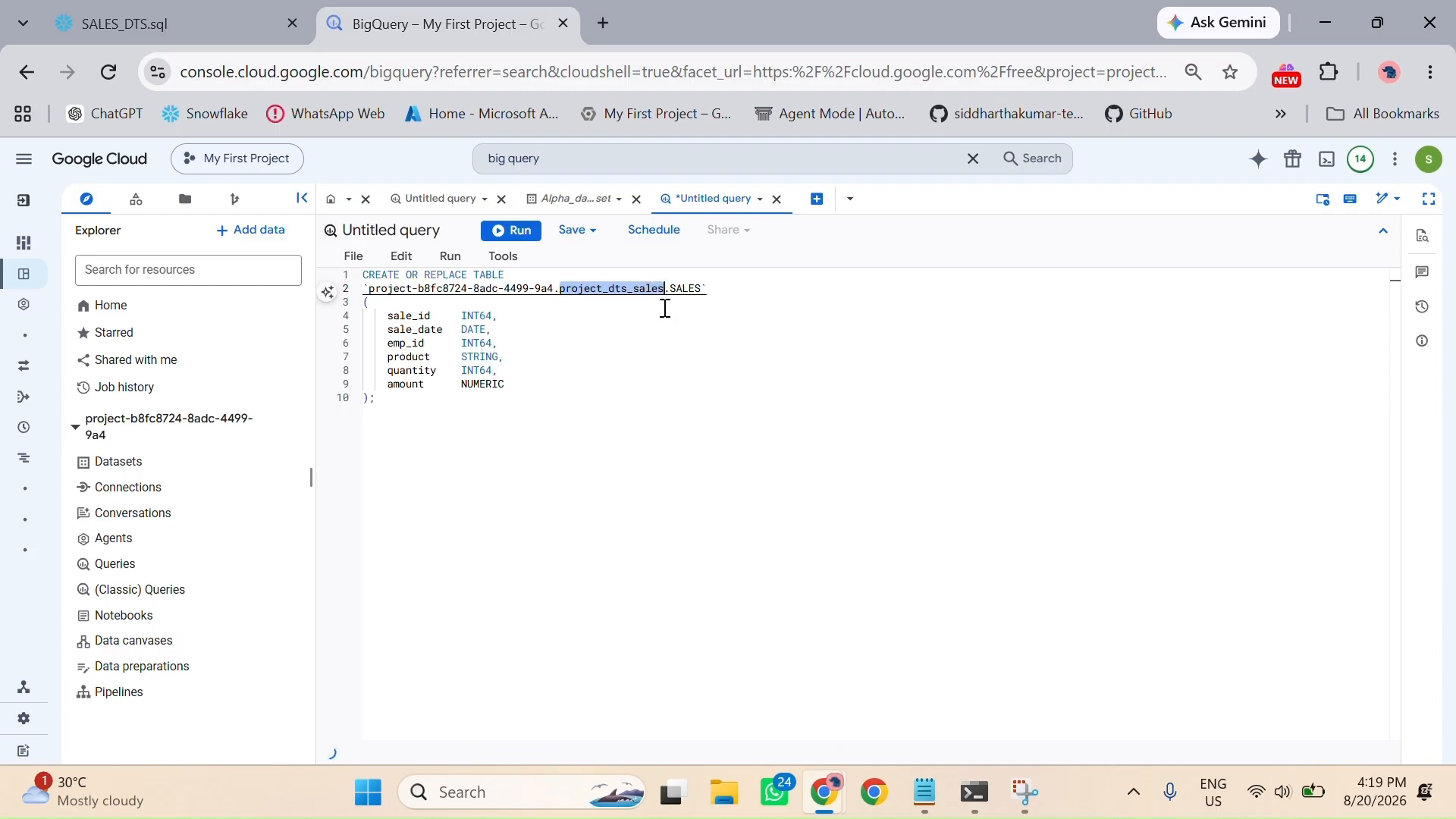
pyautogui.write('Ap')
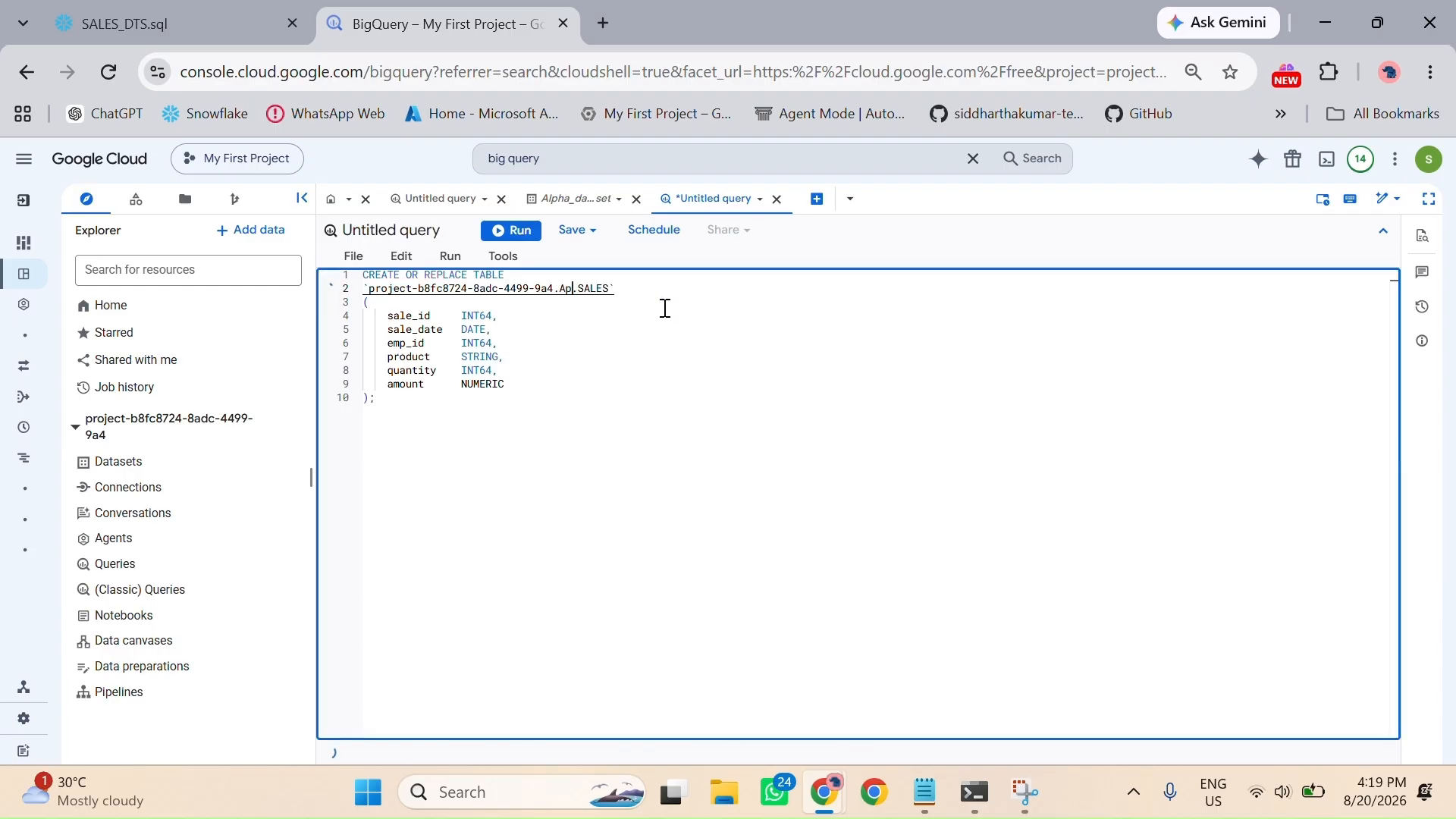
pyautogui.press('BackSpace')
pyautogui.write('lpha')
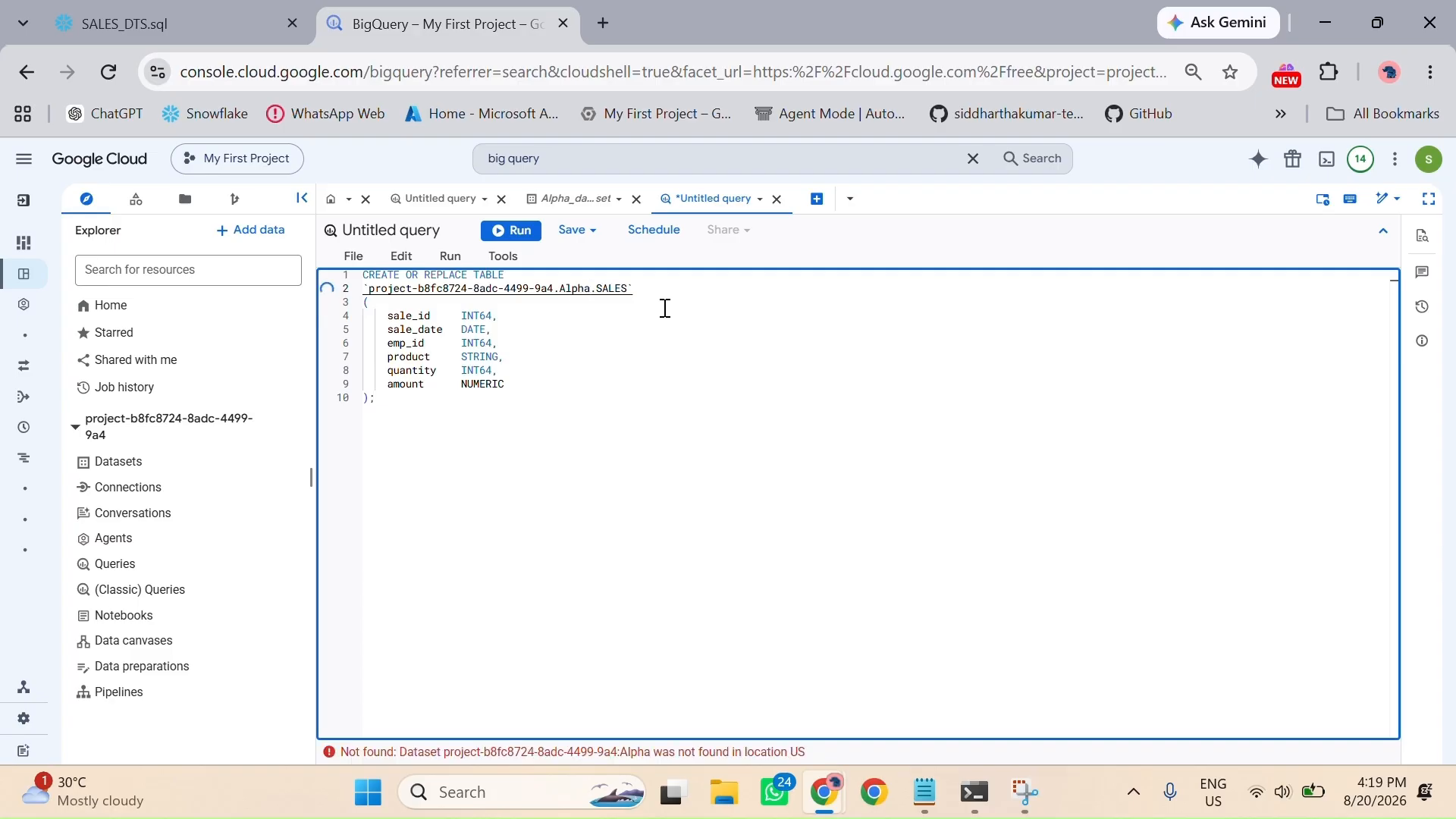
pyautogui.write('_dataset')
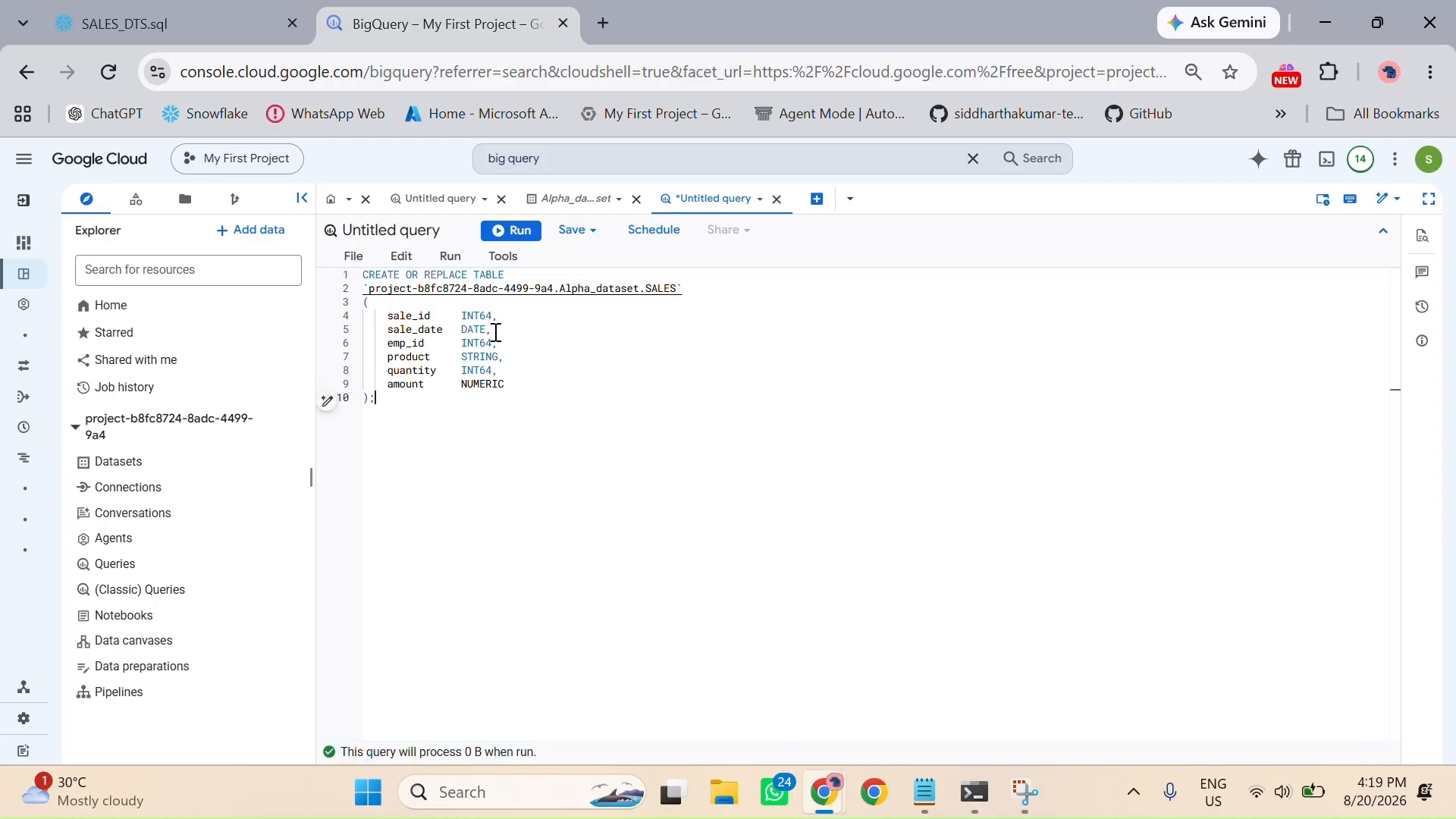
# Step: Run the table creation query, widen the job history pane, and open the new SALES table
pyautogui.hotkey('ctrl', 'Return')
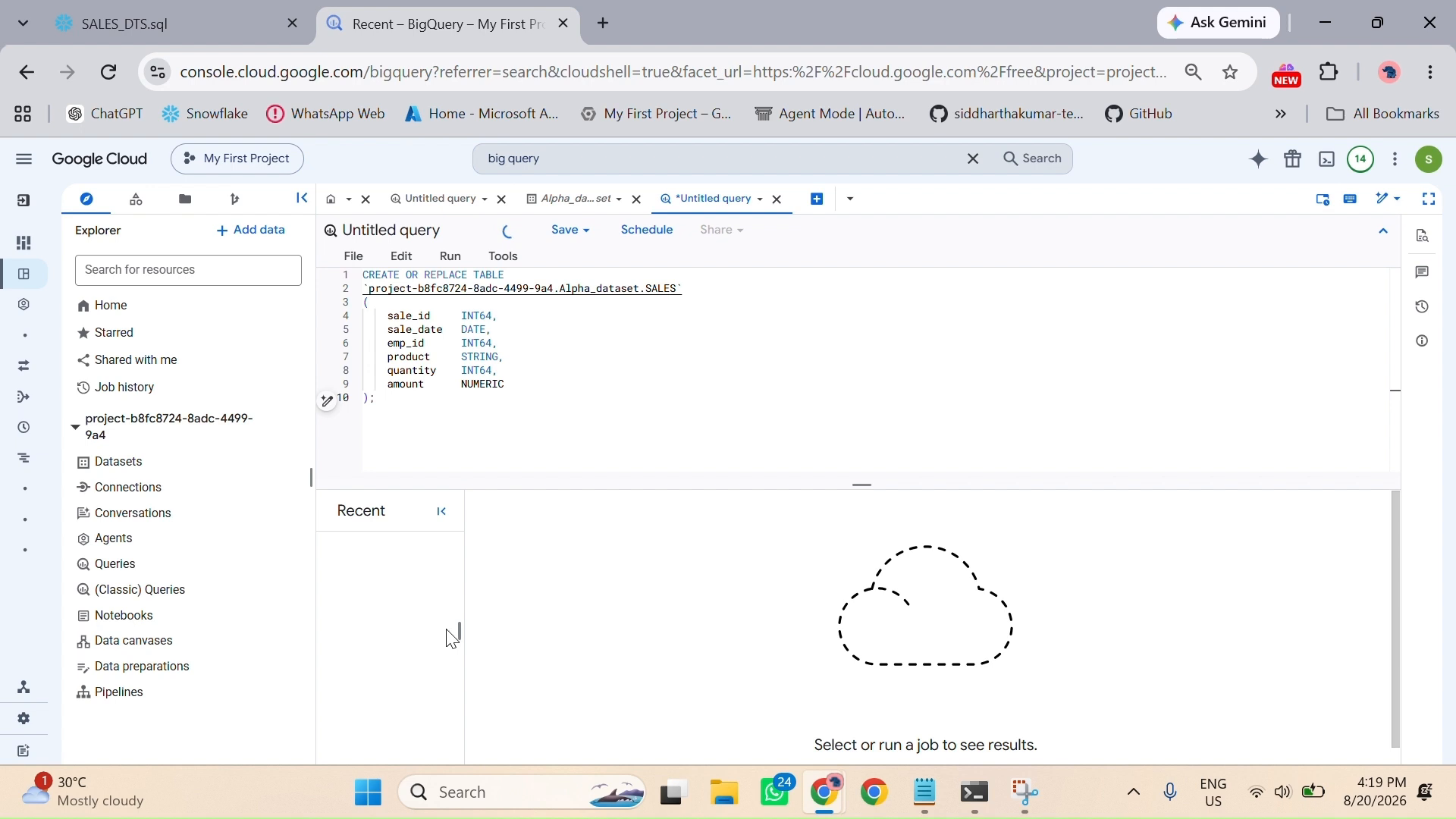
pyautogui.moveTo(461, 634); pyautogui.dragTo(889, 676)
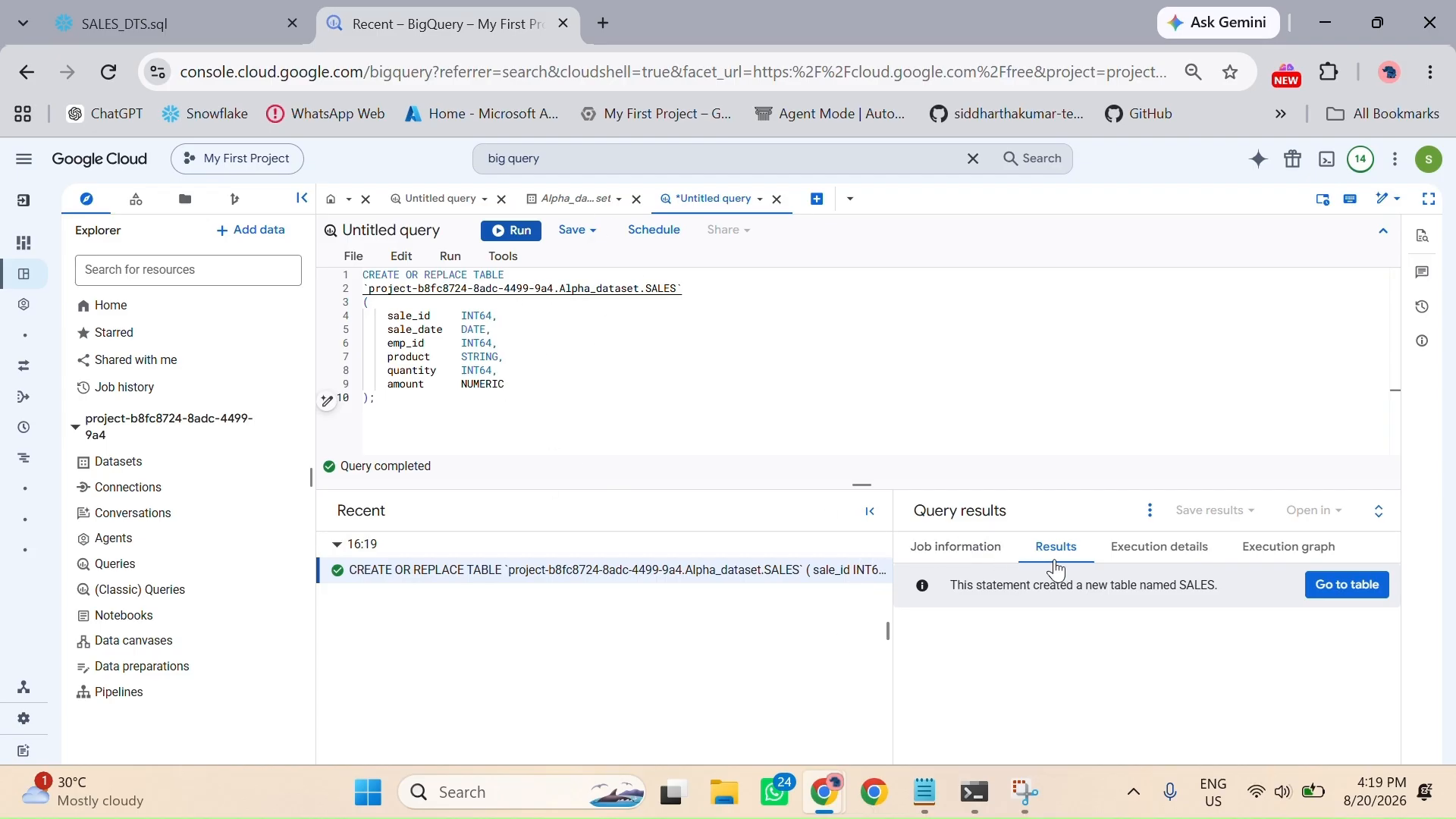
pyautogui.click(1359, 599)
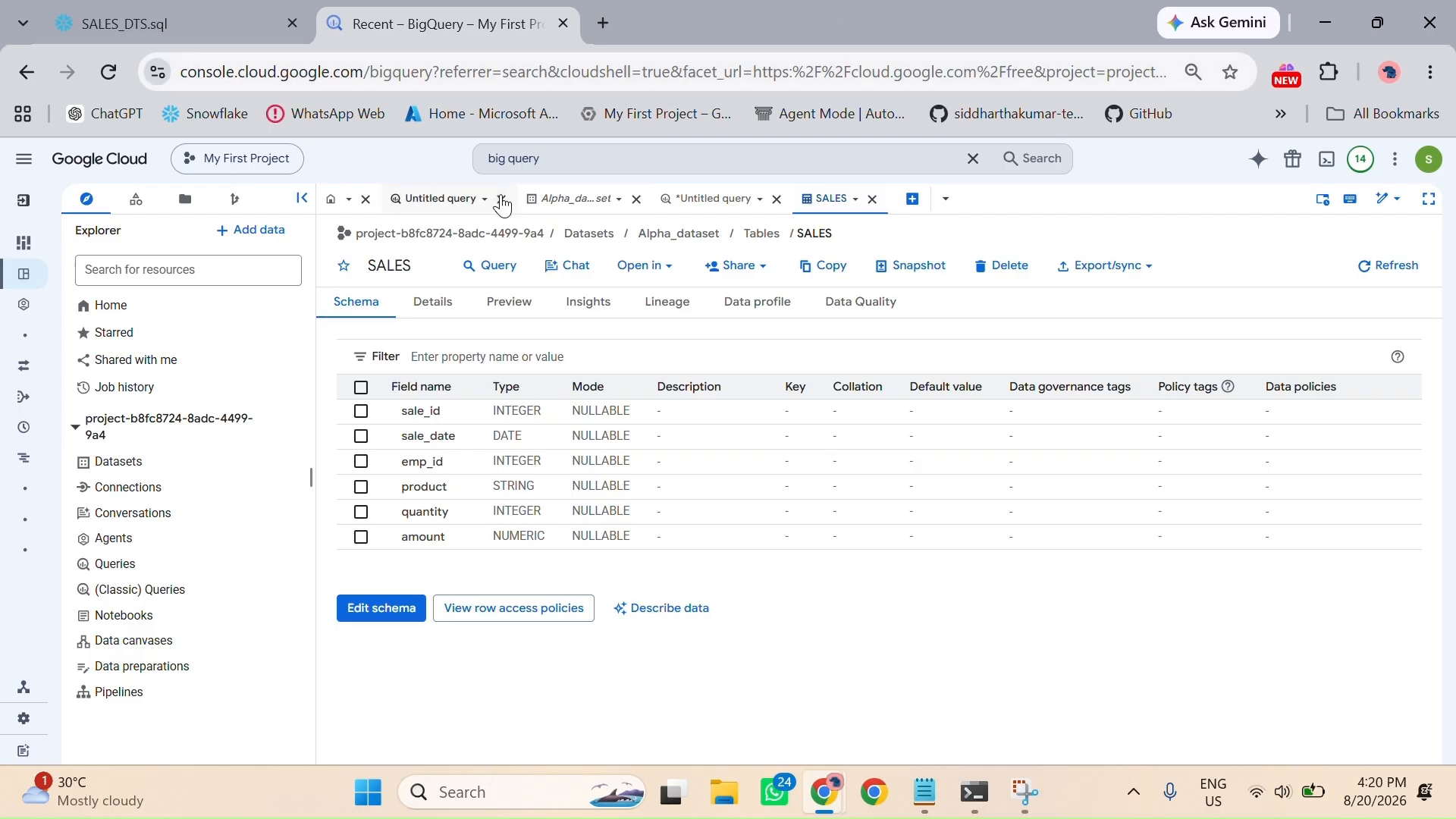
# Step: Search the console for "data transfer" and open BigQuery's Data transfers page, leaving the unsaved query work
pyautogui.click(577, 159)
pyautogui.doubleClick(574, 161)
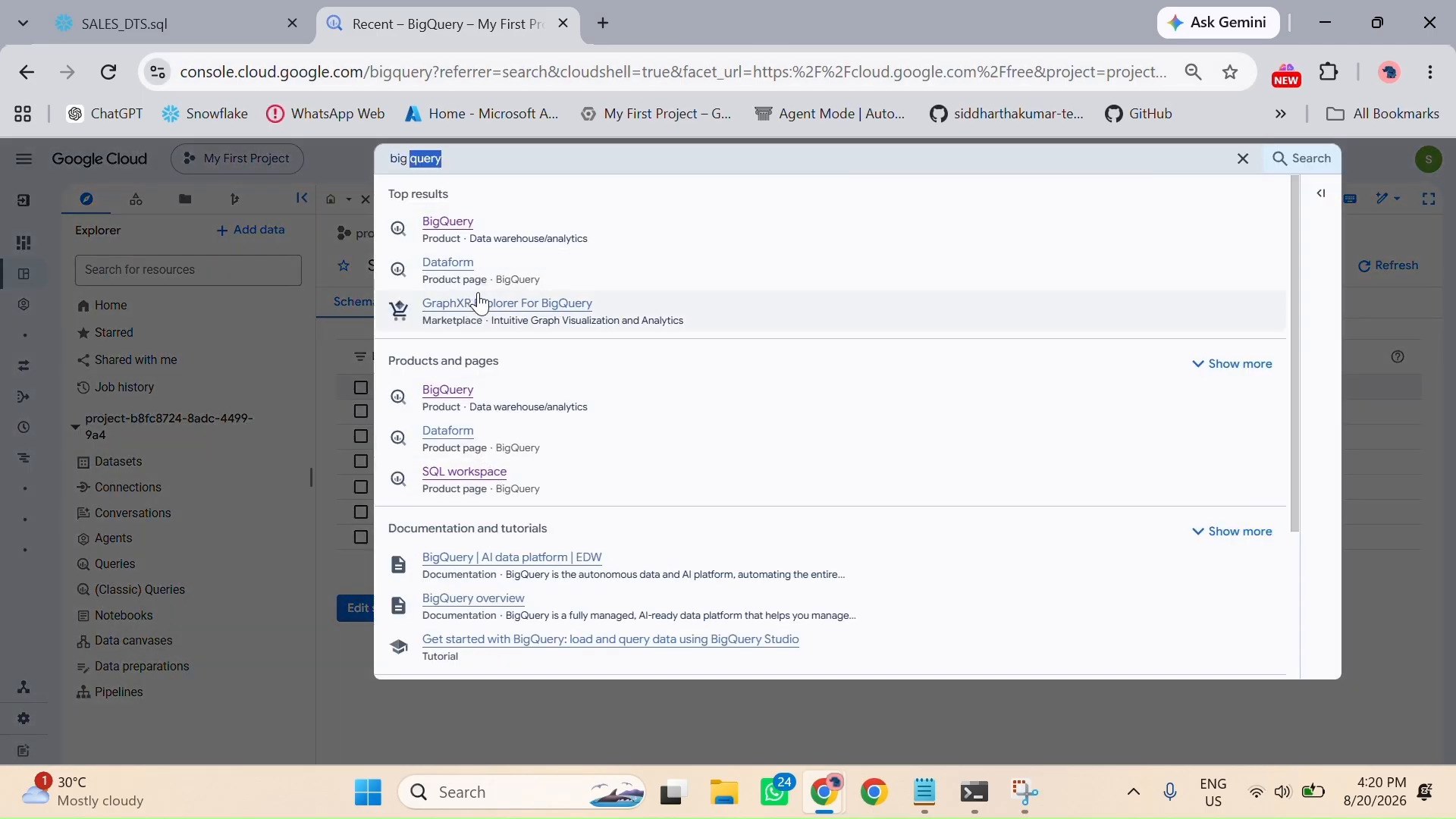
pyautogui.click(483, 162)
pyautogui.write('export')
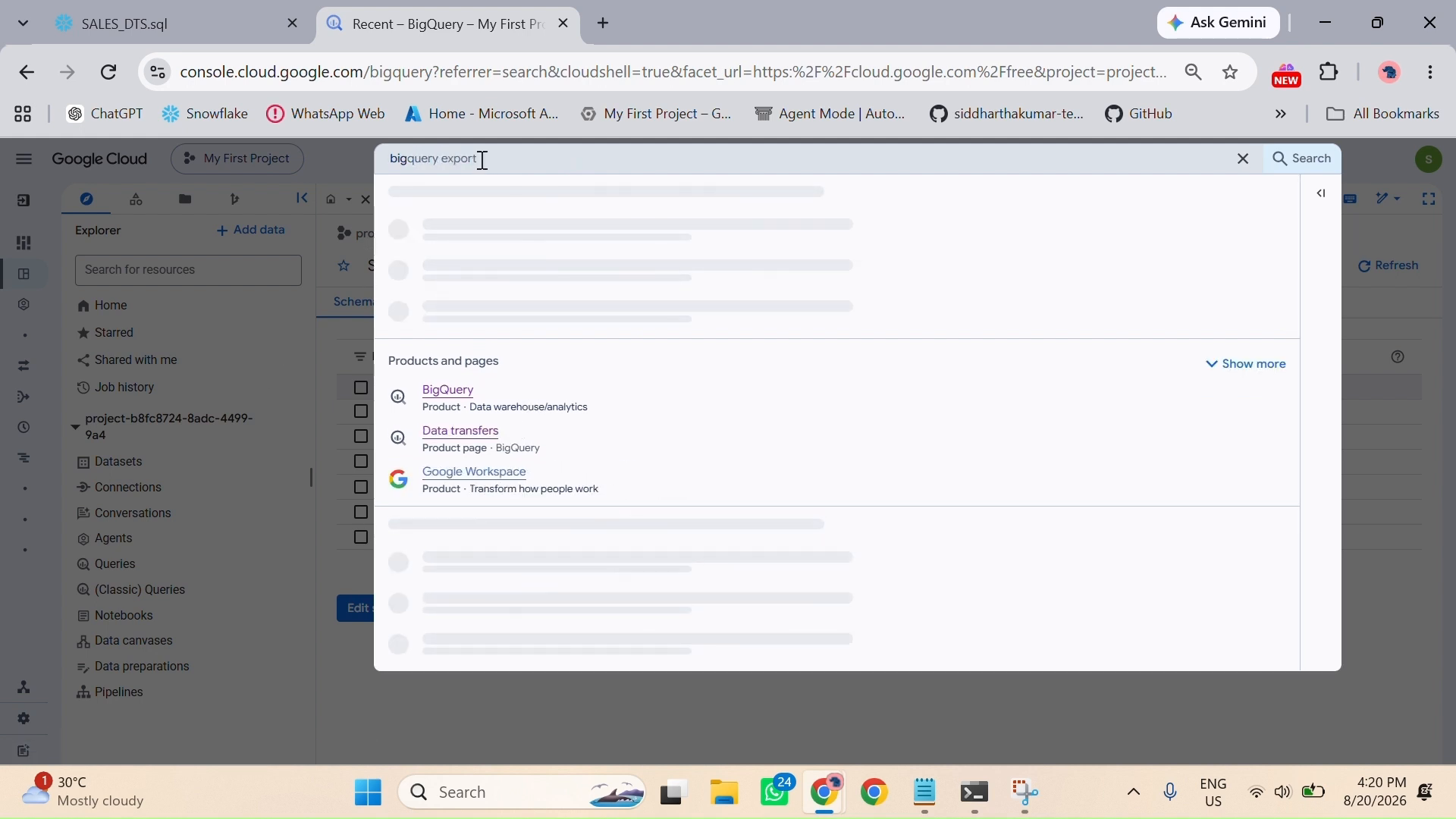
pyautogui.hotkey('ctrl', 'a')
pyautogui.press('BackSpace')
pyautogui.write('data')
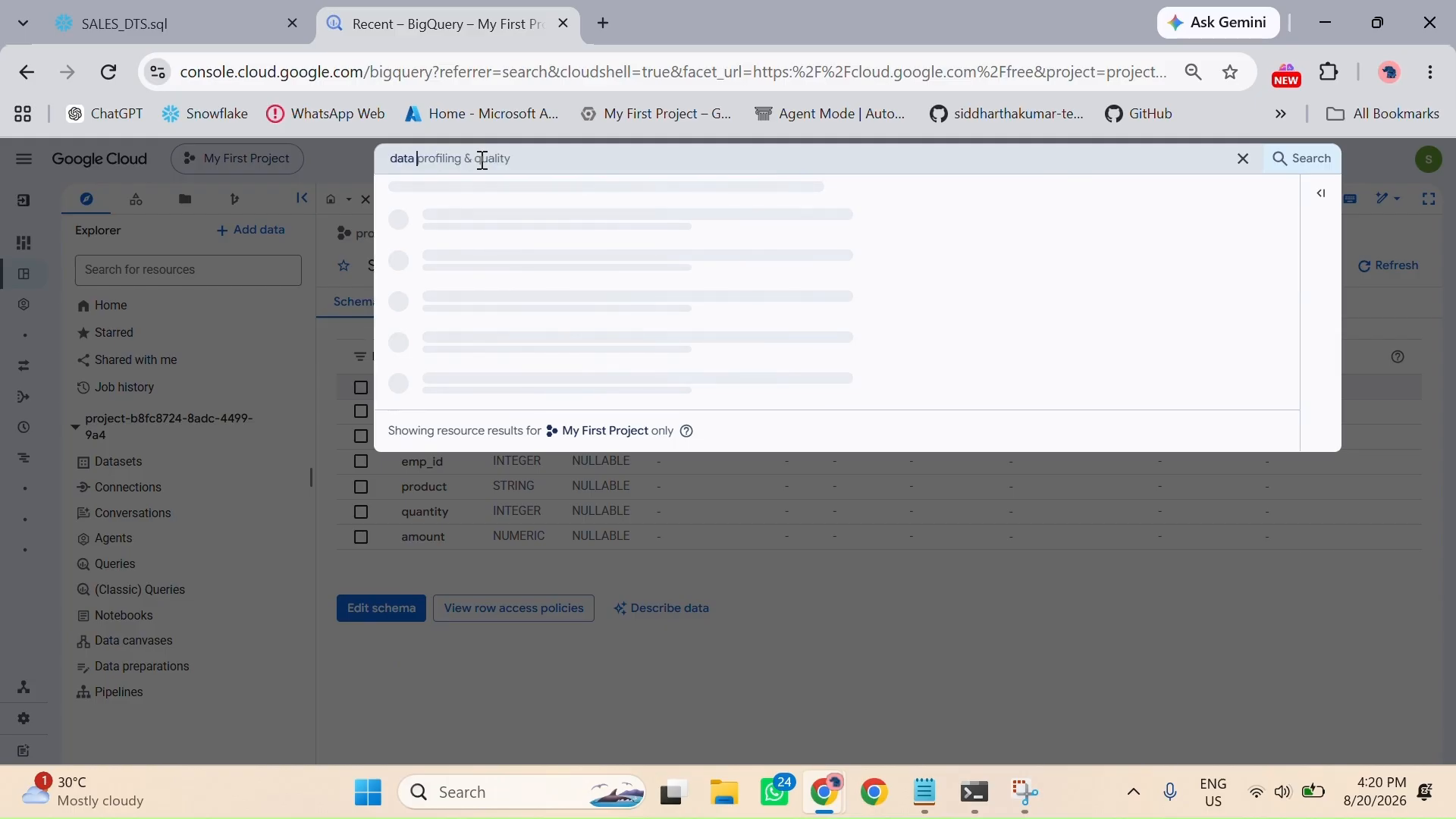
pyautogui.write(' transfer')
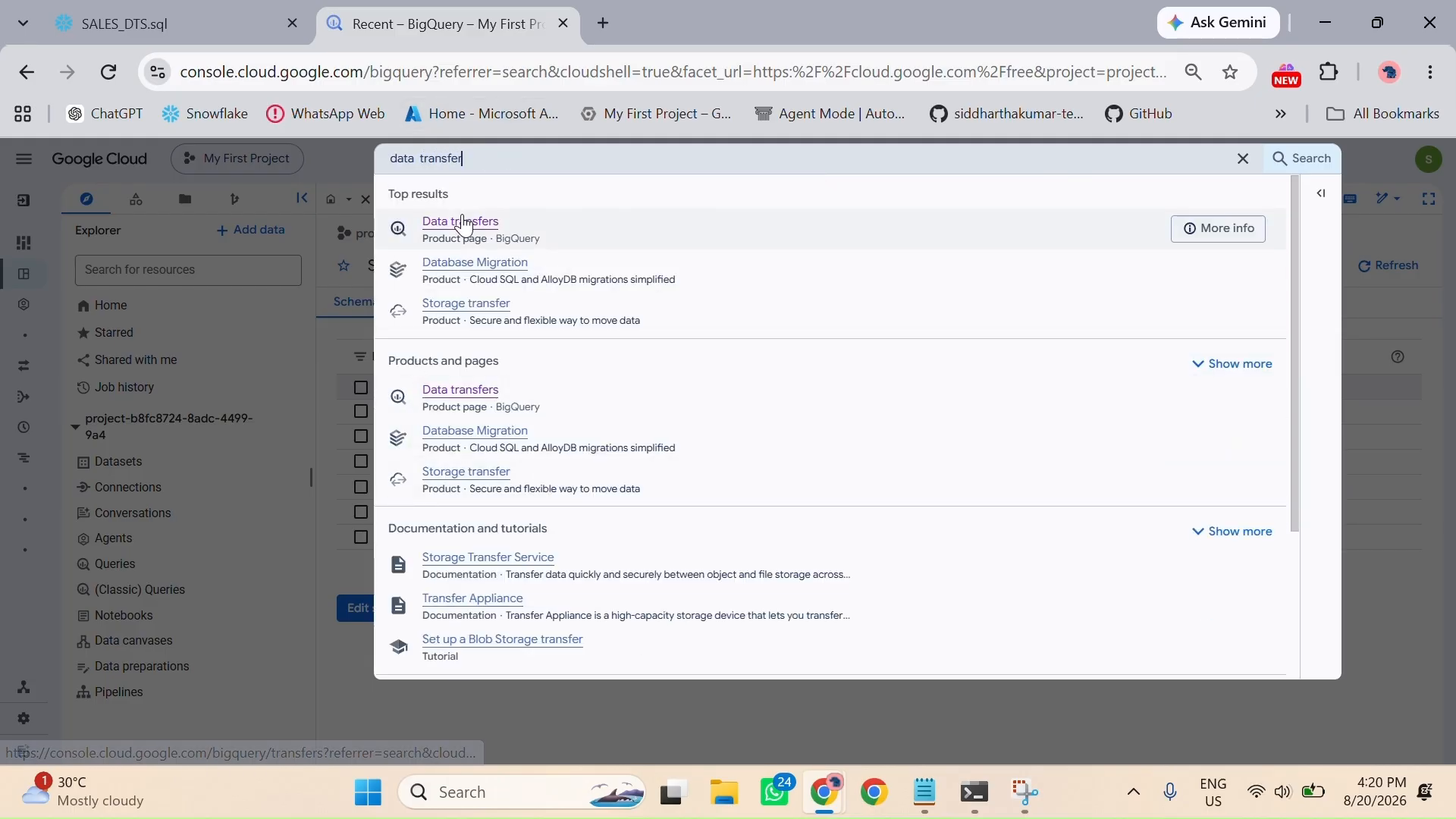
pyautogui.click(463, 224)
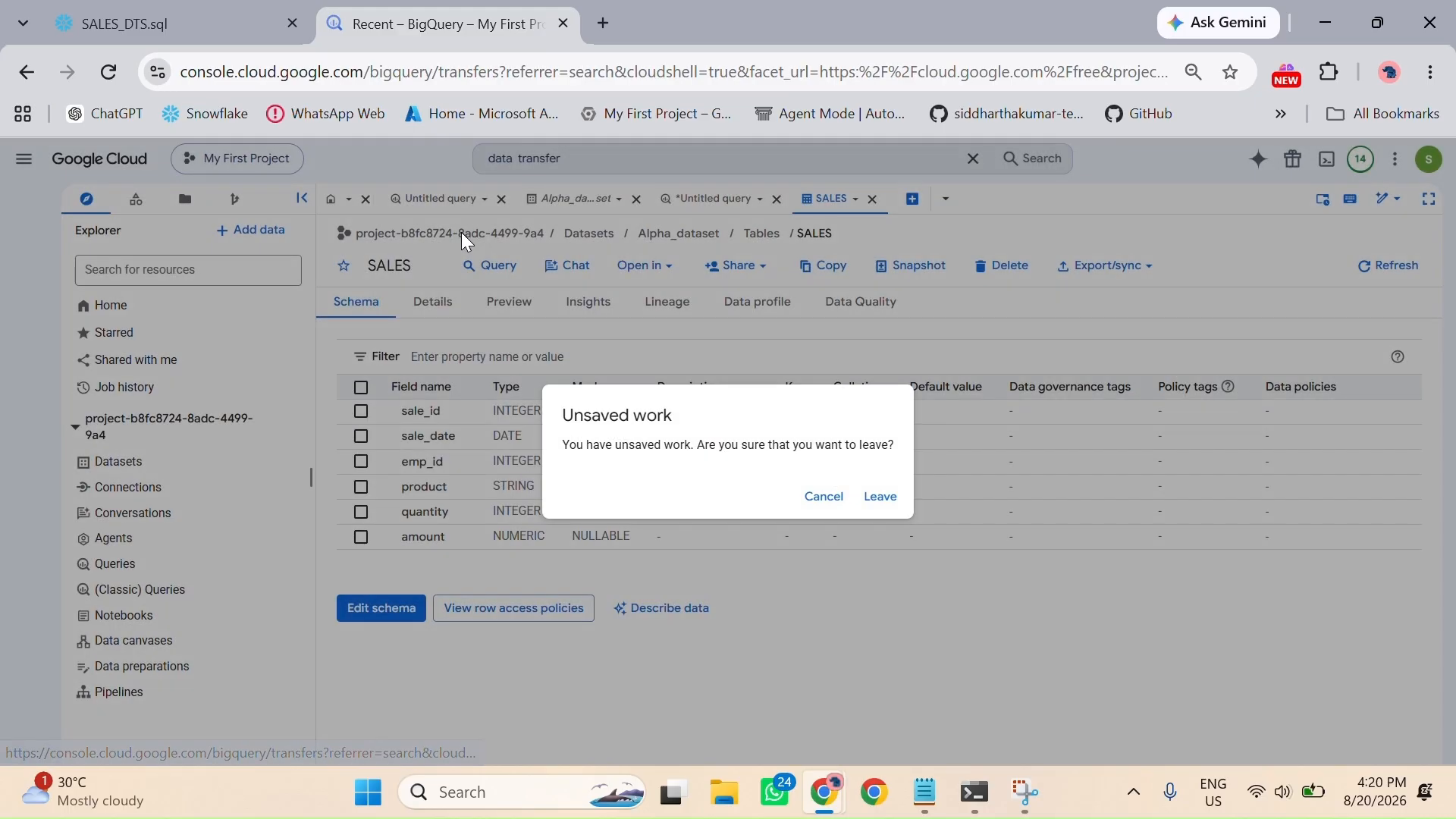
pyautogui.click(867, 502)
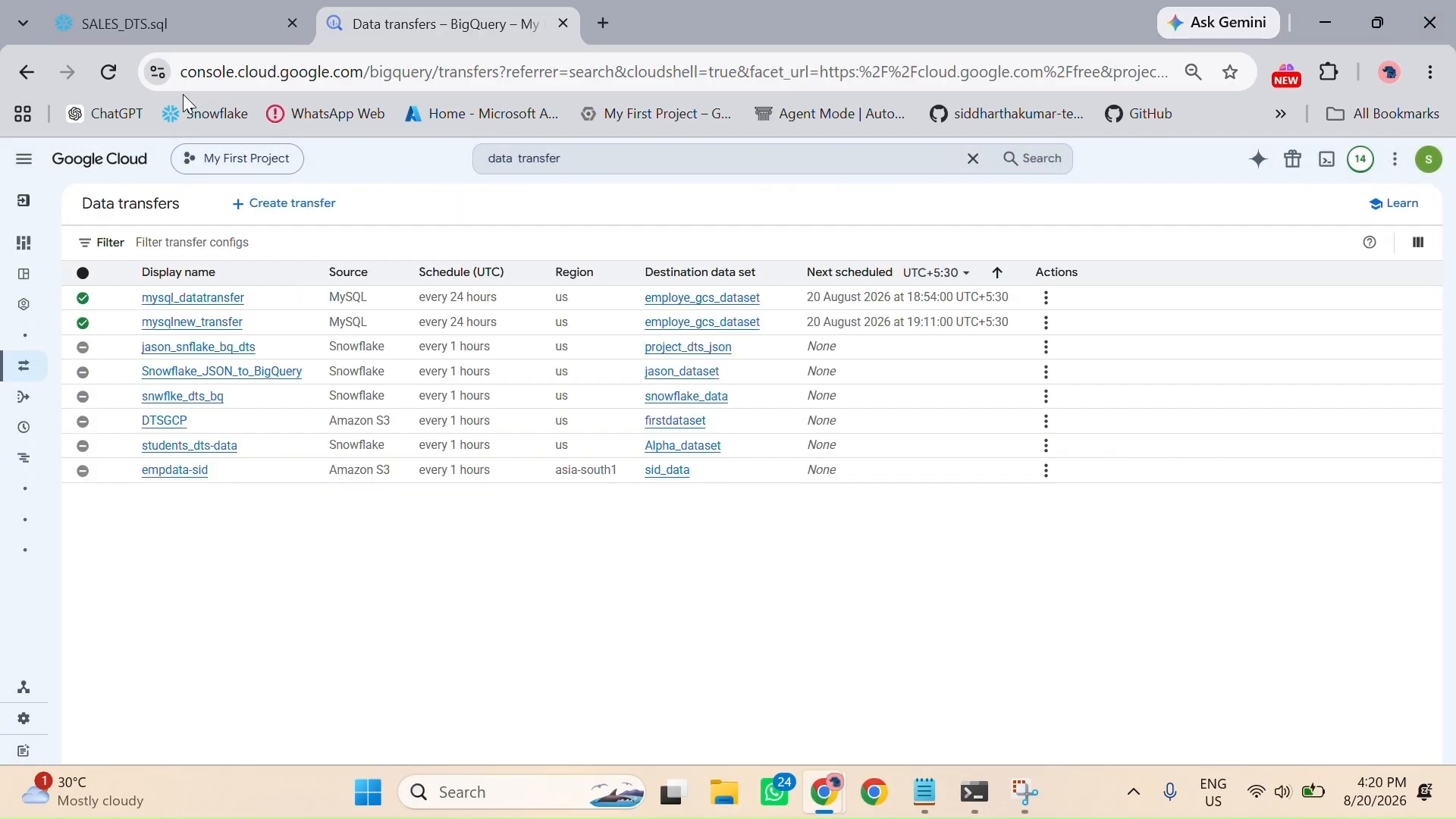
# Step: Start a new data transfer with Snowflake as the source
pyautogui.click(313, 221)
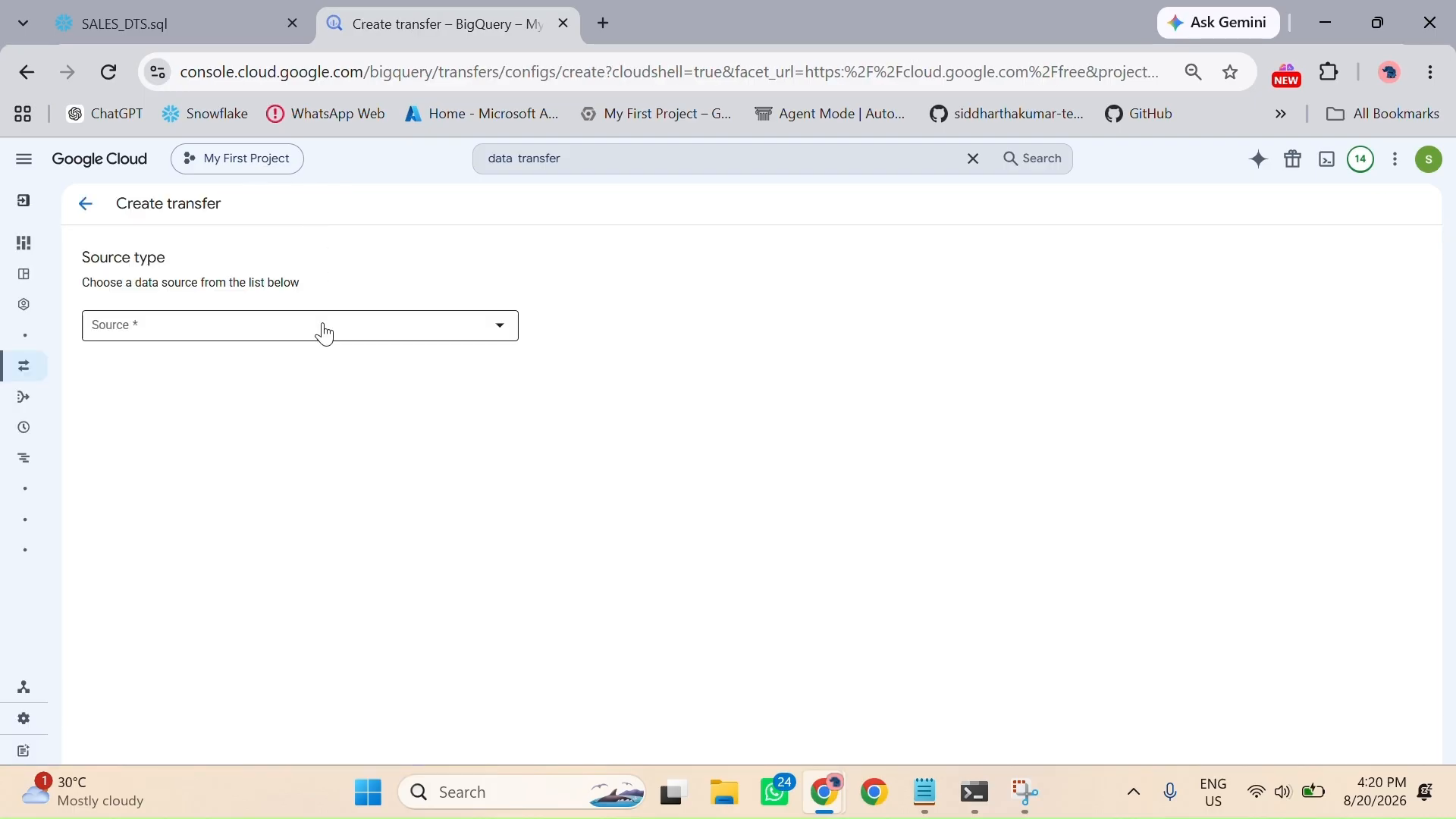
pyautogui.click(319, 331)
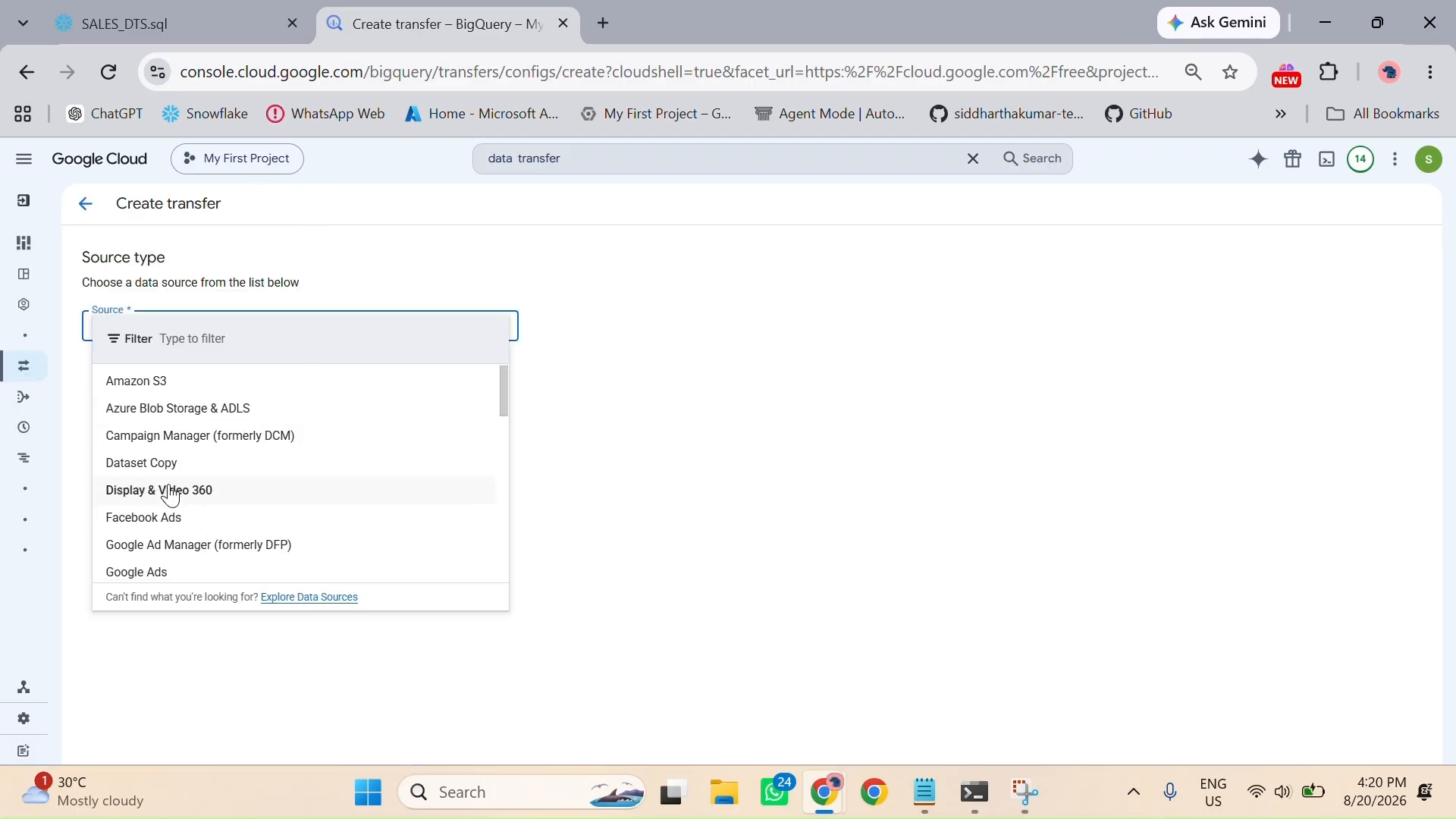
pyautogui.scroll(-3, 172, 497)
pyautogui.scroll(-2, 171, 497)
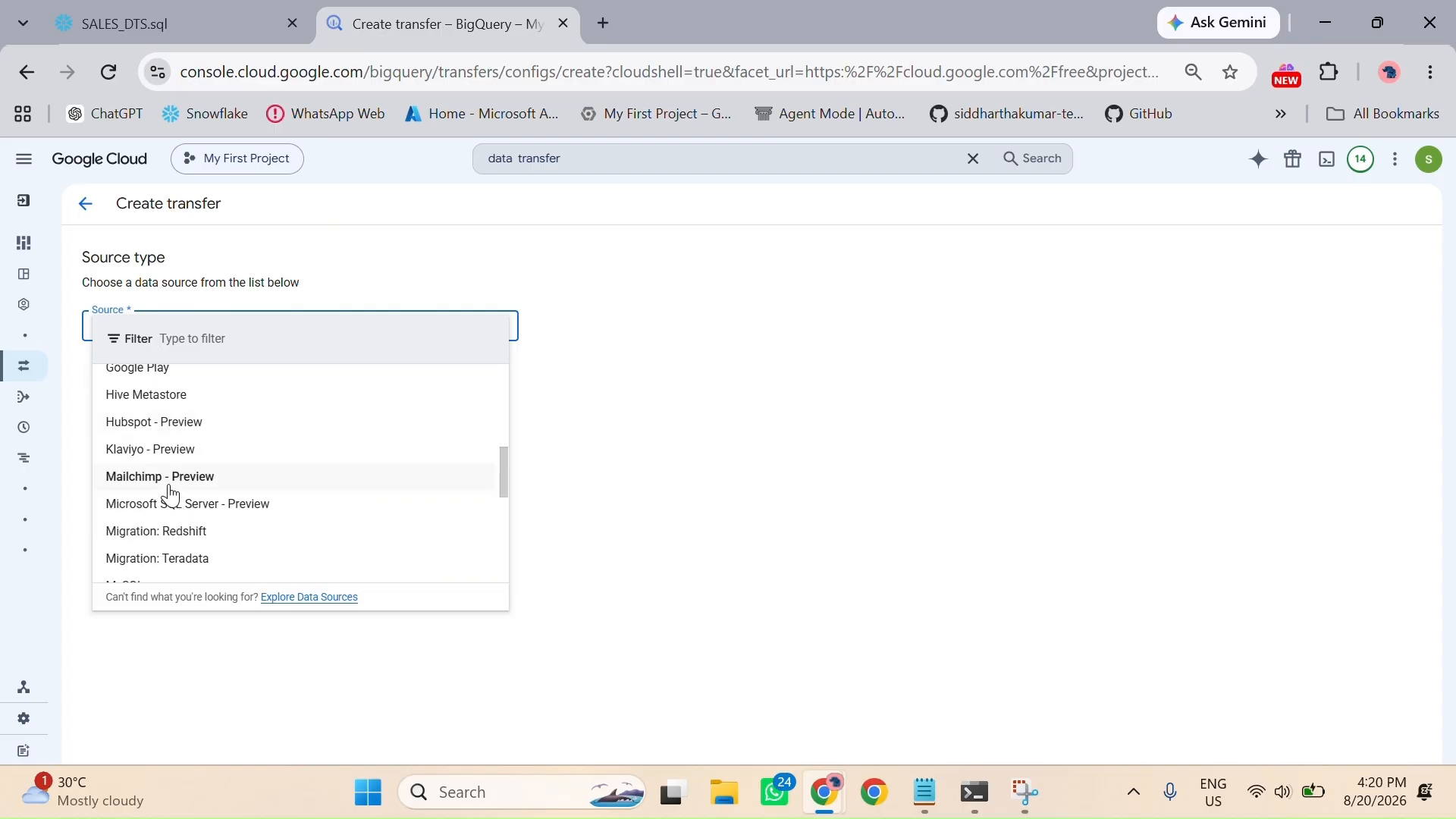
pyautogui.scroll(-5, 172, 497)
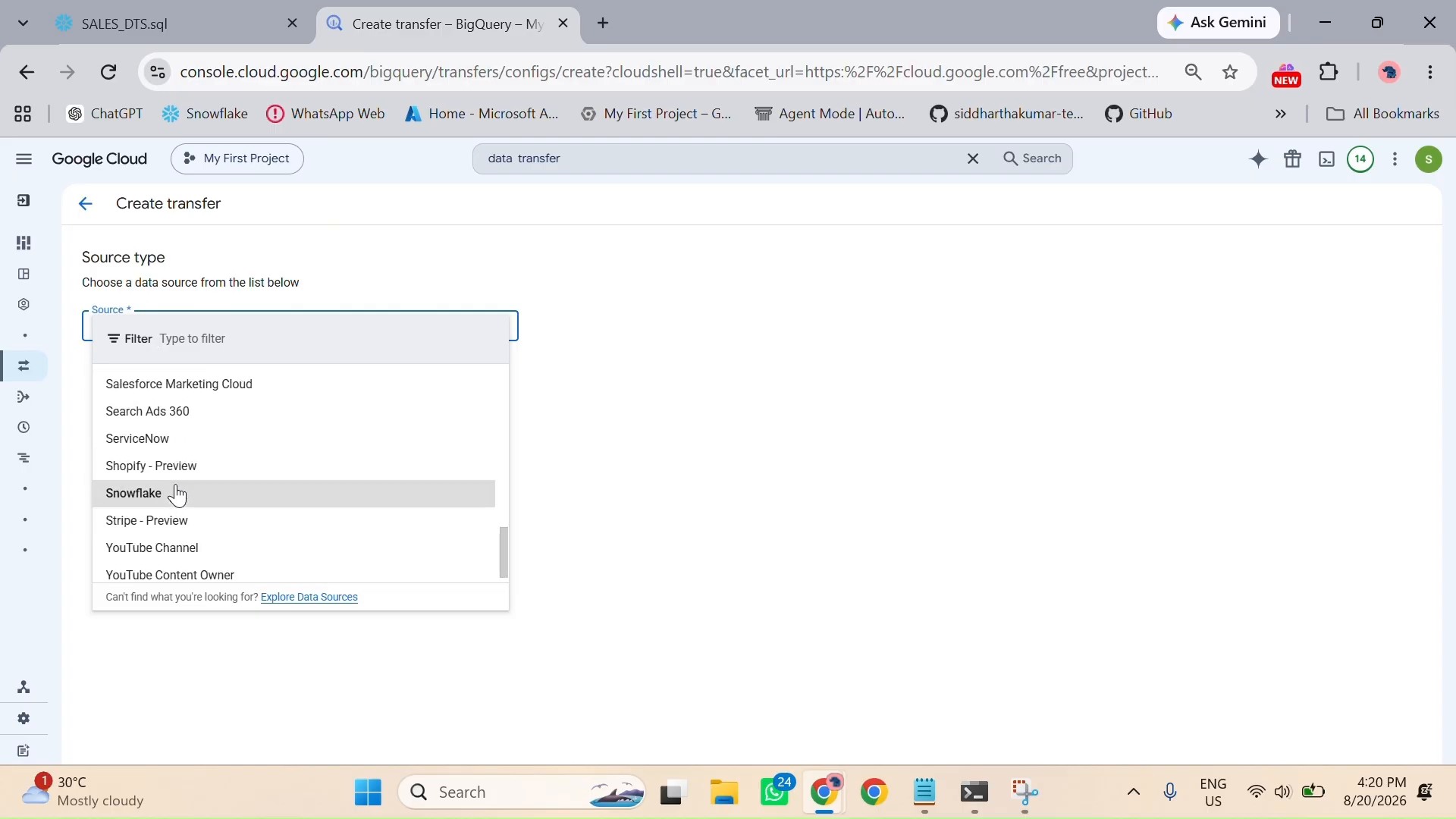
pyautogui.click(178, 495)
# Step: Name the transfer configuration sales_snwflake_GCS_Bigquery
pyautogui.click(211, 479)
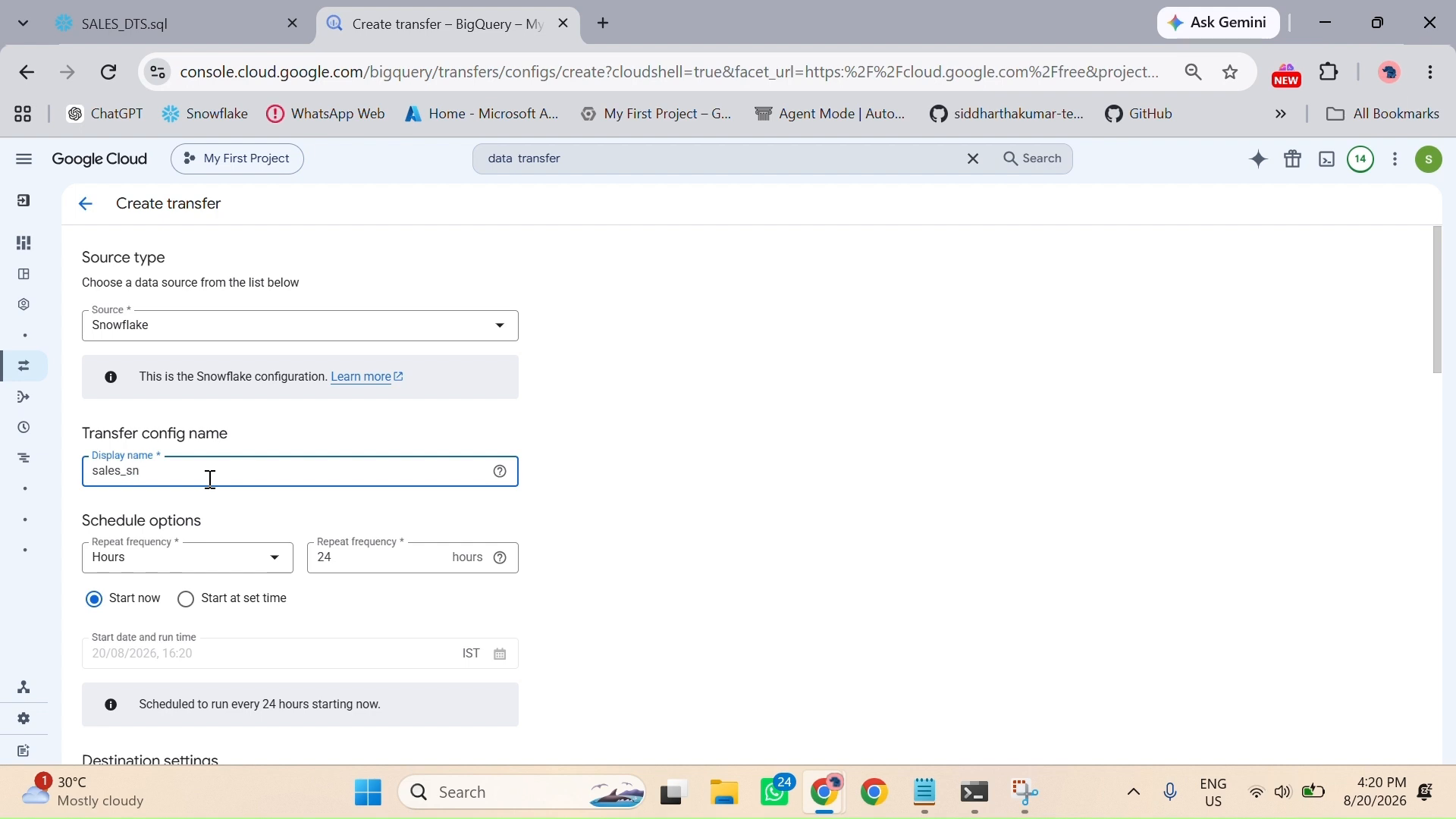
pyautogui.press('BackSpace')
pyautogui.write('_')
pyautogui.write('GCS')
pyautogui.write('-')
pyautogui.write('3')
pyautogui.write('ig qu')
pyautogui.press('Left')
pyautogui.press('Left')
# Step: Schedule the transfer to repeat every 1 hour, trying the set-time start option but keeping Start now
pyautogui.scroll(-2, 221, 580)
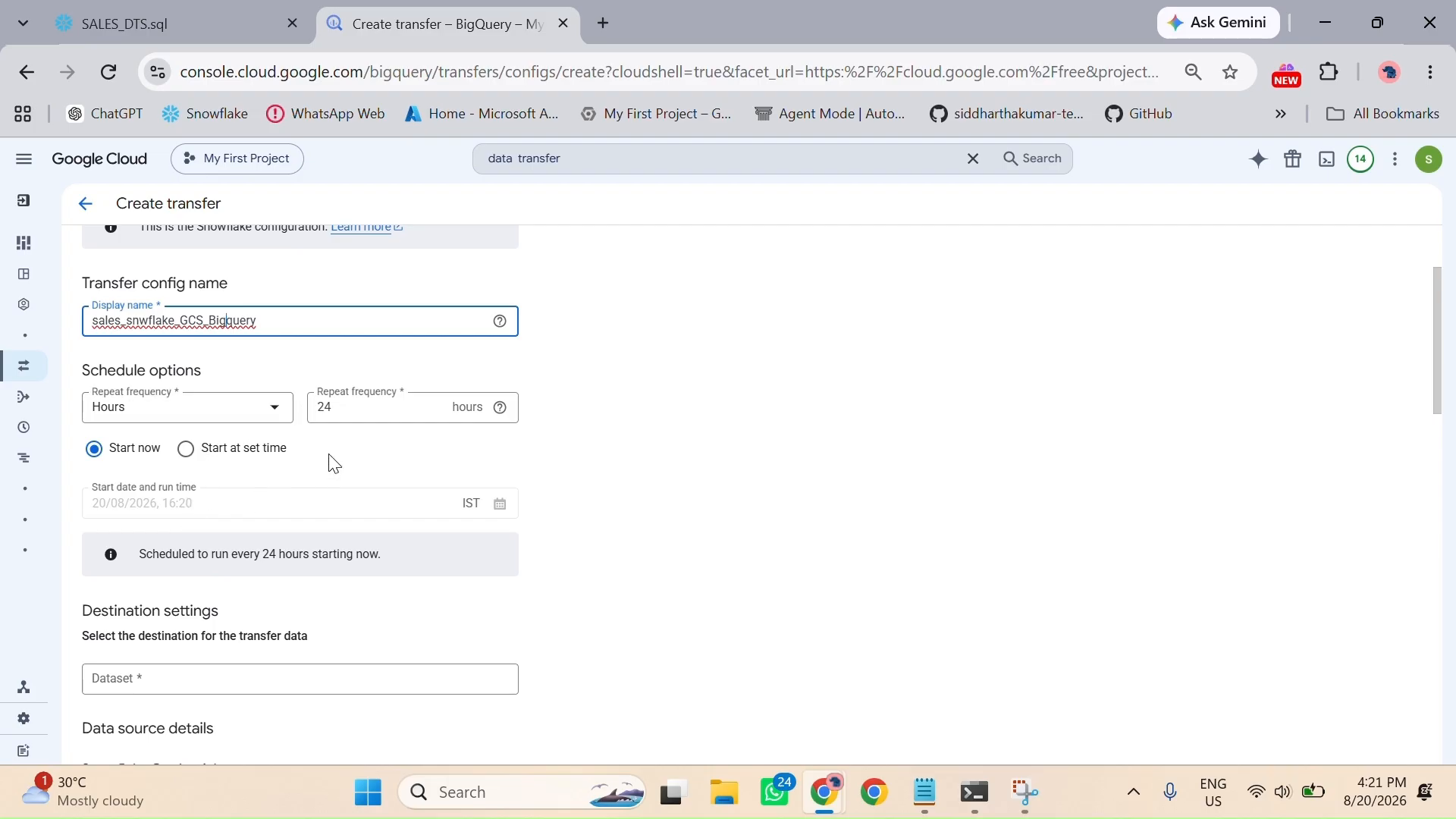
pyautogui.click(336, 416)
pyautogui.press('BackSpace')
pyautogui.press('BackSpace')
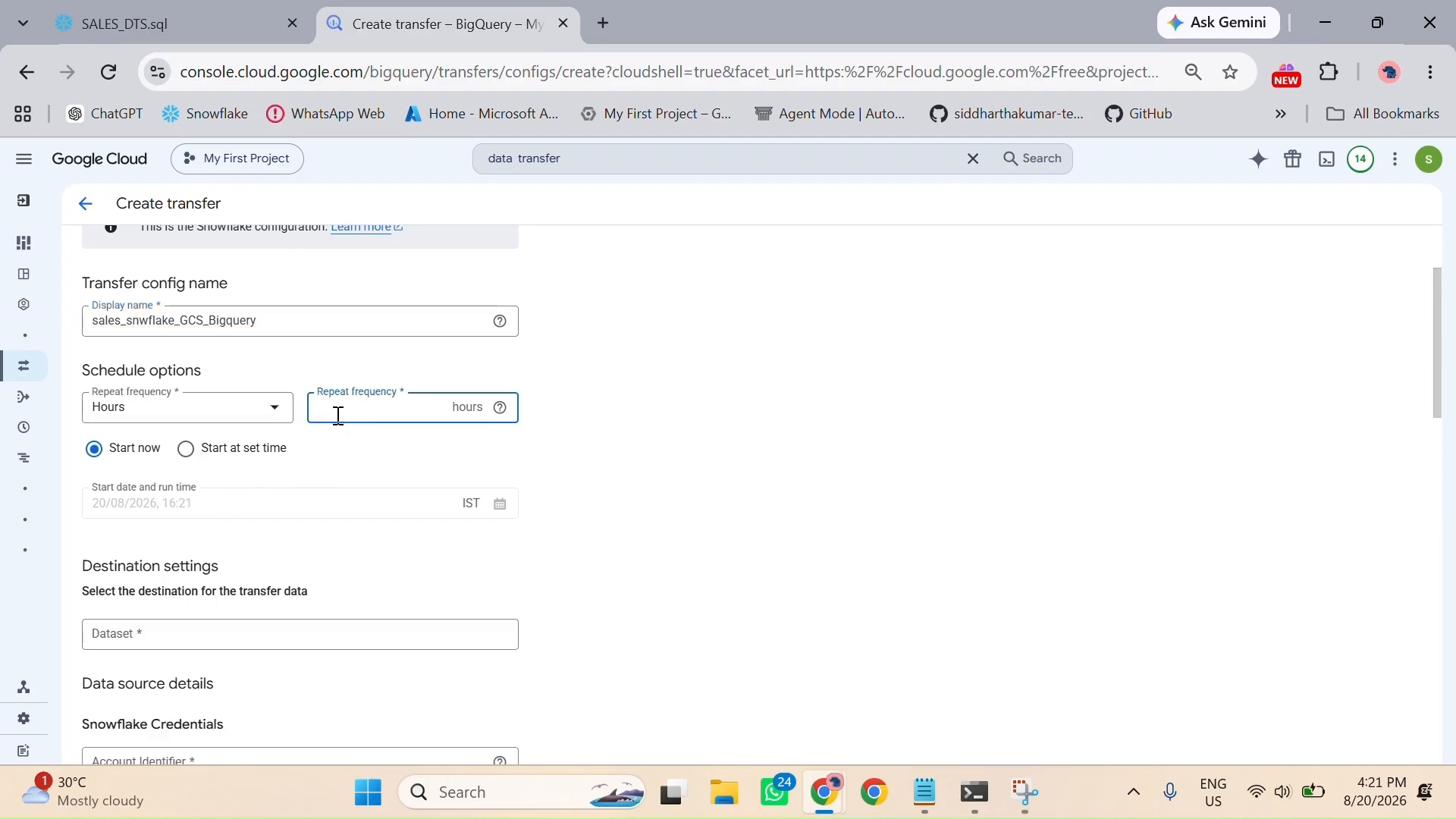
pyautogui.write('1')
pyautogui.scroll(-3, 174, 470)
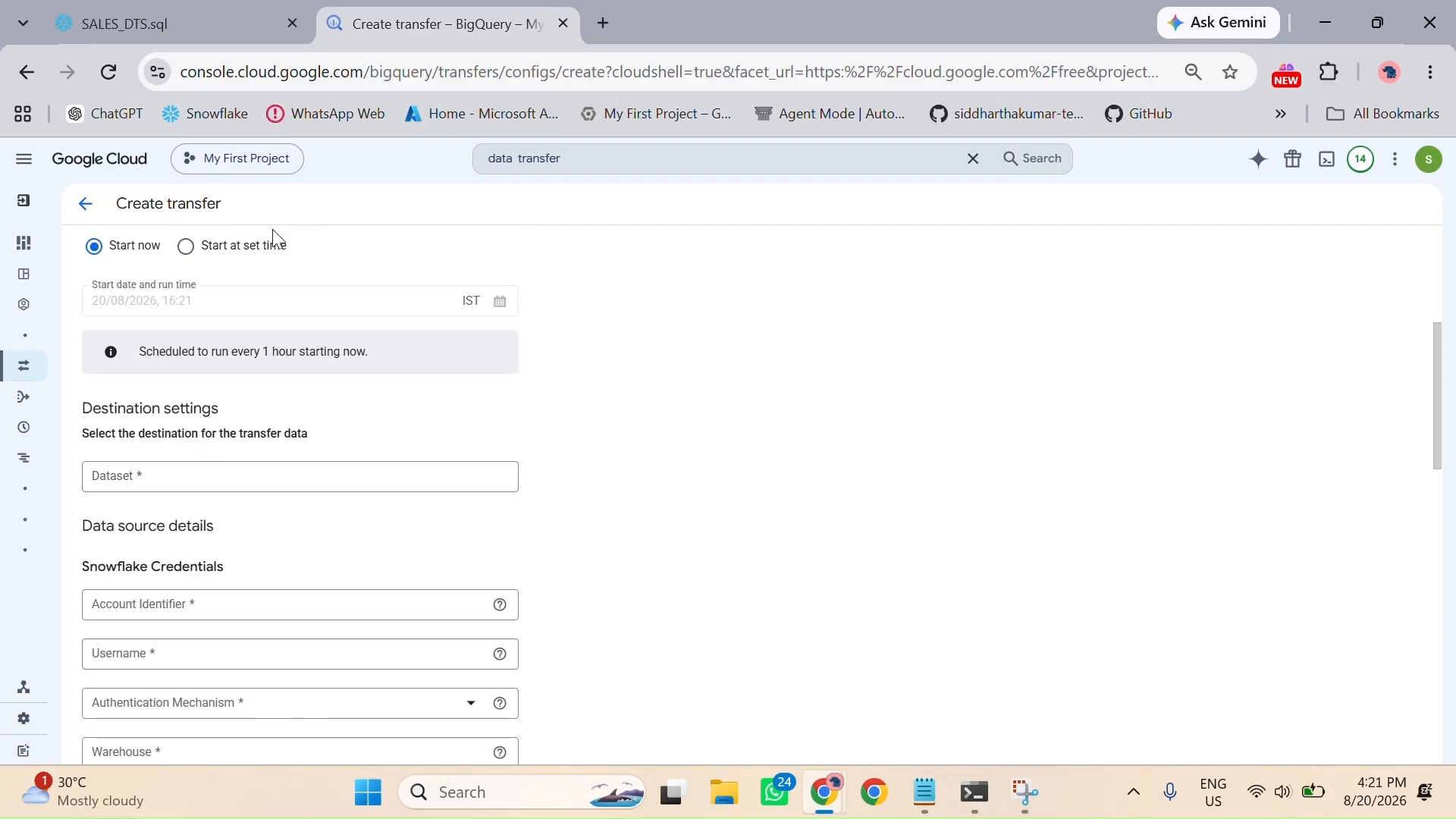
pyautogui.click(193, 250)
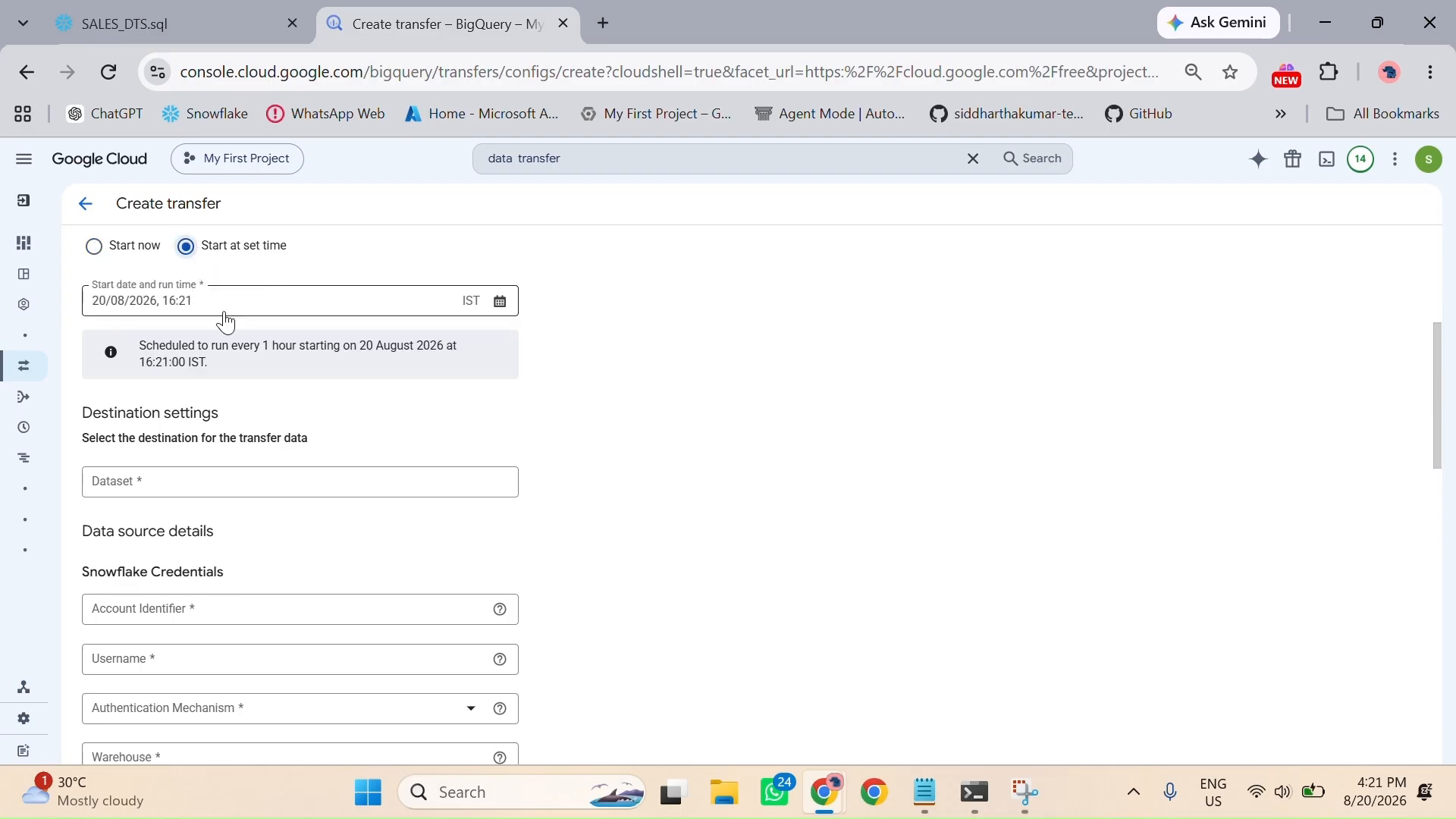
pyautogui.click(98, 247)
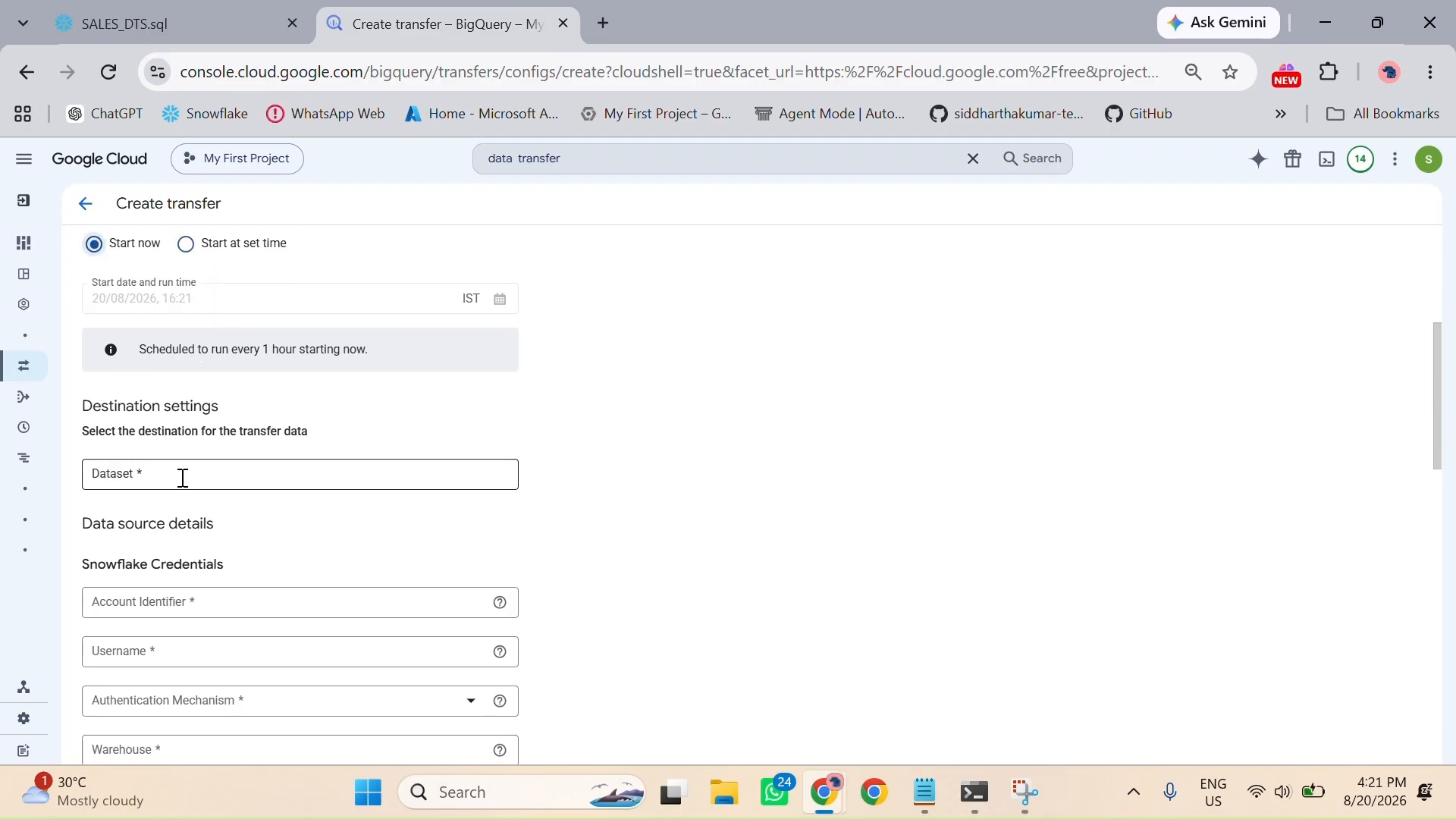
# Step: Select Alpha_dataset as the destination dataset for the transfer
pyautogui.scroll(-2, 182, 480)
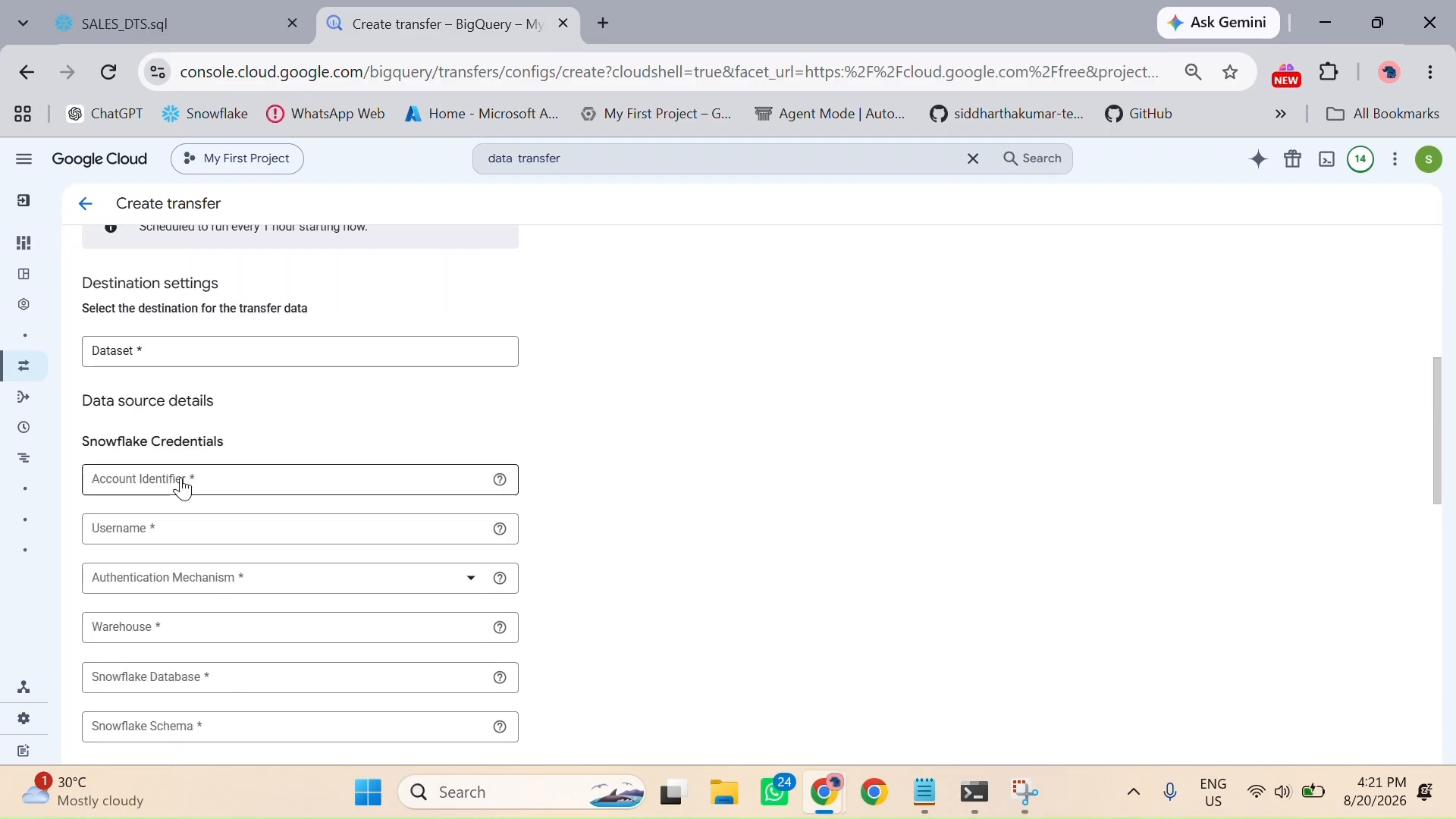
pyautogui.click(132, 361)
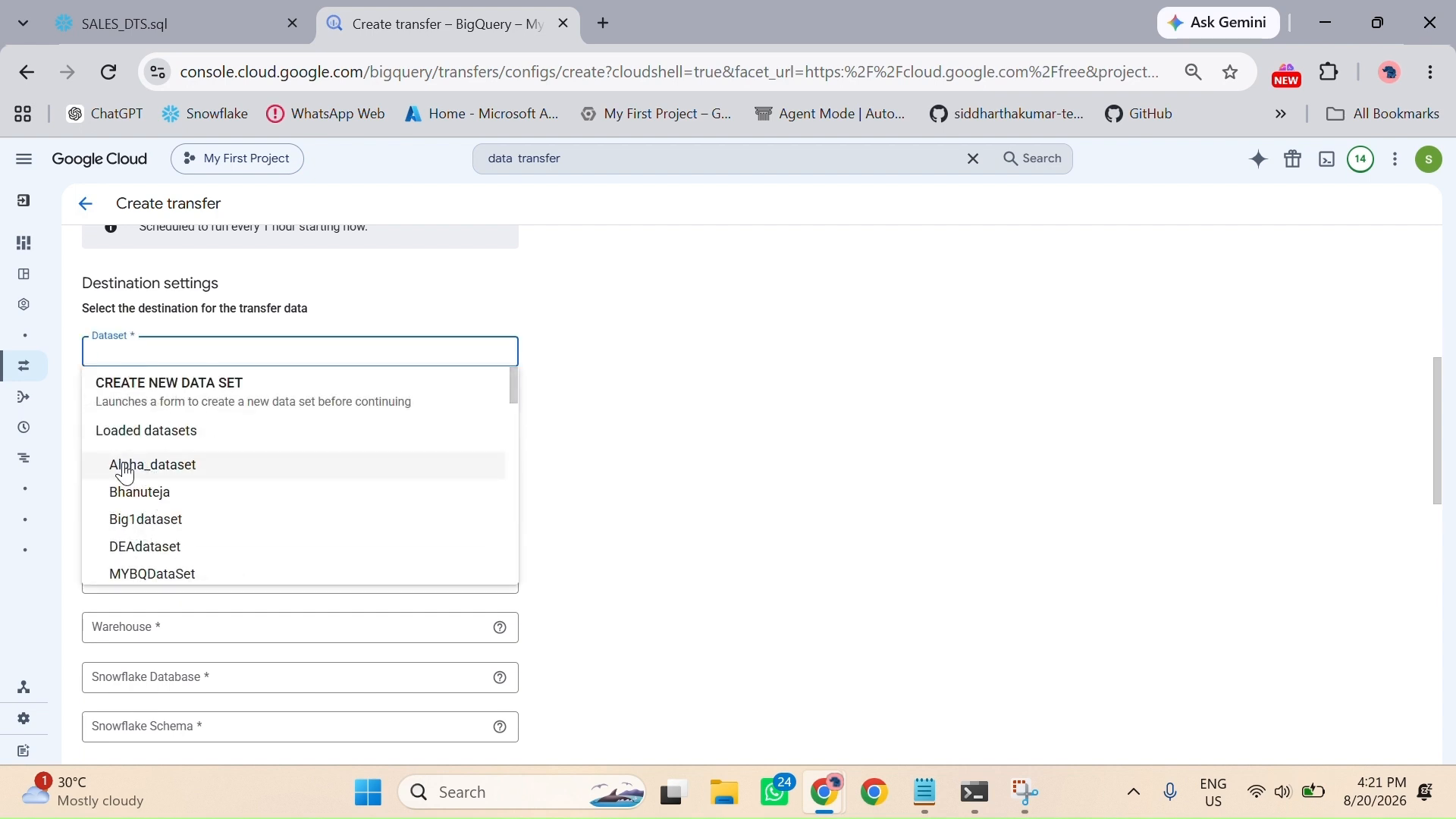
pyautogui.click(148, 476)
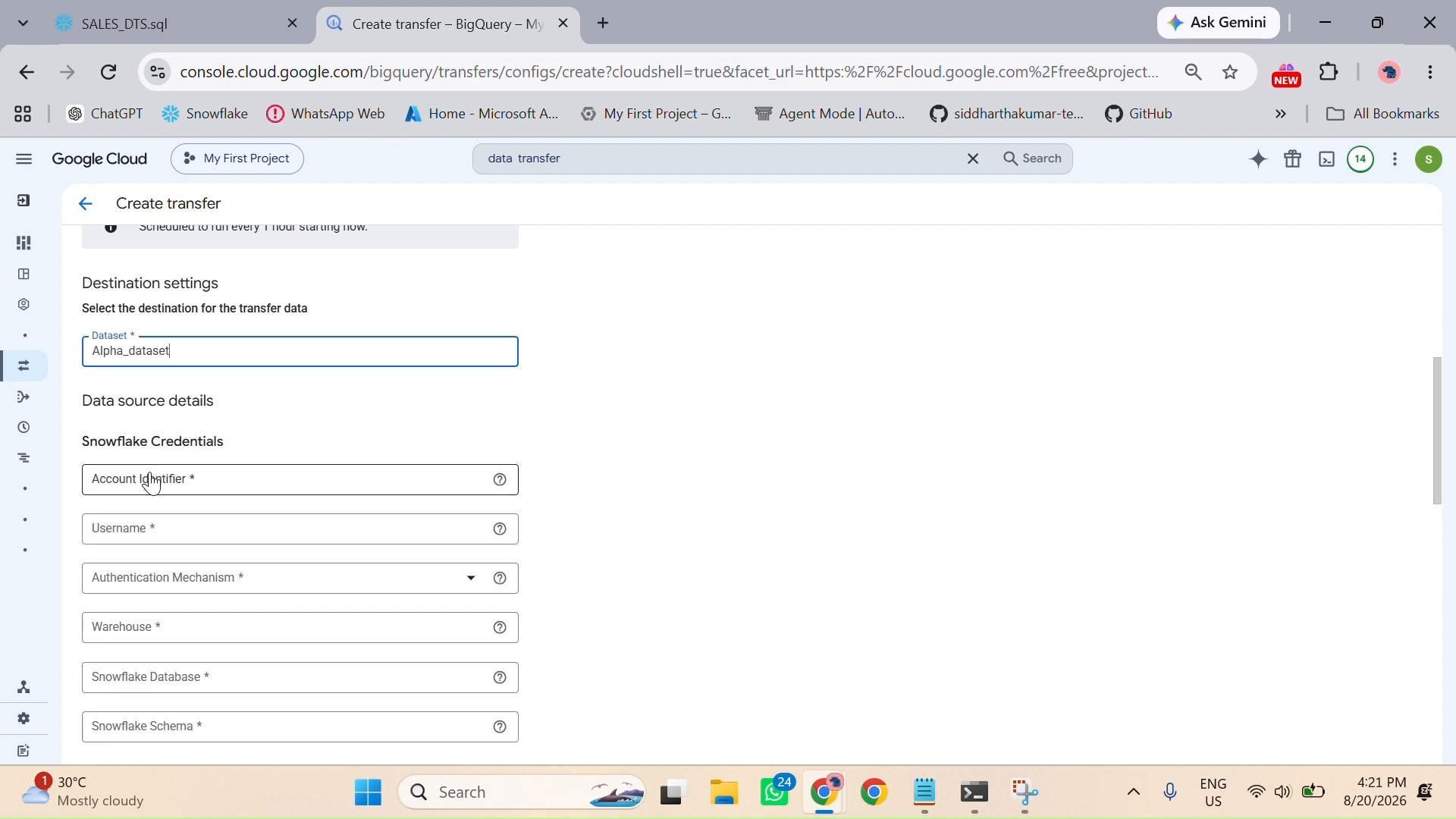
# Step: Switch to the Snowflake SALES_DTS.sql workspace and open the current account's details
pyautogui.scroll(-1, 371, 440)
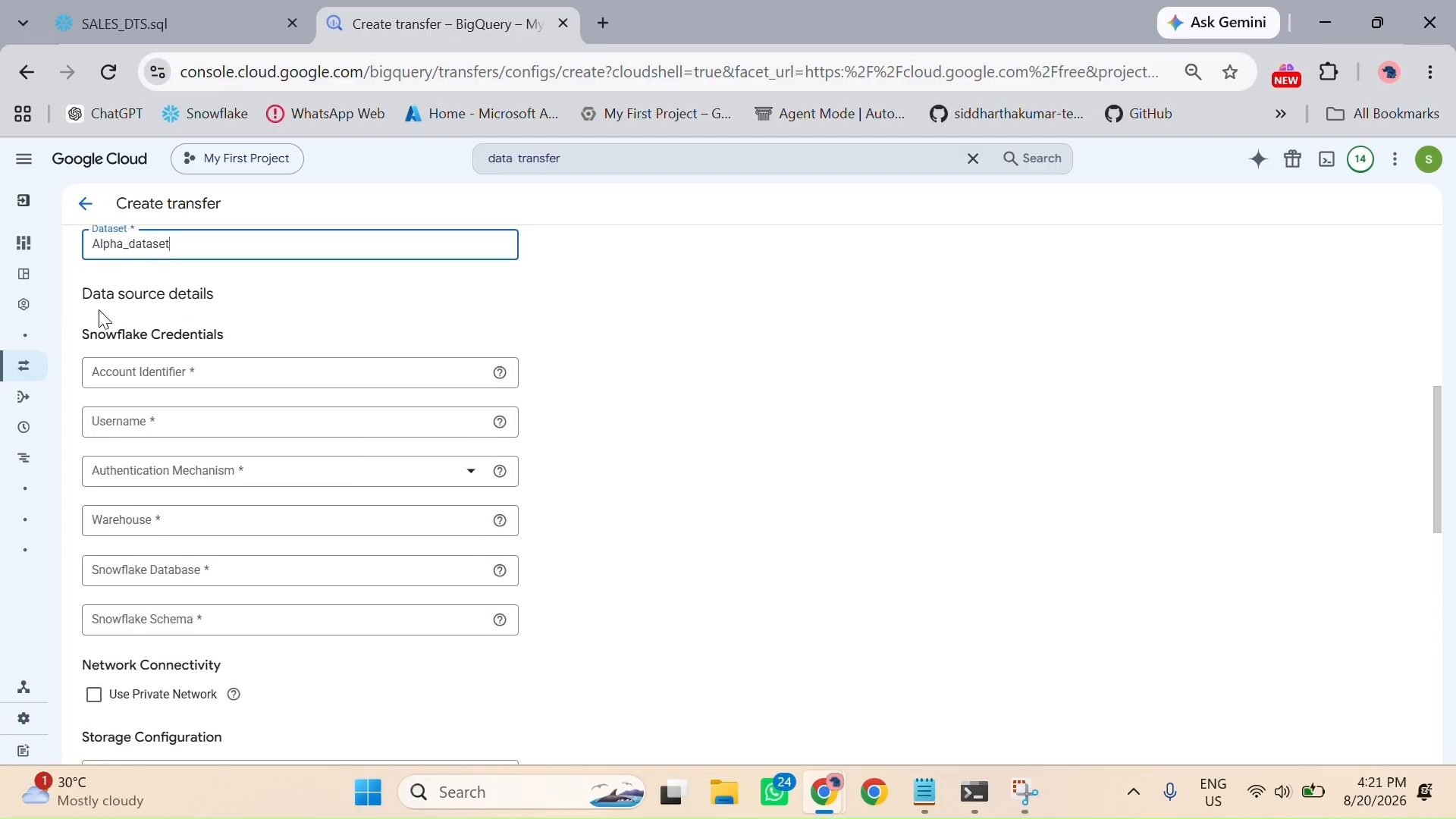
pyautogui.click(176, 6)
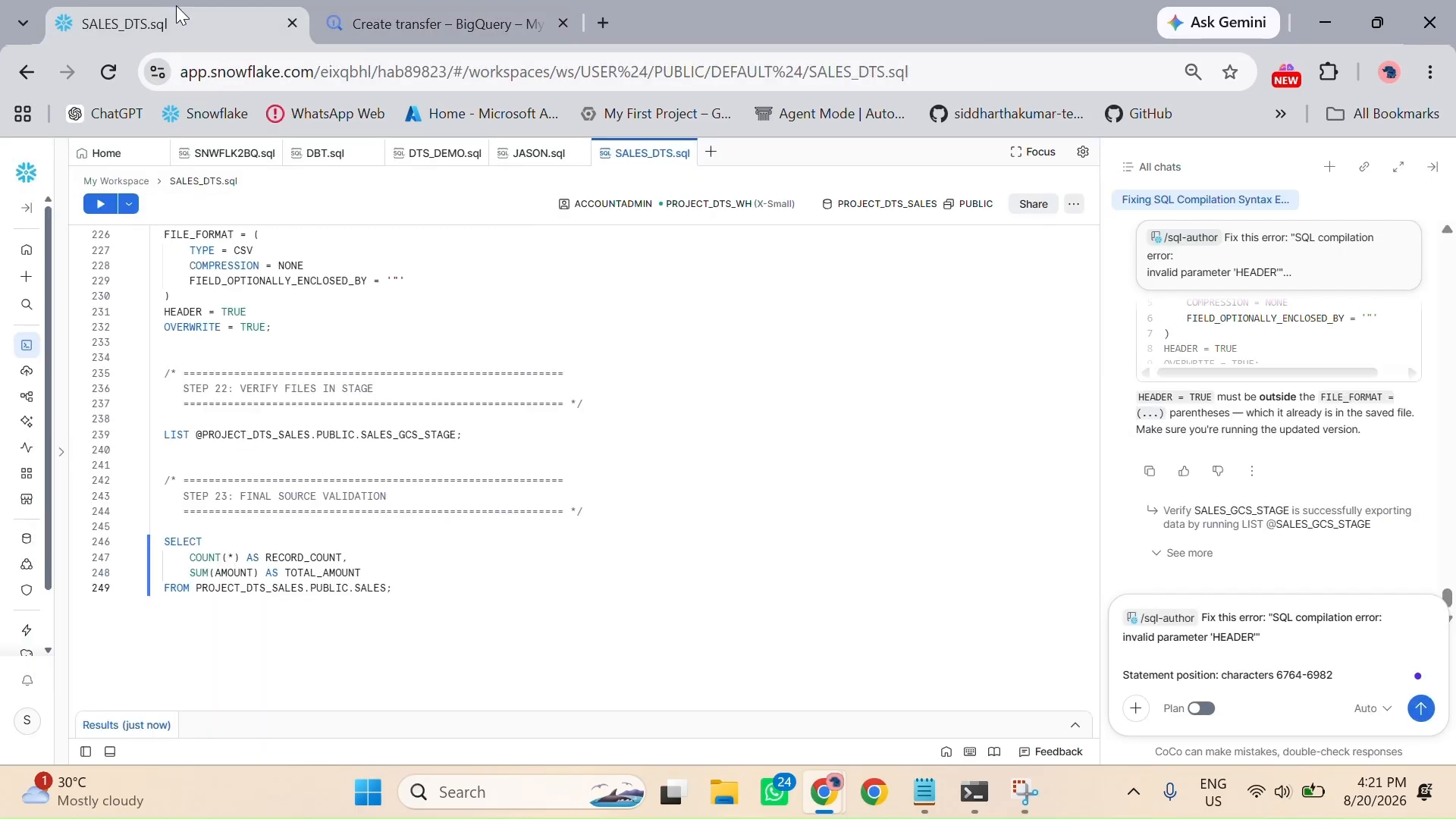
pyautogui.click(28, 723)
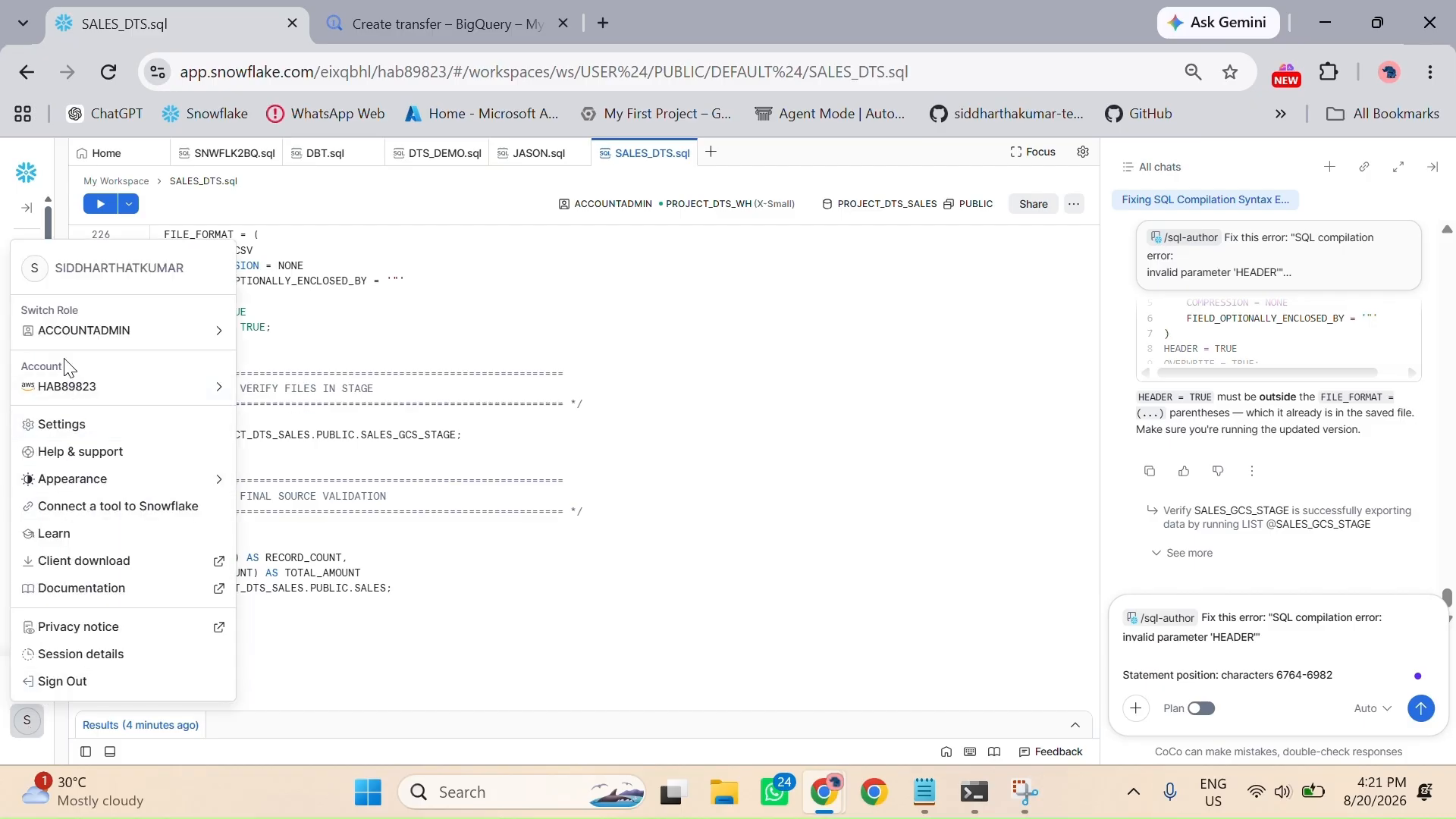
pyautogui.moveTo(104, 343)
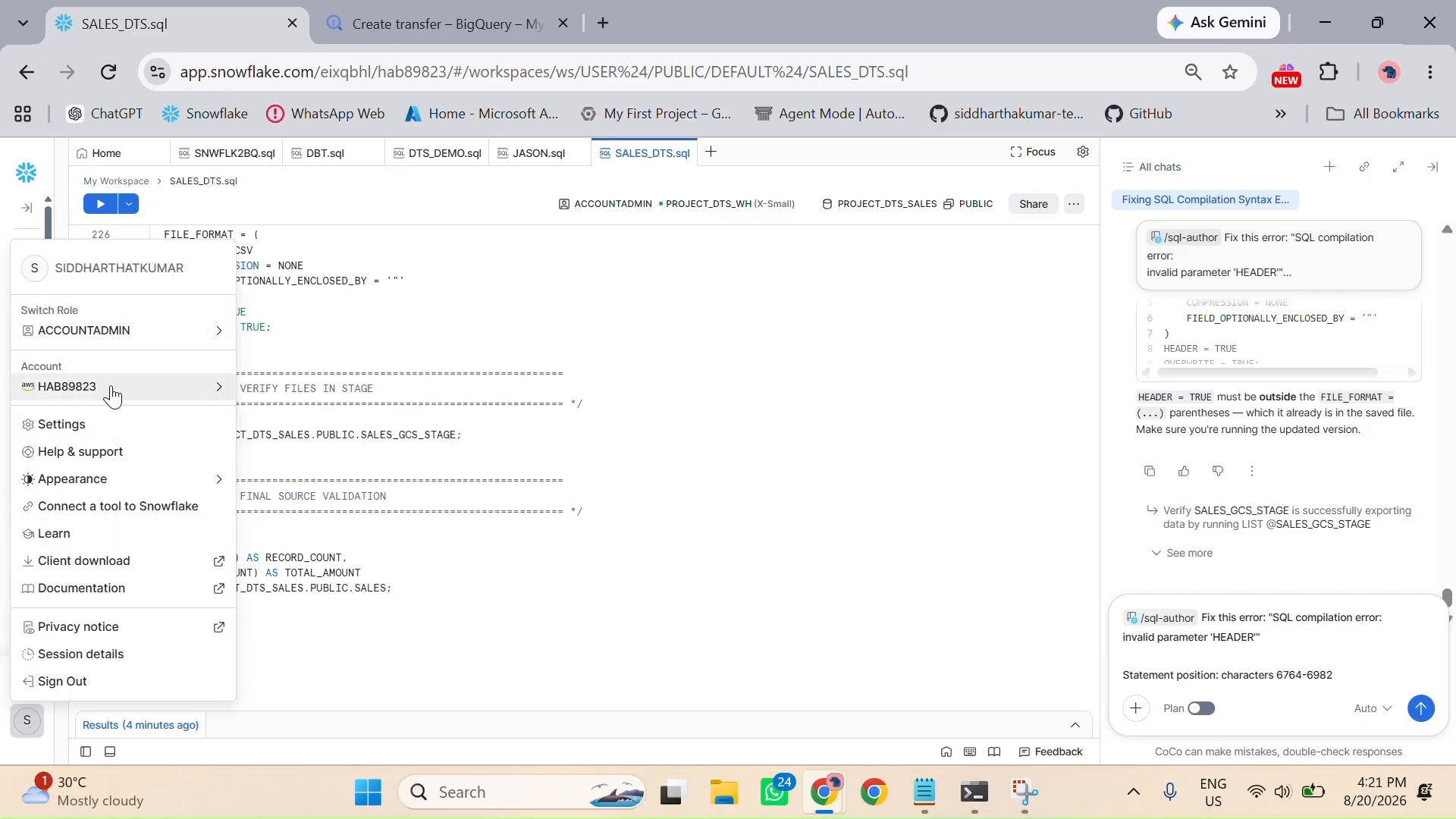
pyautogui.moveTo(113, 388)
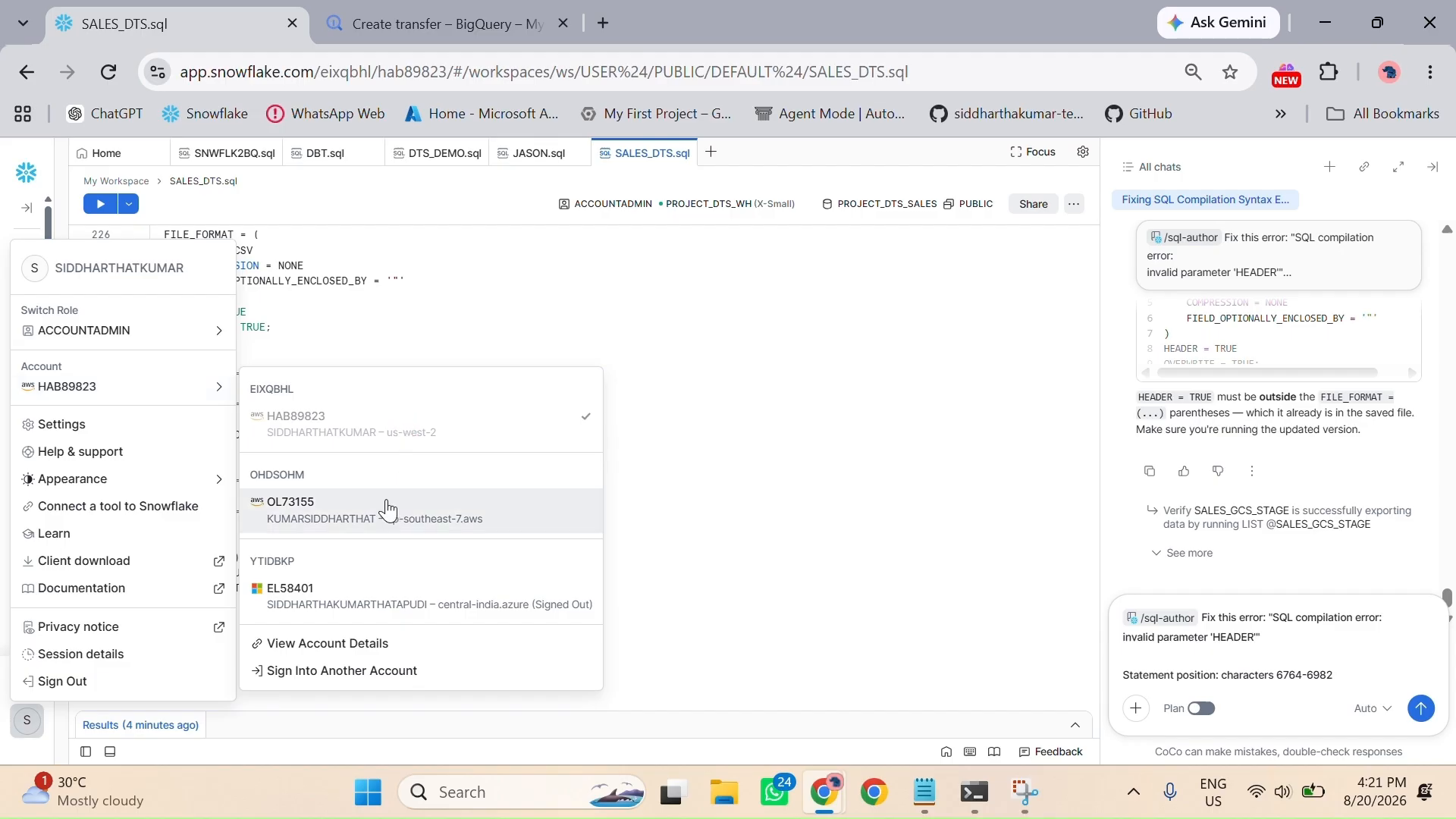
pyautogui.click(310, 646)
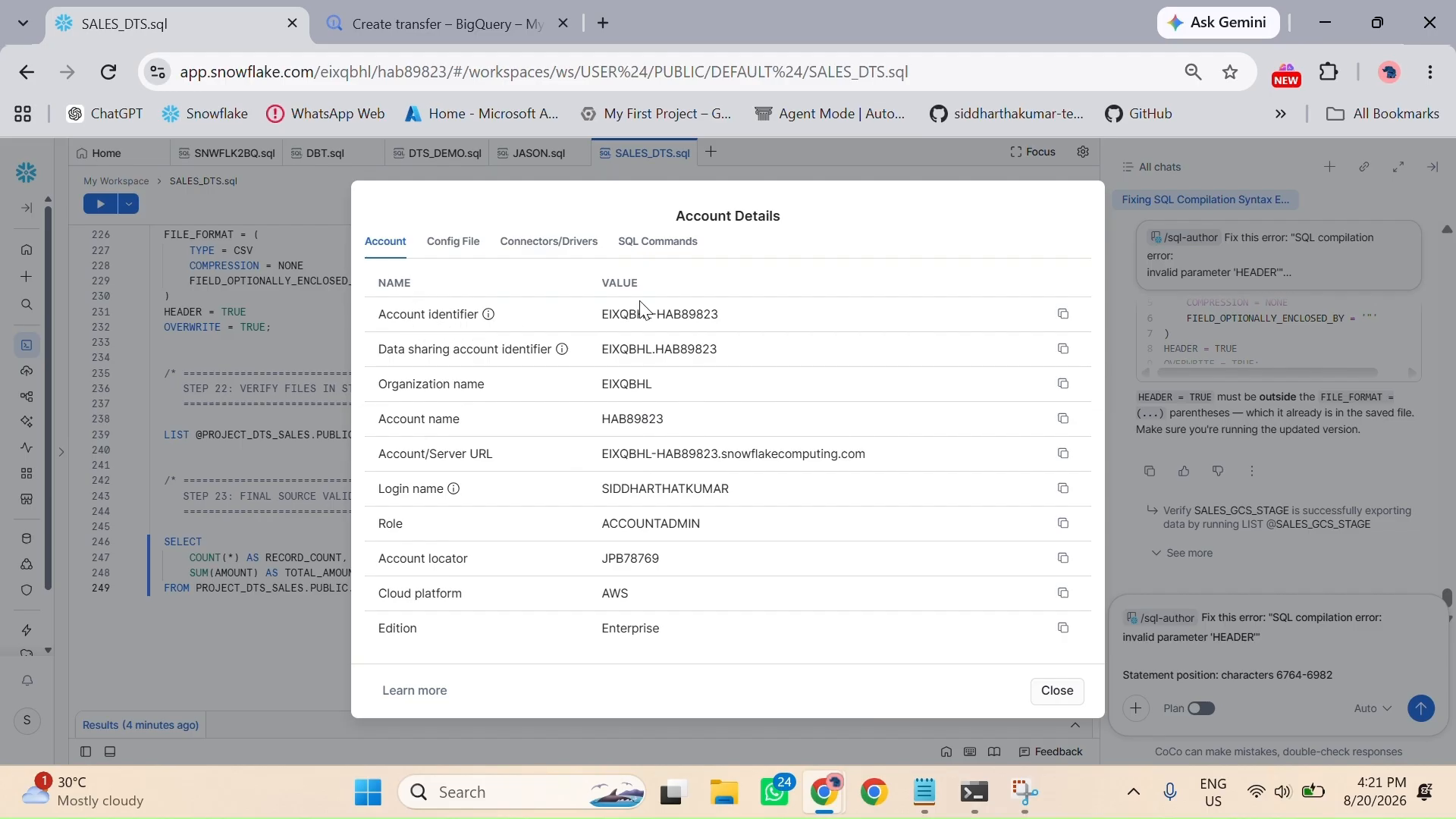
pyautogui.moveTo(603, 323); pyautogui.dragTo(806, 315)
pyautogui.click(1063, 315)
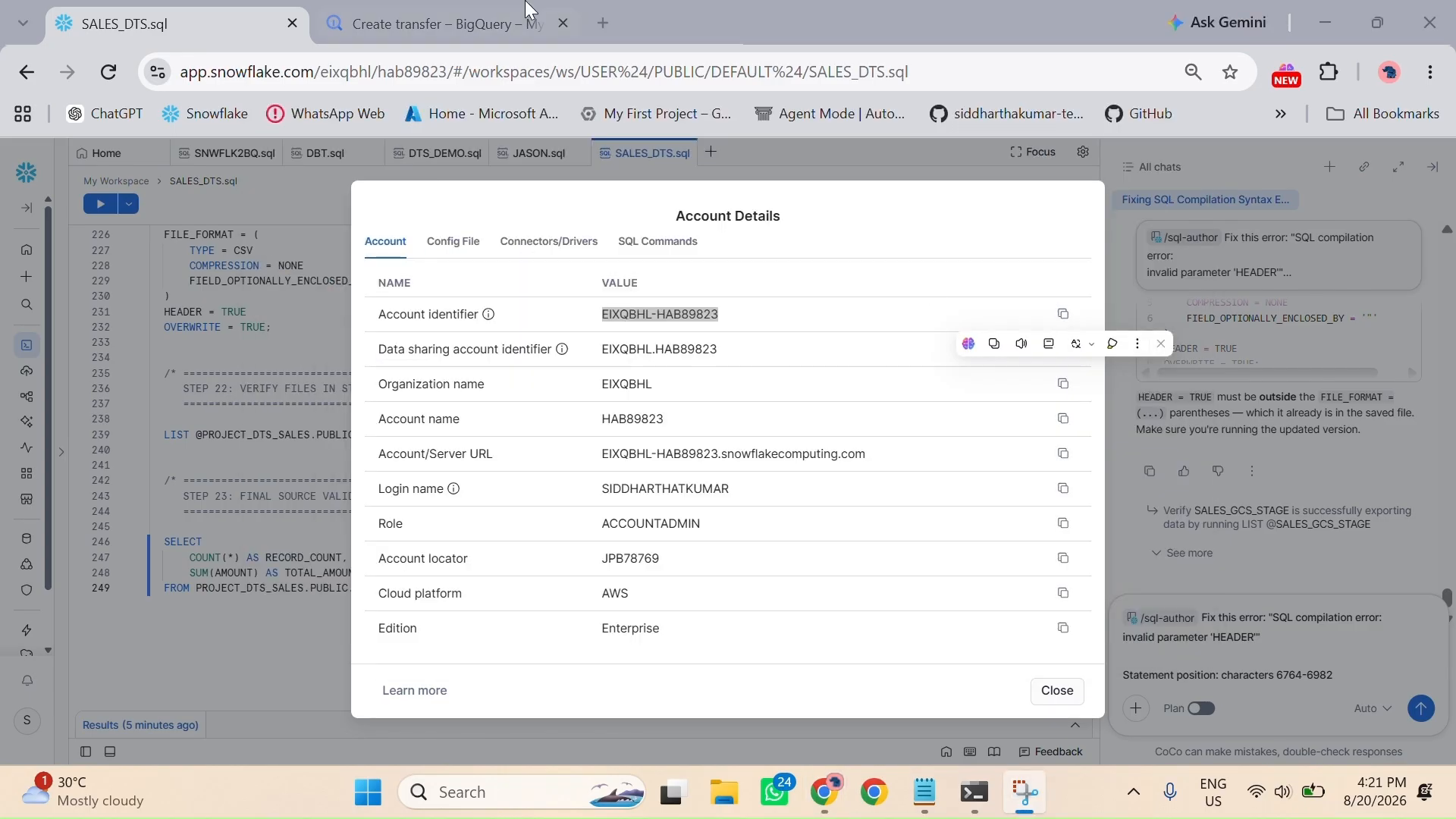
pyautogui.click(479, 9)
pyautogui.click(270, 369)
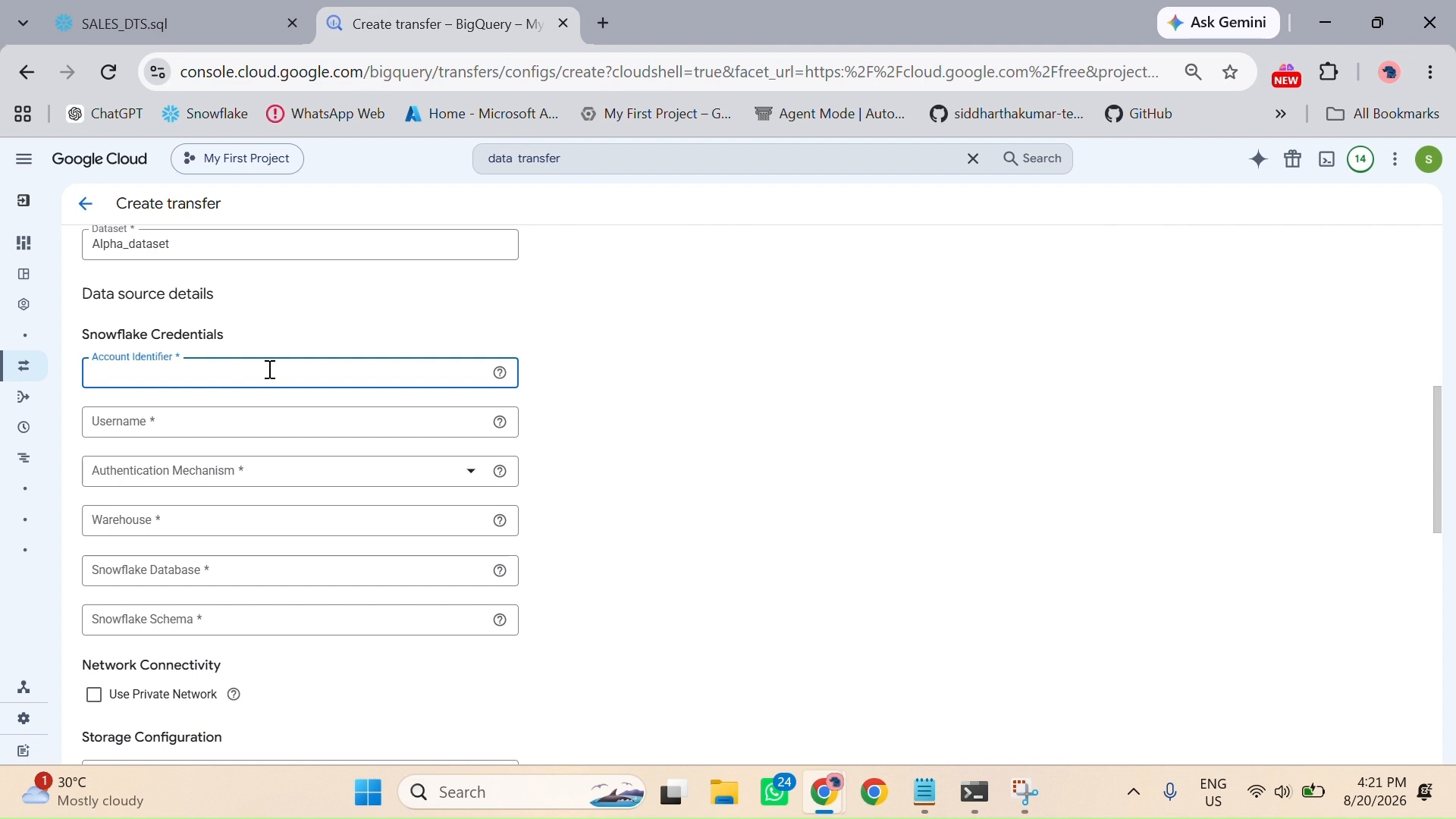
pyautogui.hotkey('ctrl', 'v')
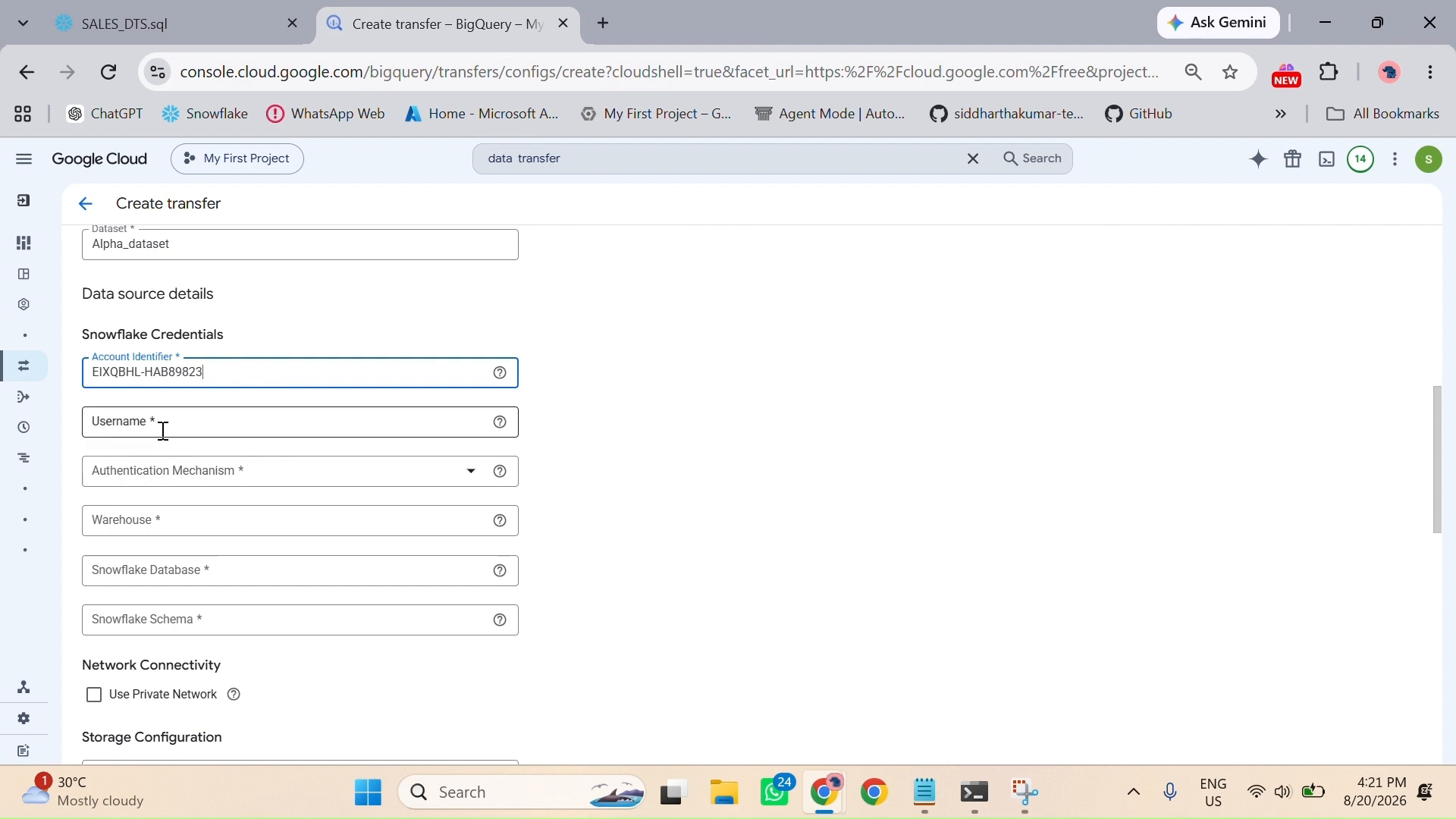
# Step: Copy the Snowflake login name into the transfer's Username and set the authentication mechanism to KEY_PAIR
pyautogui.click(171, 11)
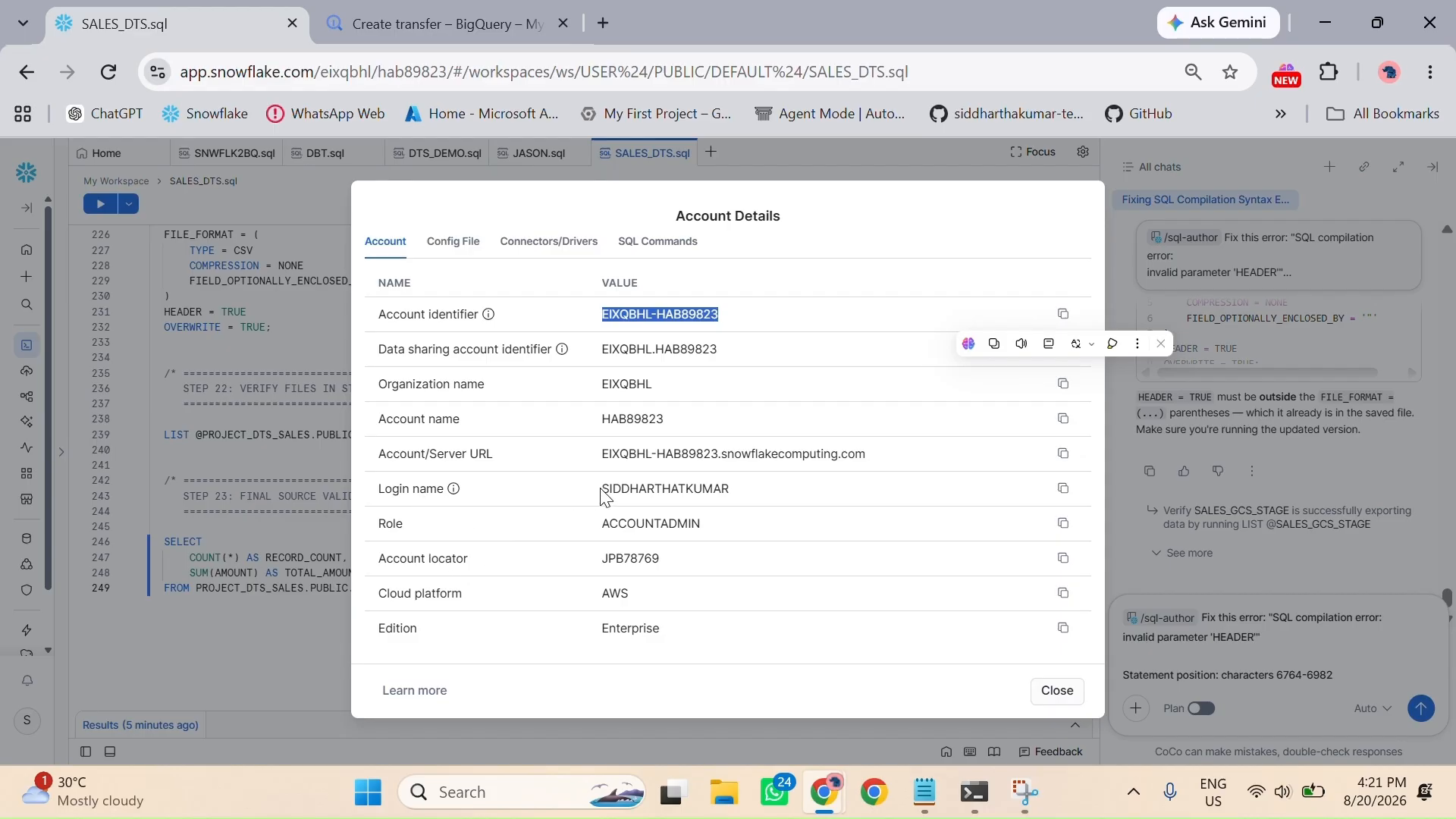
pyautogui.moveTo(605, 496); pyautogui.dragTo(802, 501)
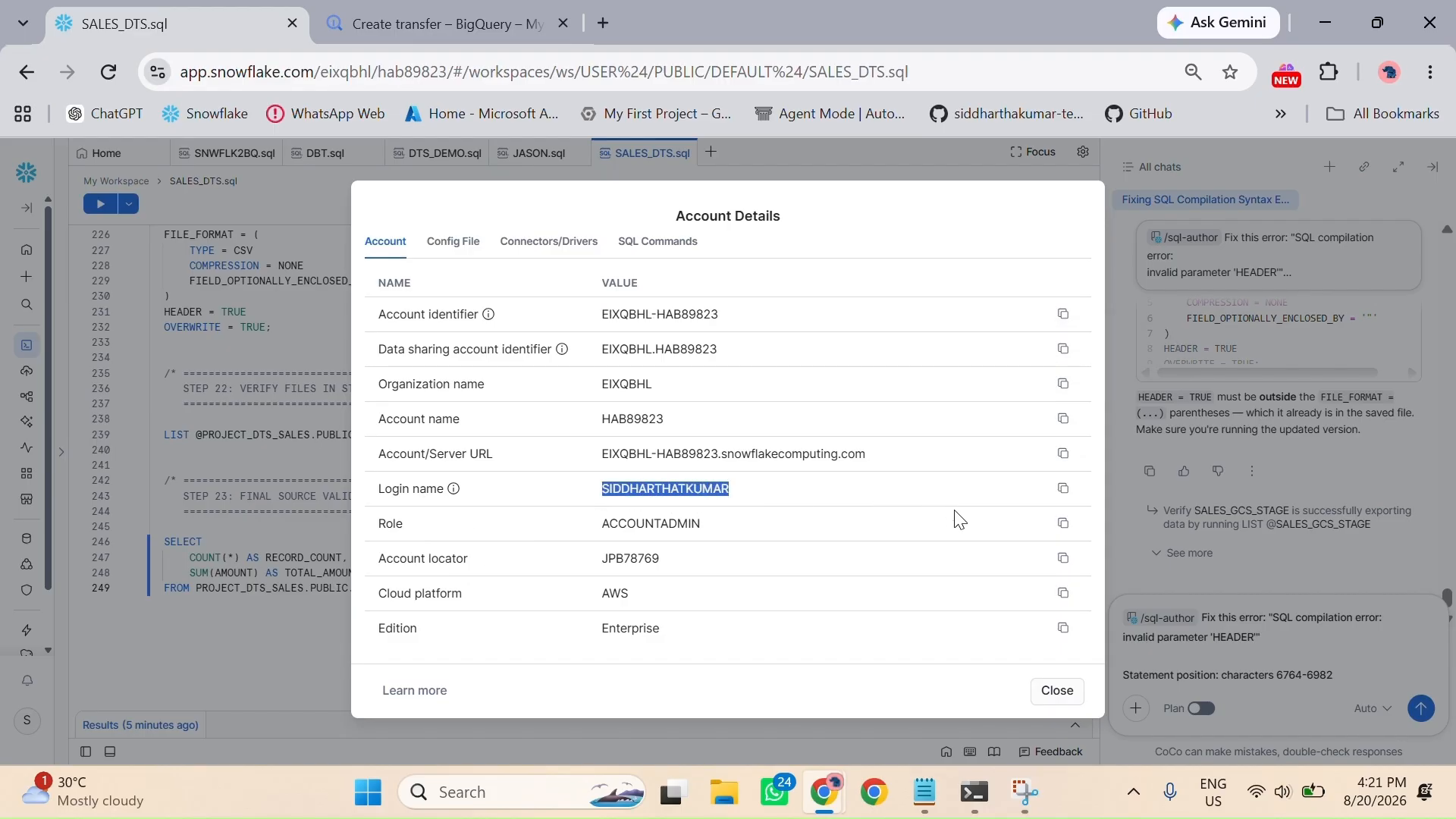
pyautogui.click(1063, 487)
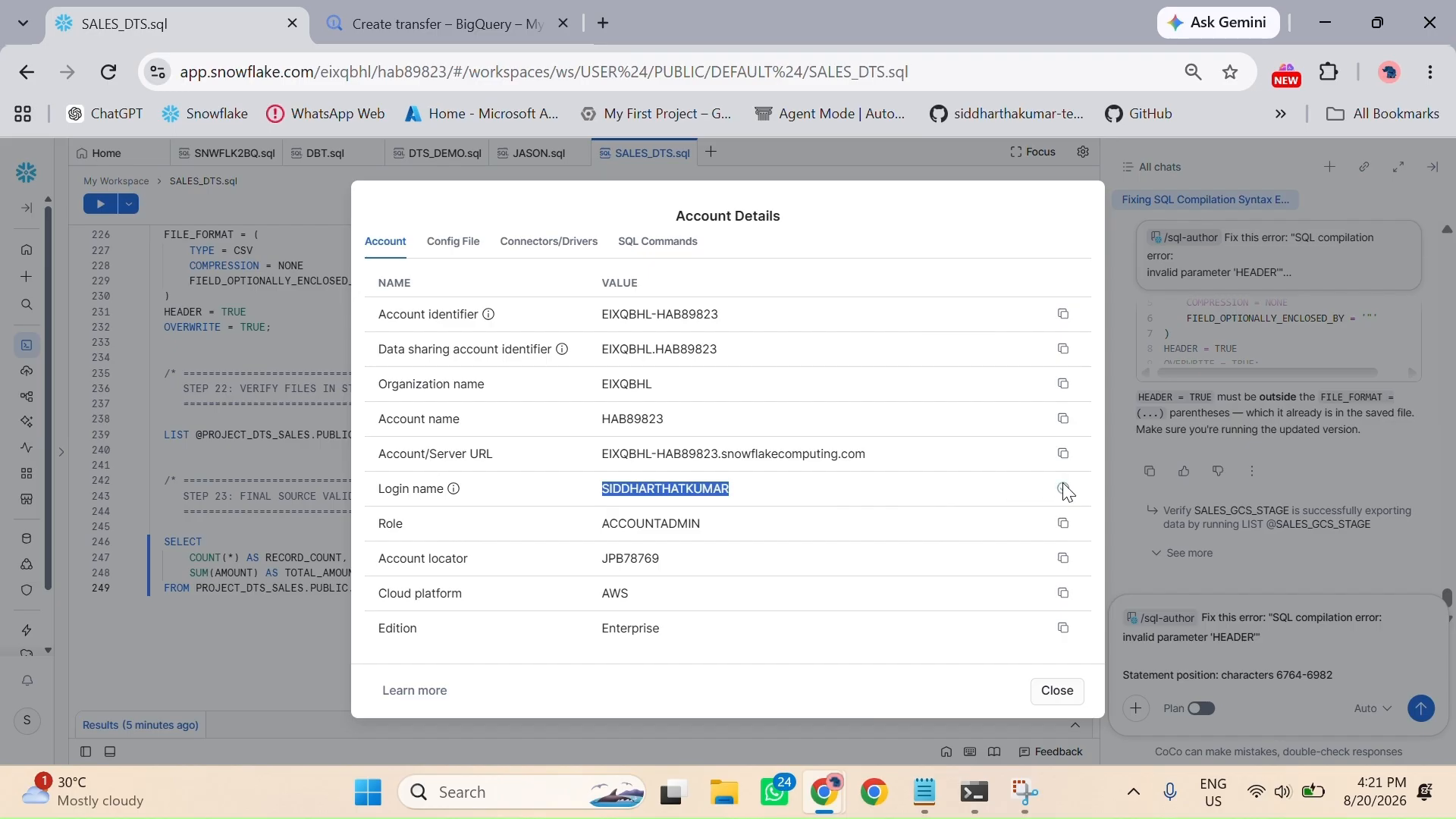
pyautogui.click(422, 23)
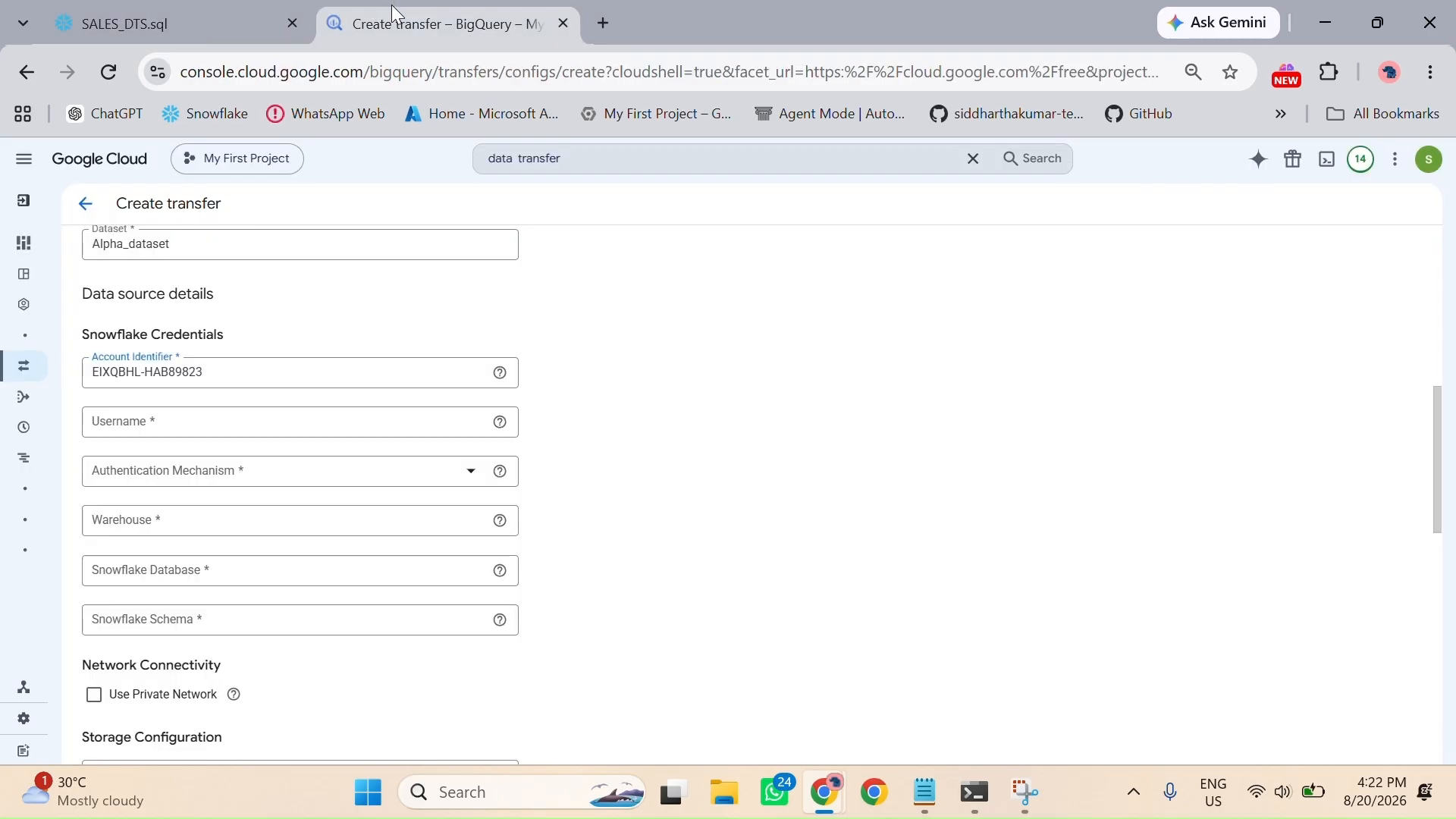
pyautogui.click(217, 425)
pyautogui.hotkey('ctrl', 'v')
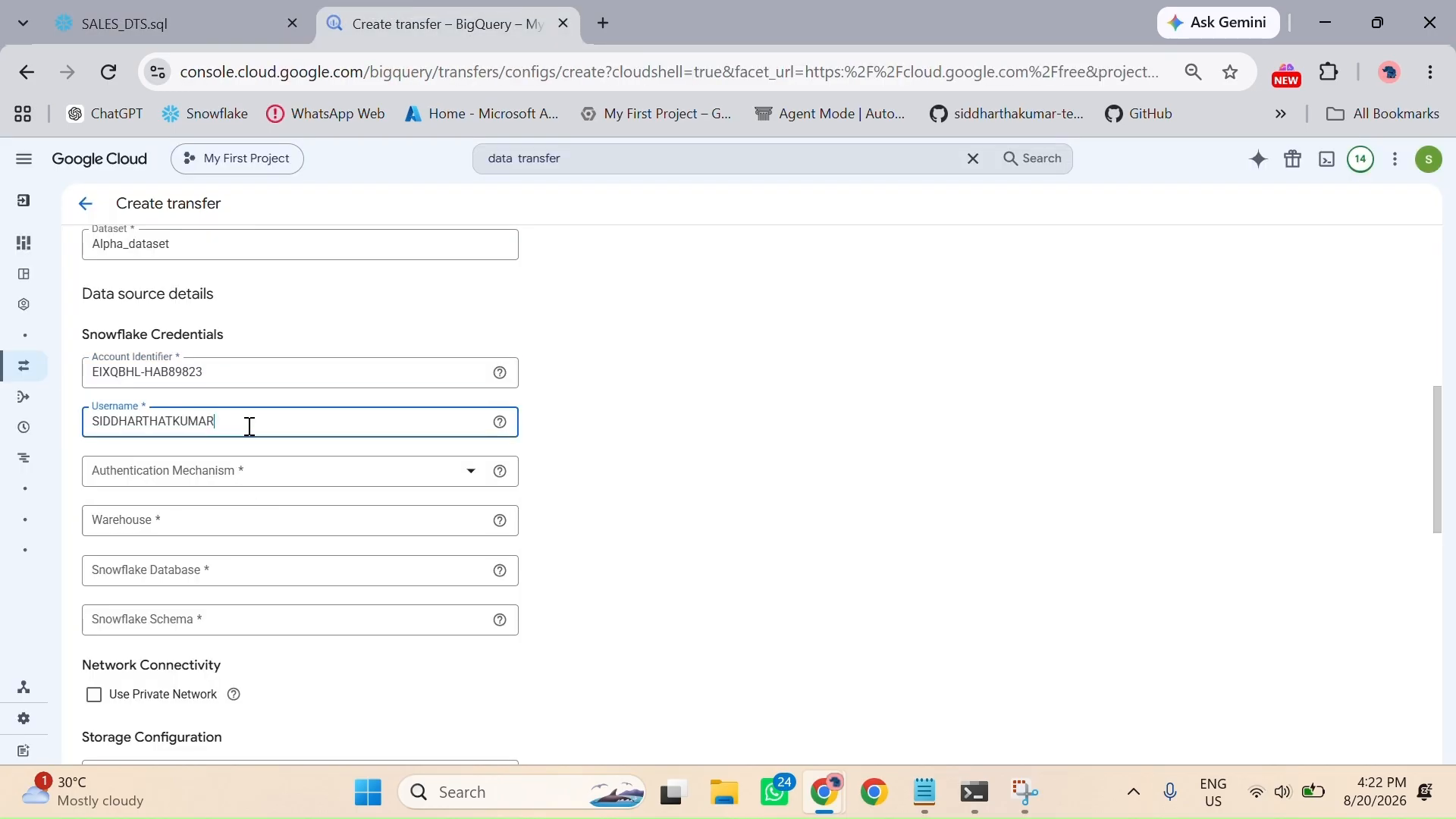
pyautogui.click(461, 471)
pyautogui.click(433, 509)
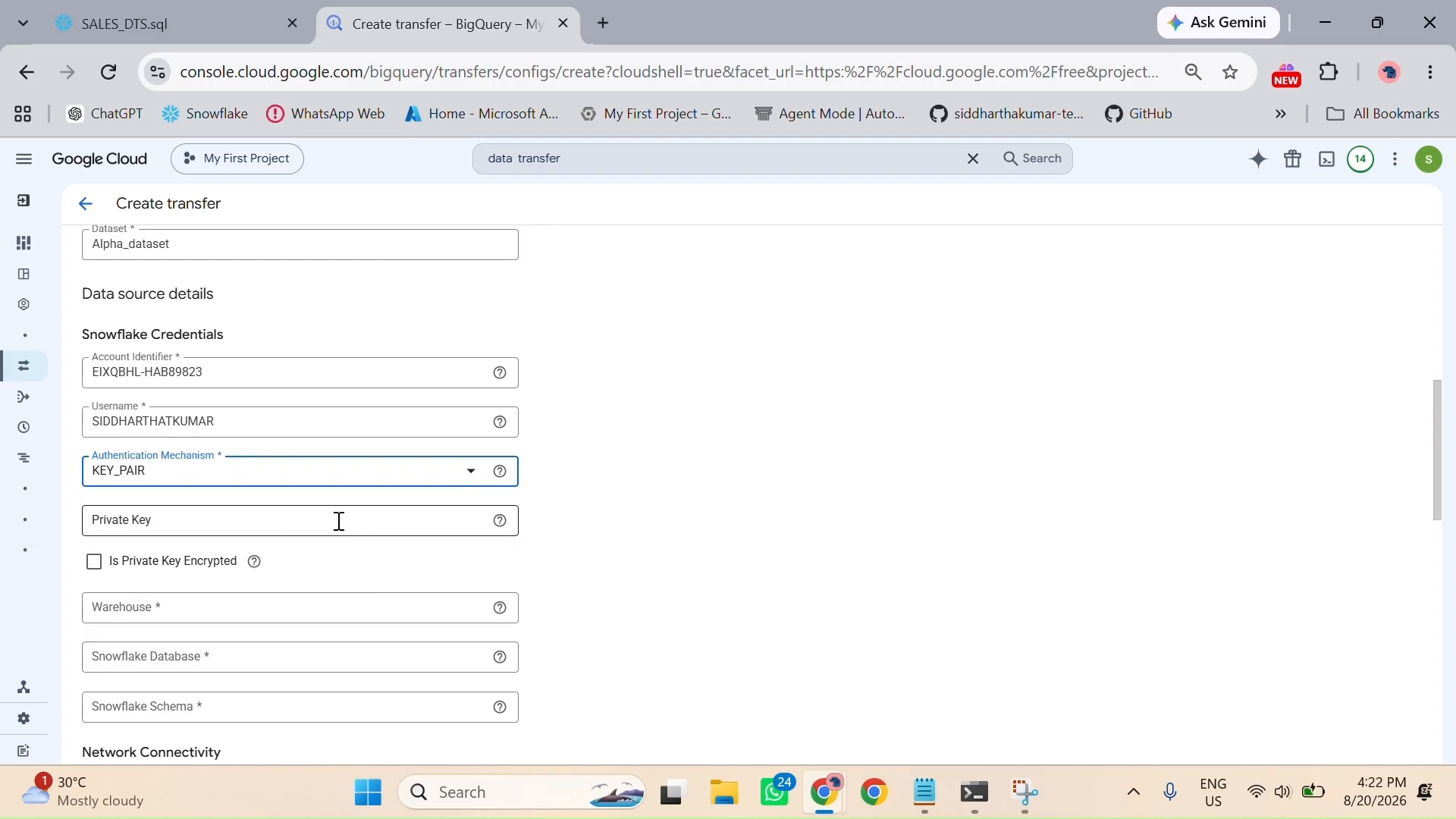
pyautogui.scroll(-1, 339, 524)
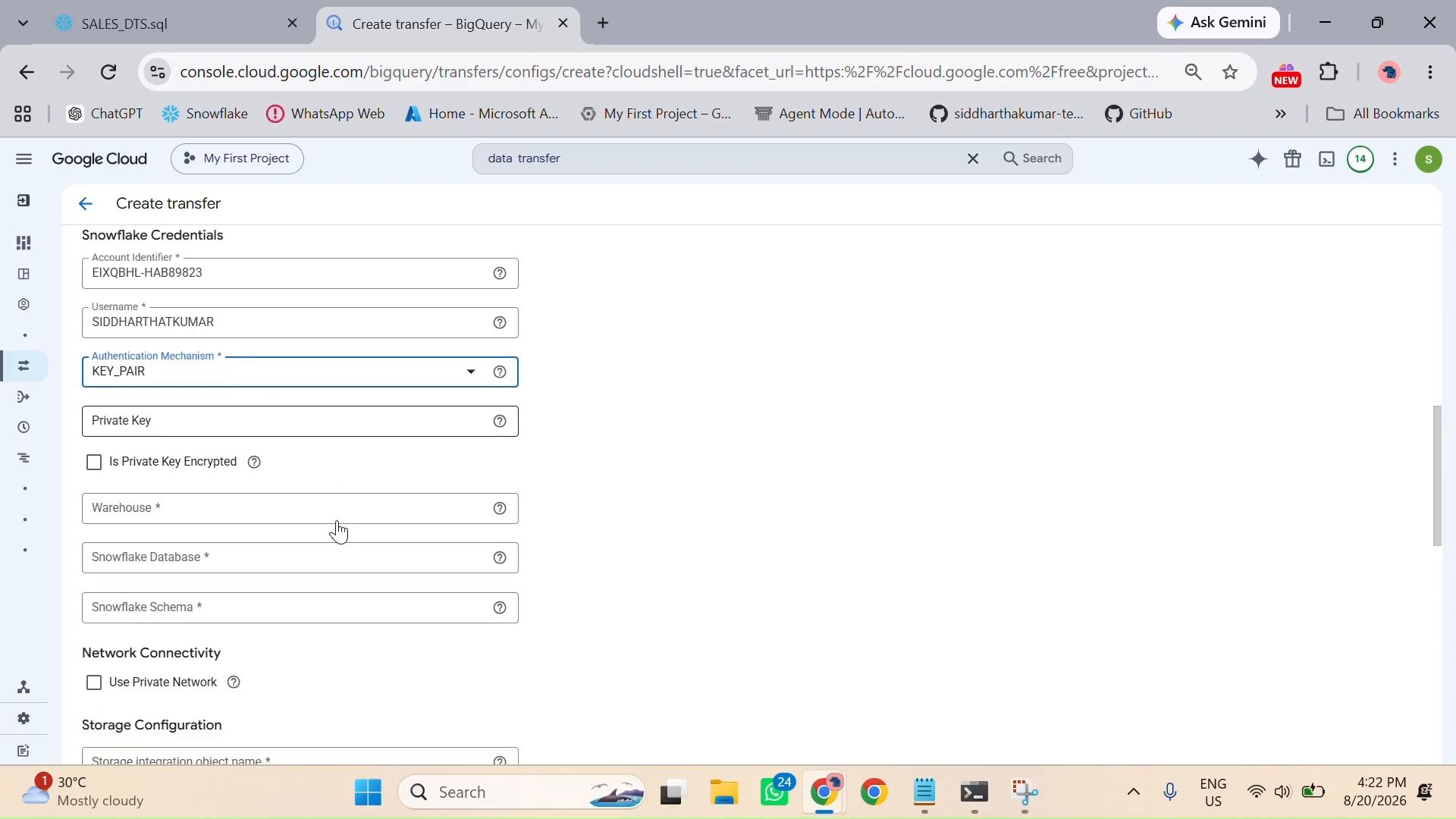
pyautogui.scroll(-1, 352, 459)
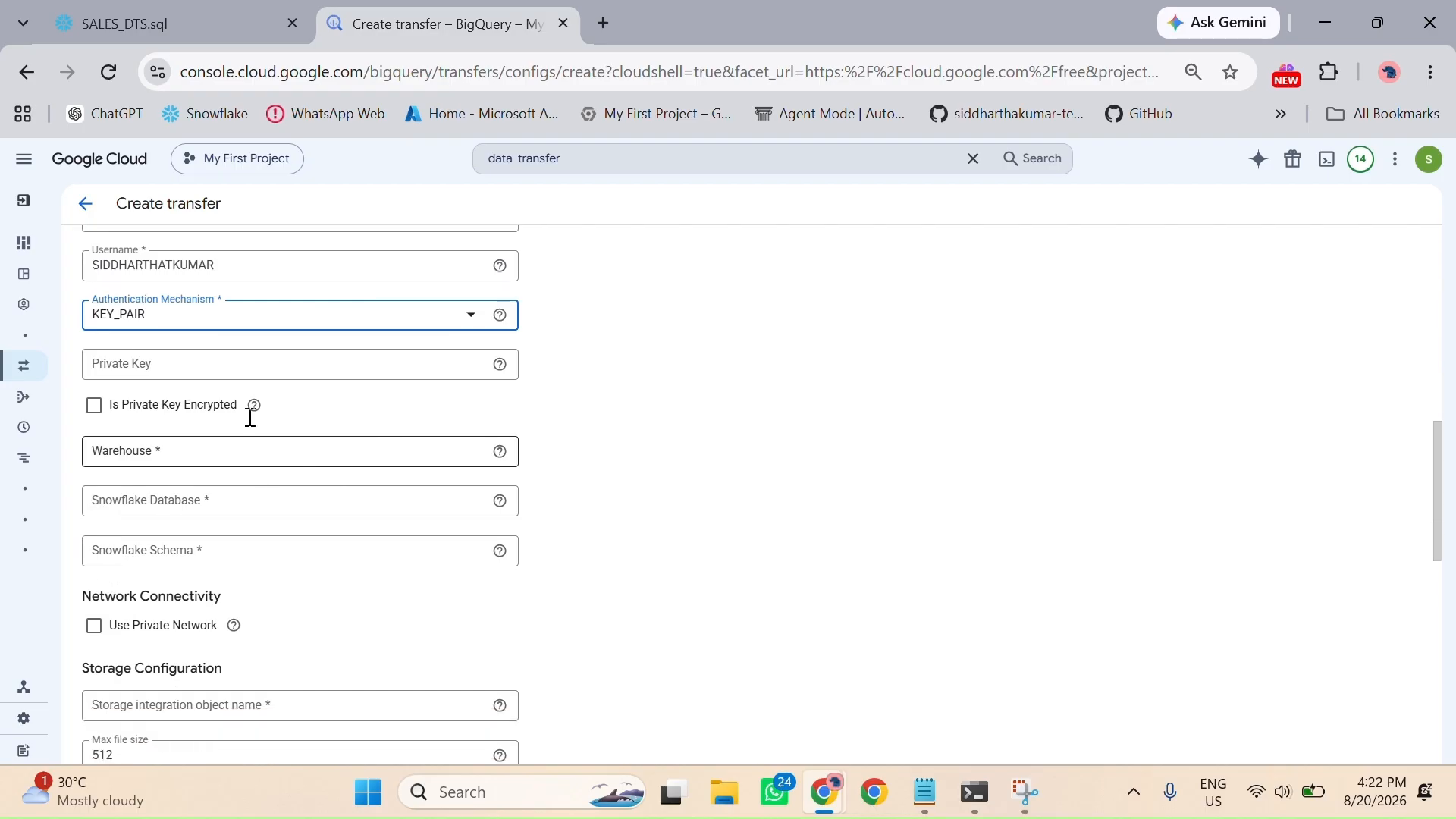
pyautogui.click(198, 7)
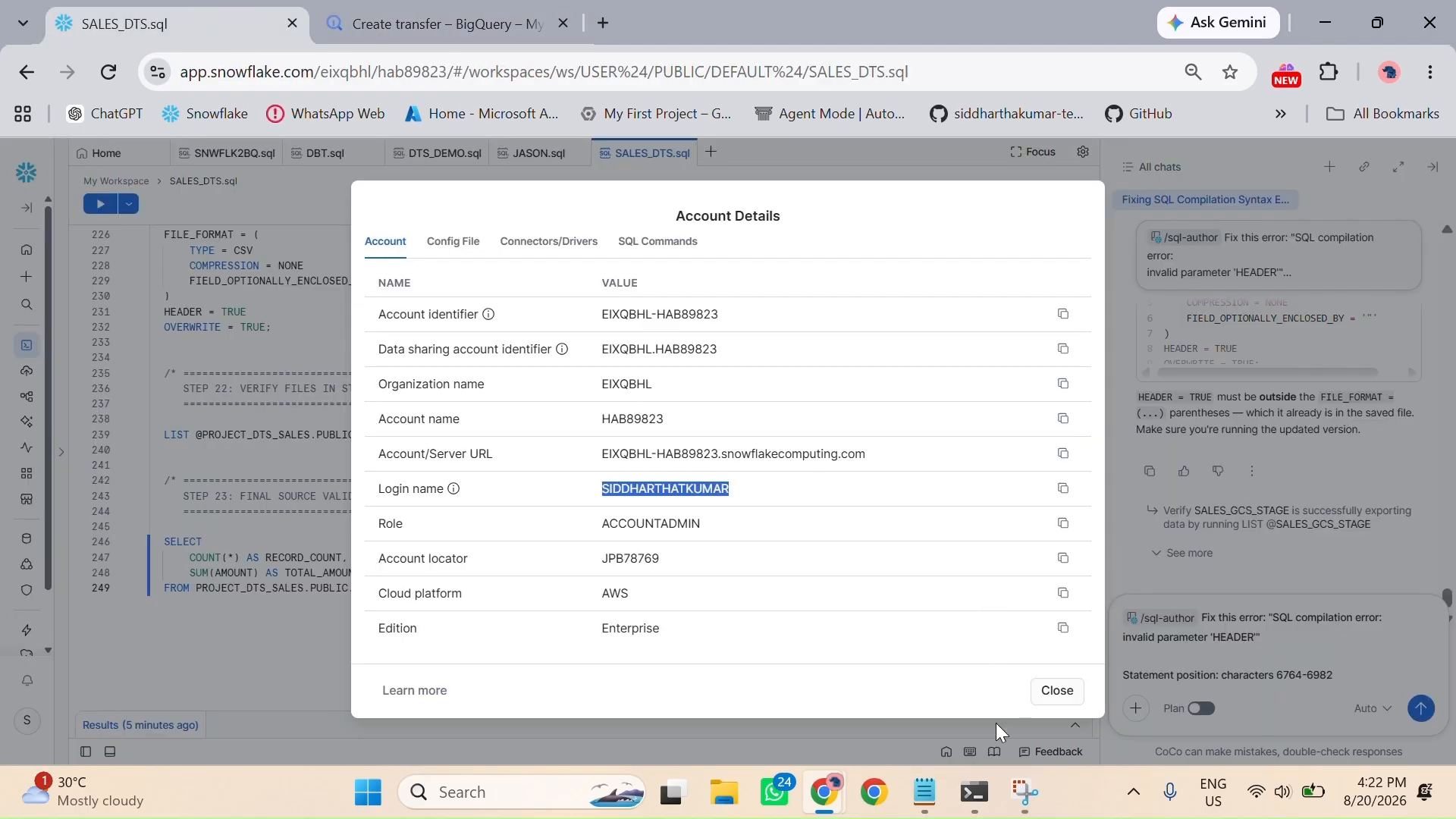
pyautogui.click(1057, 689)
pyautogui.scroll(15, 478, 413)
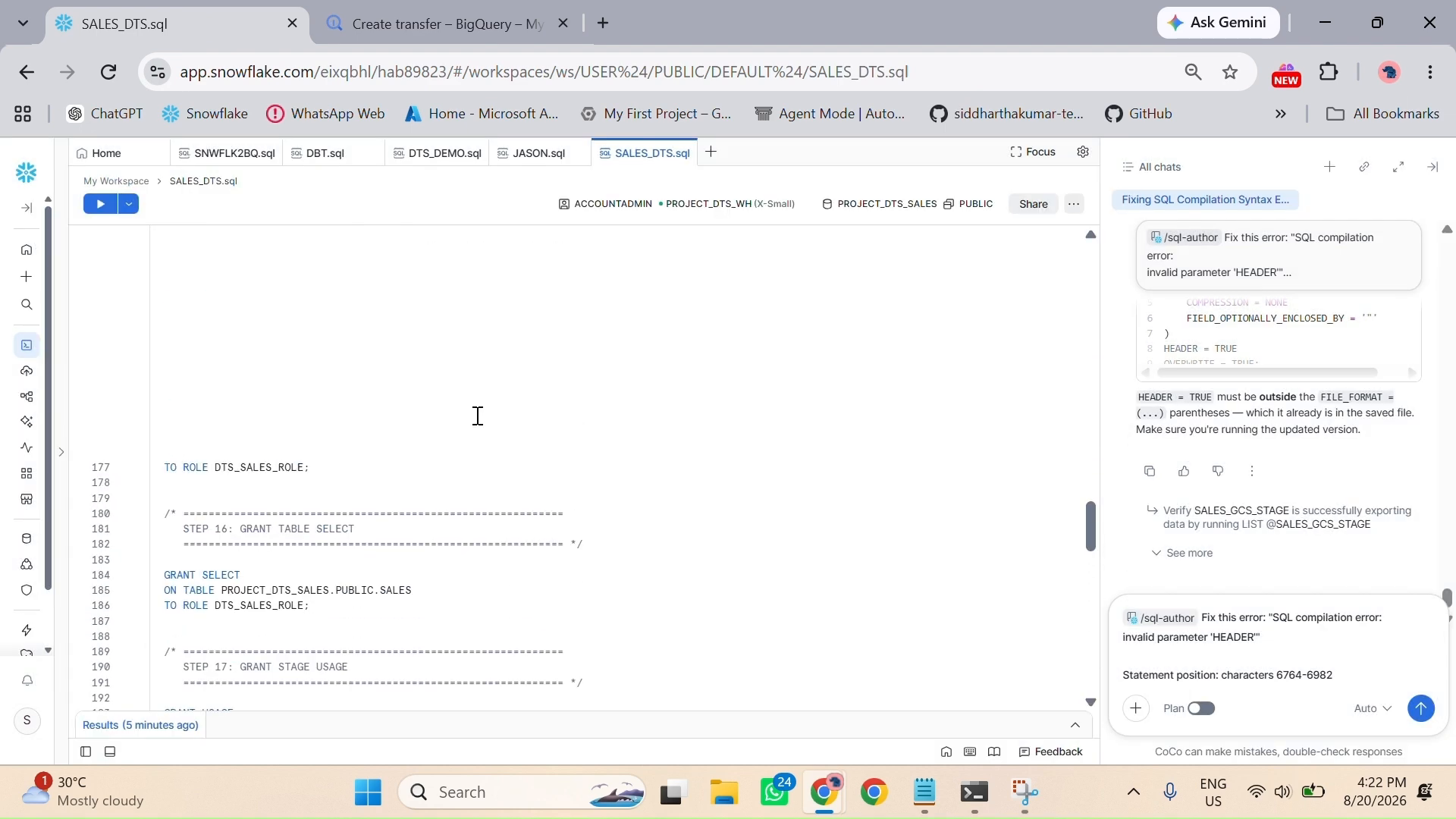
pyautogui.scroll(-3, 478, 416)
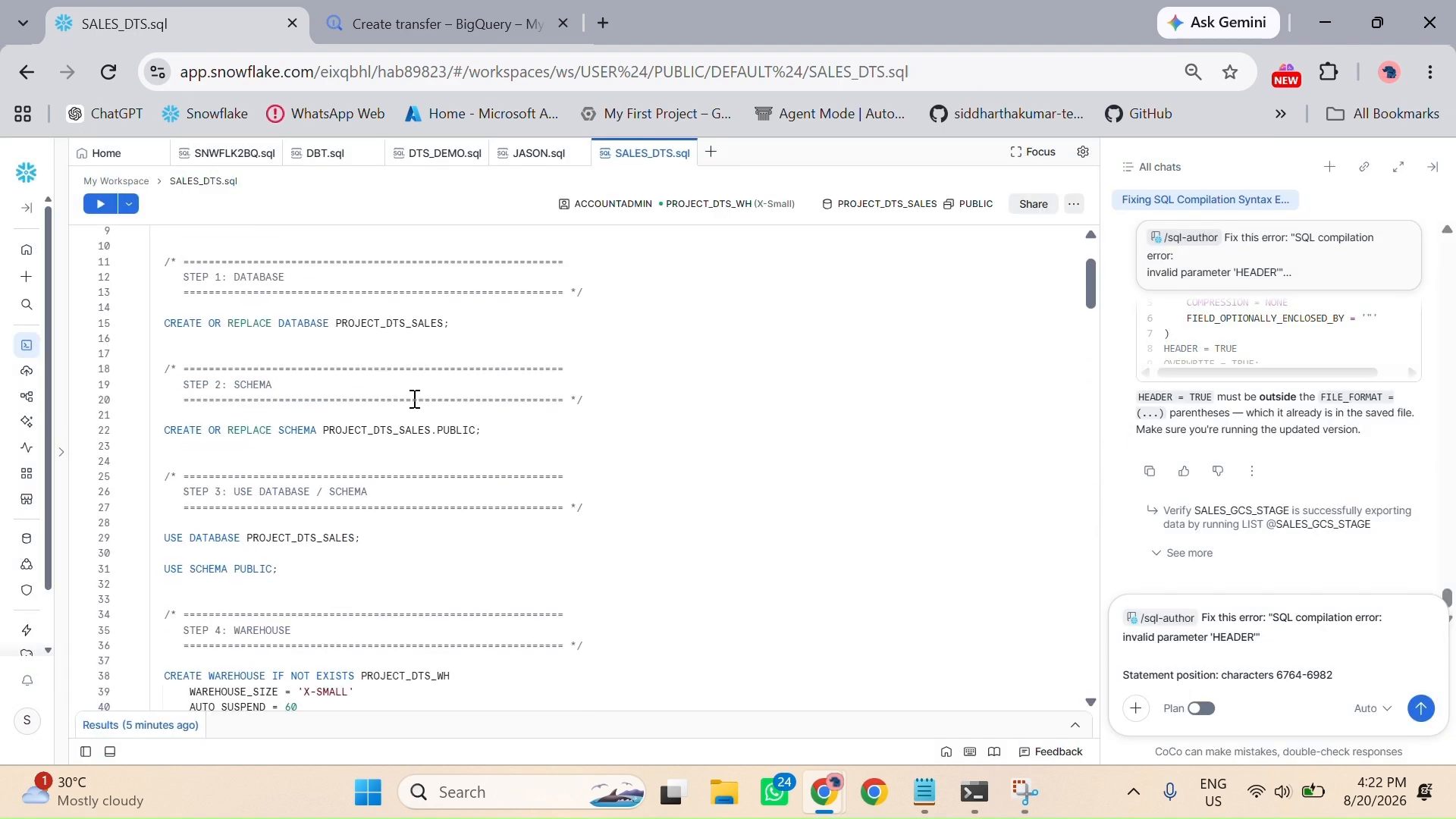
pyautogui.scroll(-3, 408, 528)
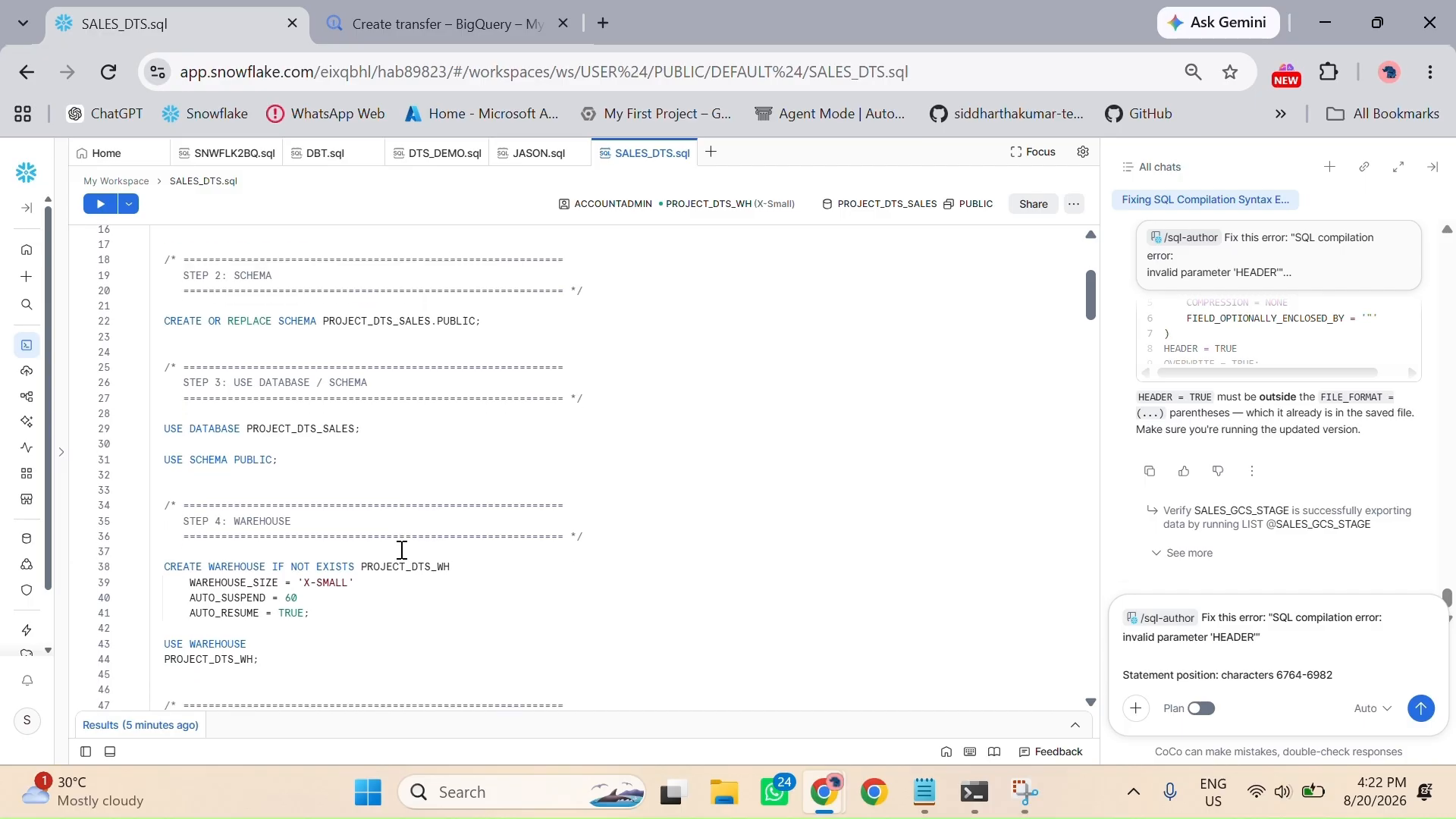
pyautogui.scroll(-3, 379, 599)
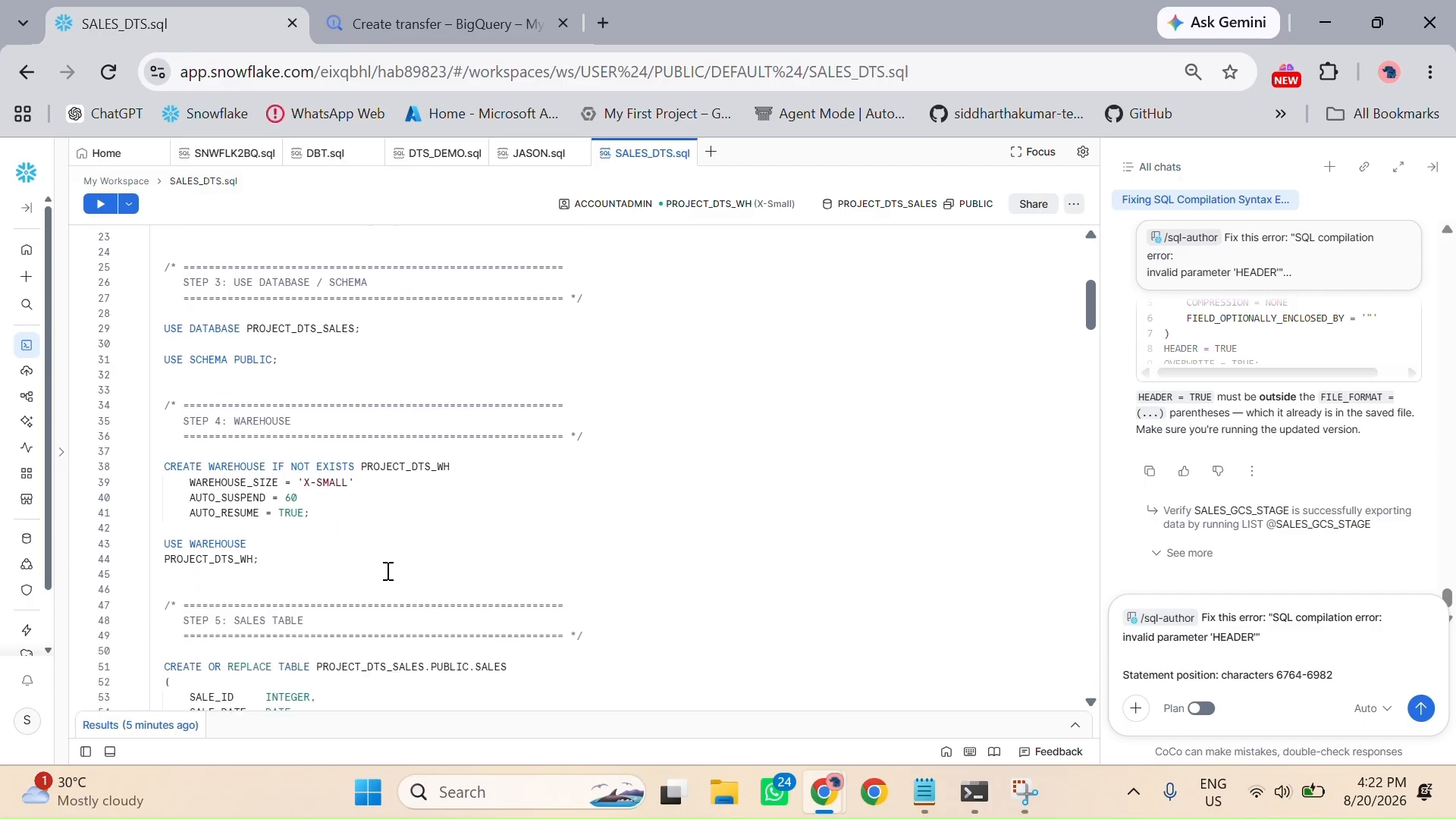
pyautogui.doubleClick(406, 466)
pyautogui.hotkey('ctrl', 'c')
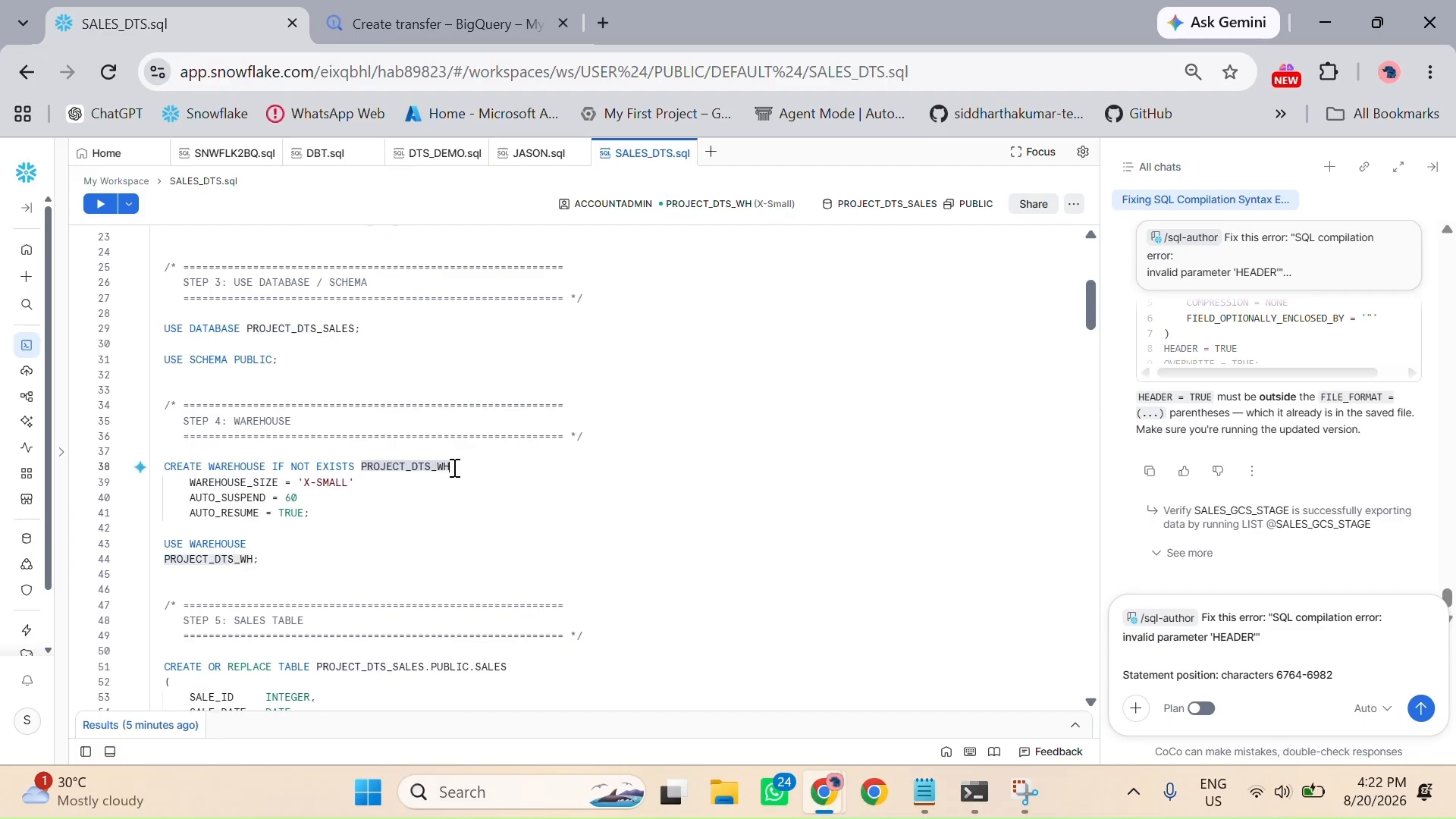
pyautogui.click(396, 24)
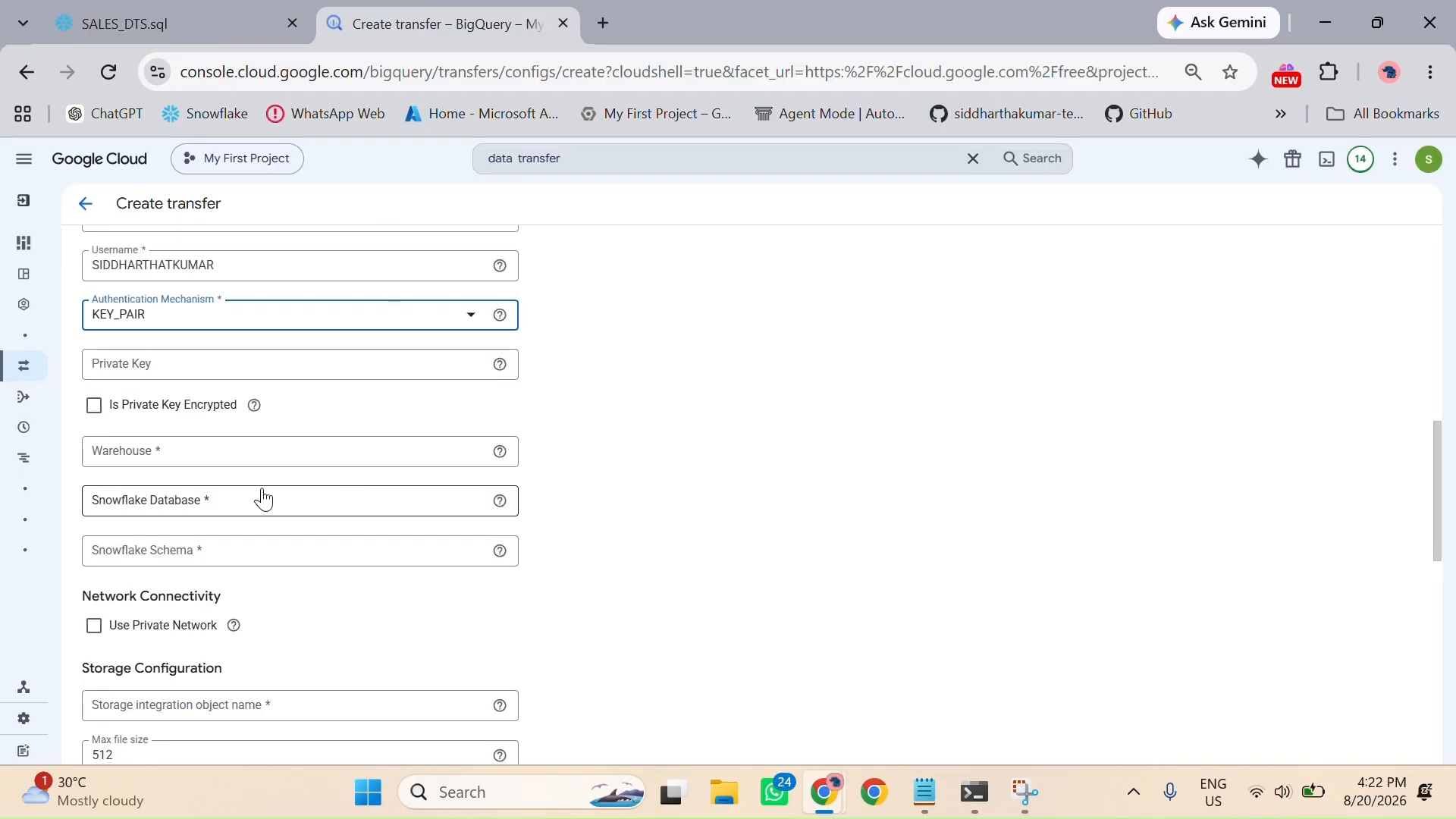
pyautogui.click(250, 454)
pyautogui.hotkey('ctrl', 'v')
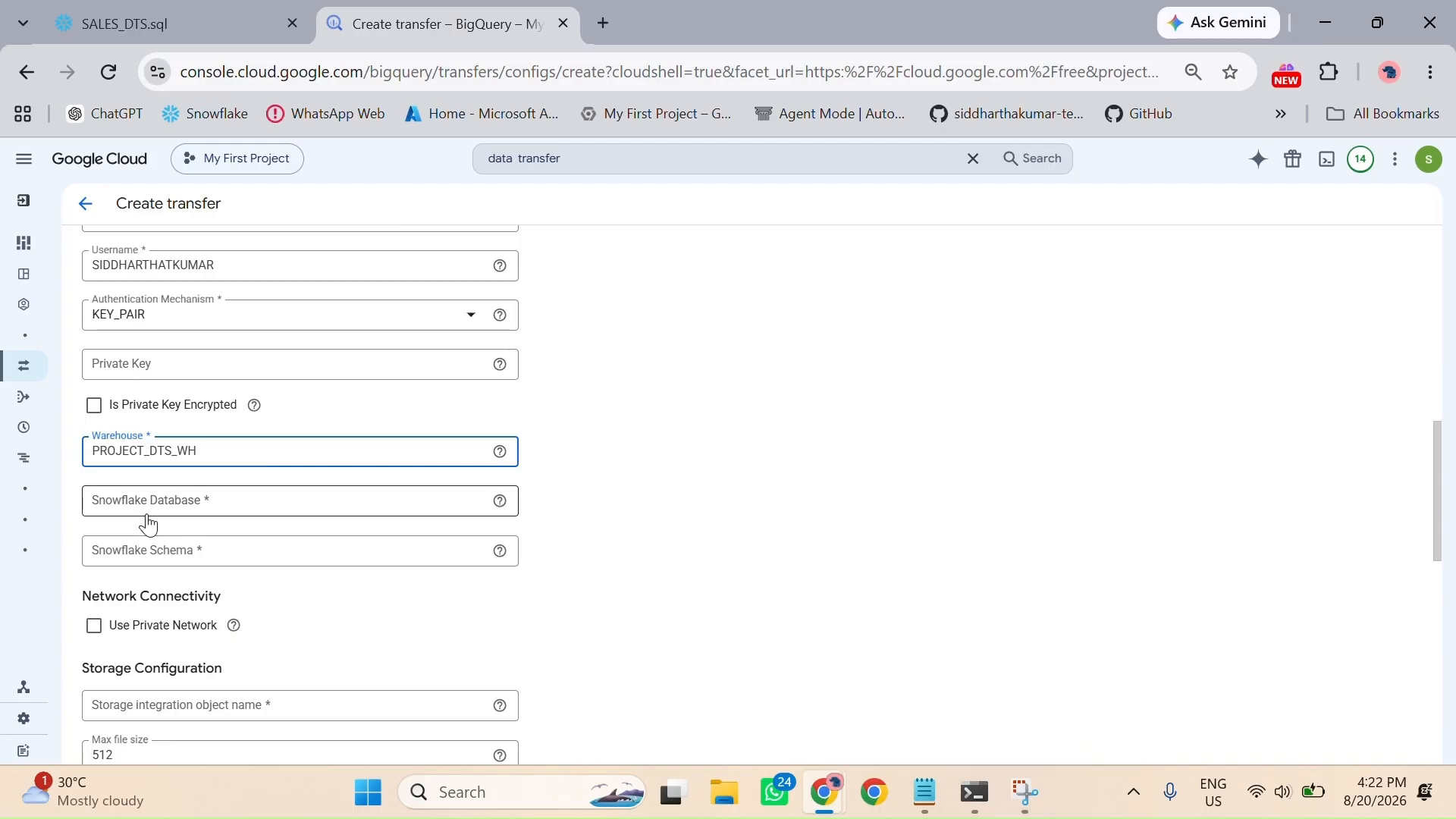
# Step: Copy the database name PROJECT_DTS_SALES from the Snowflake script into the transfer's Snowflake Database
pyautogui.click(162, 30)
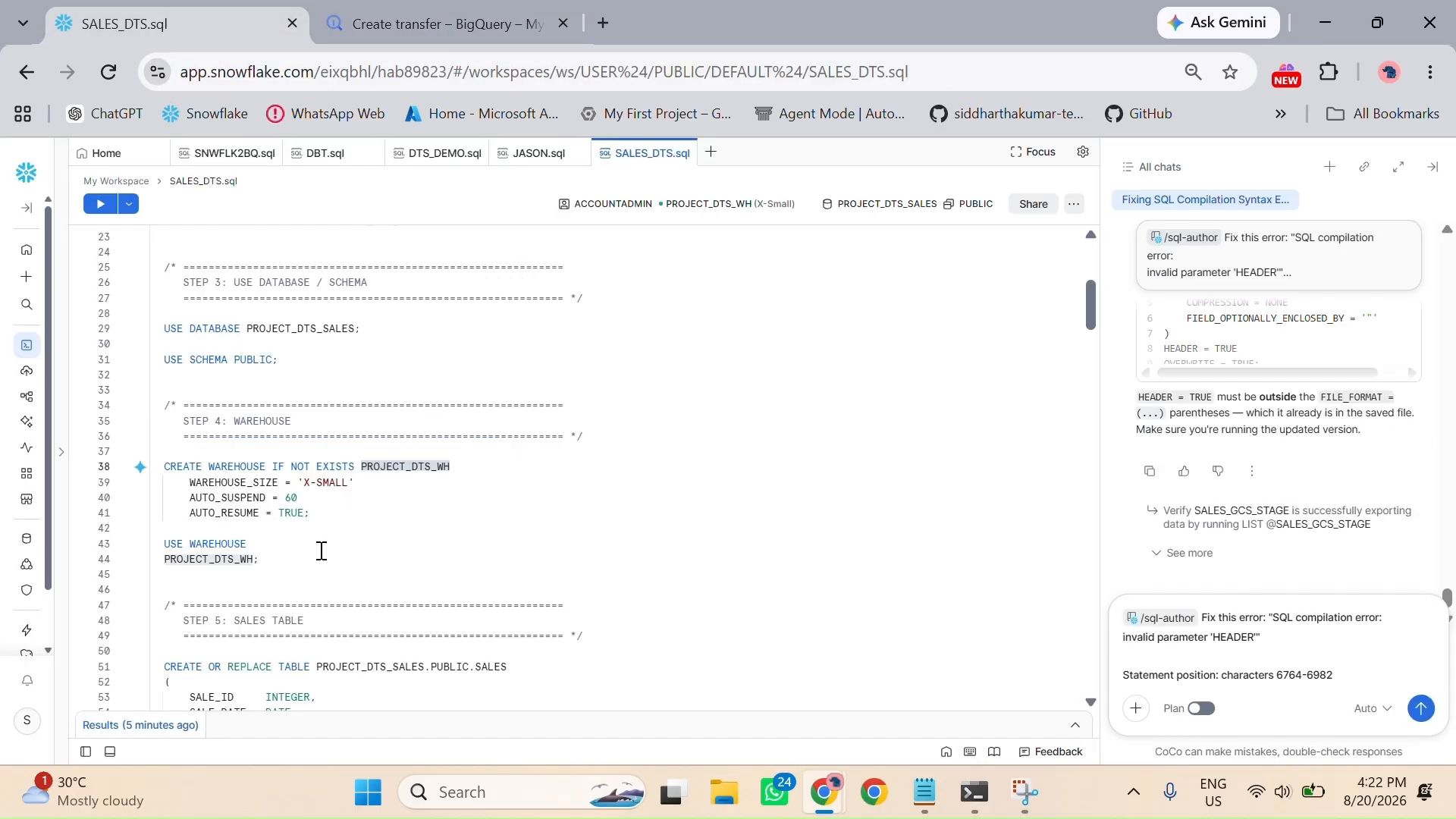
pyautogui.scroll(2, 321, 338)
pyautogui.scroll(2, 308, 433)
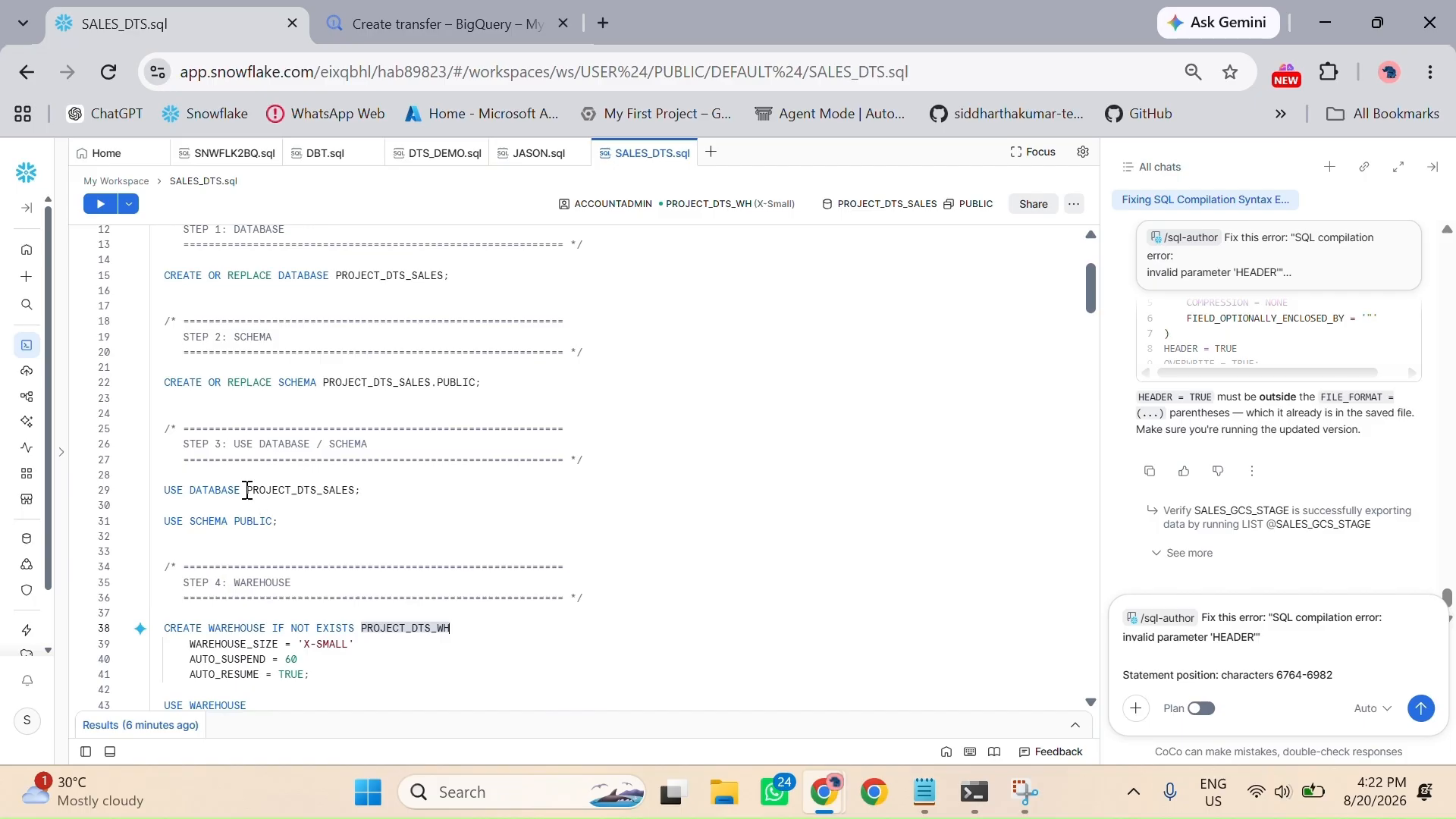
pyautogui.moveTo(247, 490); pyautogui.dragTo(354, 490)
pyautogui.hotkey('ctrl', 'c')
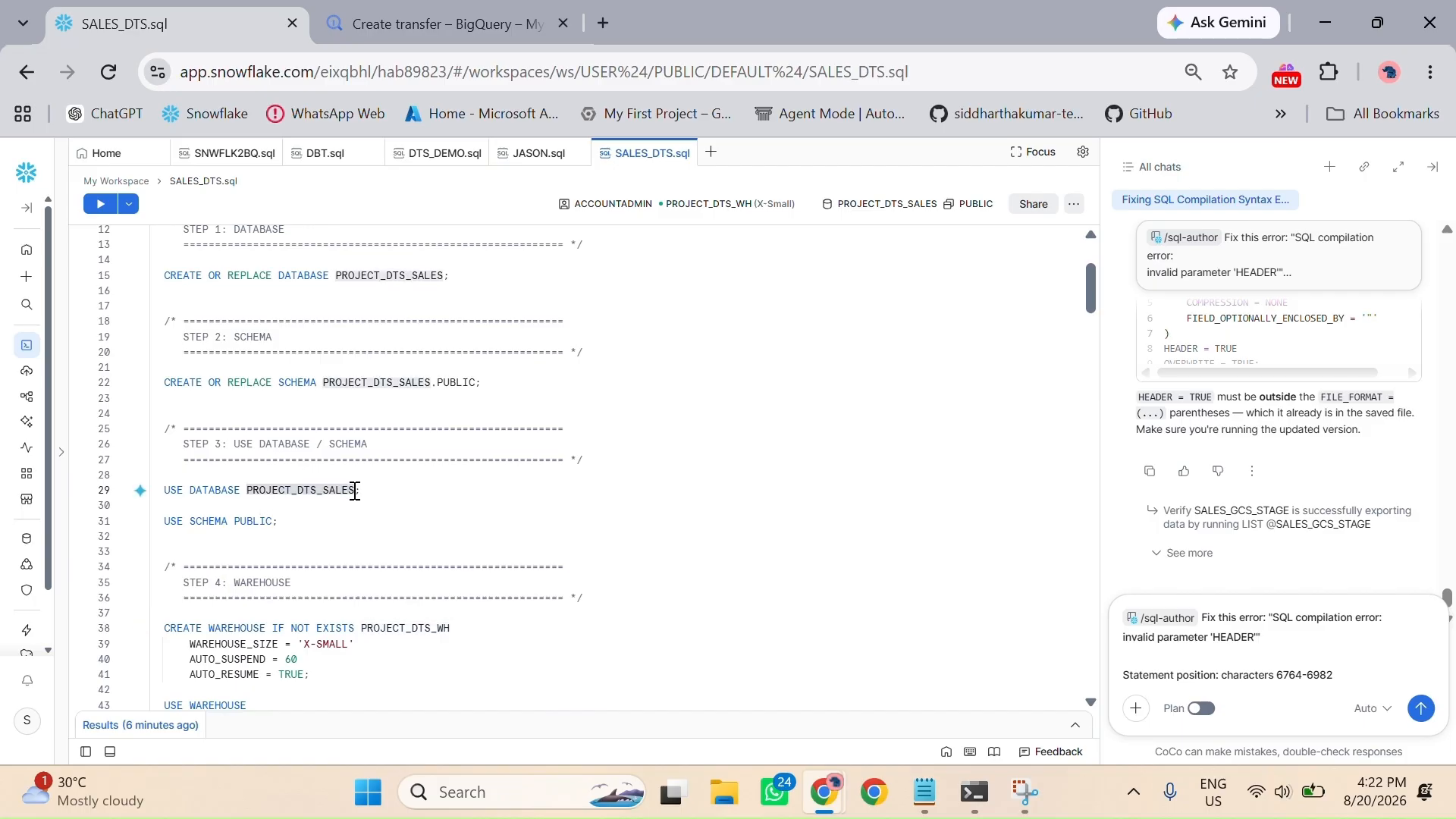
pyautogui.click(471, 21)
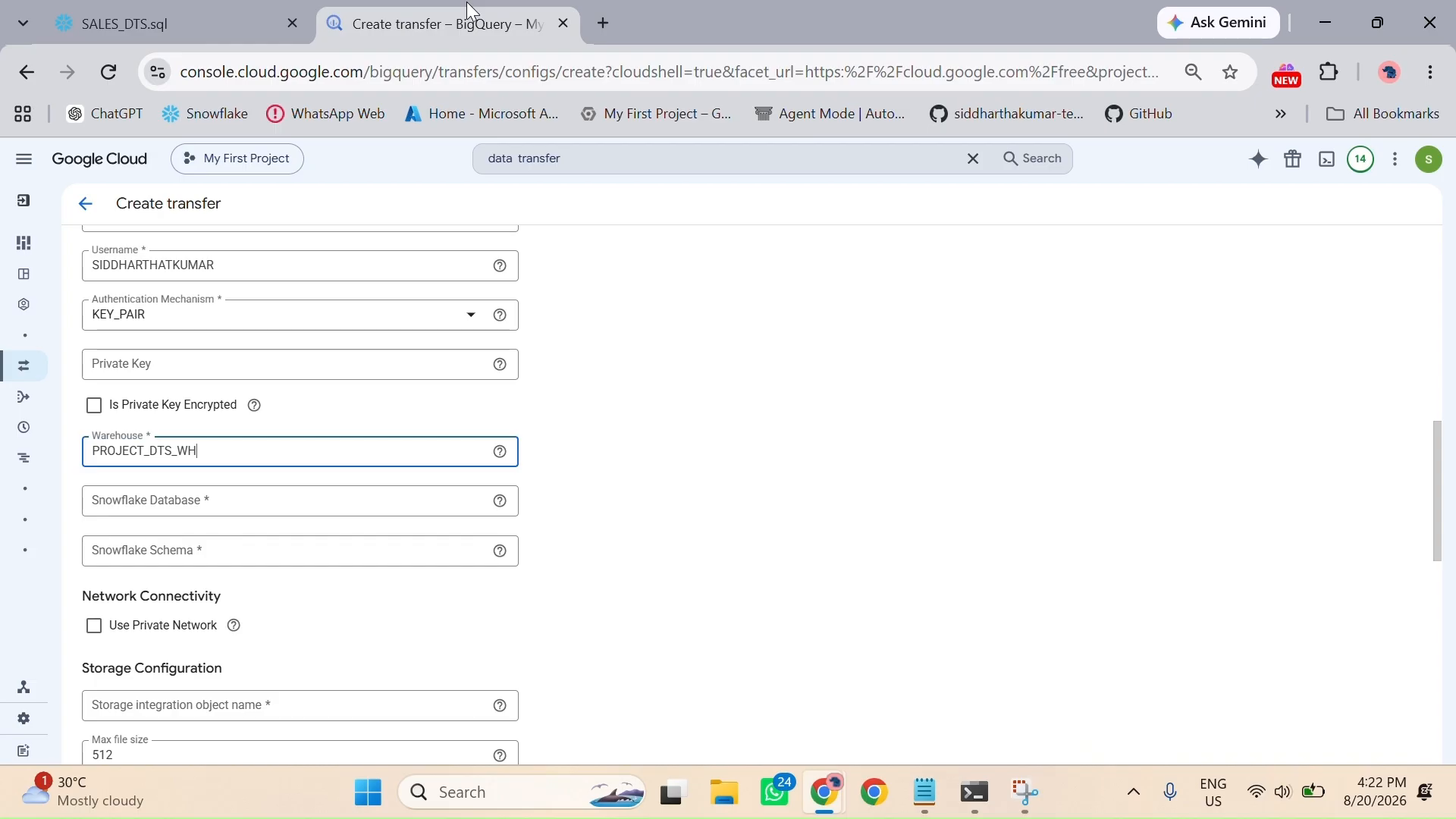
pyautogui.click(179, 508)
pyautogui.hotkey('ctrl', 'v')
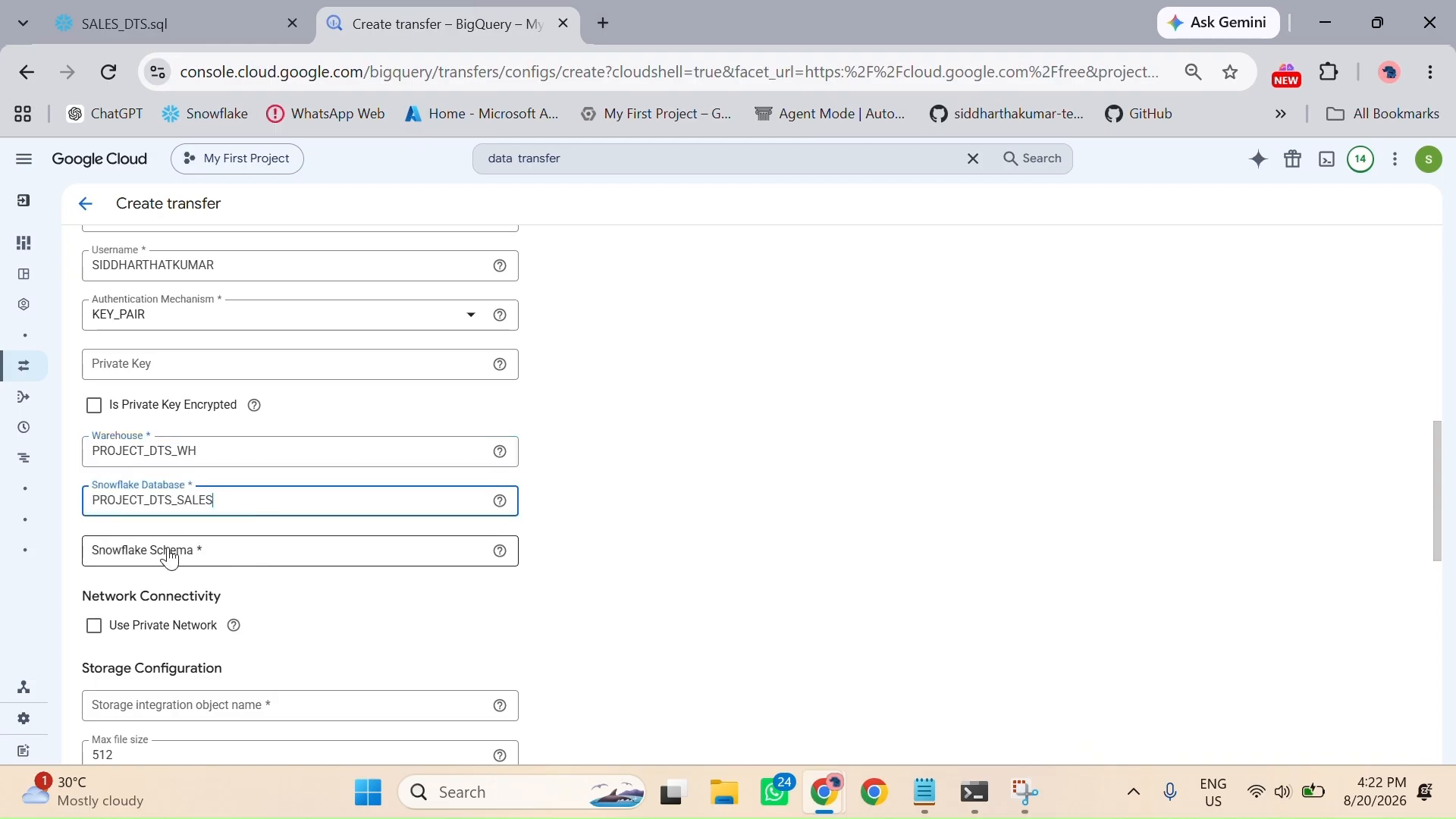
# Step: Look up the schema name in the Snowflake script and set the transfer's Snowflake Schema to PUBLIC
pyautogui.click(179, 9)
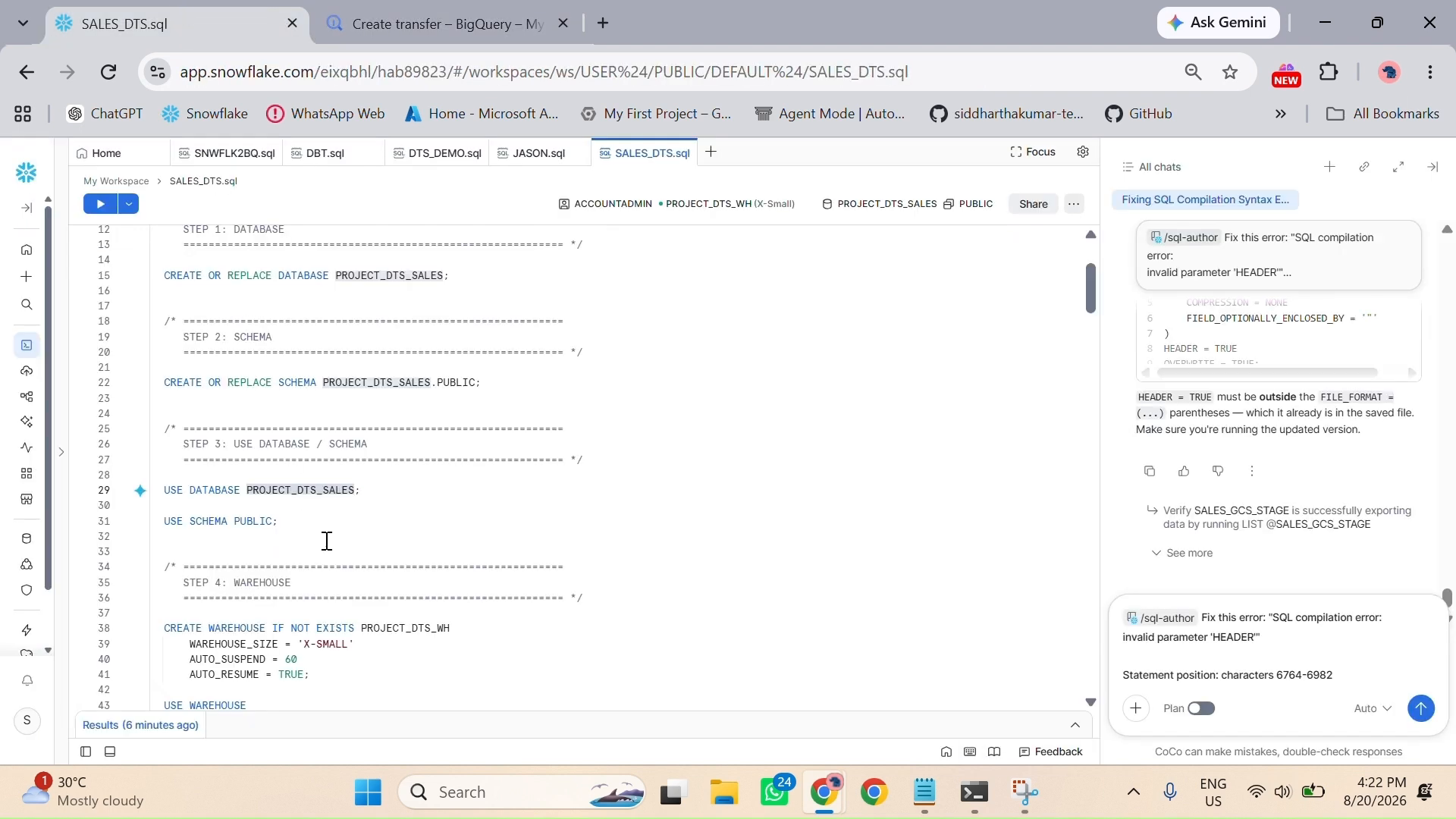
pyautogui.scroll(-3, 328, 550)
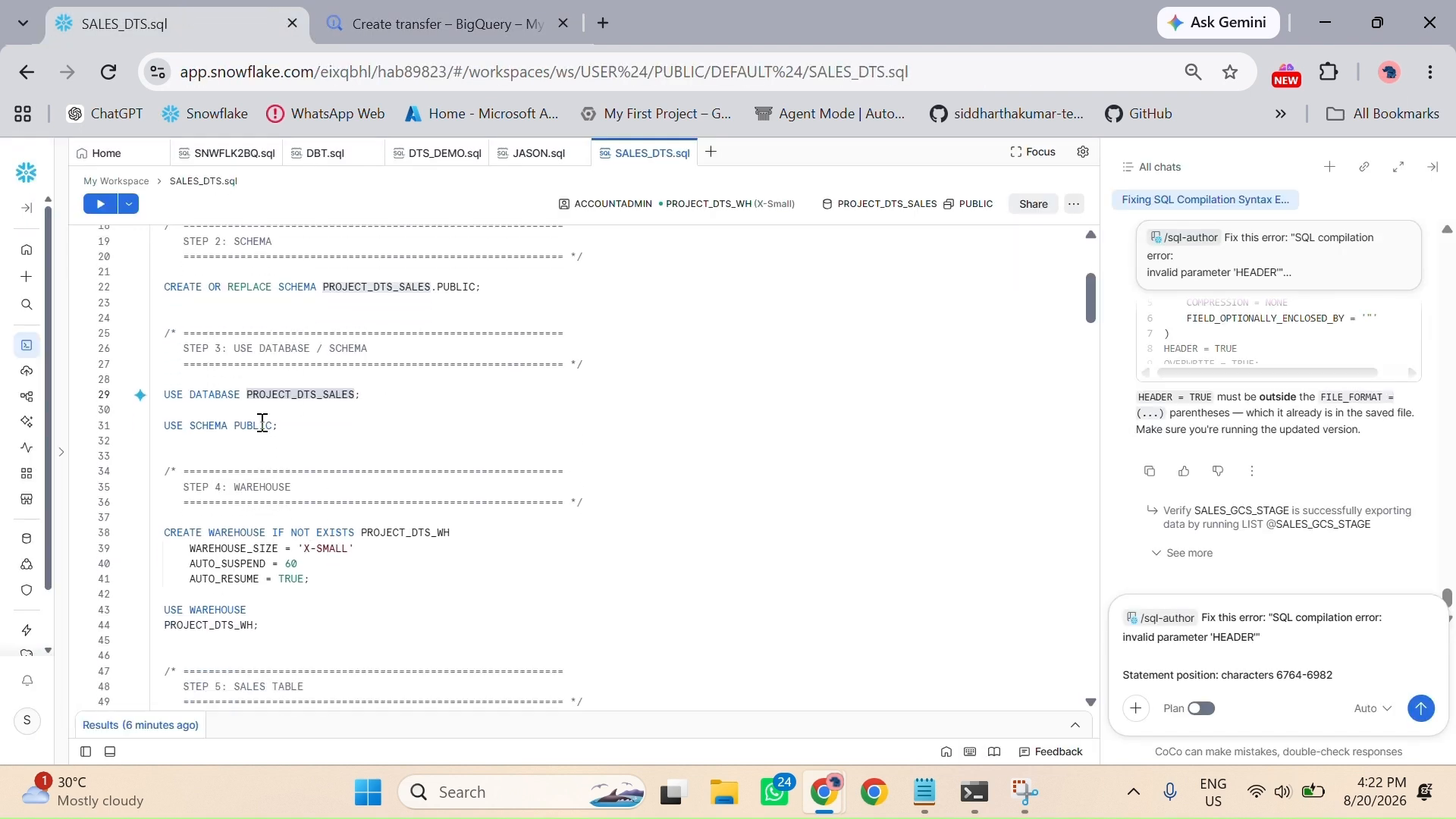
pyautogui.click(484, 3)
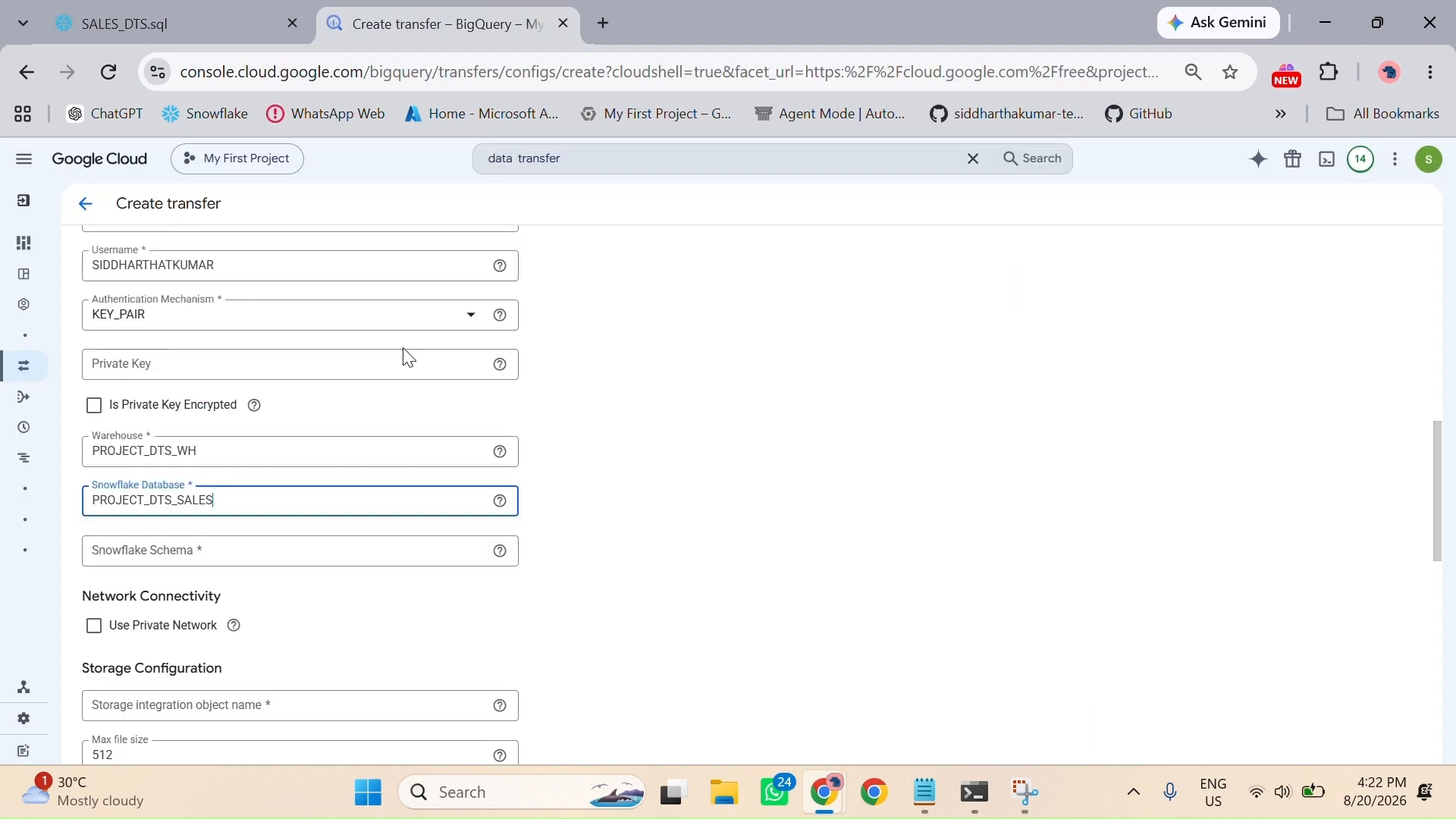
pyautogui.click(250, 544)
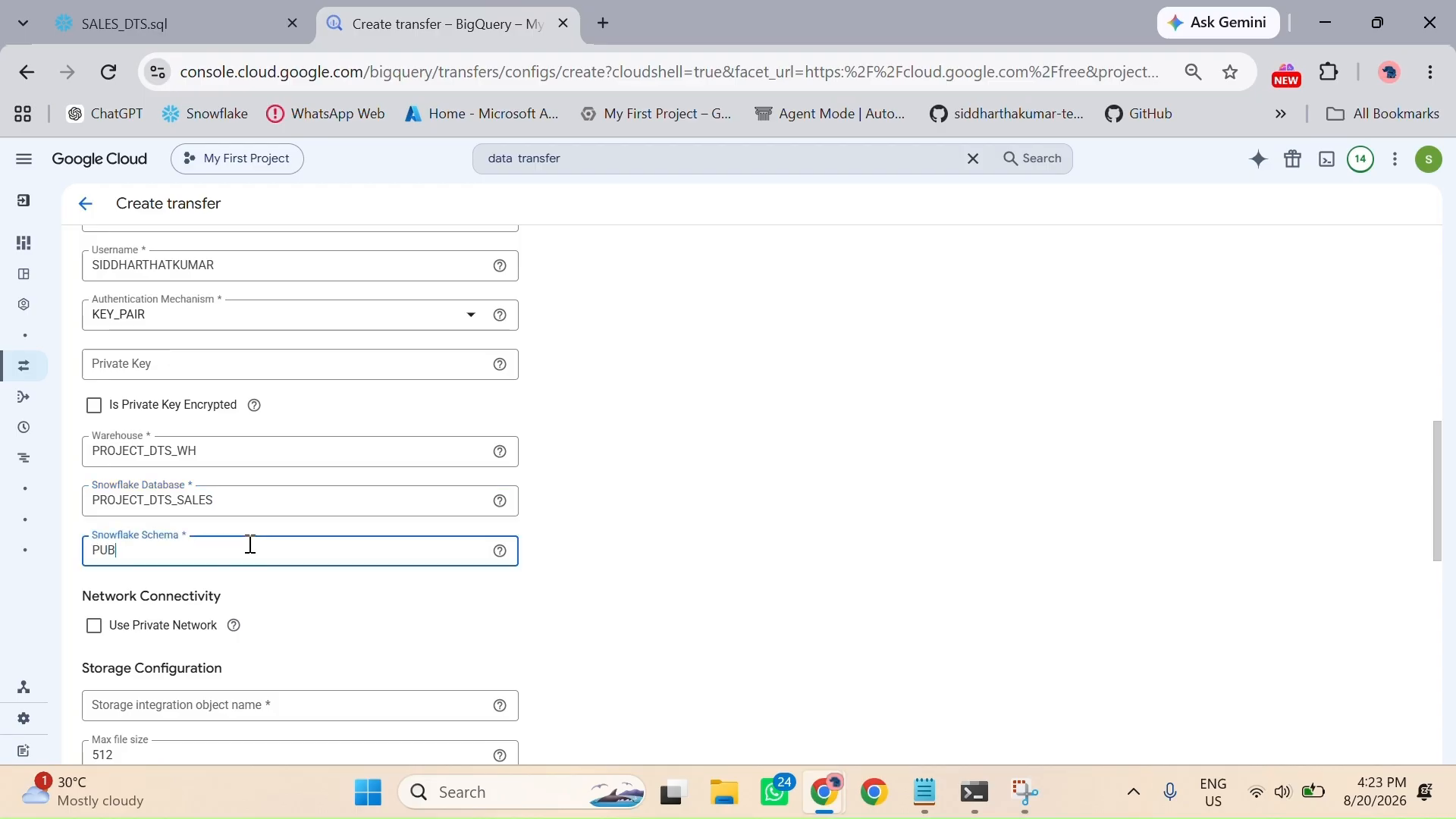
pyautogui.click(413, 640)
pyautogui.scroll(-3, 413, 640)
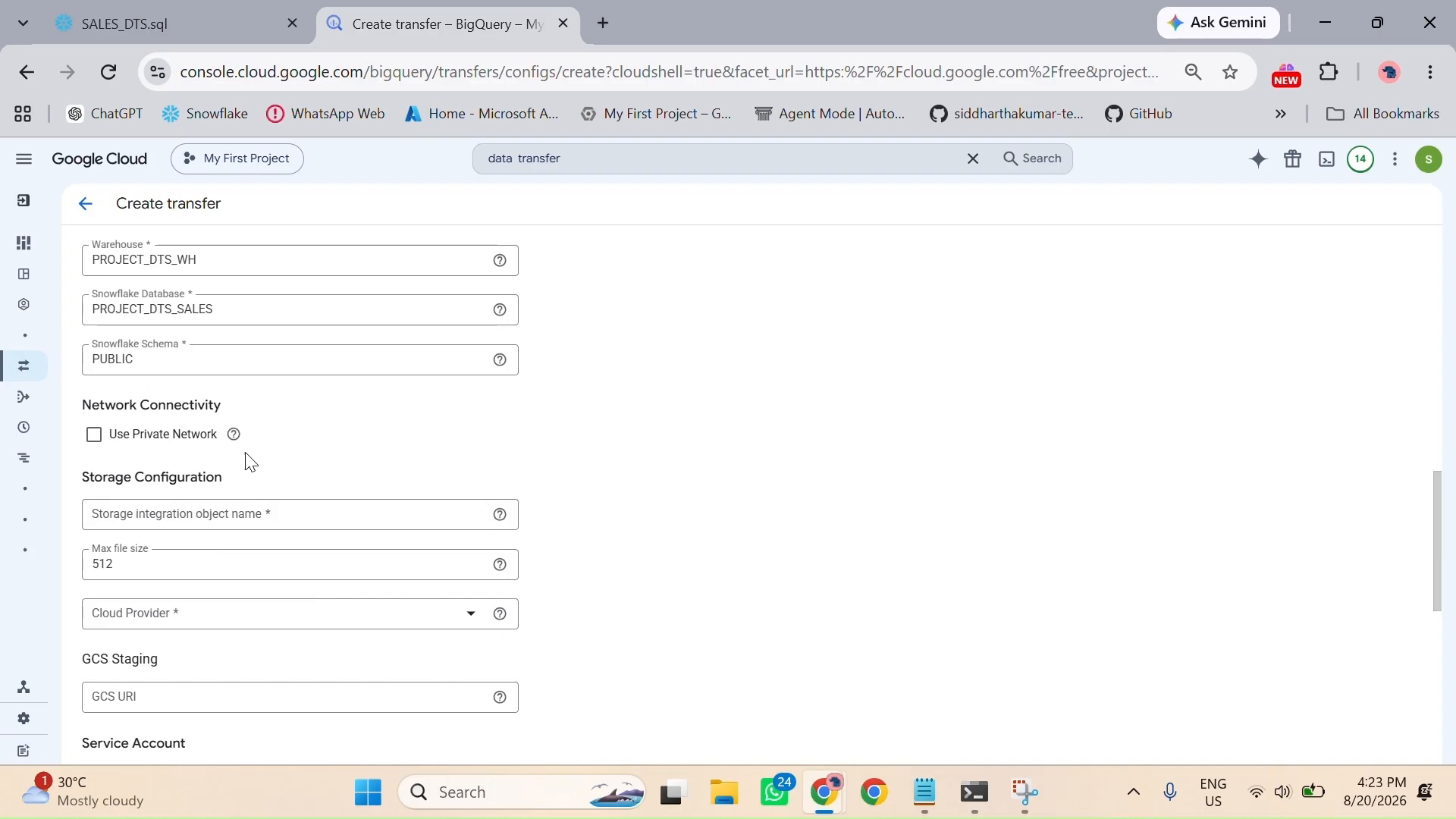
# Step: Copy the storage integration name SALES_GCS_INTEGRATION from the Snowflake script into the transfer's Storage integration object name
pyautogui.scroll(-1, 319, 576)
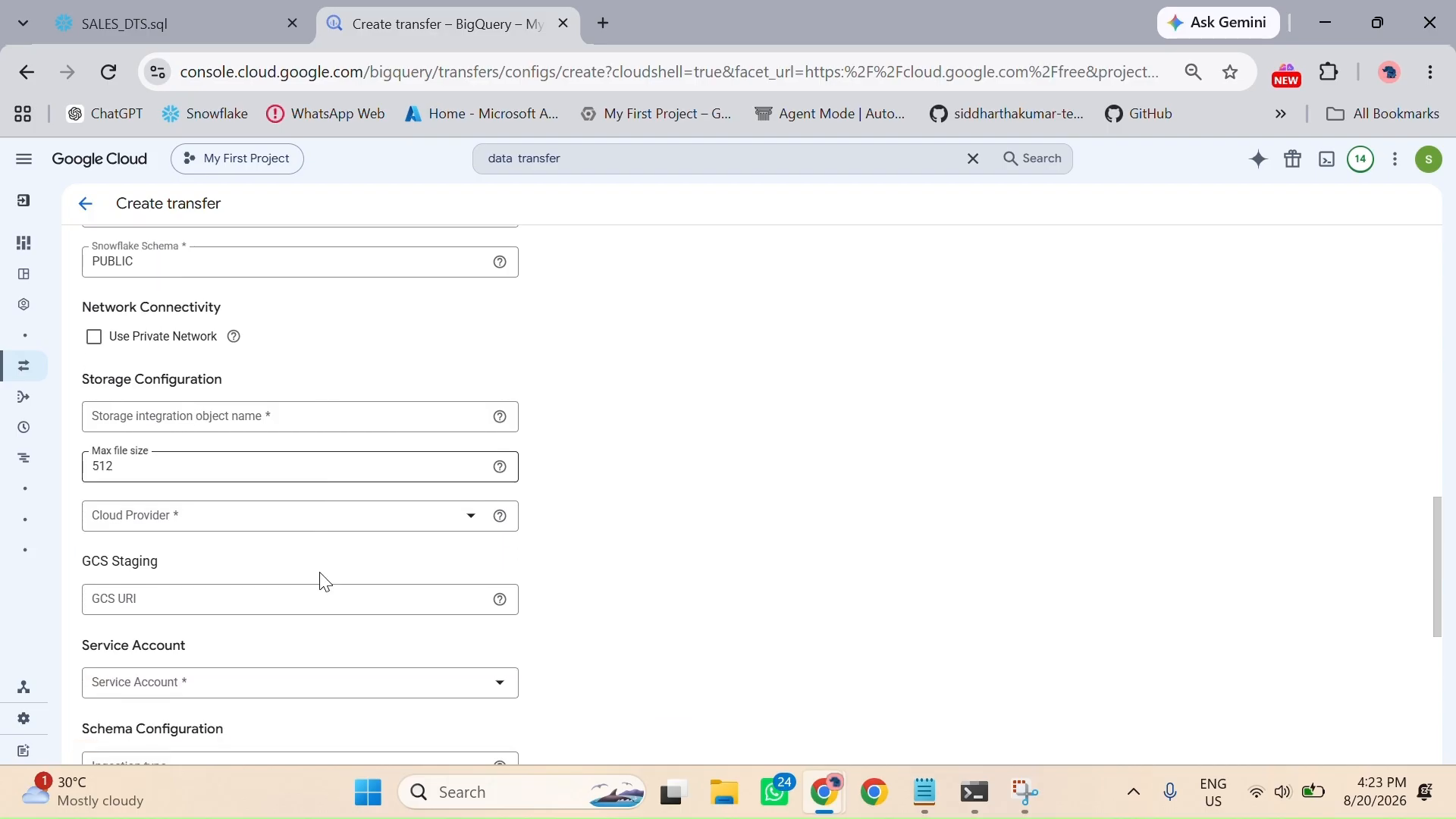
pyautogui.click(224, 425)
pyautogui.click(202, 16)
pyautogui.scroll(-18, 415, 518)
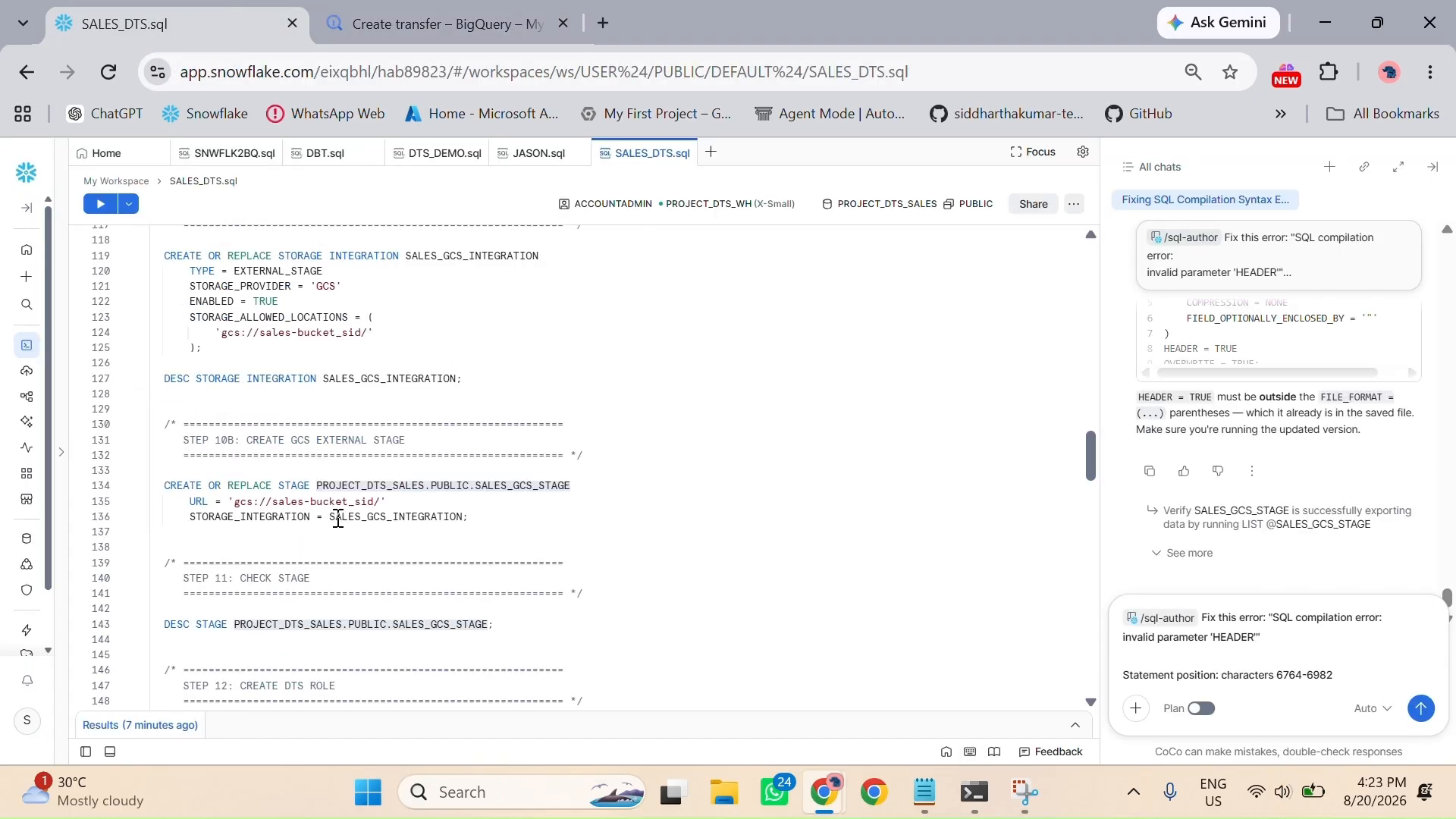
pyautogui.click(330, 516)
pyautogui.moveTo(335, 517); pyautogui.dragTo(461, 521)
pyautogui.hotkey('ctrl', 'c')
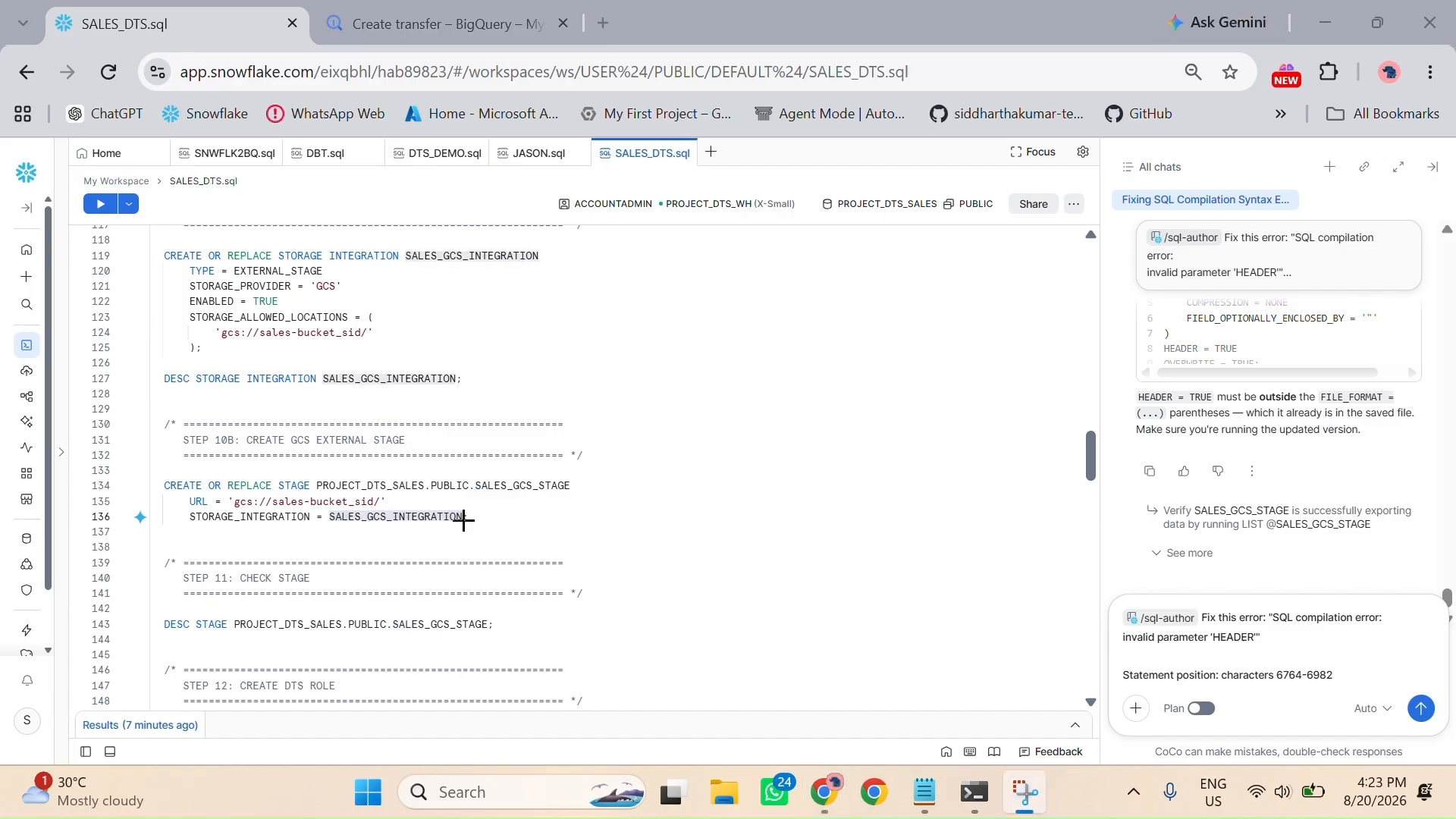
pyautogui.click(412, 12)
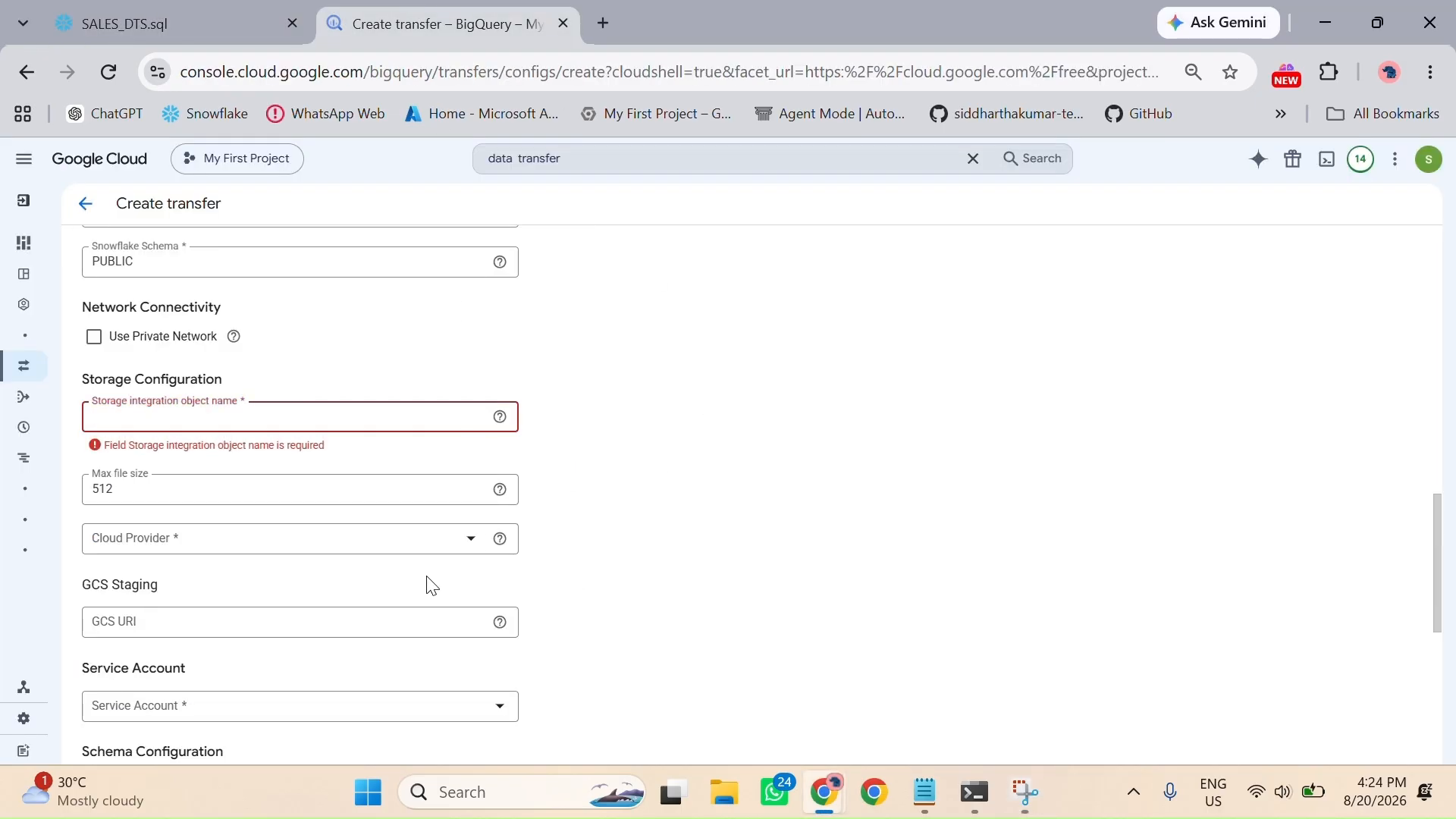
pyautogui.hotkey('ctrl', 'v')
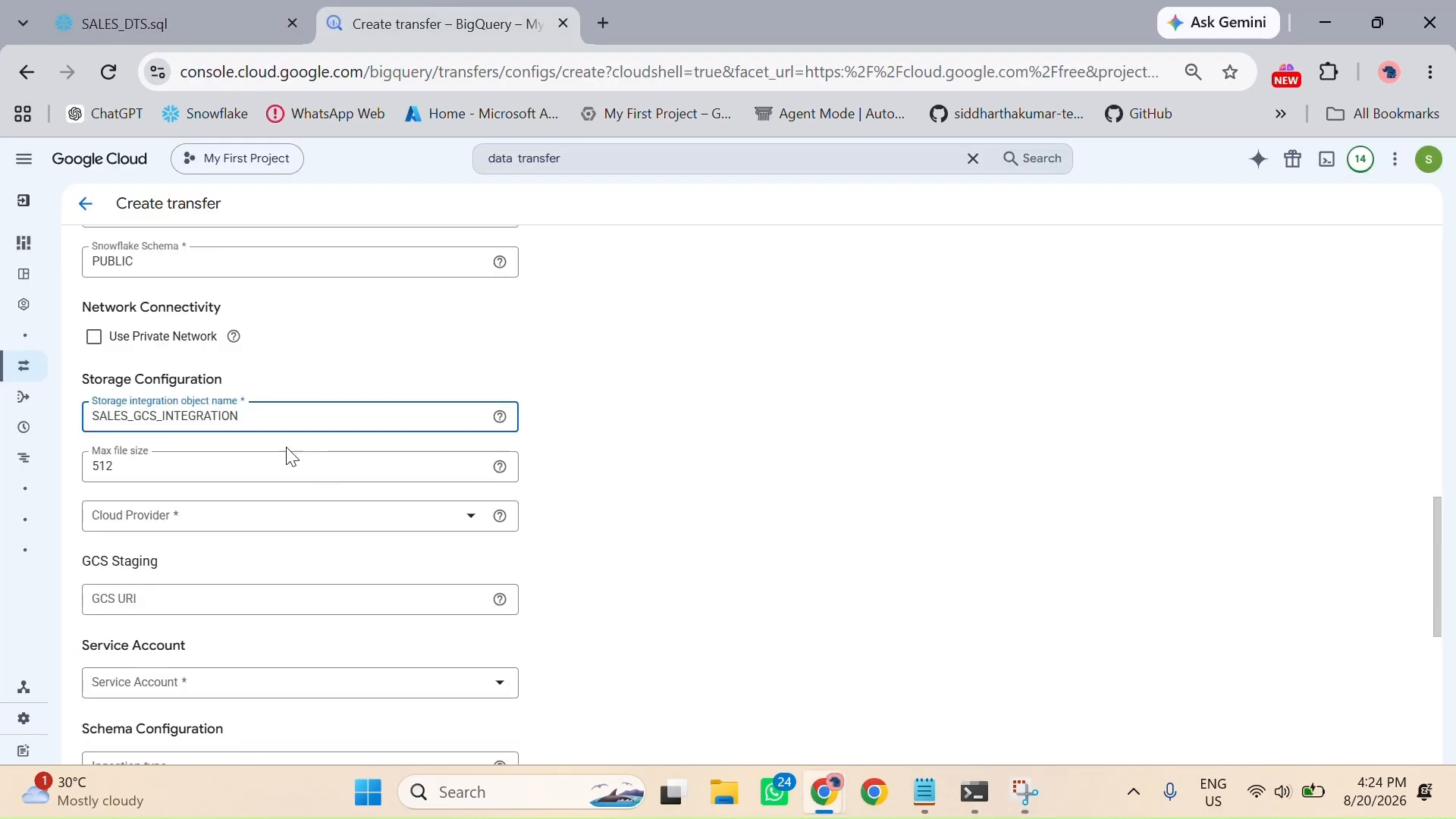
# Step: Set the transfer's Cloud Provider to AWS
pyautogui.scroll(-2, 264, 557)
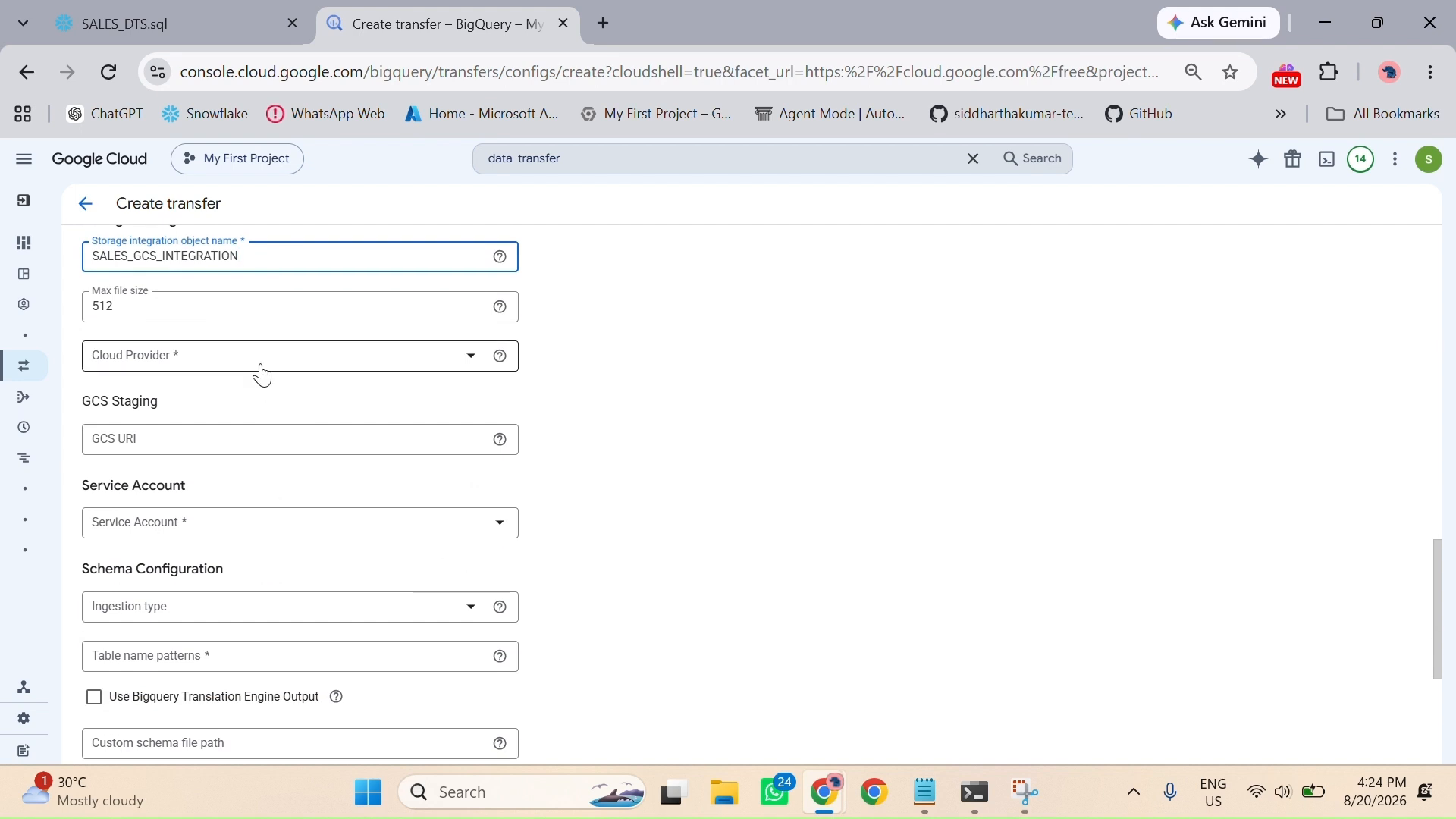
pyautogui.click(294, 358)
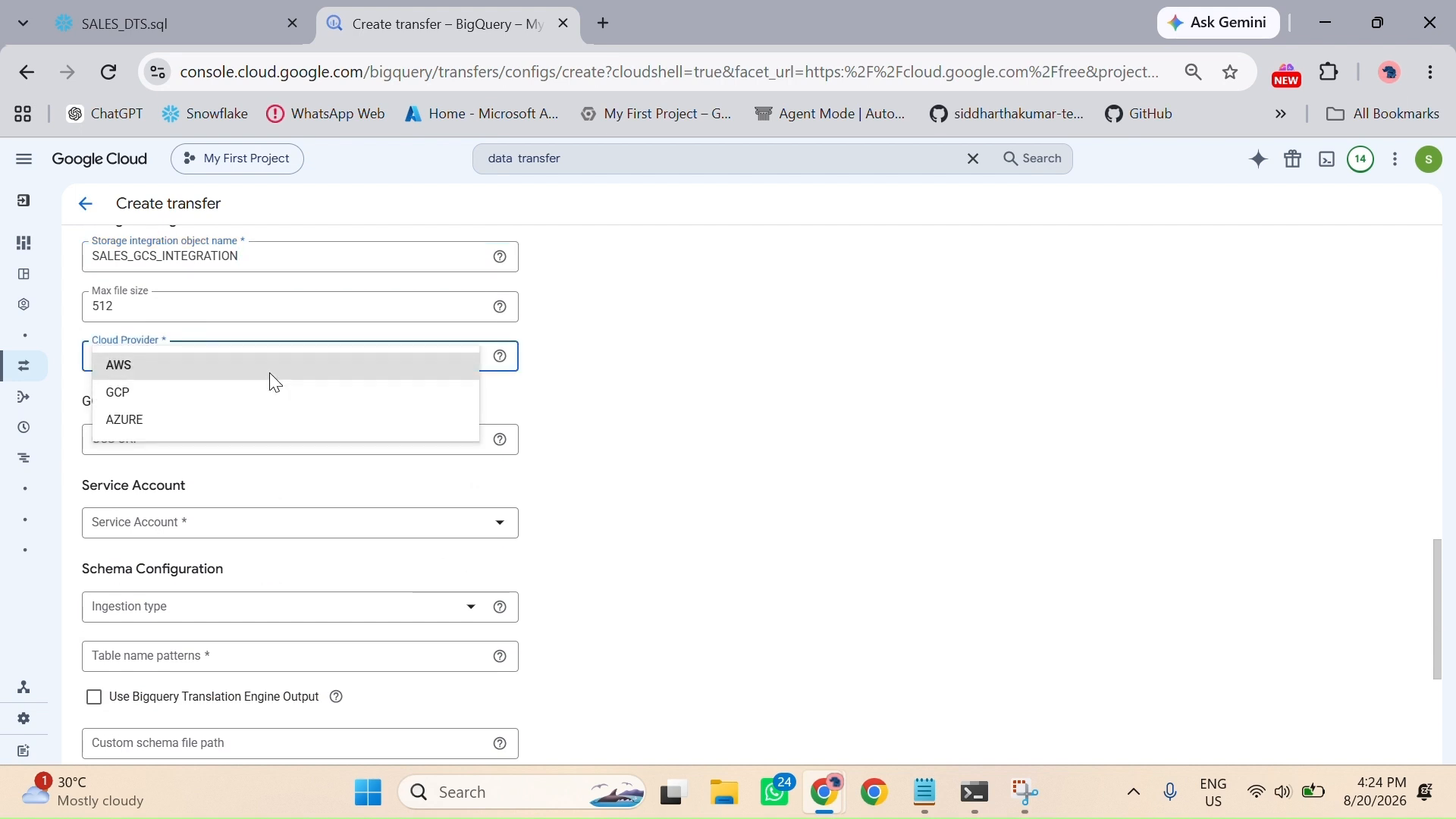
pyautogui.click(270, 372)
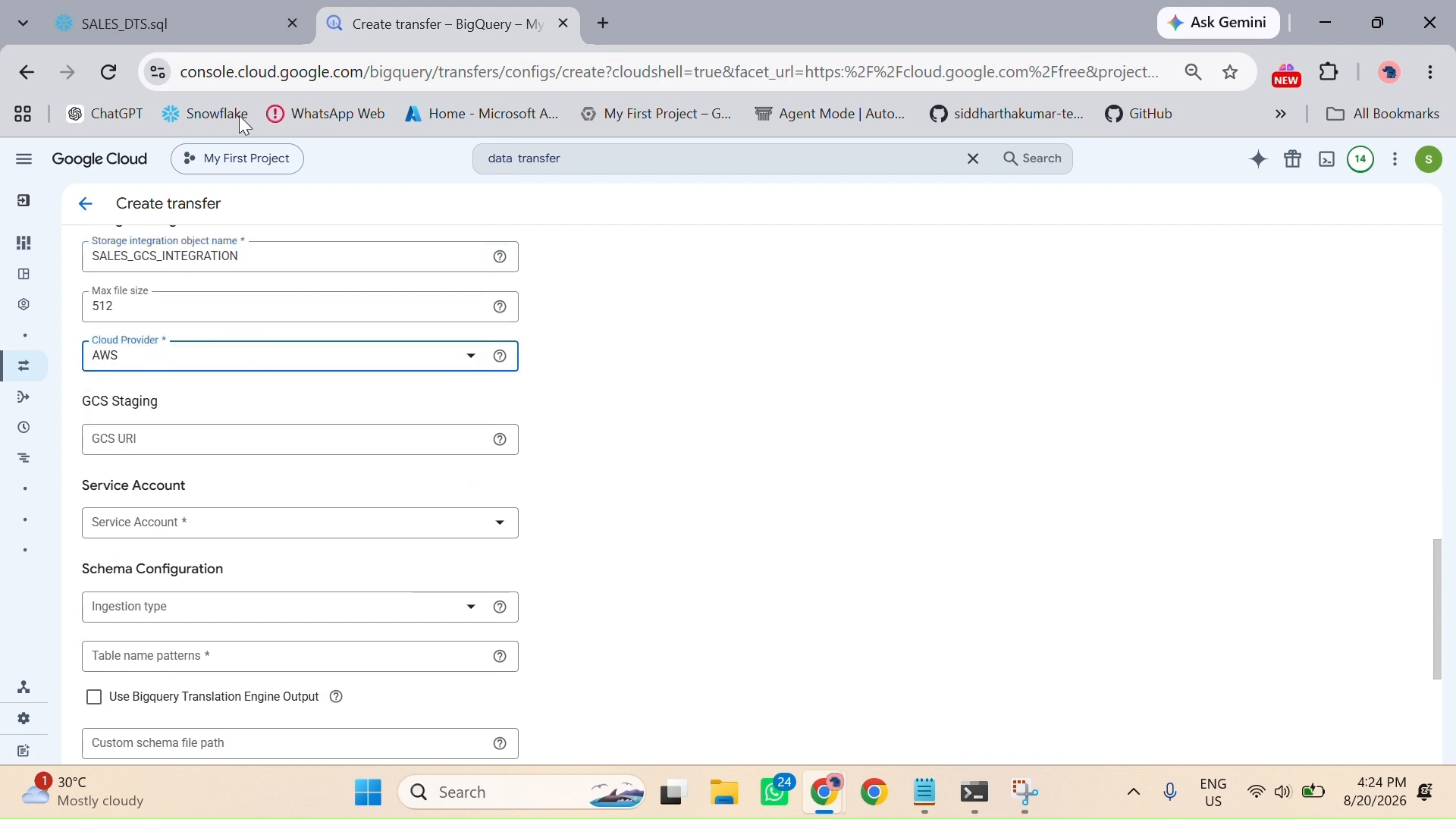
pyautogui.click(175, 24)
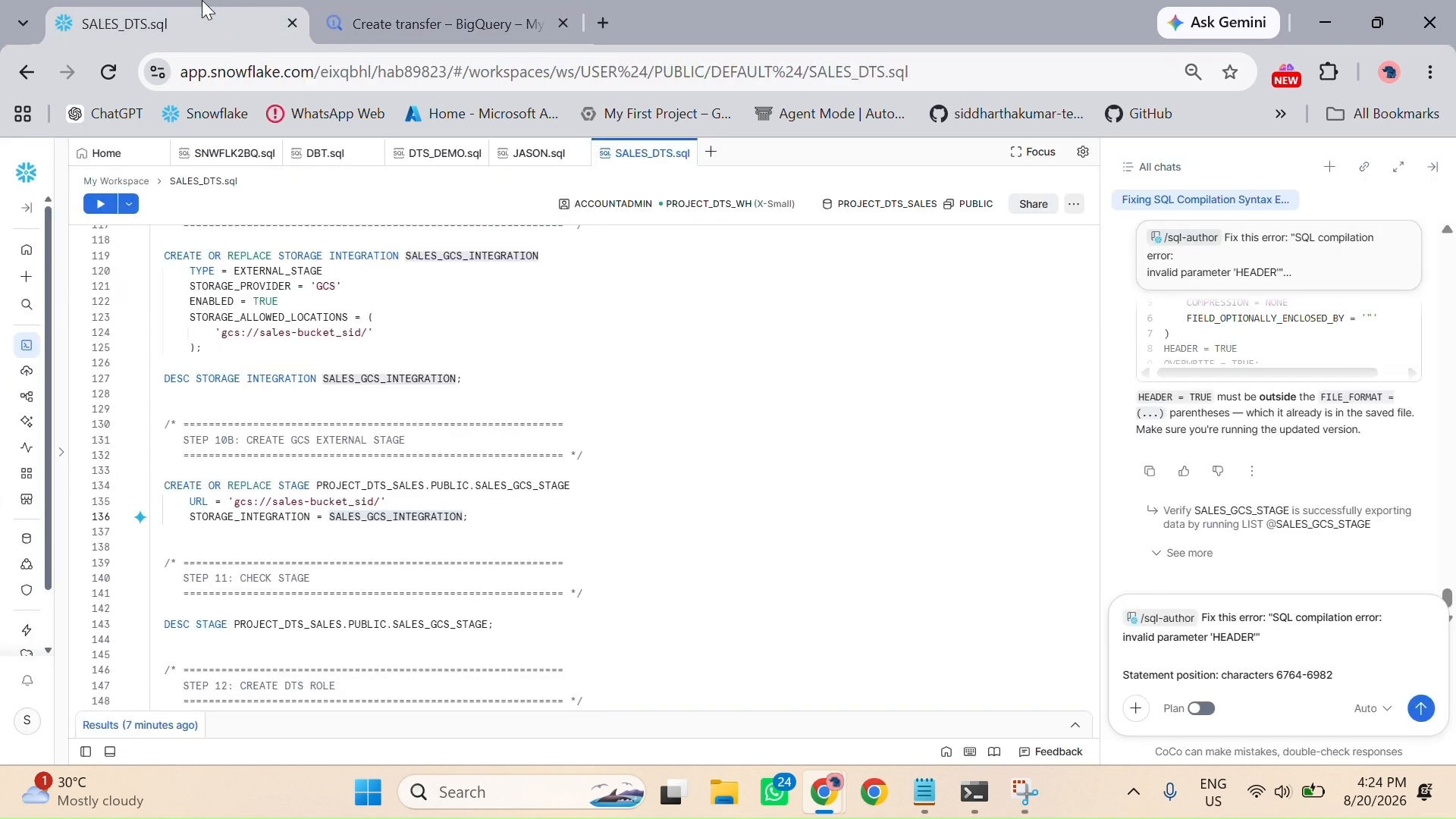
pyautogui.click(27, 720)
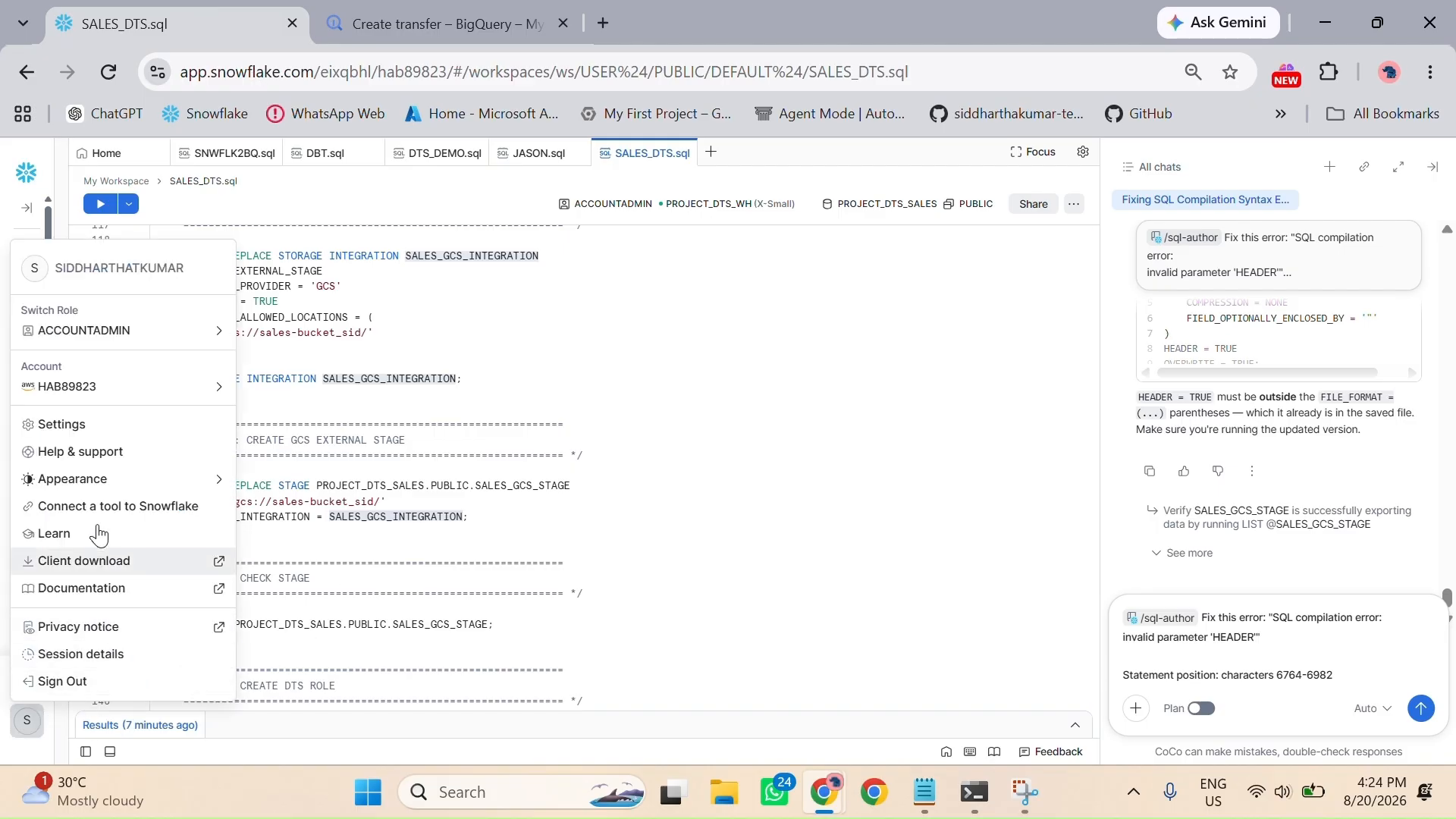
pyautogui.moveTo(98, 401)
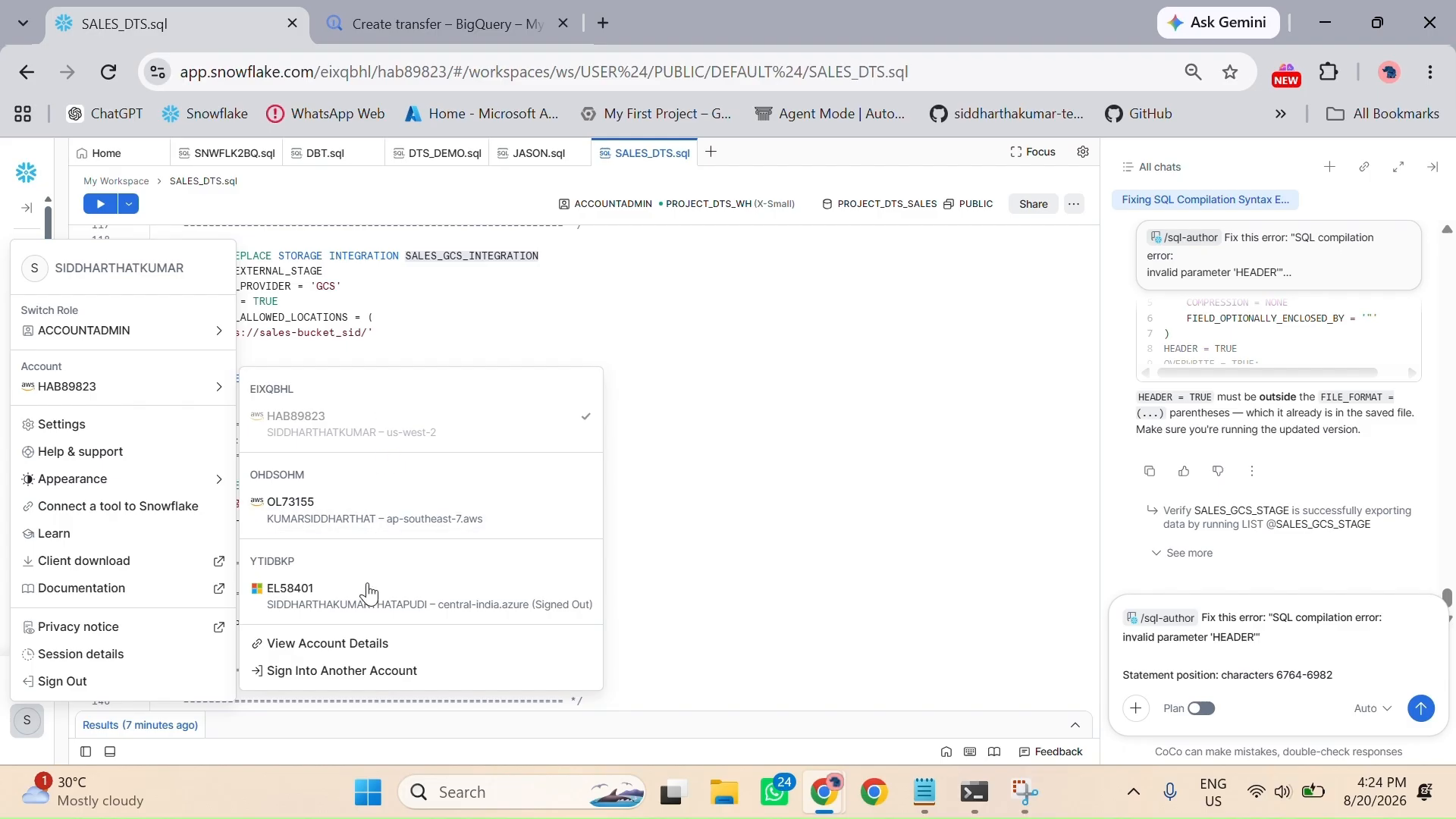
pyautogui.click(353, 646)
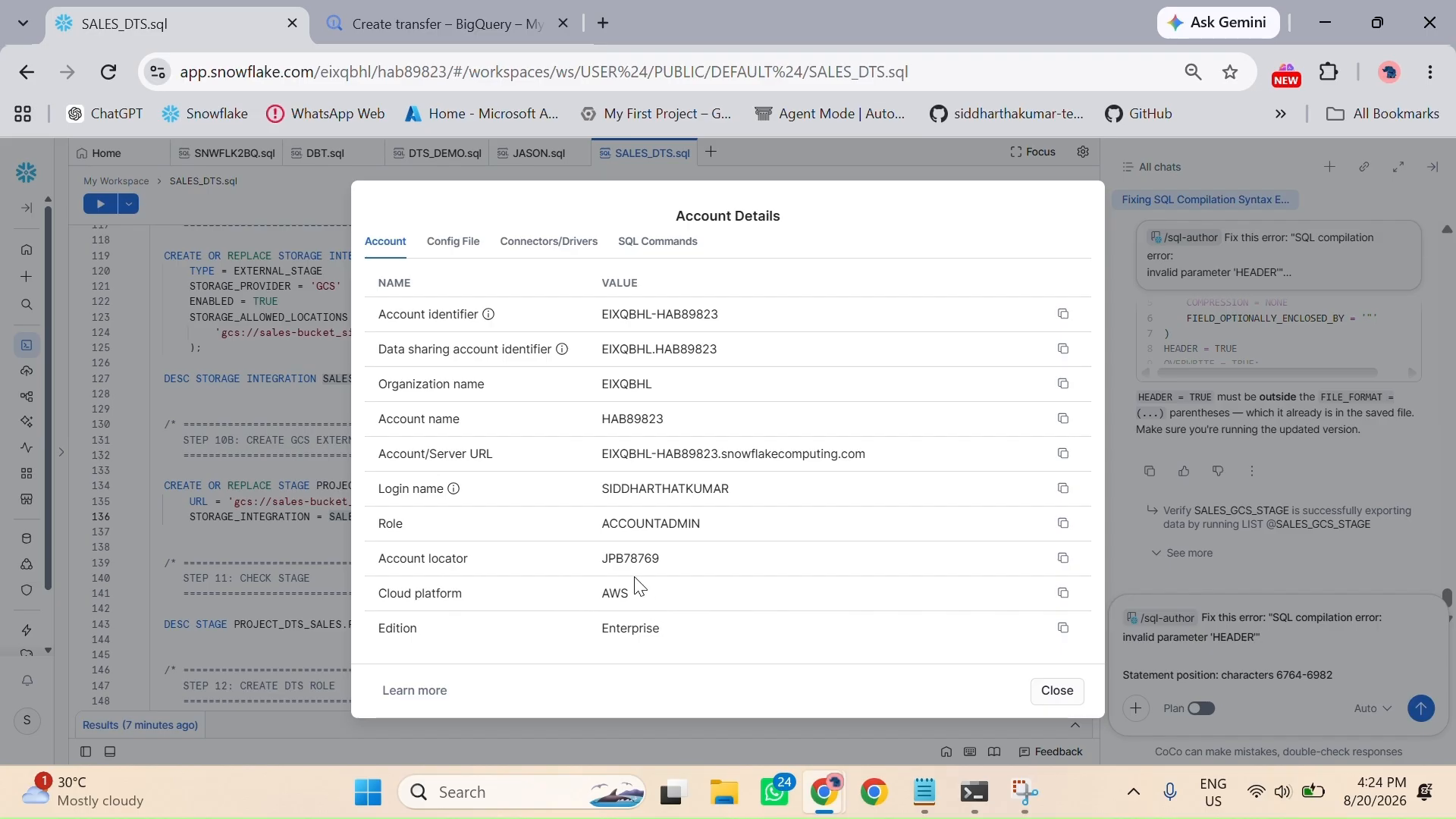
pyautogui.click(1066, 695)
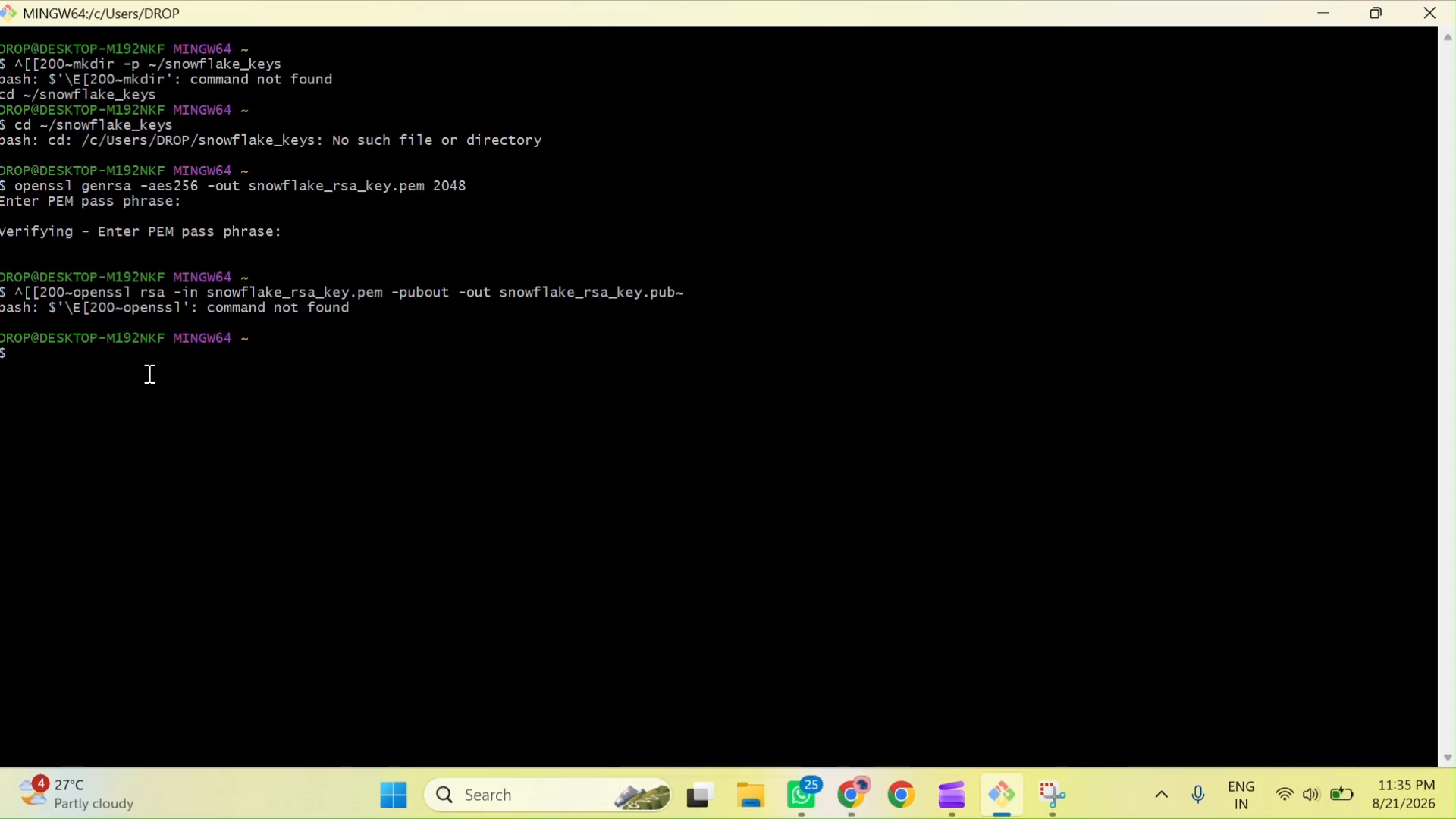
# Step: In Git Bash, run openssl rsa -in snowflake_rsa_key.pem -pubout -out snowflake_rsa_key.pub and enter the private key's pass phrase
pyautogui.rightClick(78, 362)
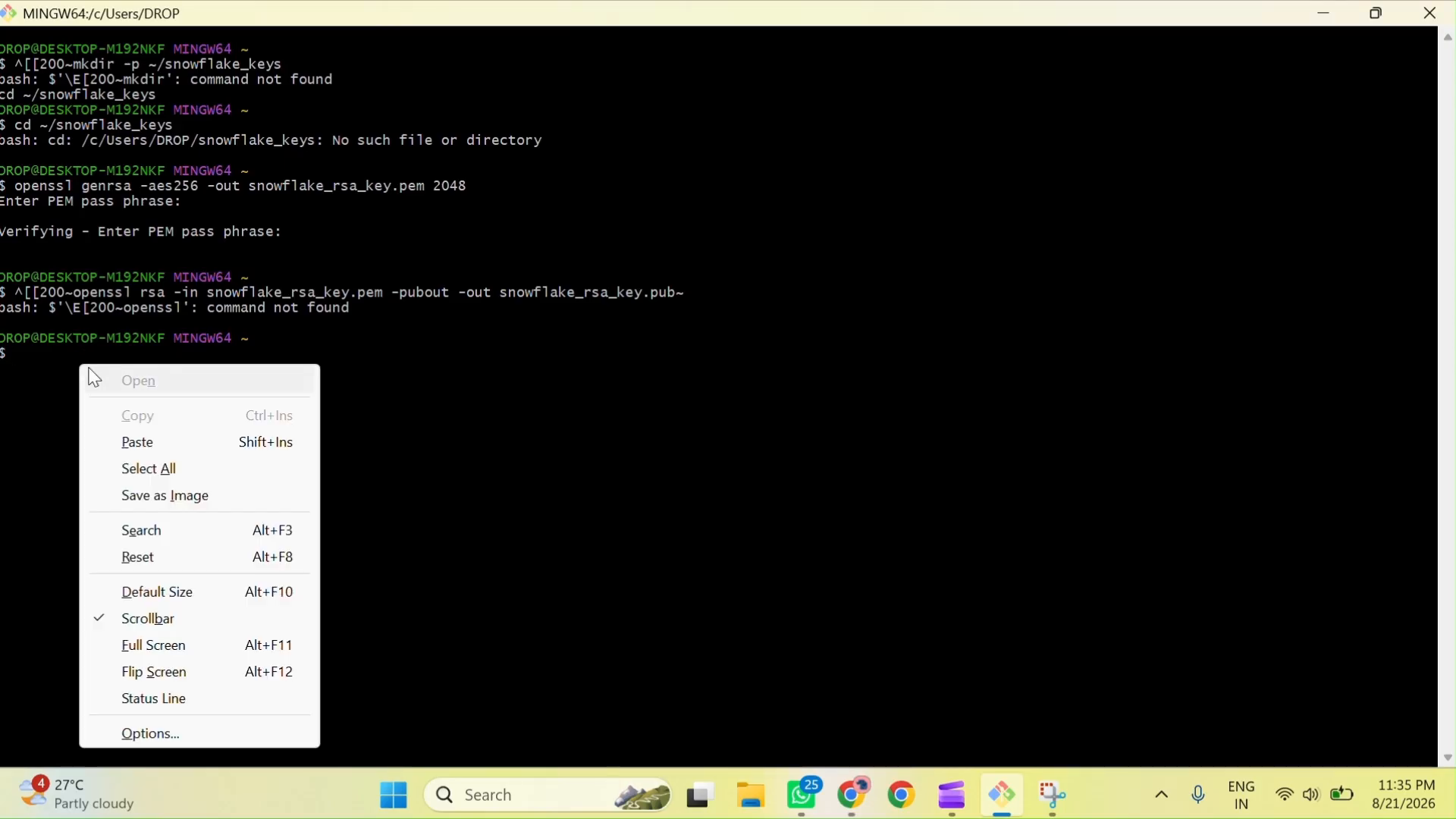
pyautogui.click(171, 442)
pyautogui.press('Return')
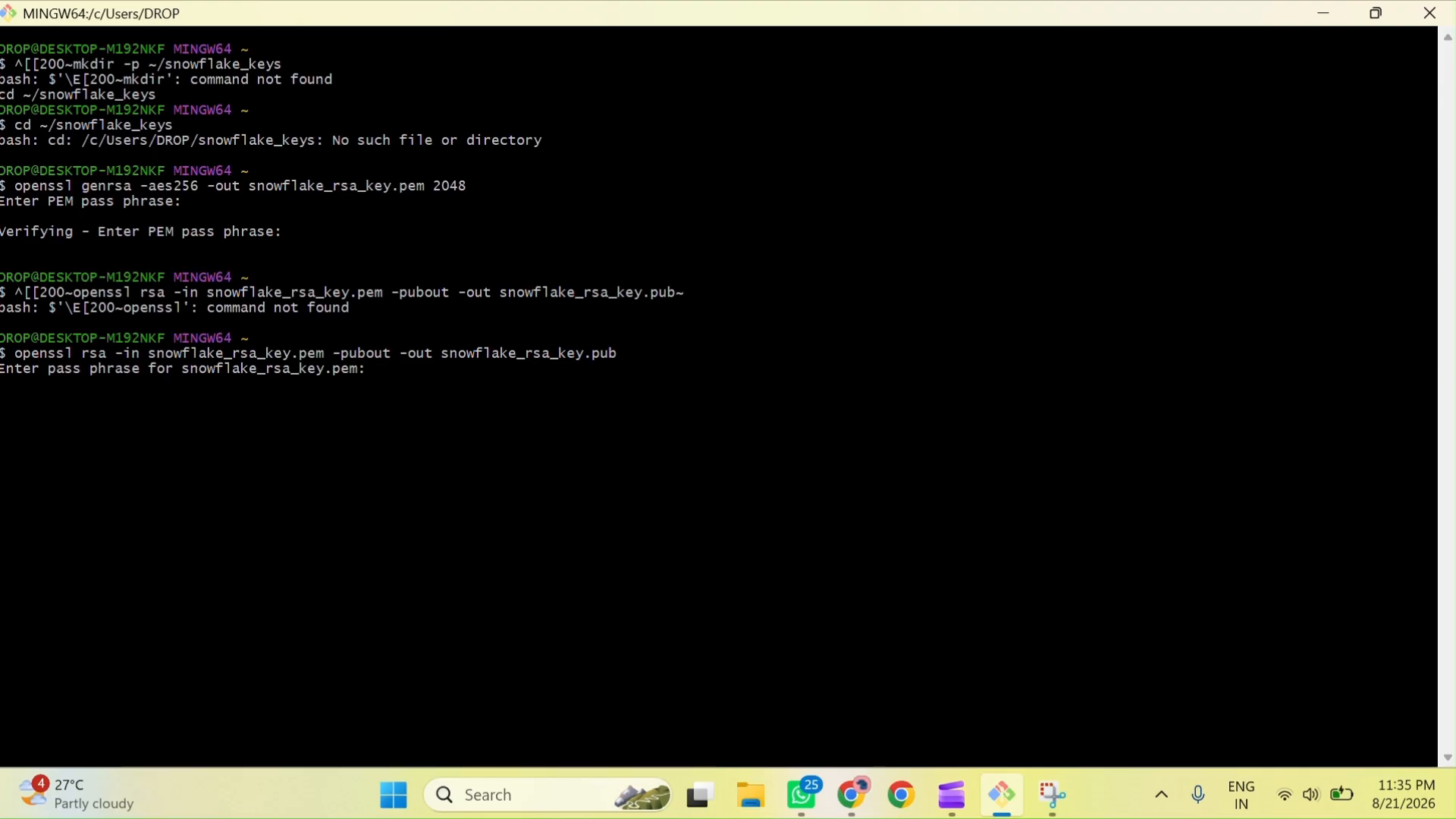
pyautogui.press('Return')
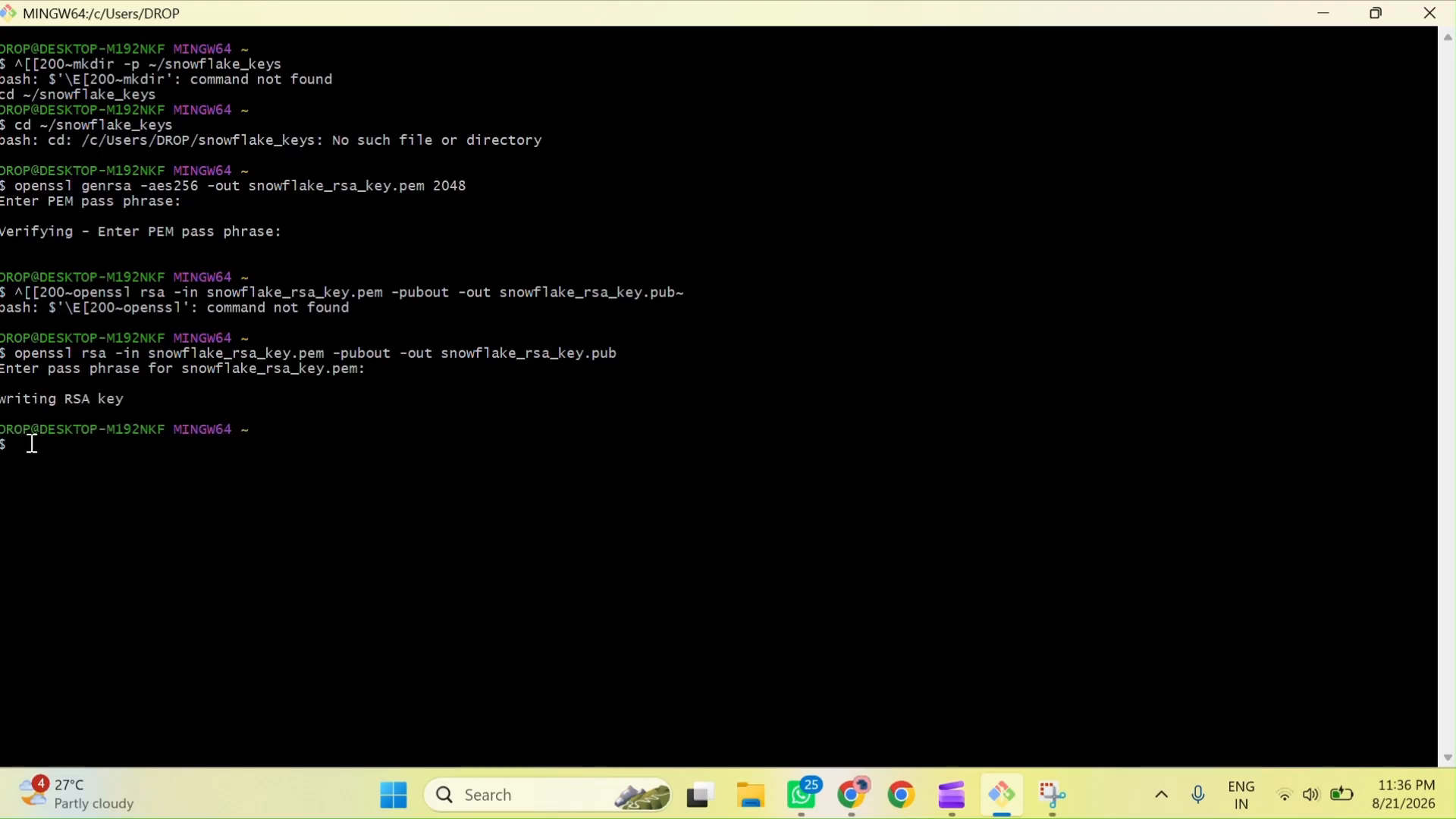
# Step: Try to run the copied key file listing for snowflake_rsa_key.pem and snowflake_rsa_key.pub as shell commands
pyautogui.rightClick(31, 444)
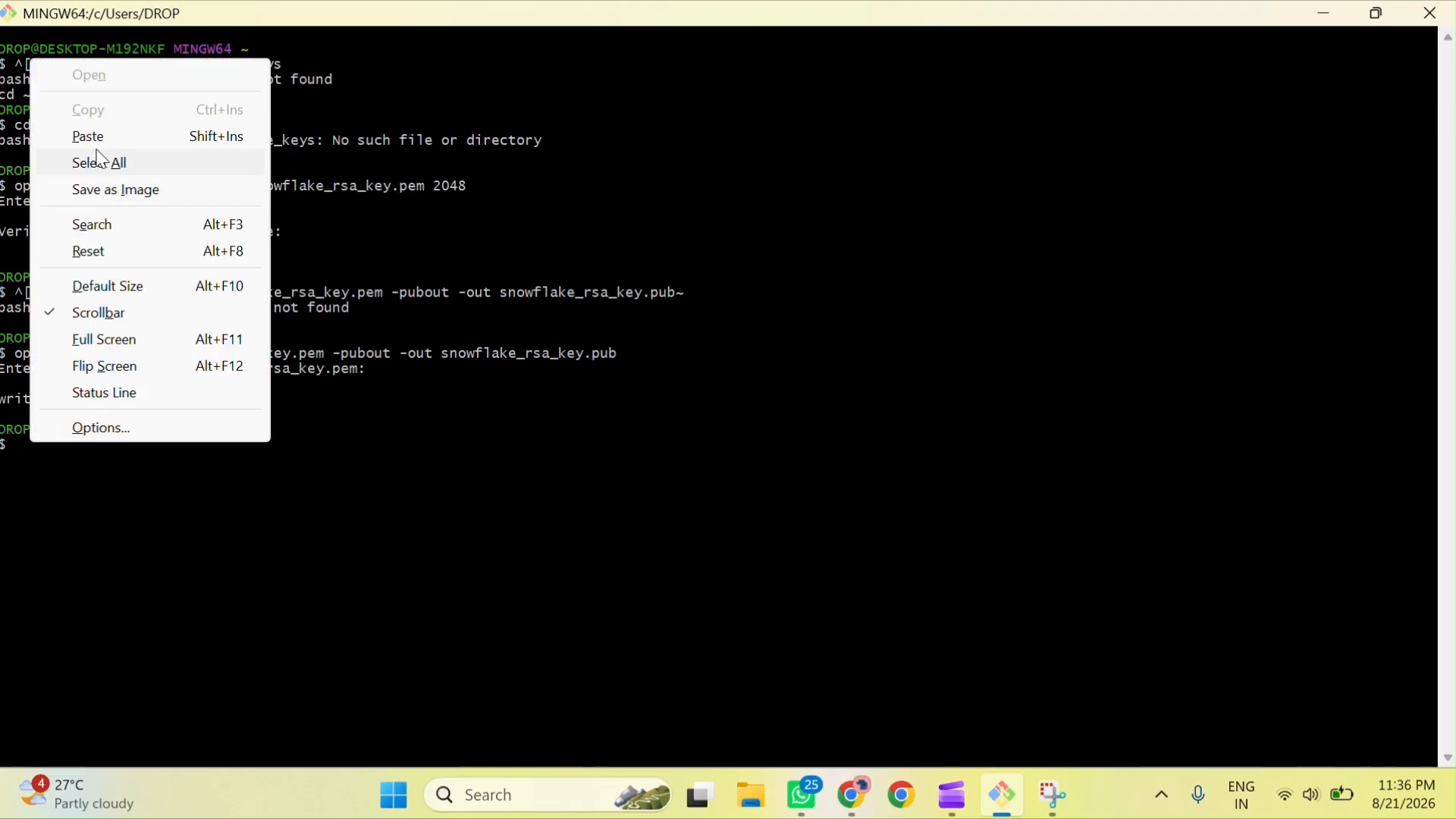
pyautogui.click(97, 137)
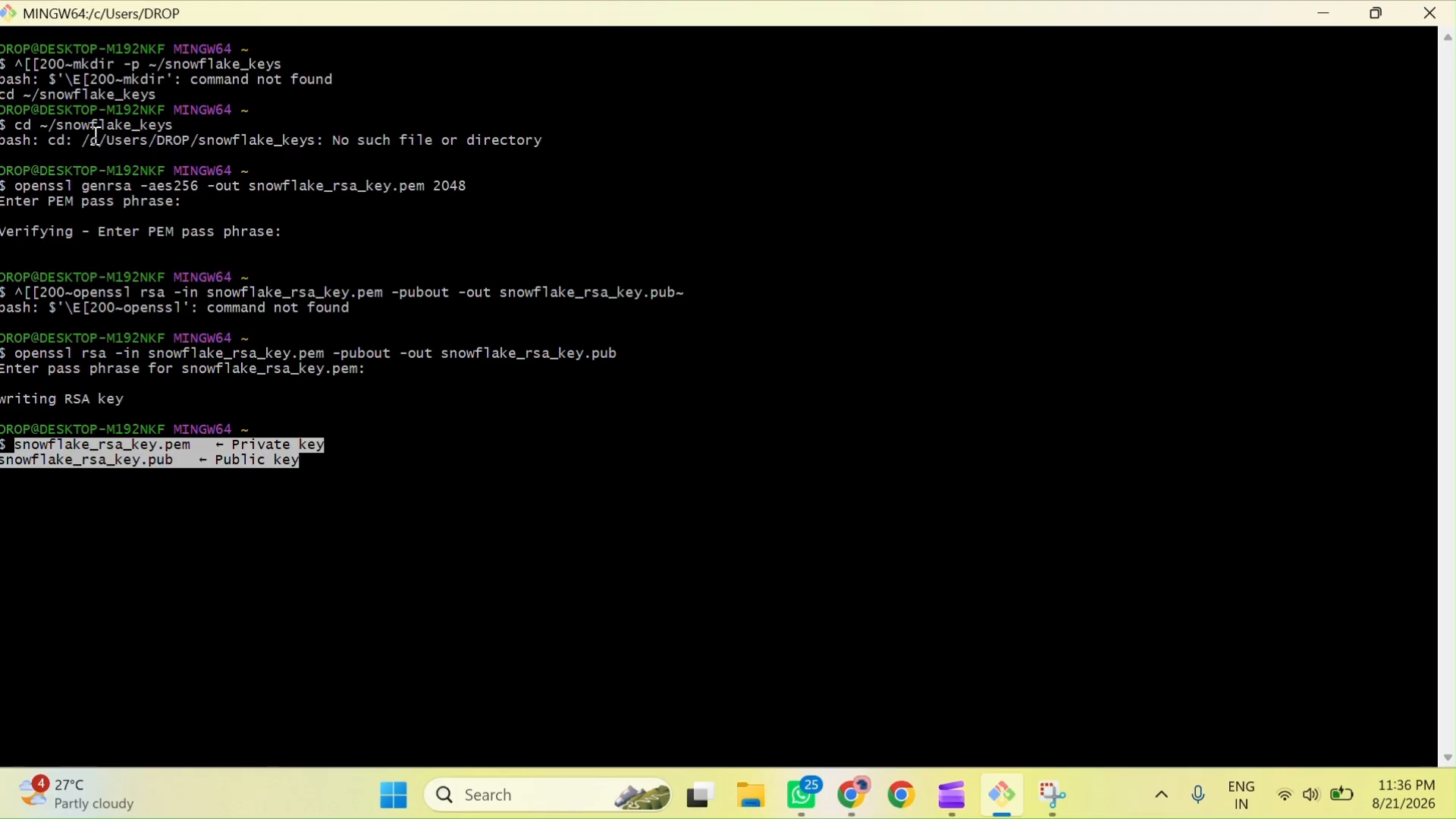
pyautogui.press('Return')
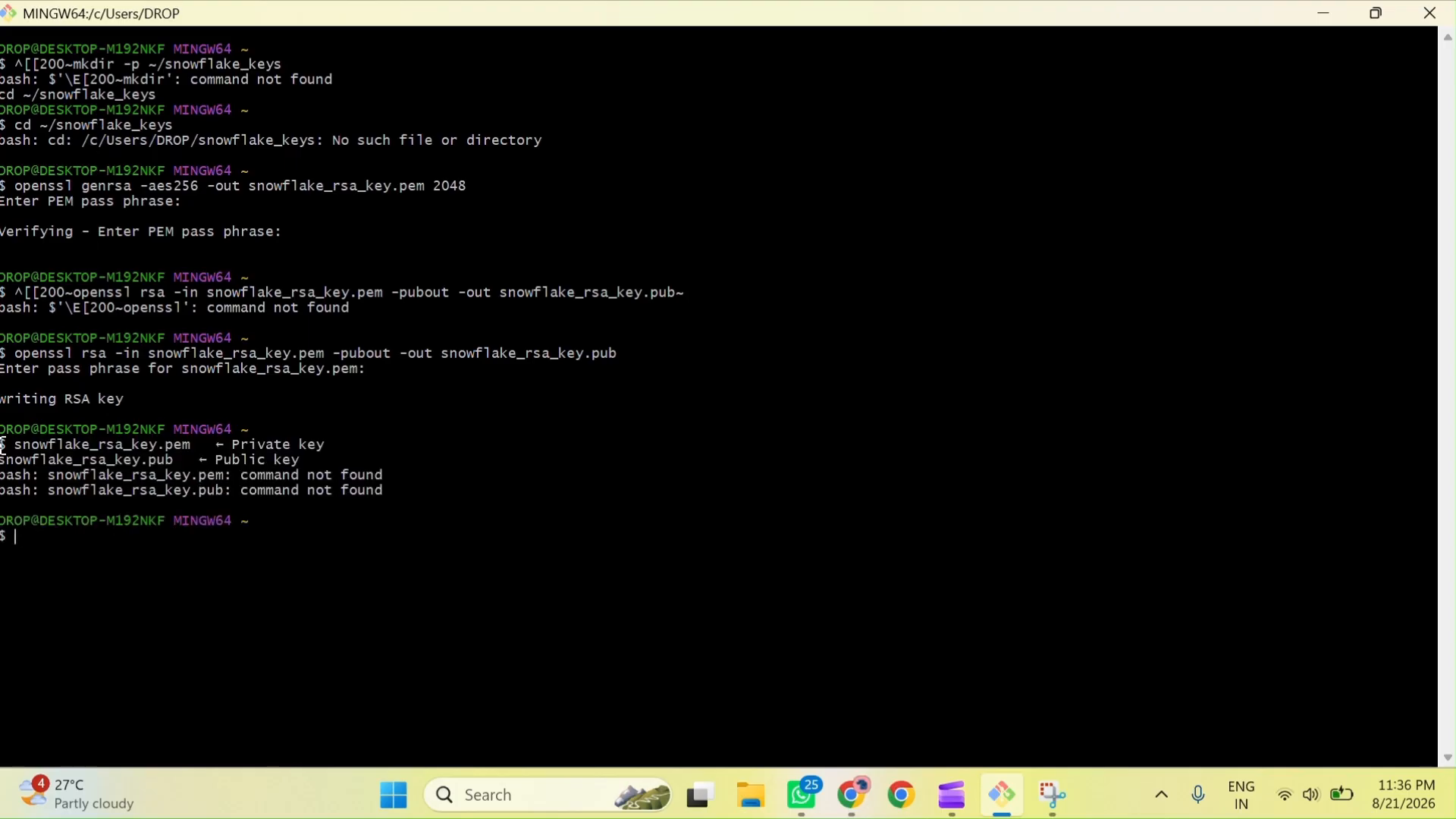
pyautogui.rightClick(69, 539)
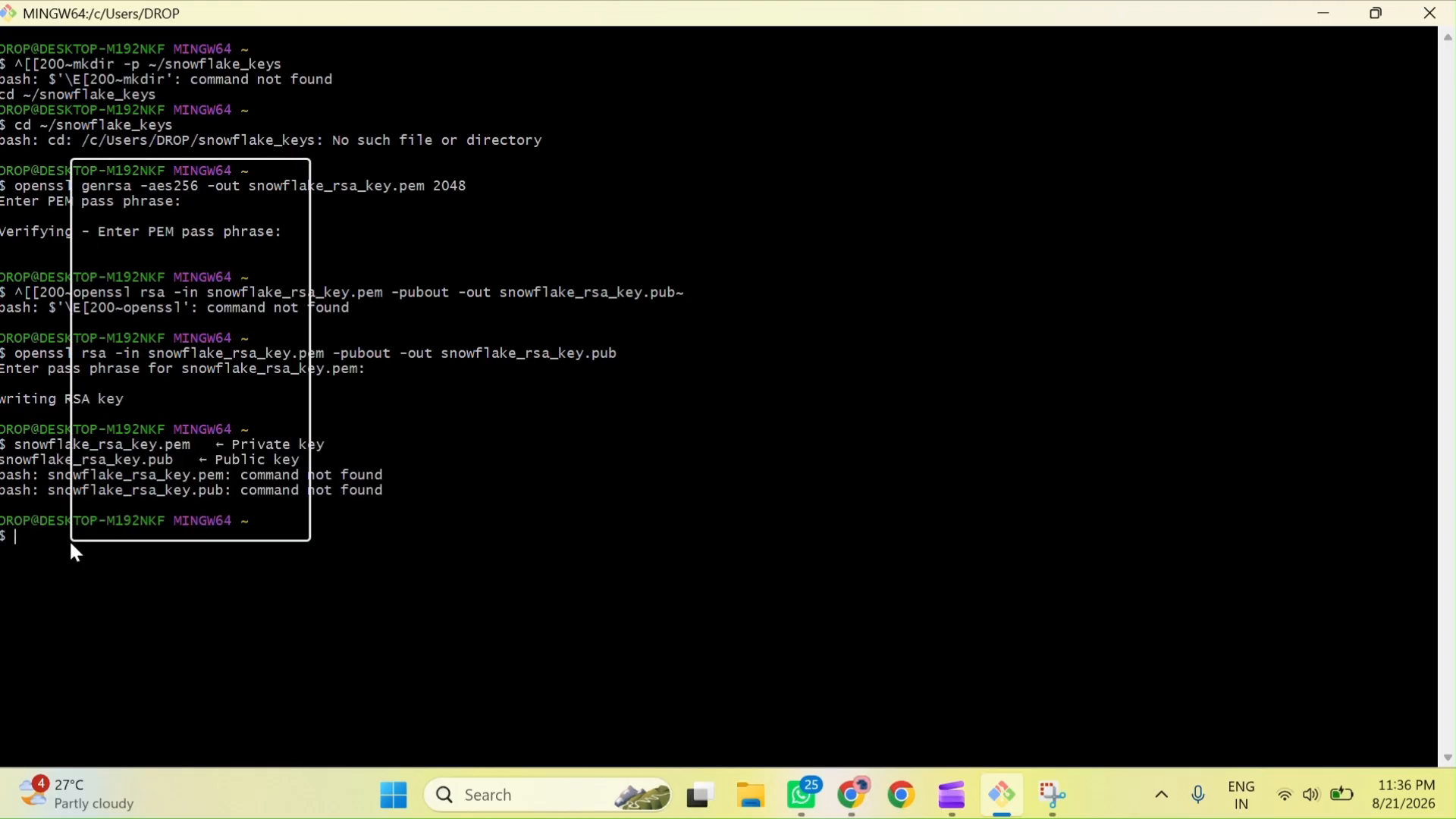
pyautogui.click(175, 236)
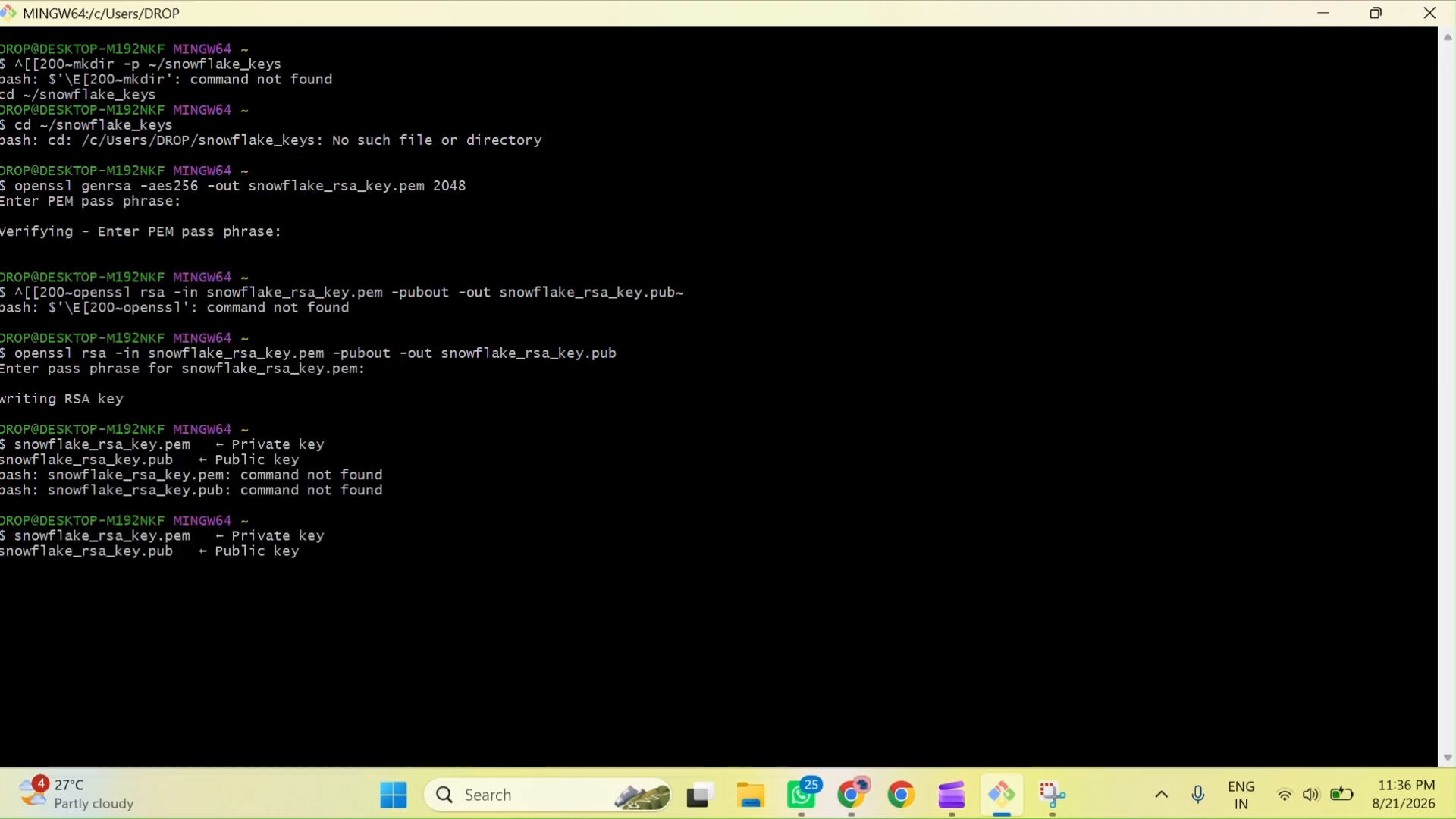
# Step: Regenerate snowflake_rsa_key.pub from snowflake_rsa_key.pem with the openssl rsa -pubout command, entering the key's pass phrase
pyautogui.write('openssl rsa -in snowflake_rsa_key.pem -pubout -out snowflake_rsa_key.pub')
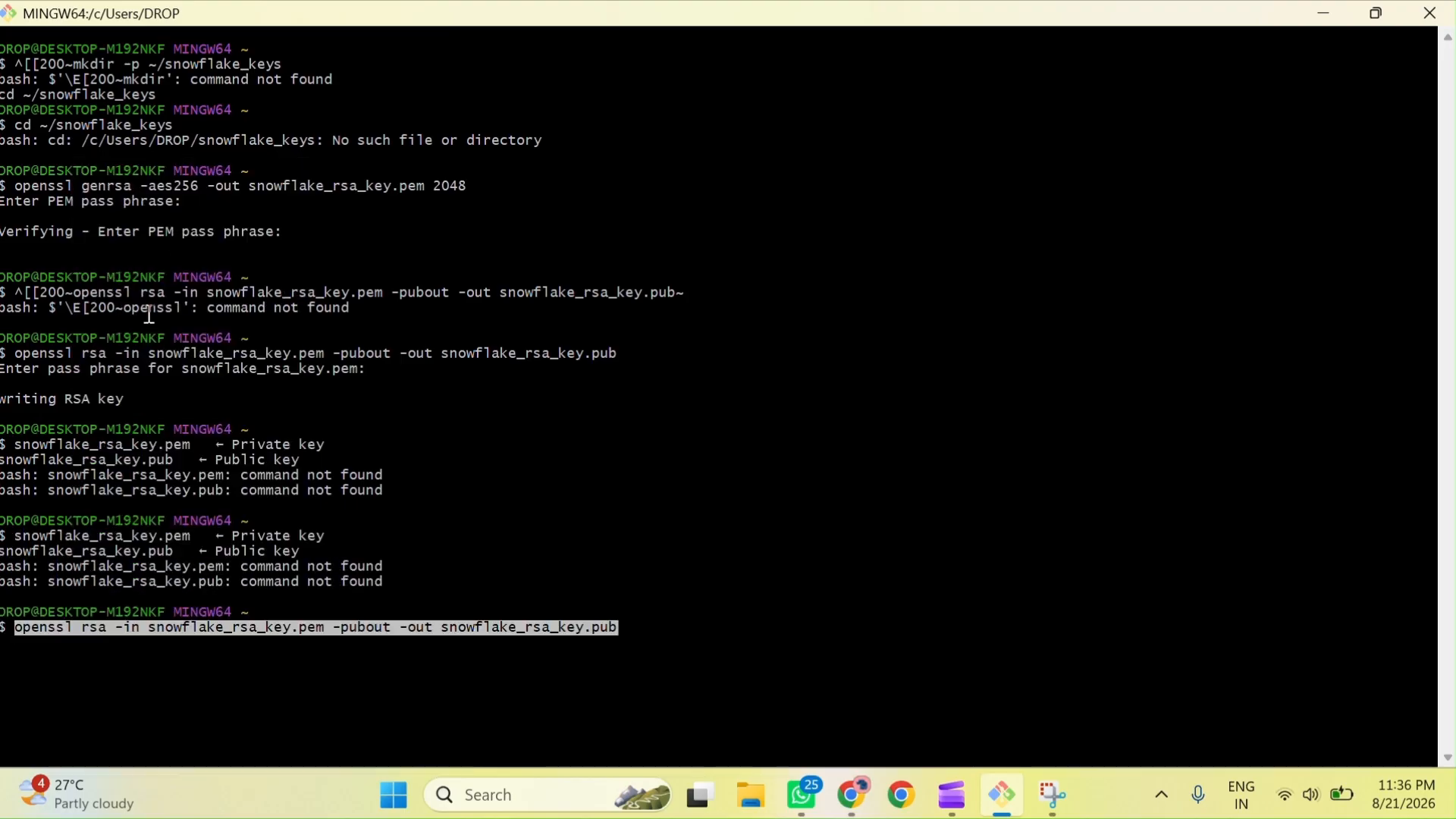
pyautogui.press('Return')
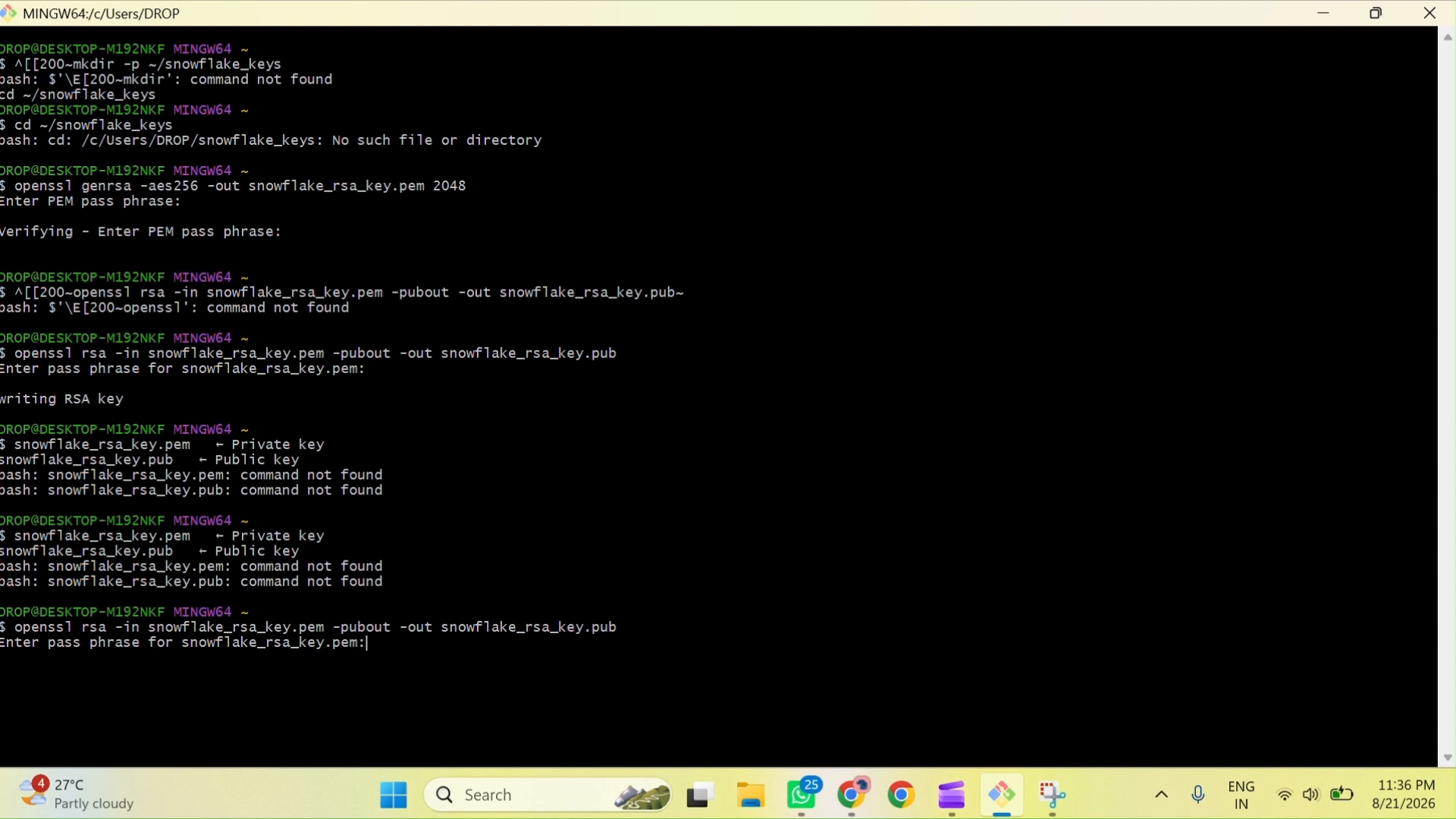
pyautogui.press('Return')
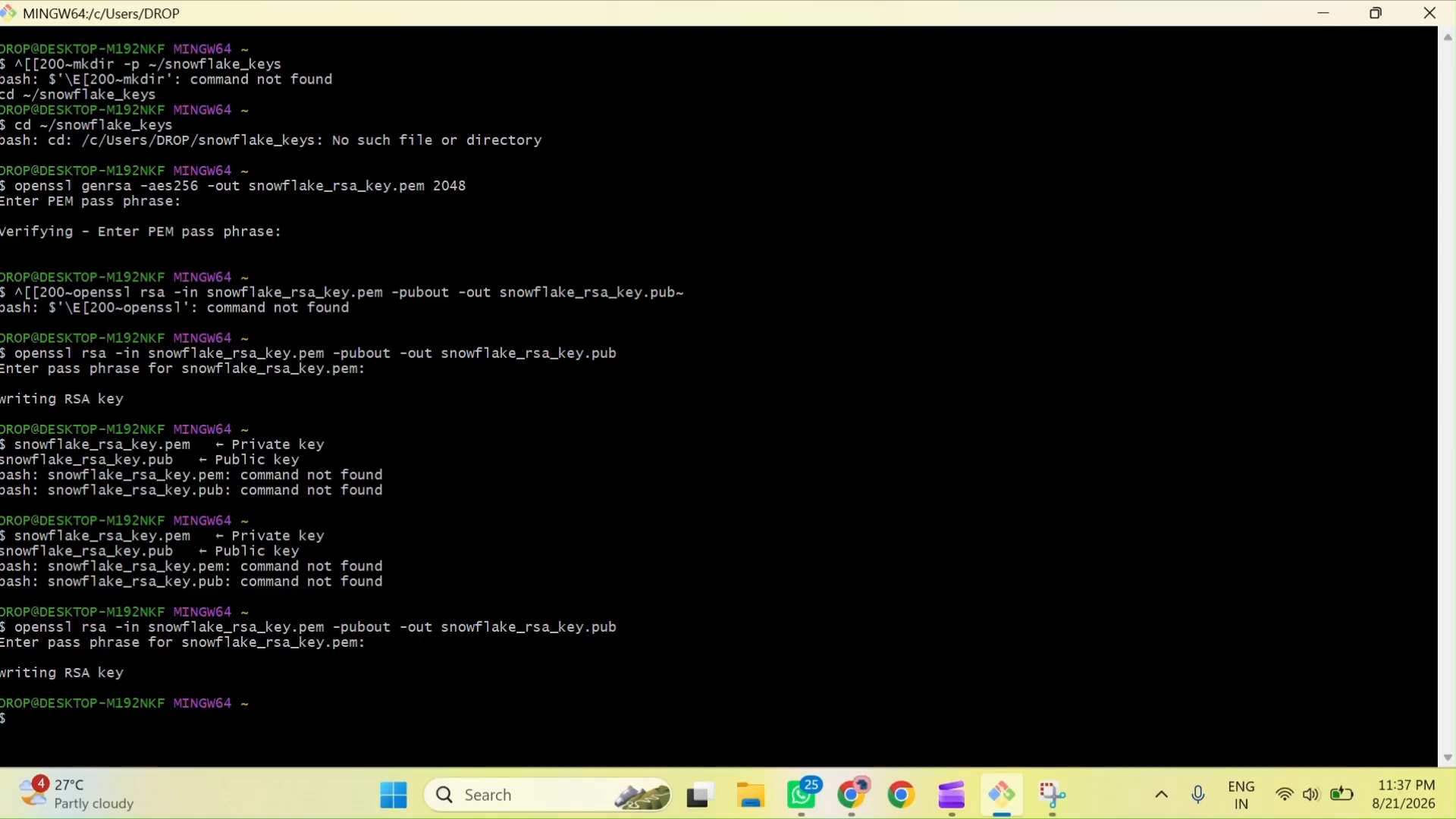
pyautogui.rightClick(116, 723)
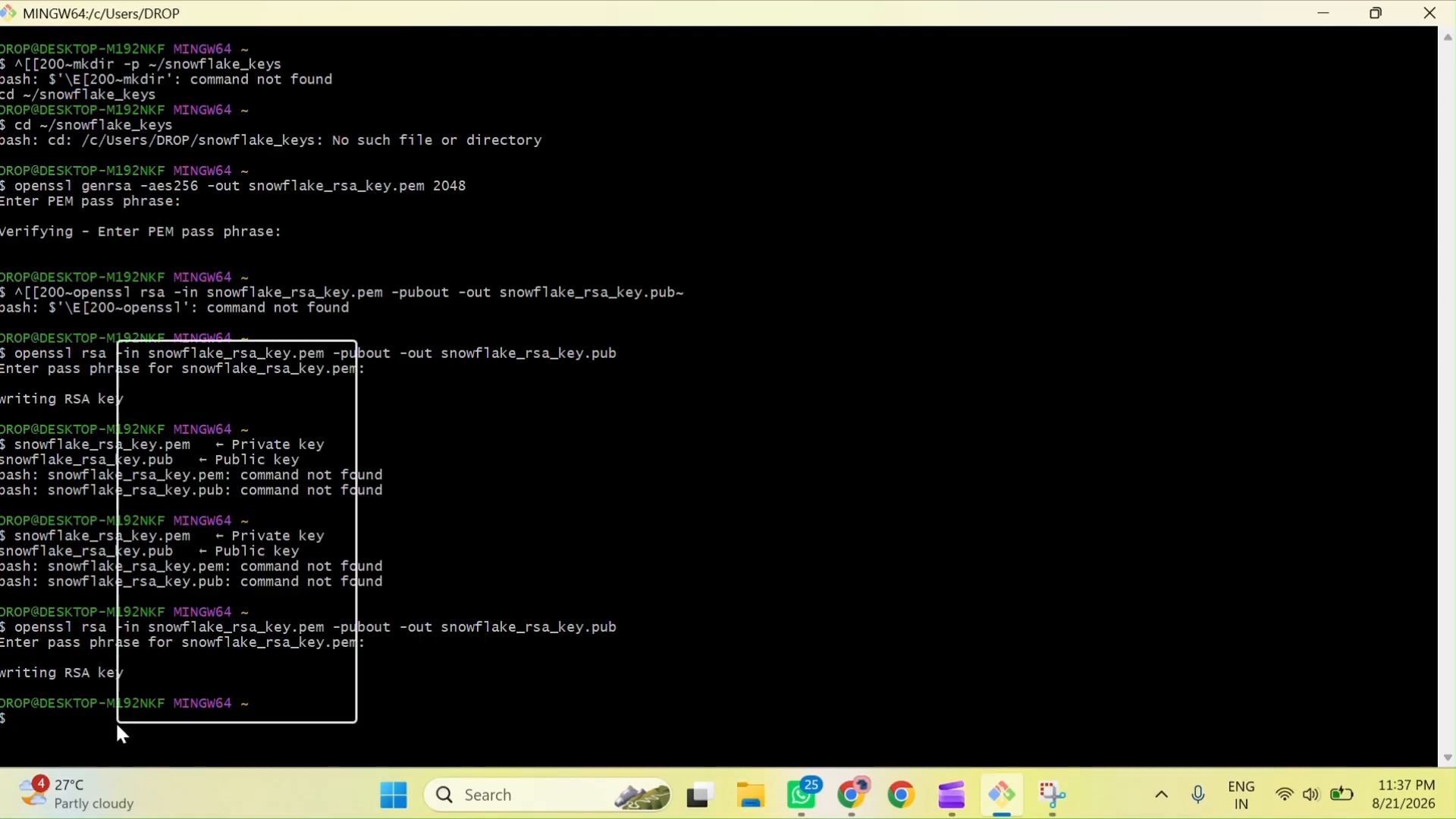
pyautogui.click(170, 423)
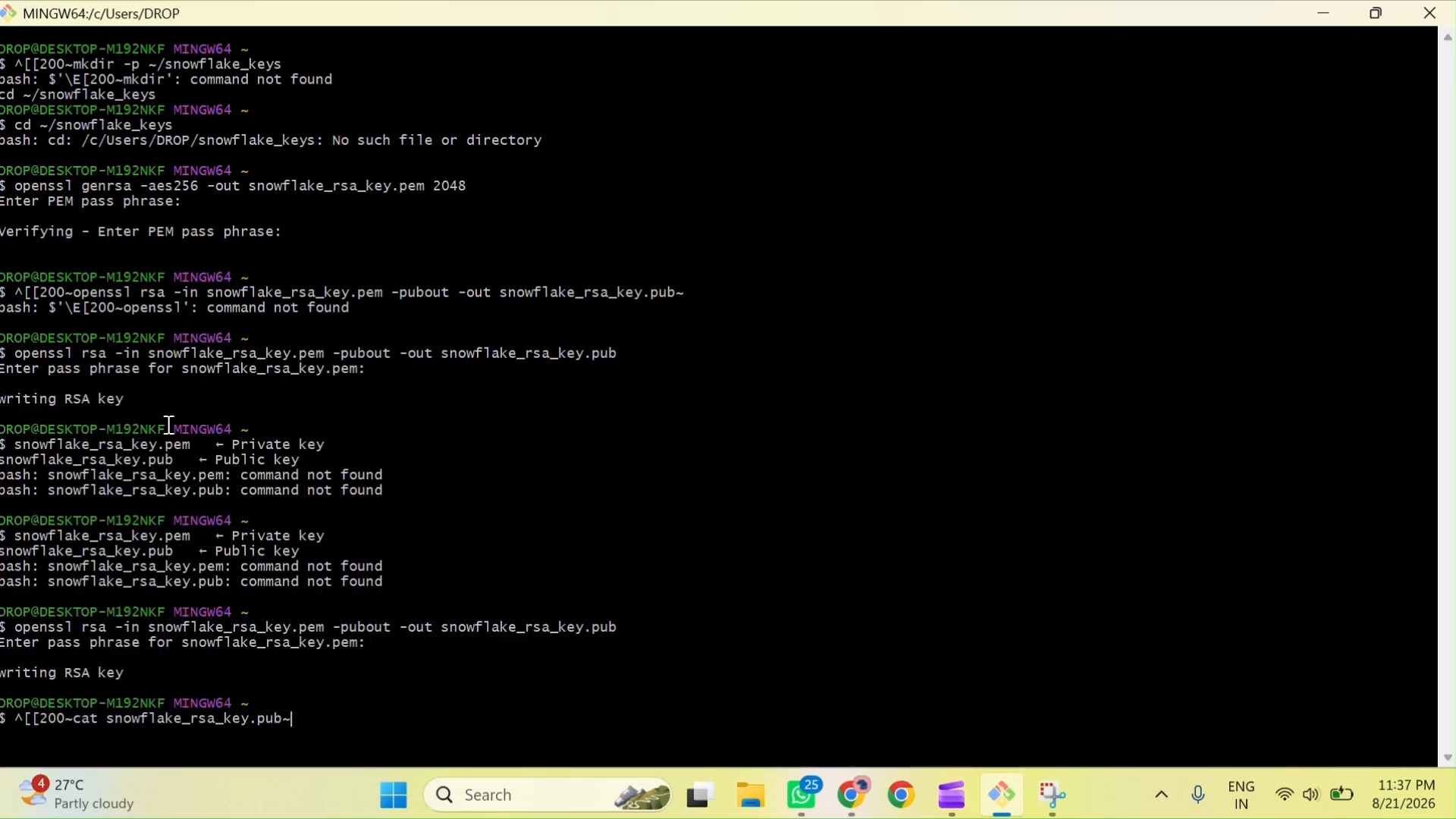
pyautogui.press('Return')
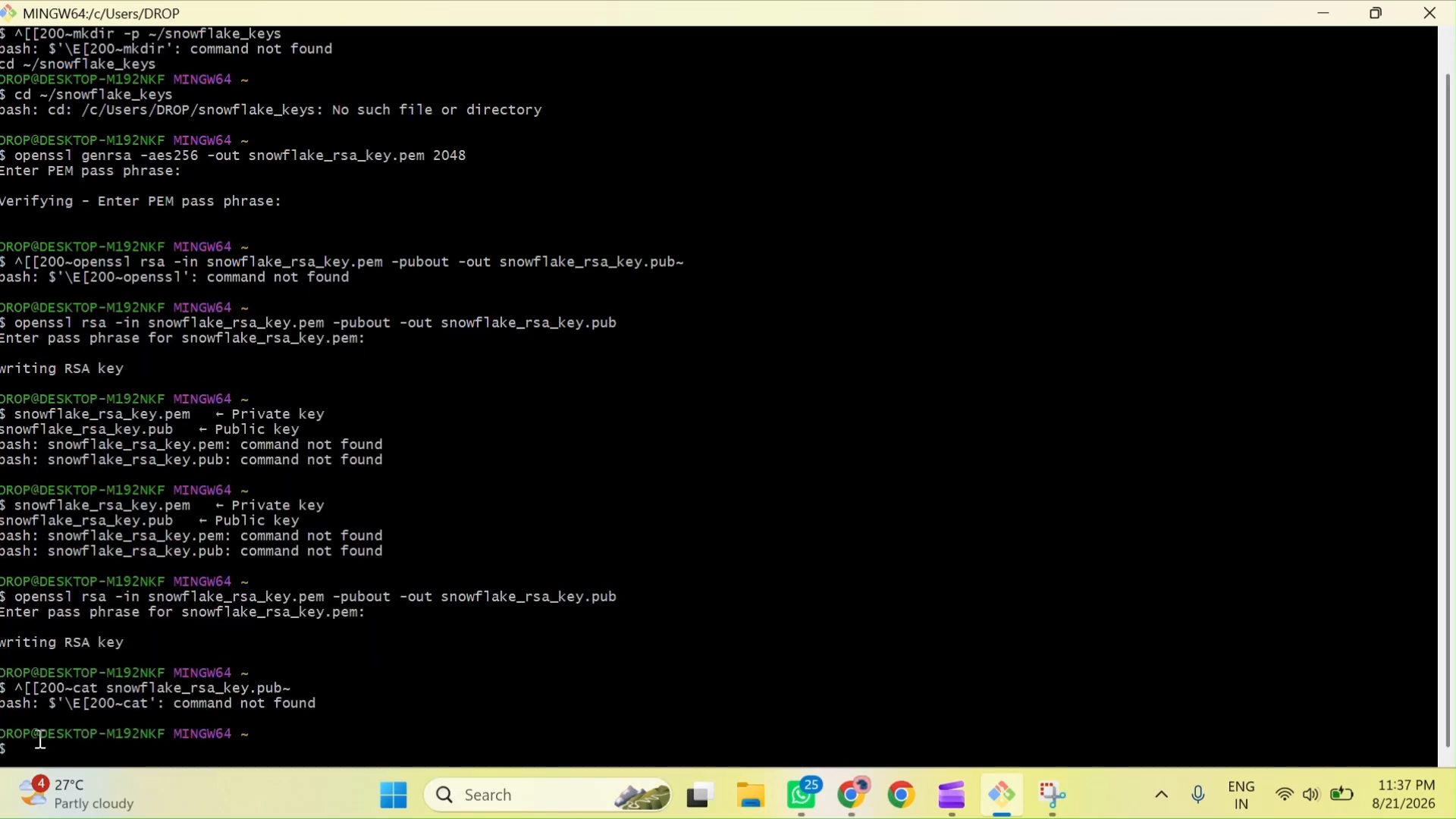
# Step: Print the public key with cat snowflake_rsa_key.pub
pyautogui.rightClick(58, 749)
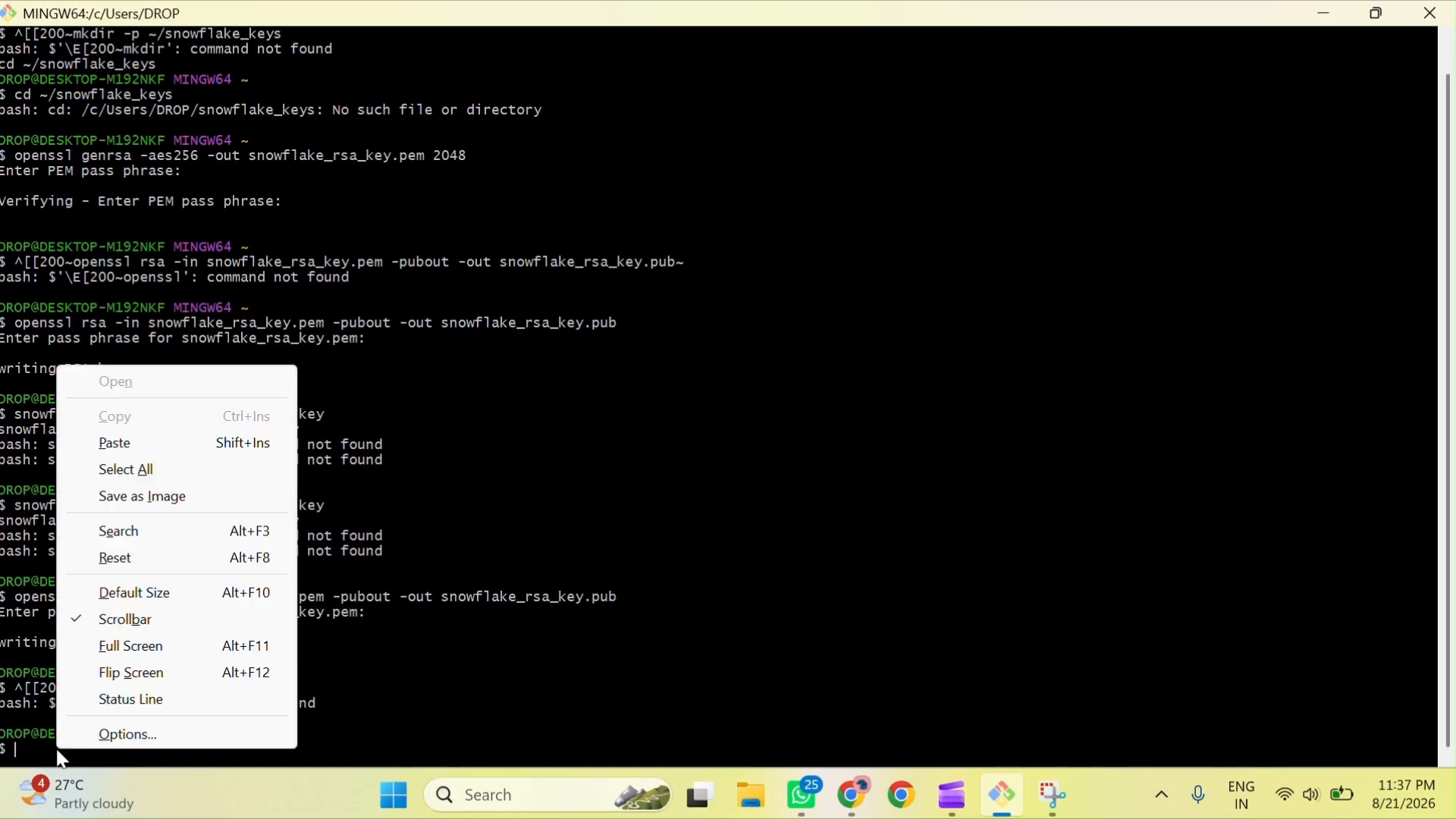
pyautogui.click(140, 445)
pyautogui.press('Return')
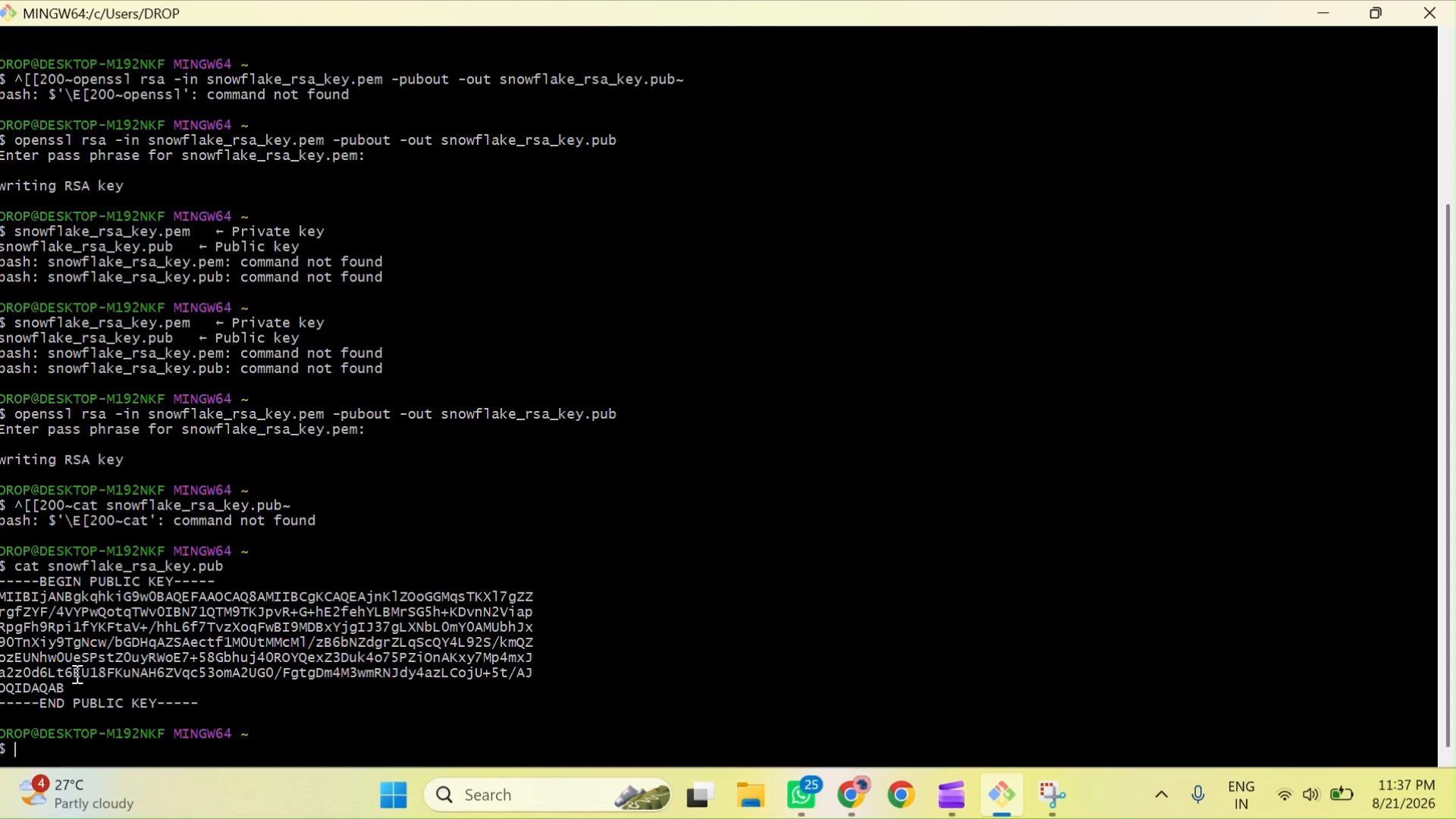
# Step: Copy the public key text without its BEGIN and END lines into a new Notepad tab
pyautogui.moveTo(2, 596); pyautogui.dragTo(76, 658)
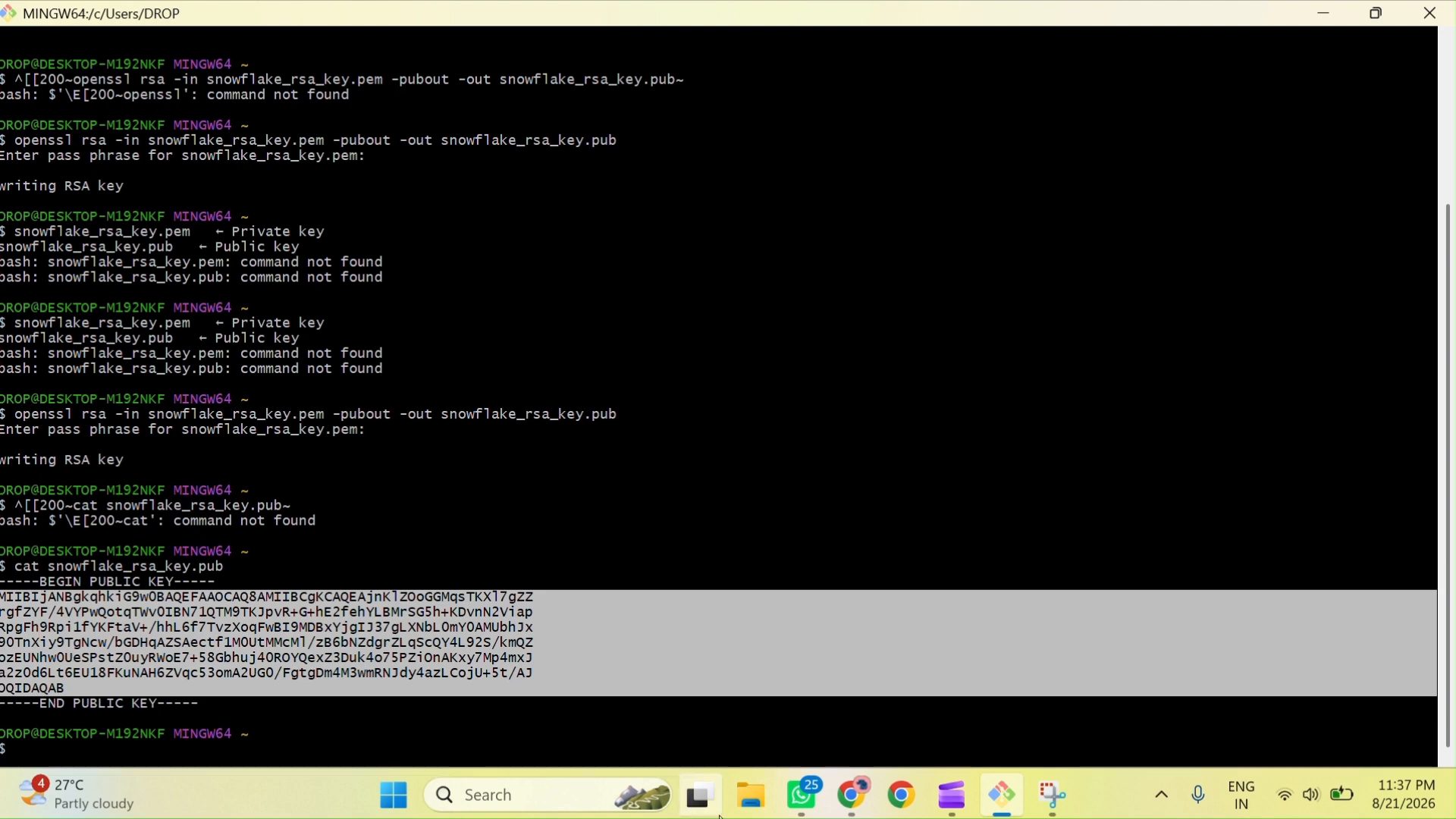
pyautogui.click(559, 798)
pyautogui.write('notr')
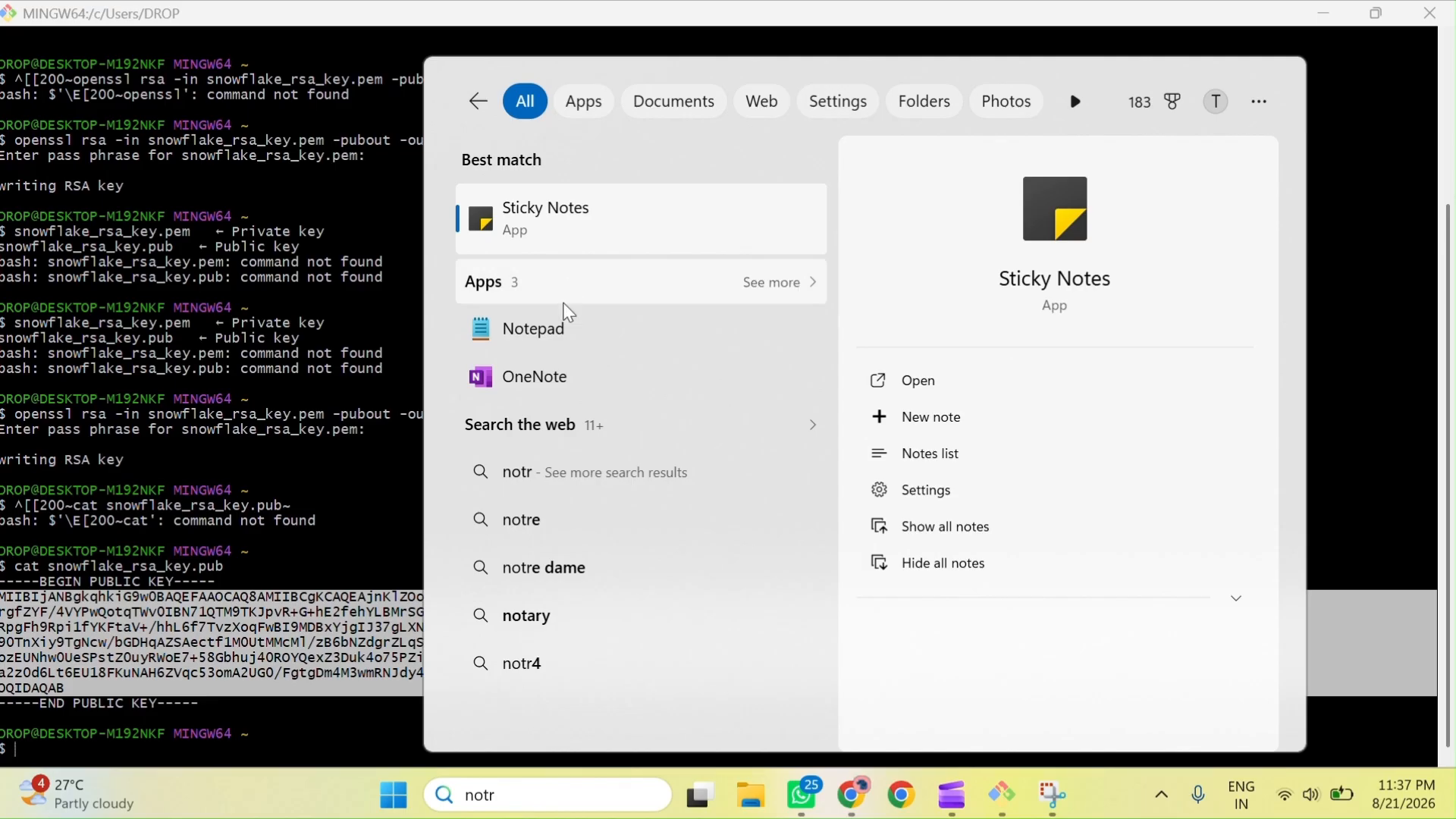
pyautogui.press('Escape')
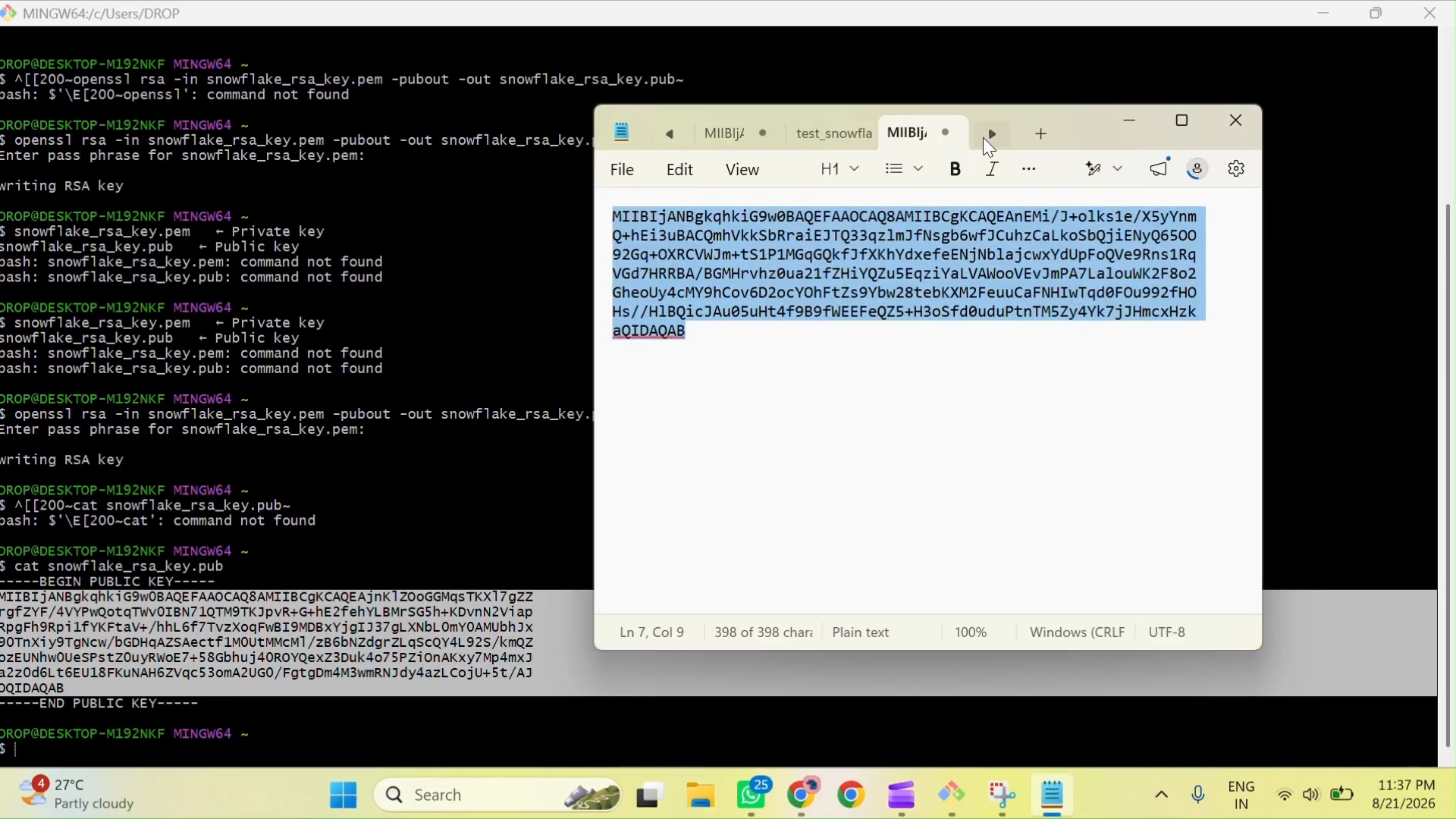
pyautogui.click(1039, 132)
pyautogui.write('MIIBIjANBgkqhkiG9w0BAQEFAAOCAQ8AMIIBCgKCAQEAjnKlZOoGGMqsTKXl7gZZ rgfZYF/4VYPWQotqTWv0IBN71QTM9TKJpvR+G+hE2fehYLBMrSG5h+KDvnN2Viap RpgFh9Rpi1fYKFtaV+/hhL6f7TvzXoqFwBI9MDBxYjgIJ37gLXNbL0mY0AMUbhJx 90TnXiy9TgNcw/bGDHqAZSAectf1M0UtMMcMl/zB6bNZdgrZLqScQY4L92S/kmQZ ozEUNhw0UeSPstZ0uyRWoE7+58Gbhuj40ROYQexZ3Duk4o75PZiOnAKxy7Mp4mxJ a2z0d6Lt6EU18FKuNAH6ZVqc53omA2UG0/FgtgDm4M3wmRNJdy4azLCojU+5t/AJ OQIDAQAB')
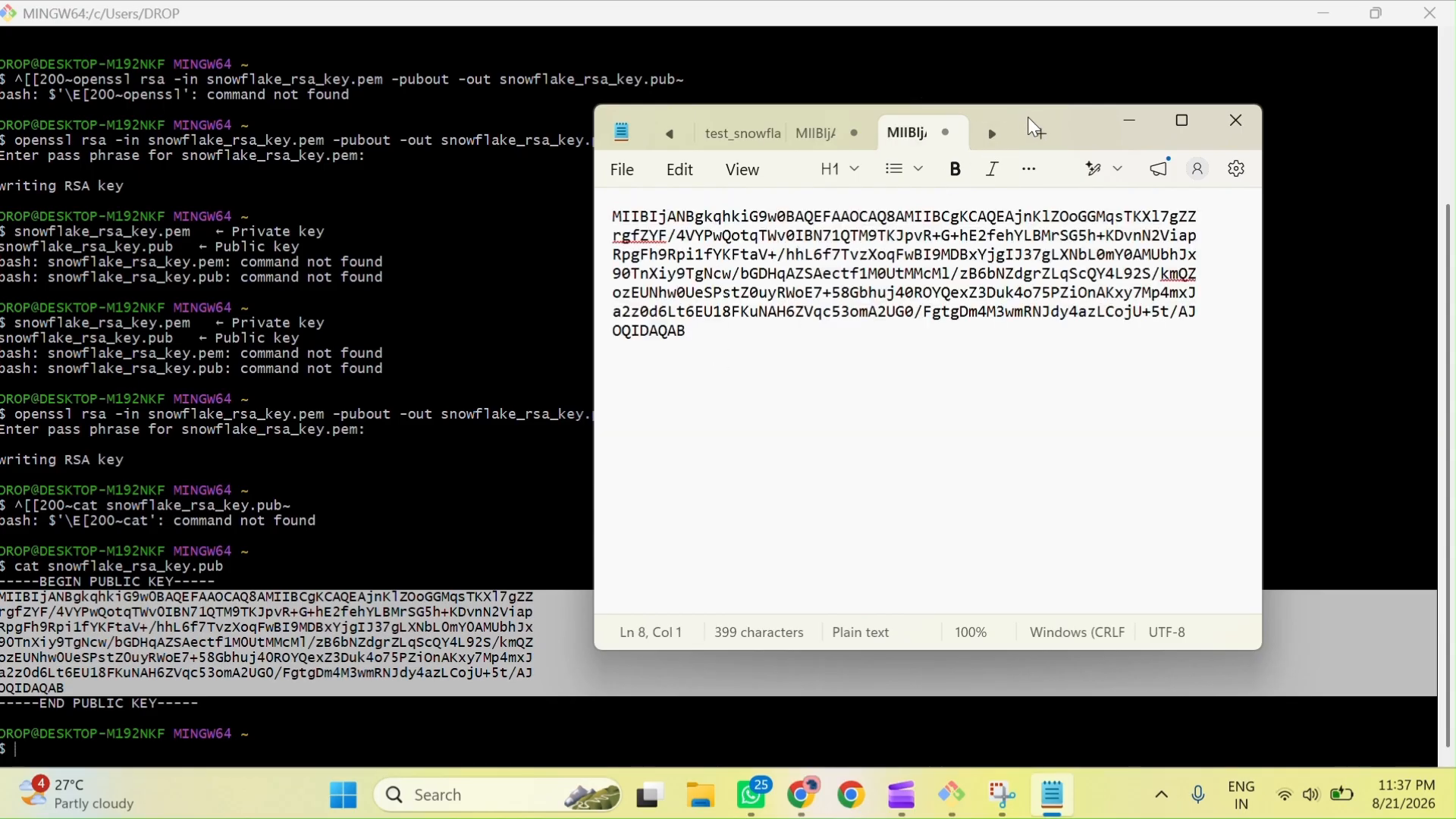
pyautogui.click(1128, 121)
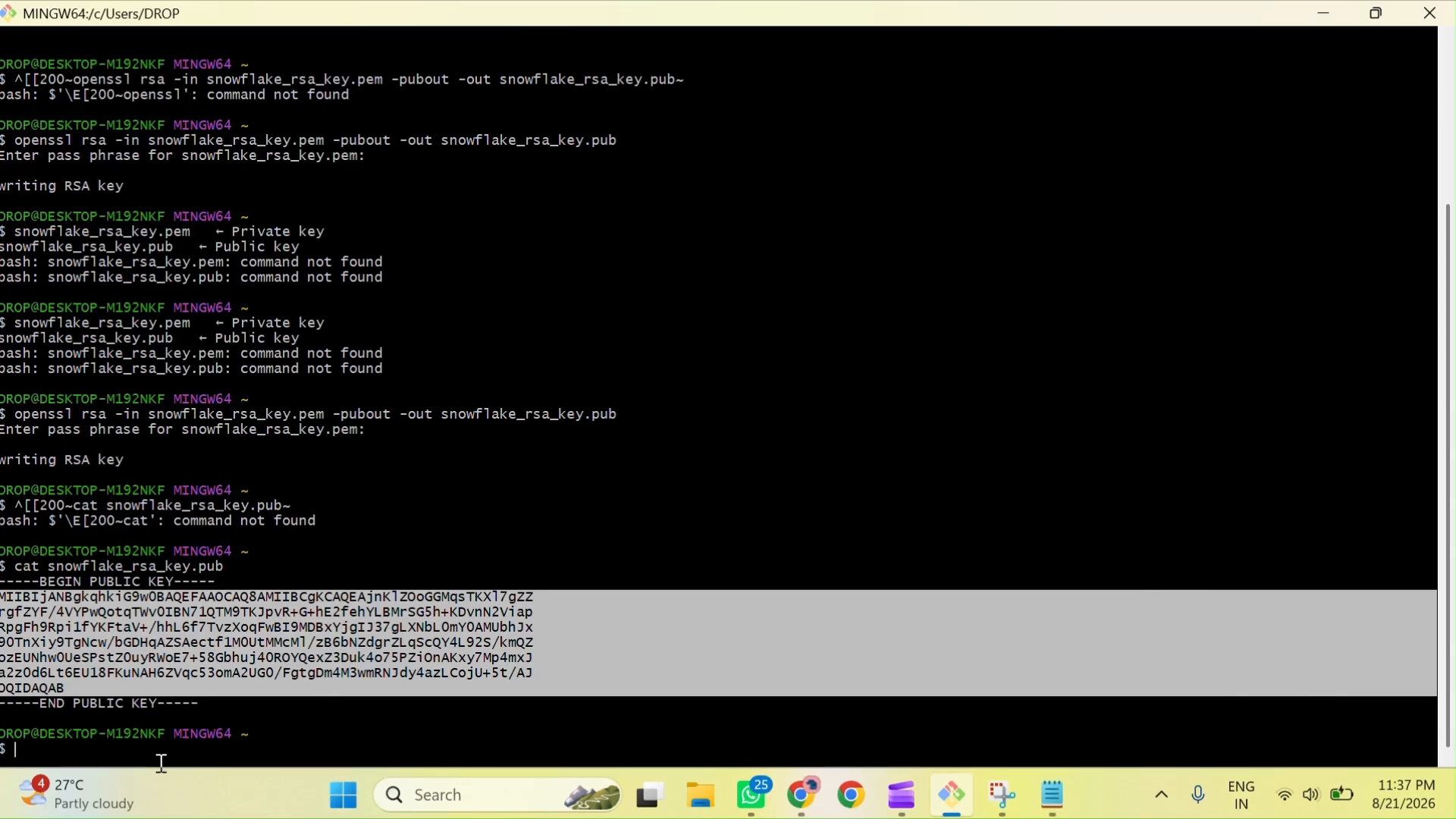
pyautogui.click(822, 744)
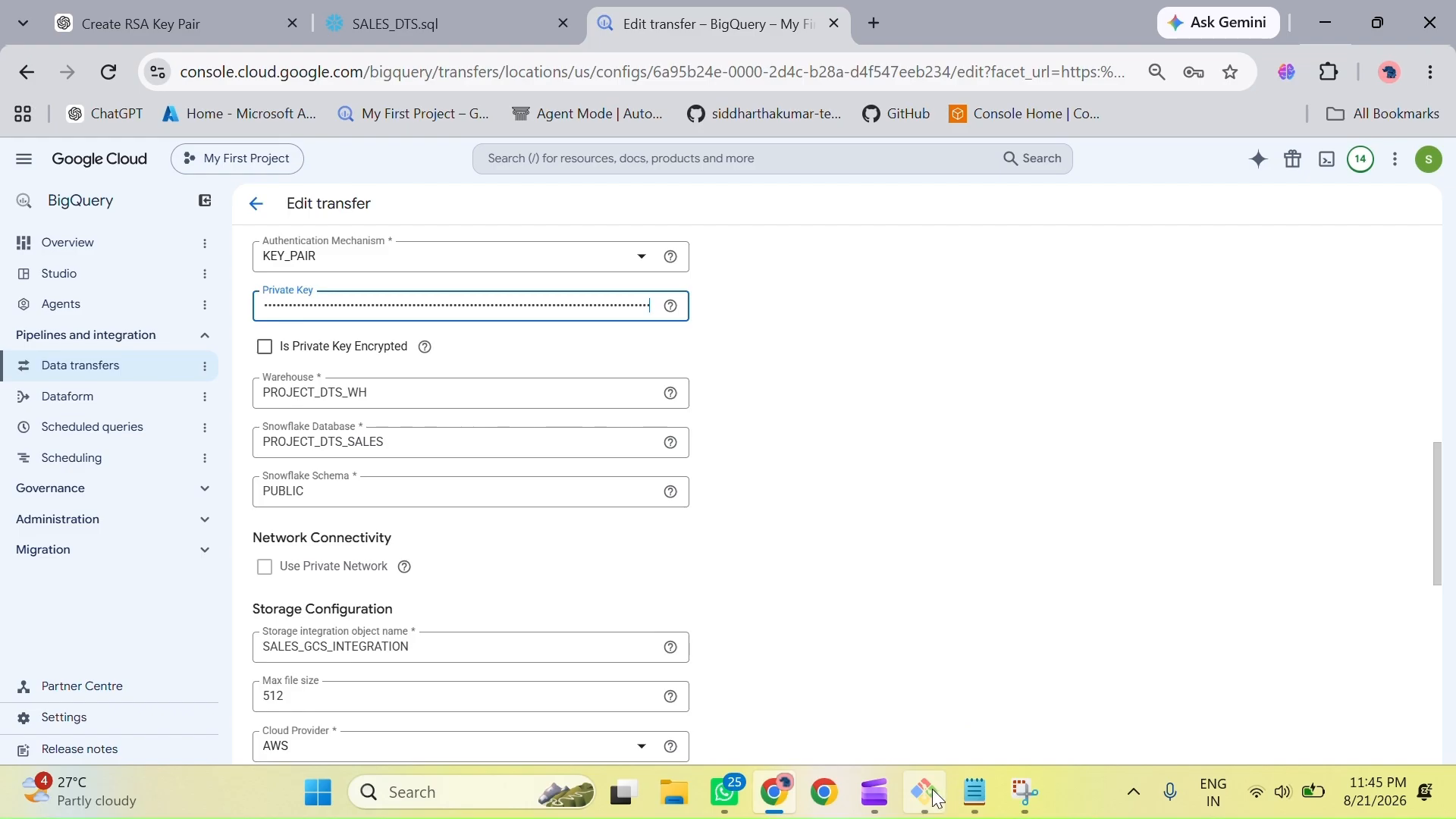
# Step: Review the key output in the Git Bash terminal and switch to the SALES_DTS.sql worksheet in Snowflake
pyautogui.click(935, 794)
pyautogui.scroll(8, 663, 384)
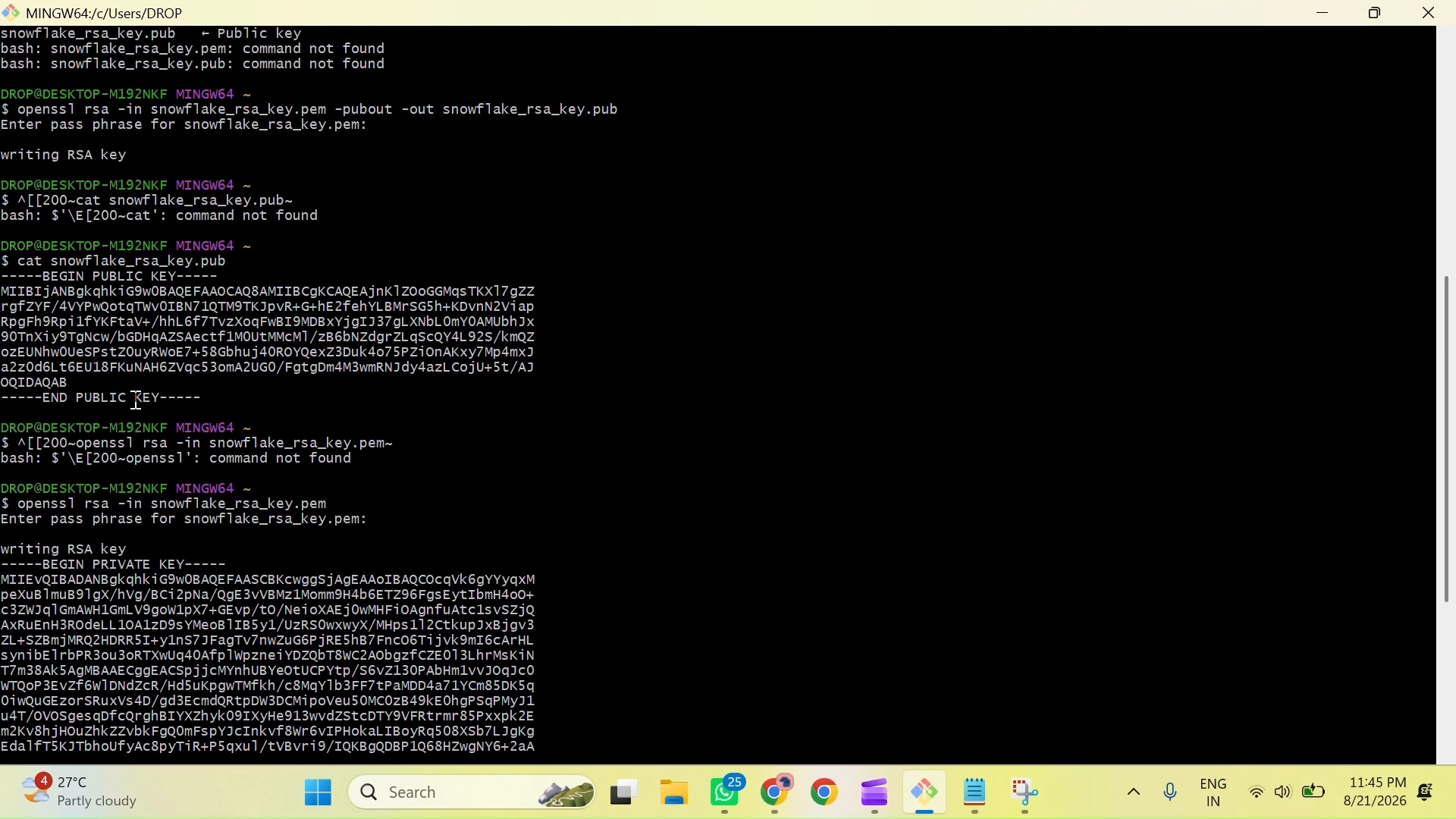
pyautogui.hotkey('alt', 'Tab')
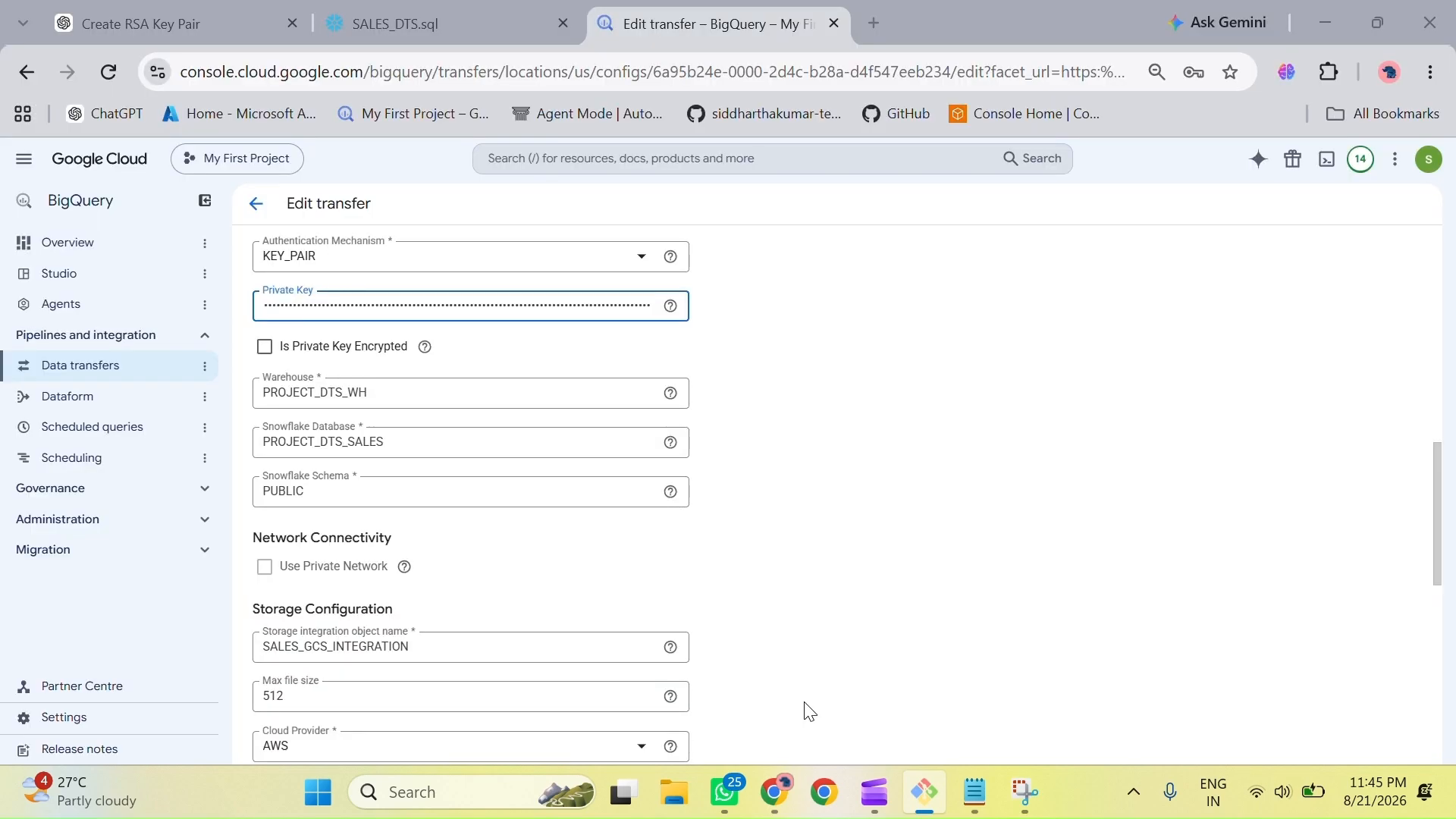
pyautogui.click(394, 27)
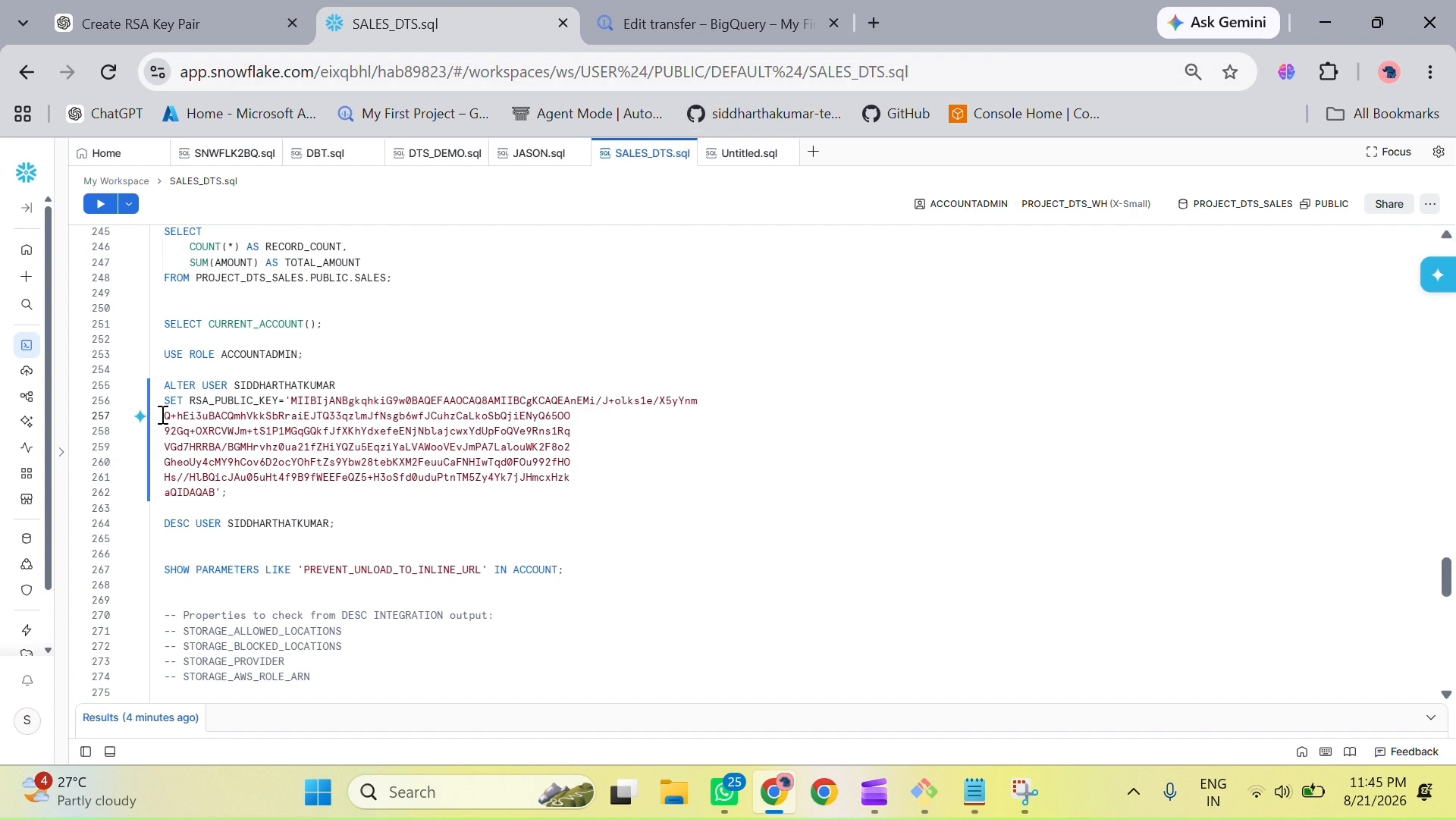
# Step: Remove the line breaks inside the RSA_PUBLIC_KEY value of the ALTER USER statement, leaving its last short line separate
pyautogui.press('BackSpace')
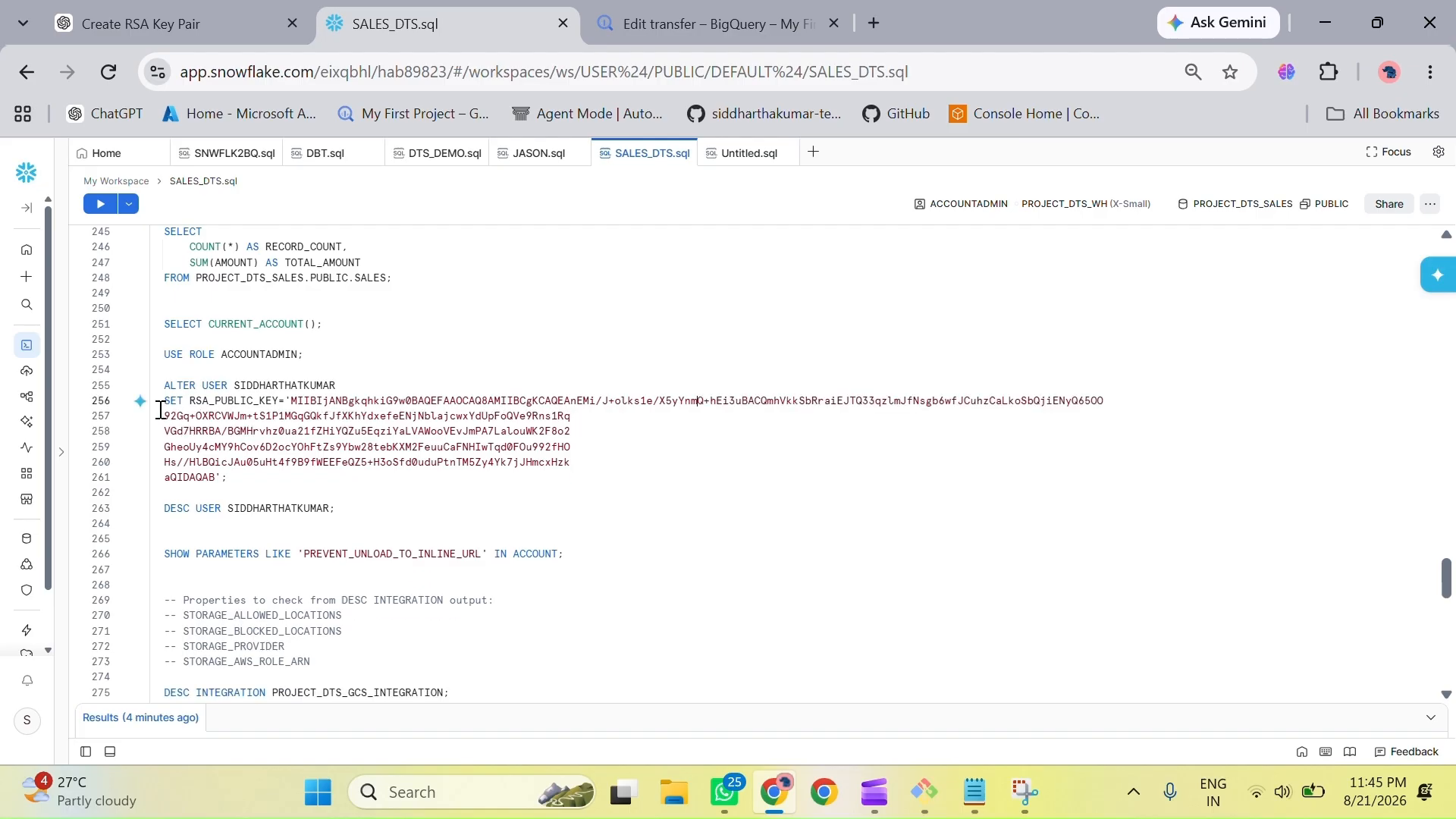
pyautogui.click(166, 414)
pyautogui.press('BackSpace')
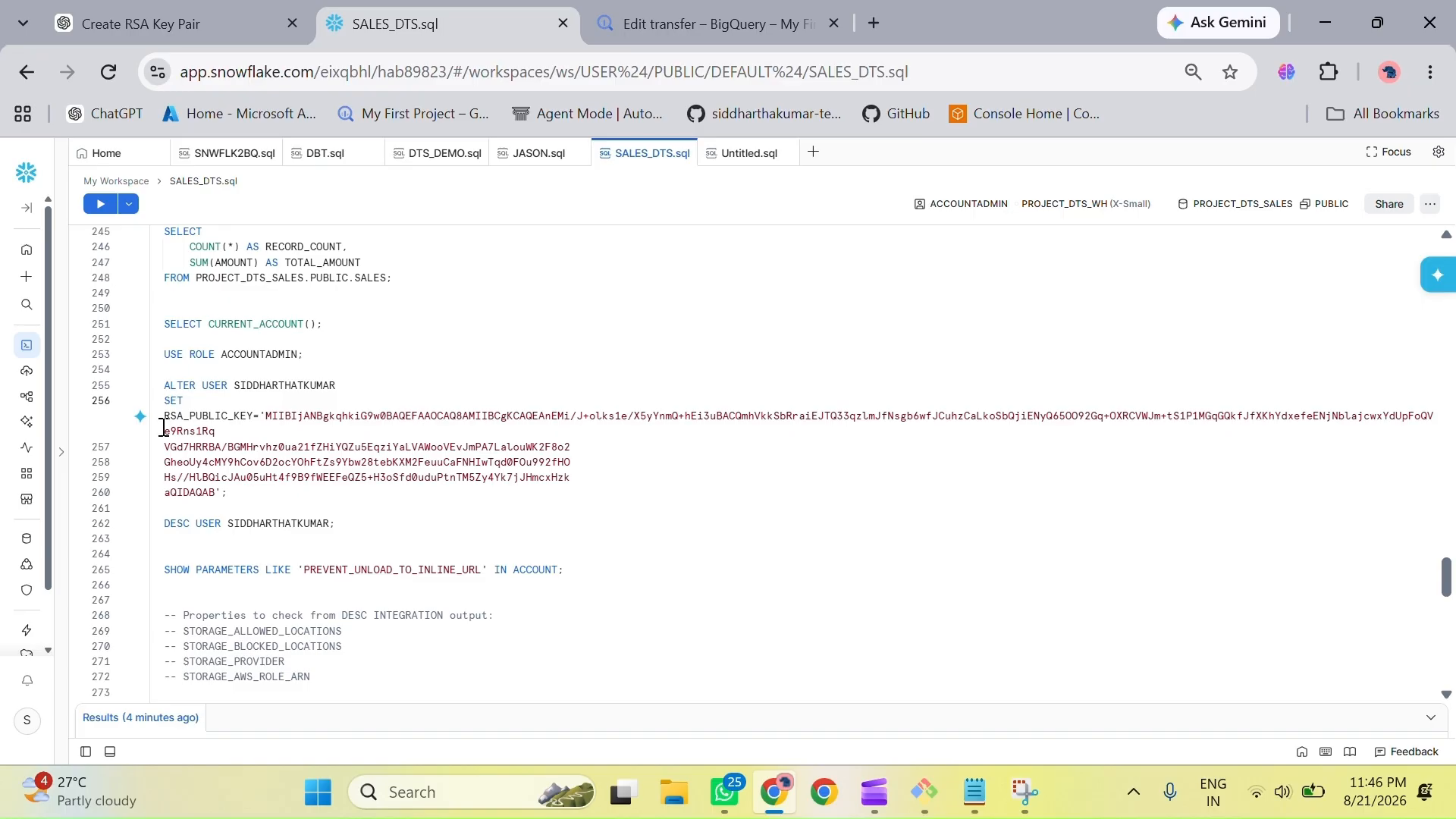
pyautogui.press('BackSpace')
pyautogui.hotkey('ctrl', 'z')
pyautogui.click(249, 432)
pyautogui.press('Down')
pyautogui.press('BackSpace')
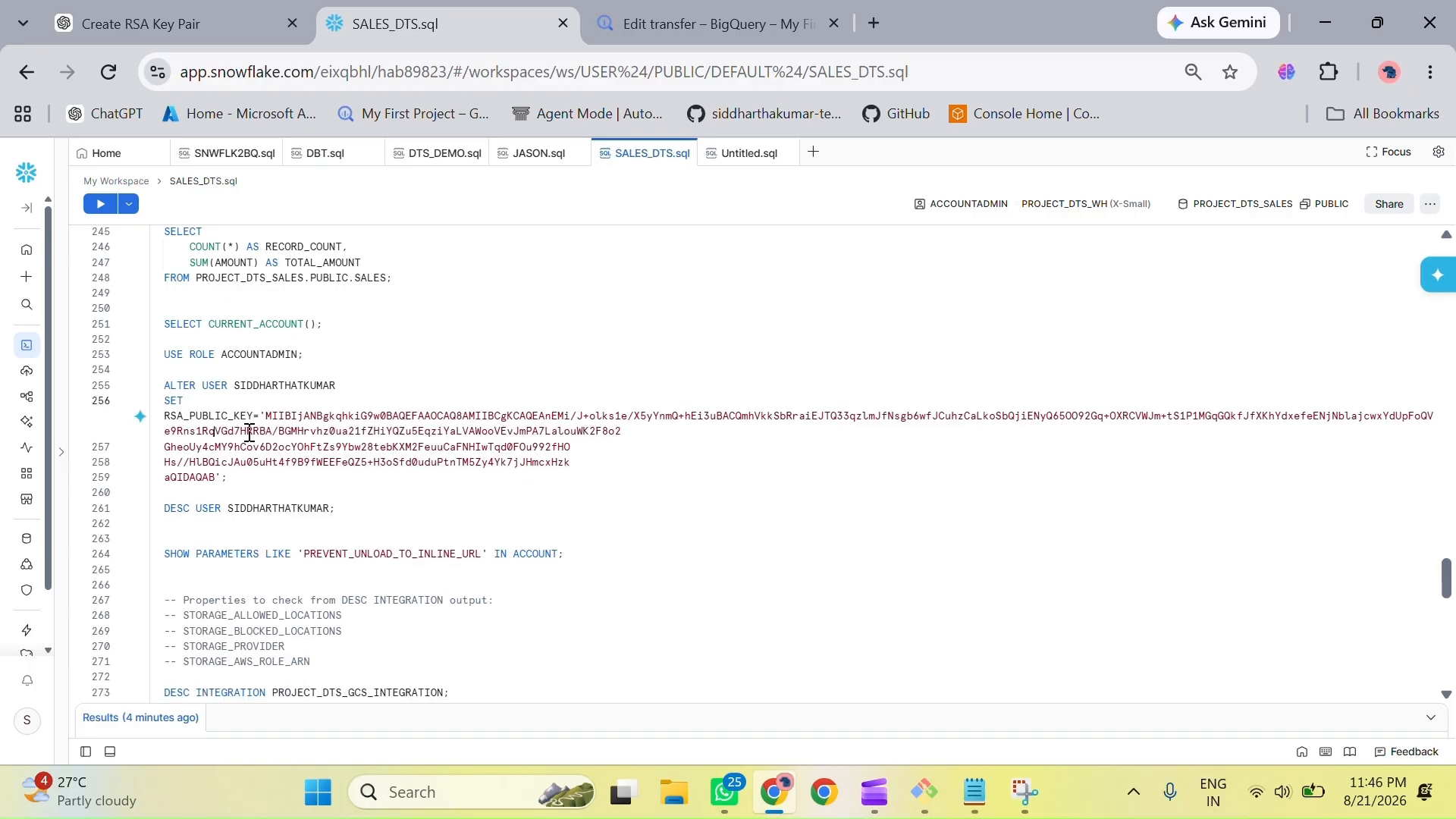
pyautogui.click(163, 449)
pyautogui.press('BackSpace')
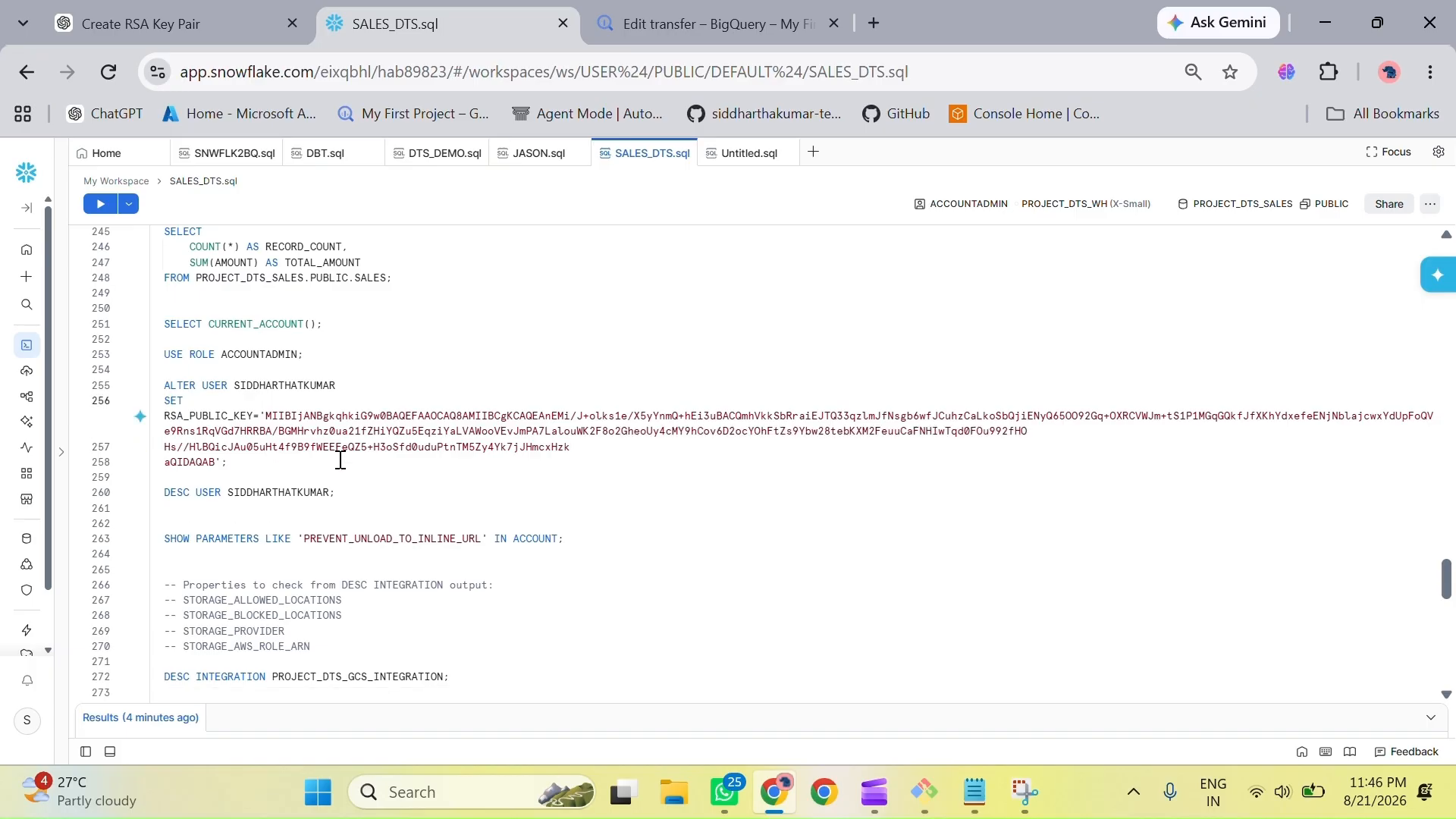
pyautogui.click(165, 447)
pyautogui.press('BackSpace')
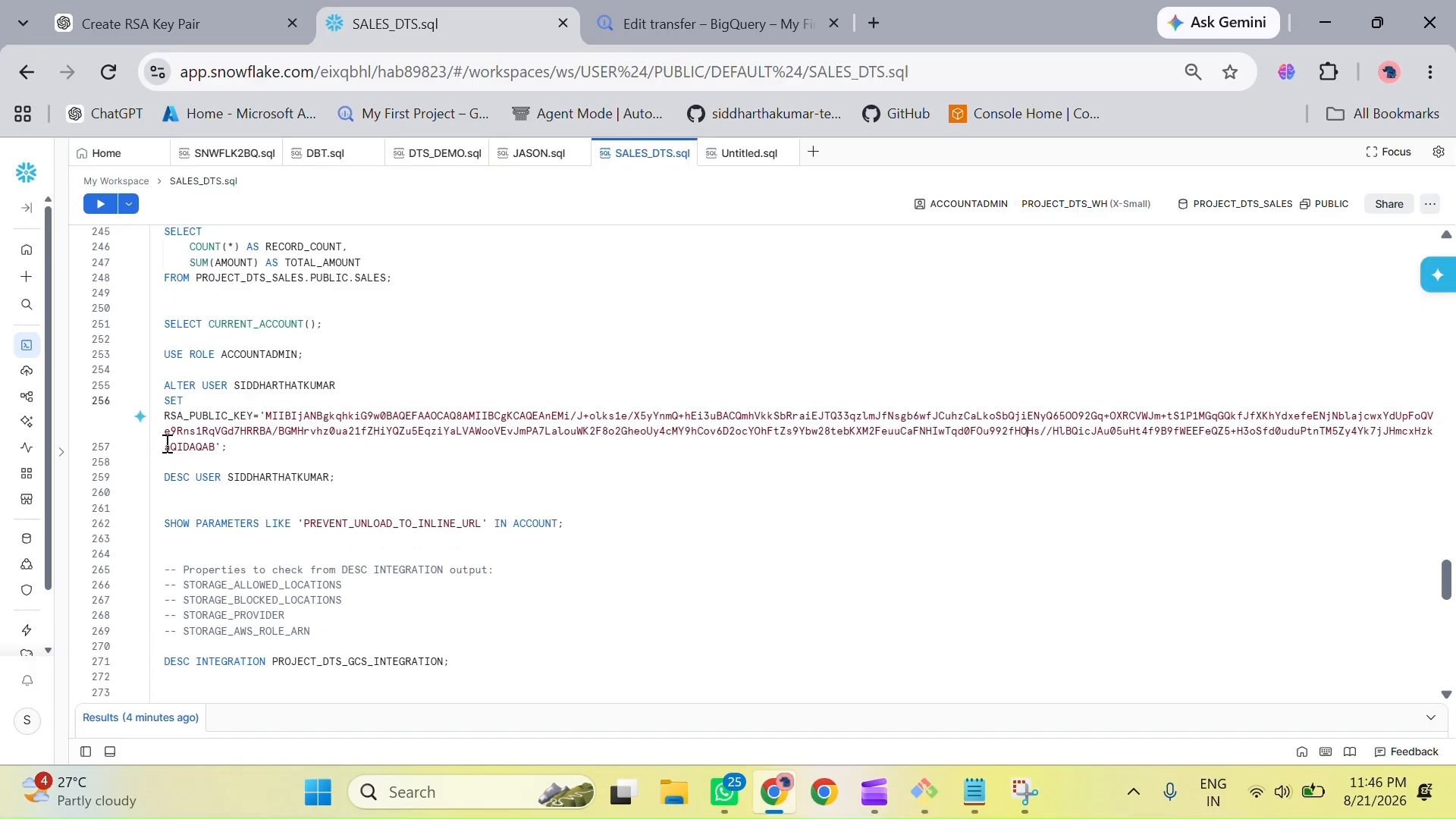
pyautogui.click(165, 448)
# Step: Run the ALTER USER statement that sets RSA_PUBLIC_KEY and check its execution result
pyautogui.moveTo(164, 383); pyautogui.dragTo(336, 449)
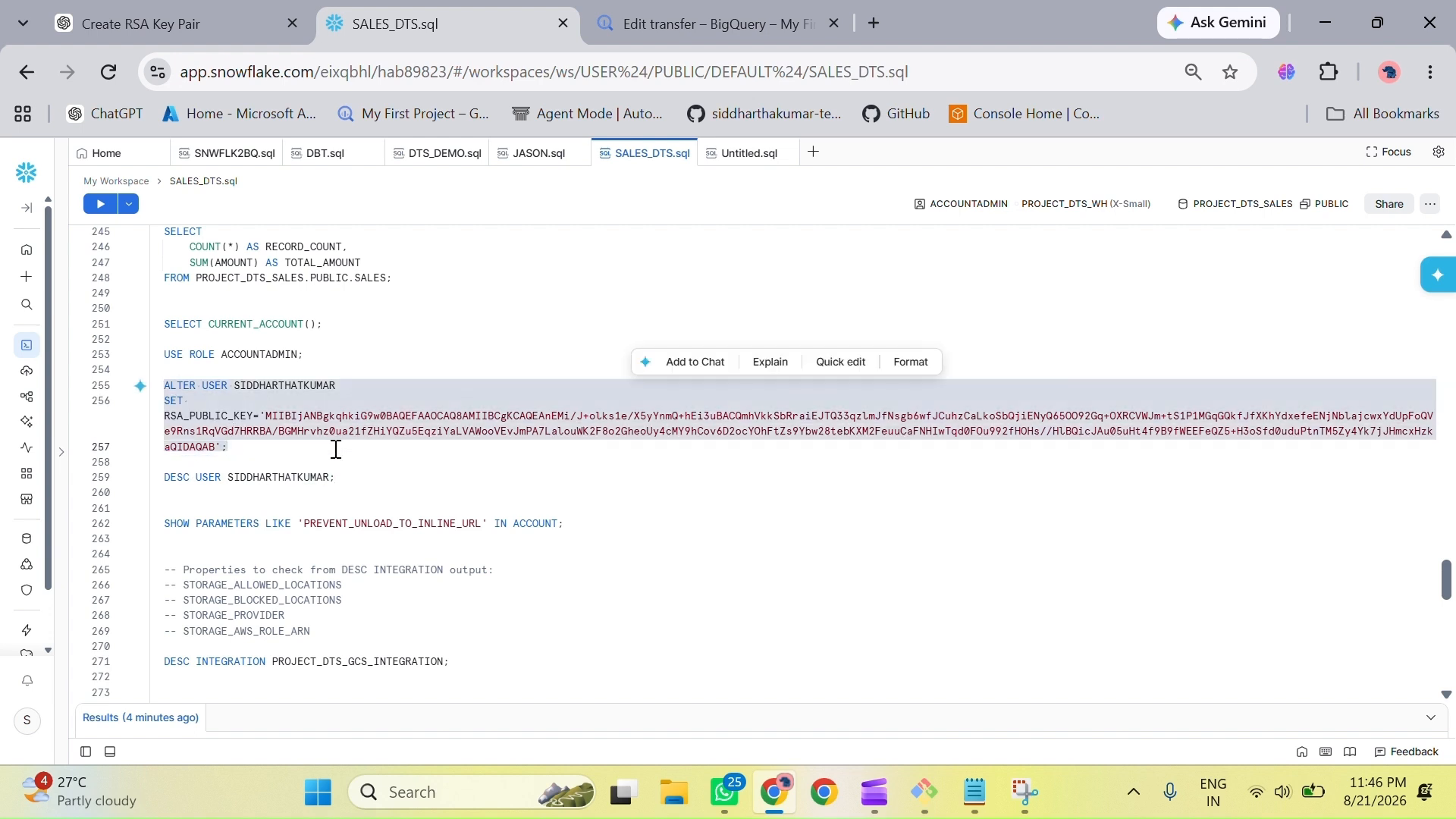
pyautogui.click(100, 204)
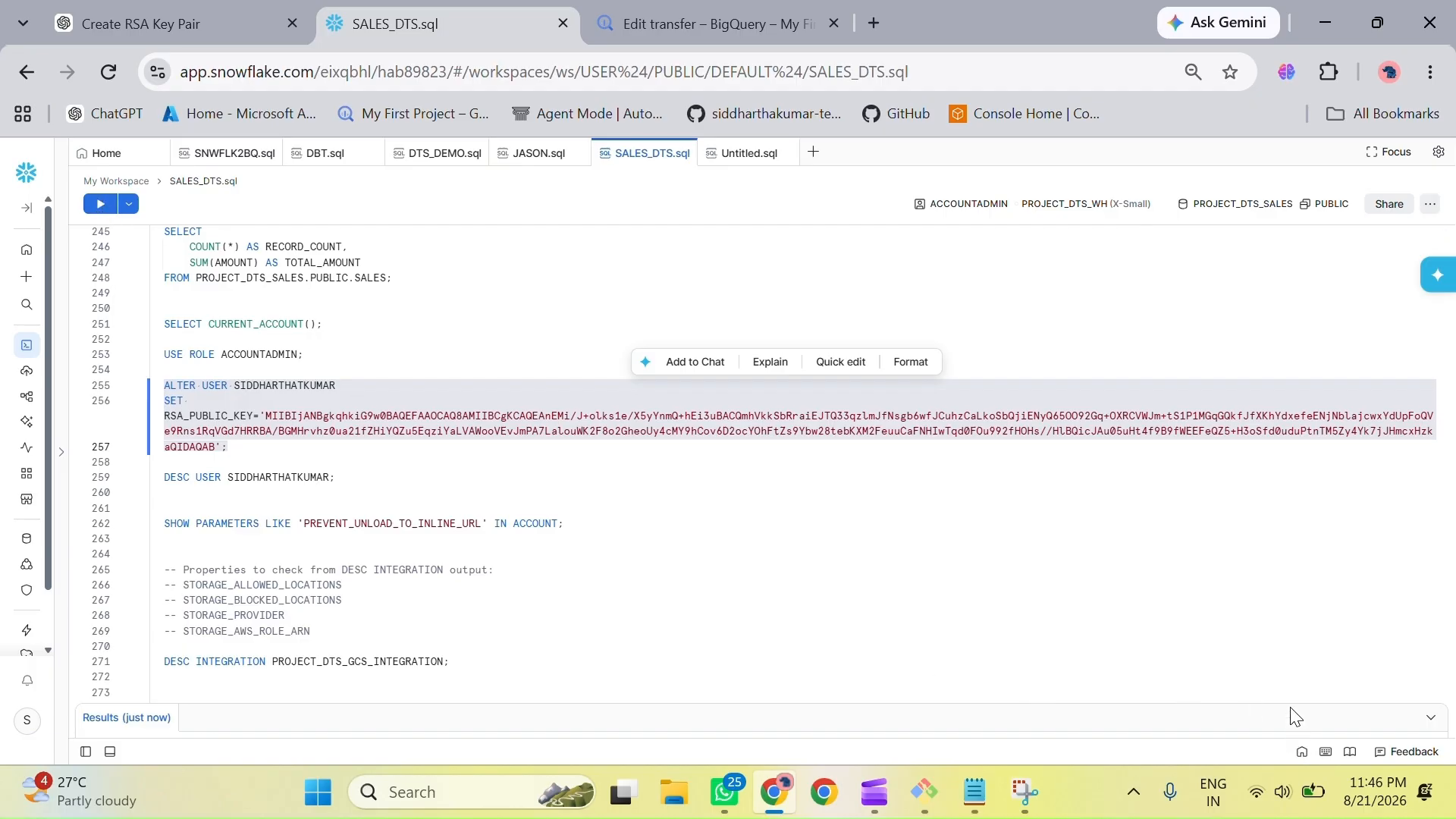
pyautogui.click(1431, 721)
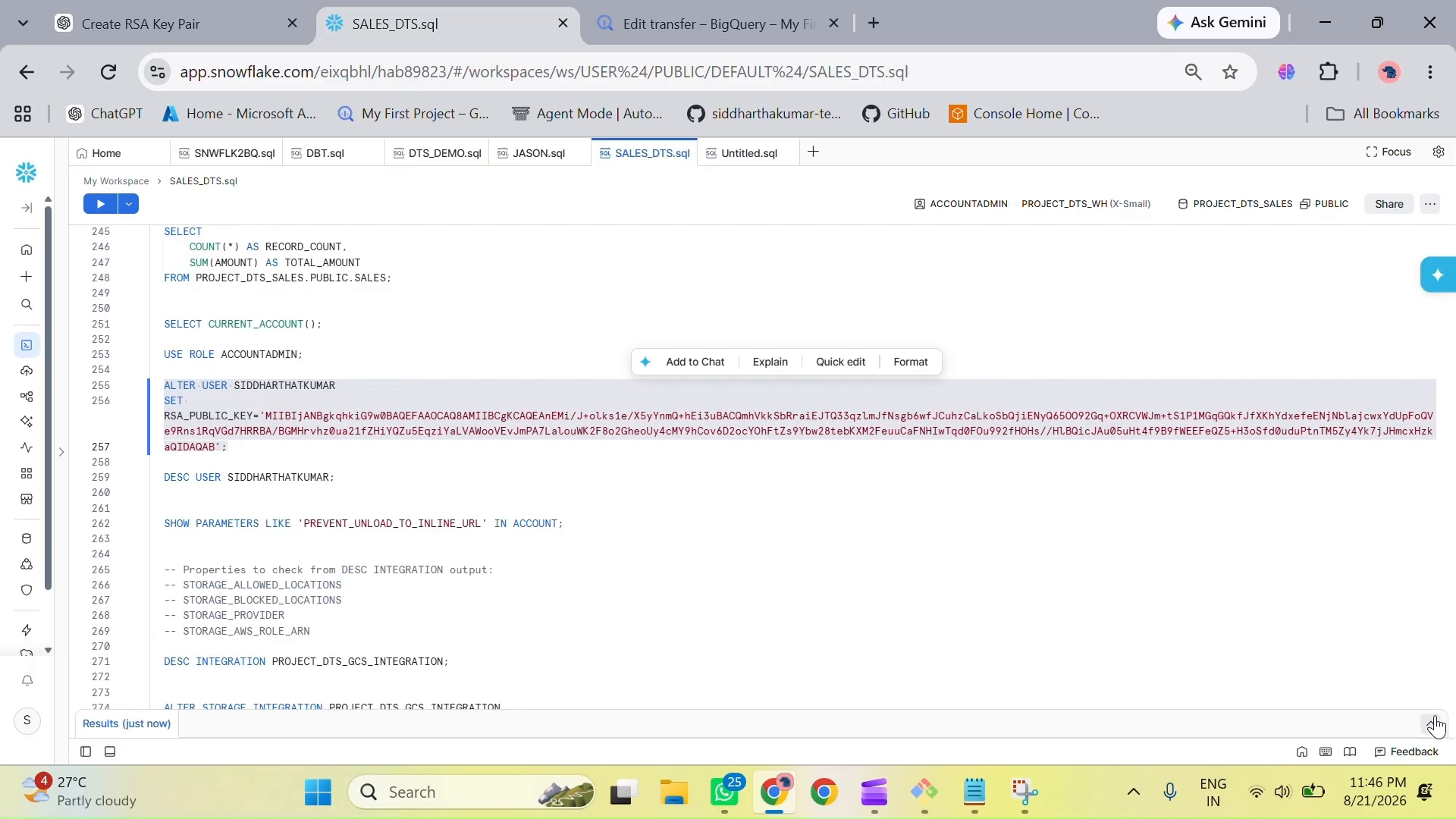
pyautogui.click(1431, 725)
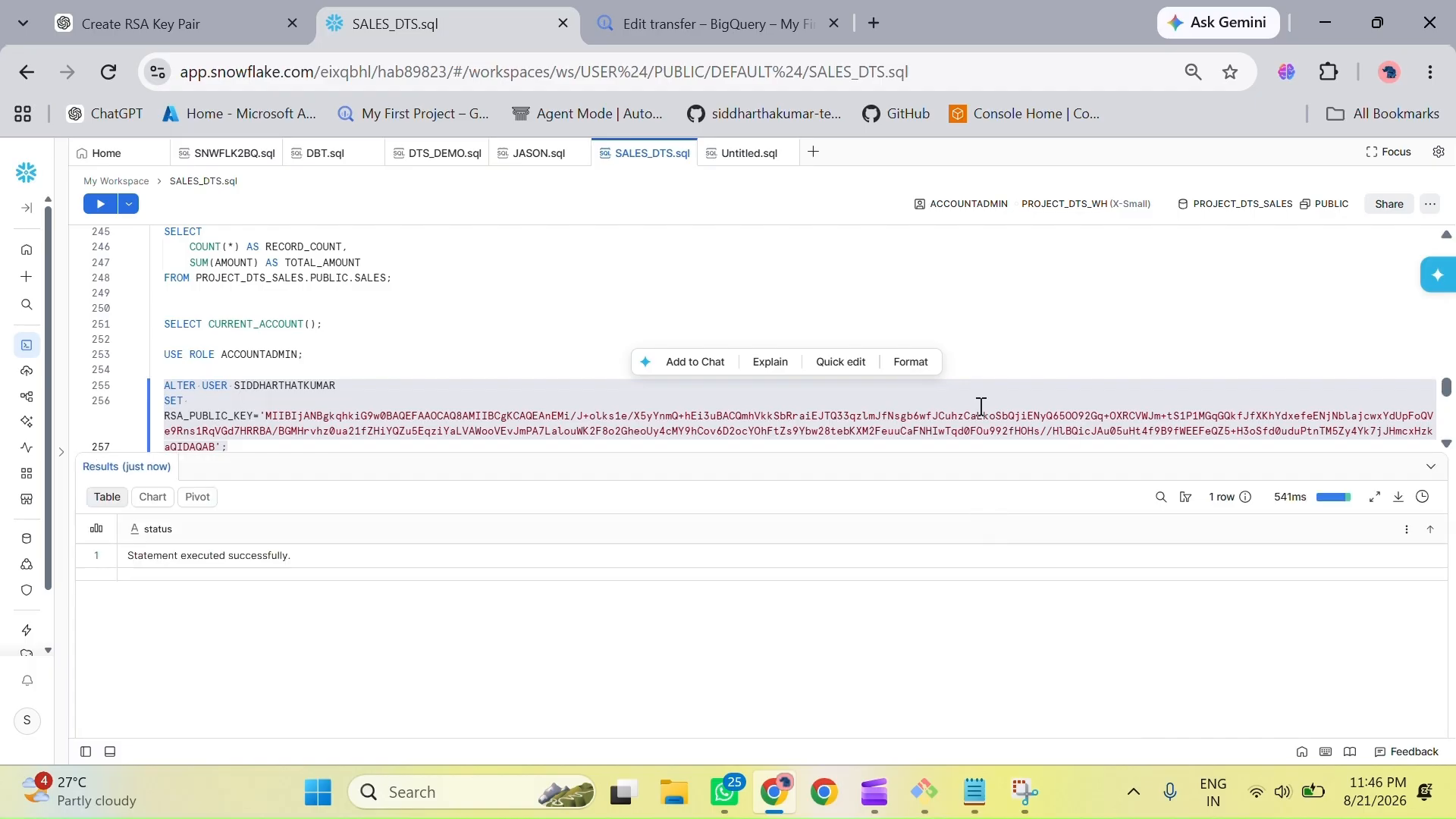
pyautogui.click(1431, 466)
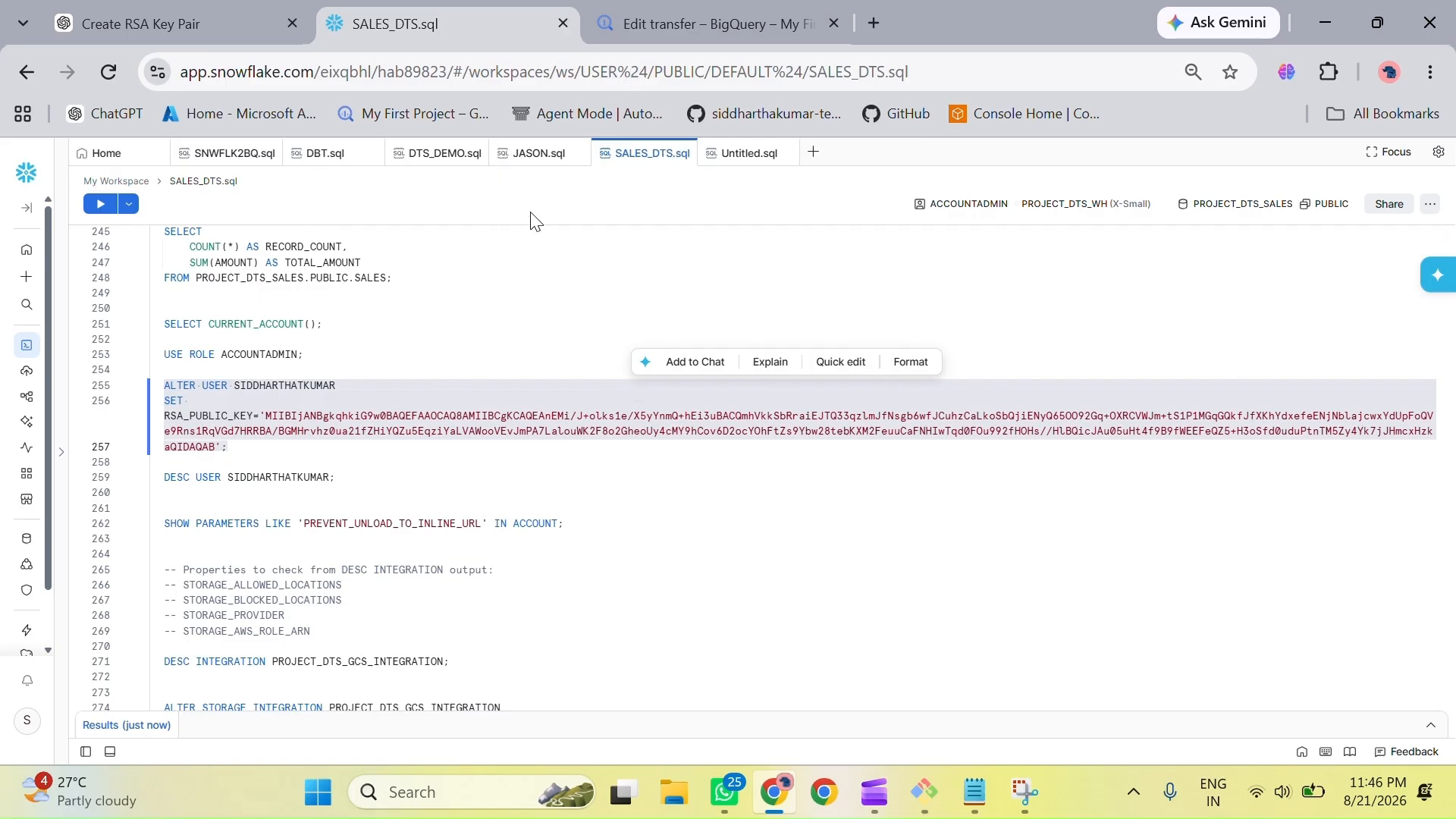
# Step: Check the printed private key in the terminal and save the edited data transfer in BigQuery
pyautogui.hotkey('alt', 'Tab')
pyautogui.scroll(-5, 225, 597)
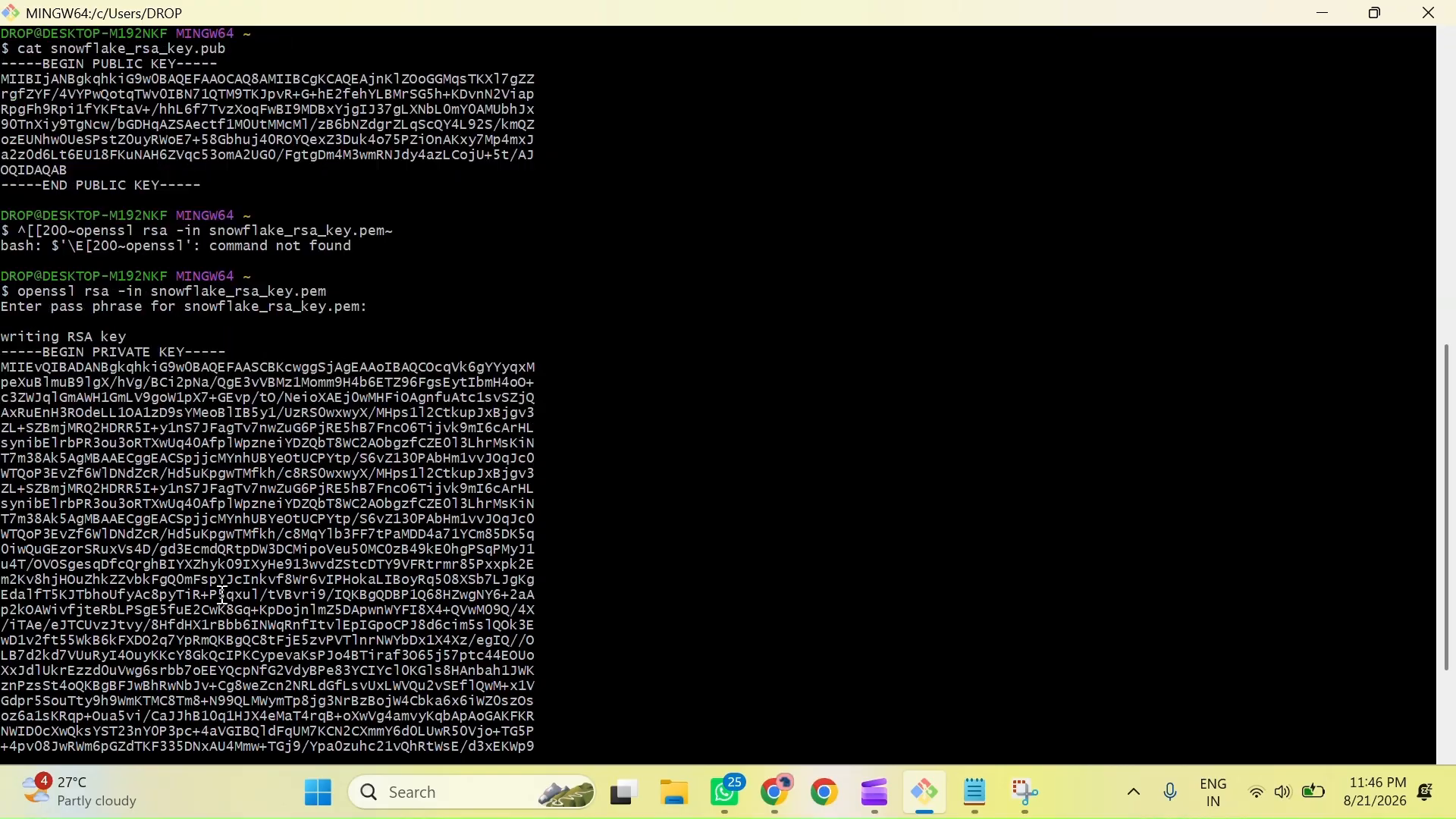
pyautogui.hotkey('alt', 'Tab')
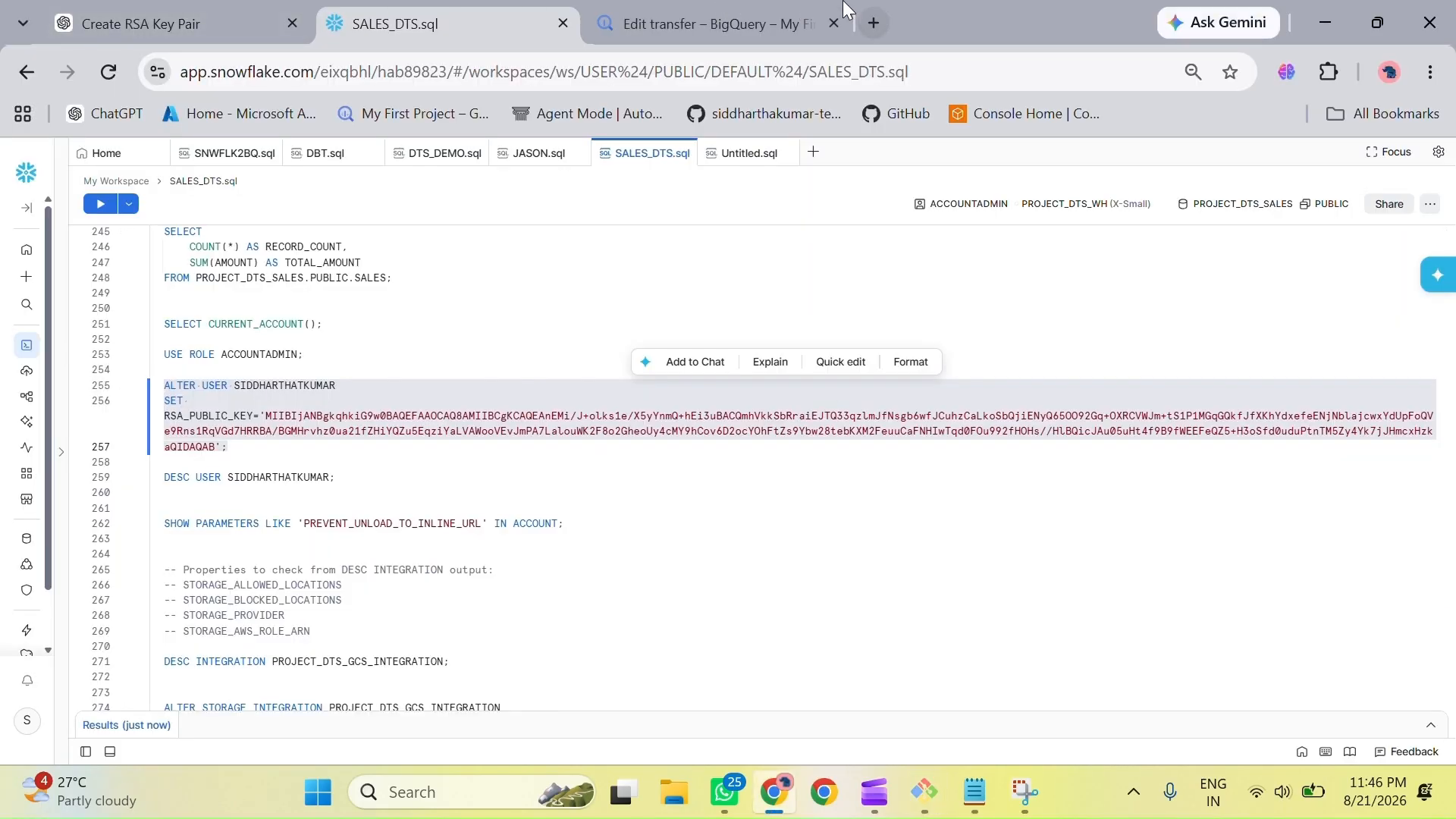
pyautogui.click(653, 10)
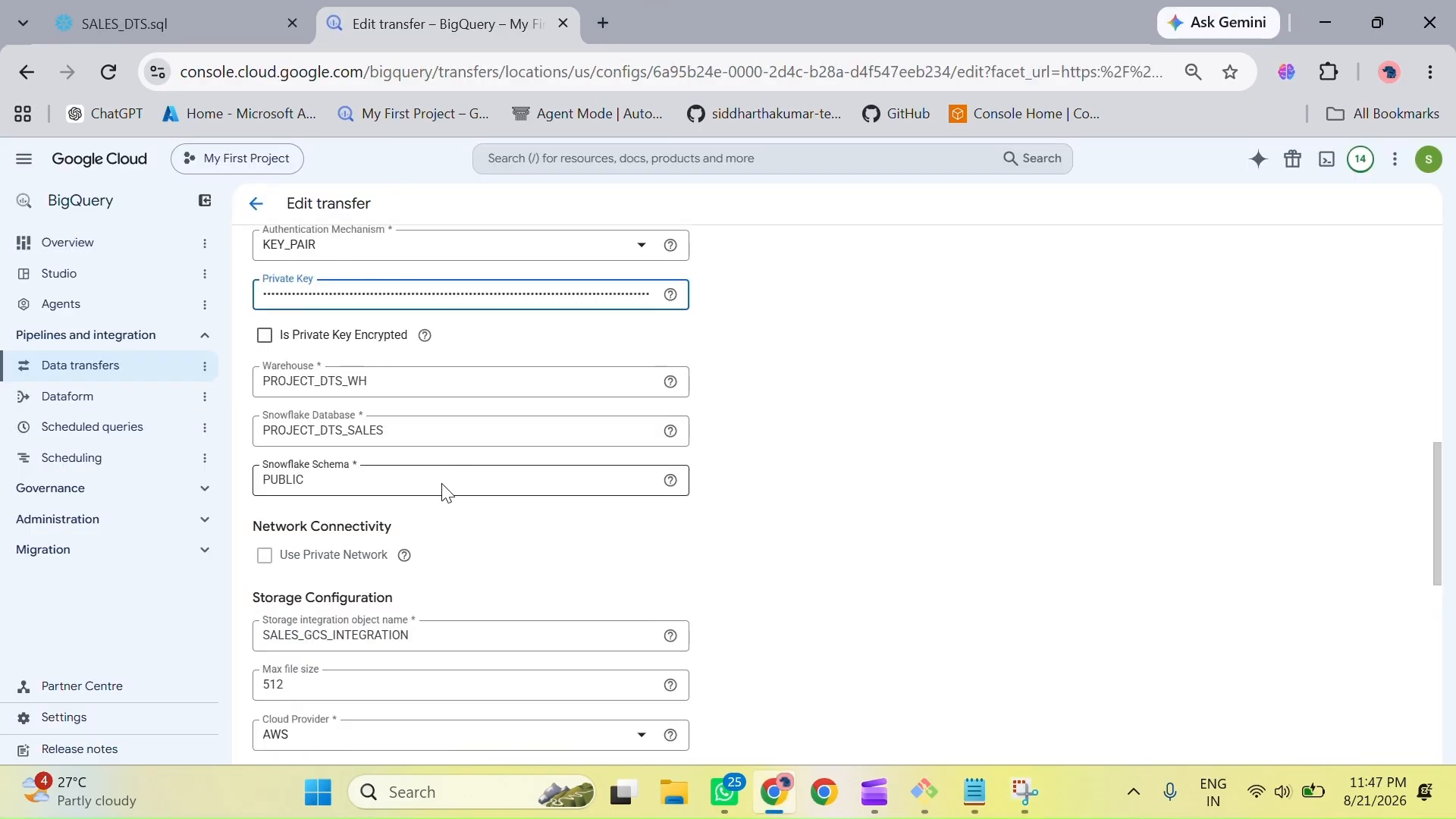
pyautogui.scroll(-8, 443, 493)
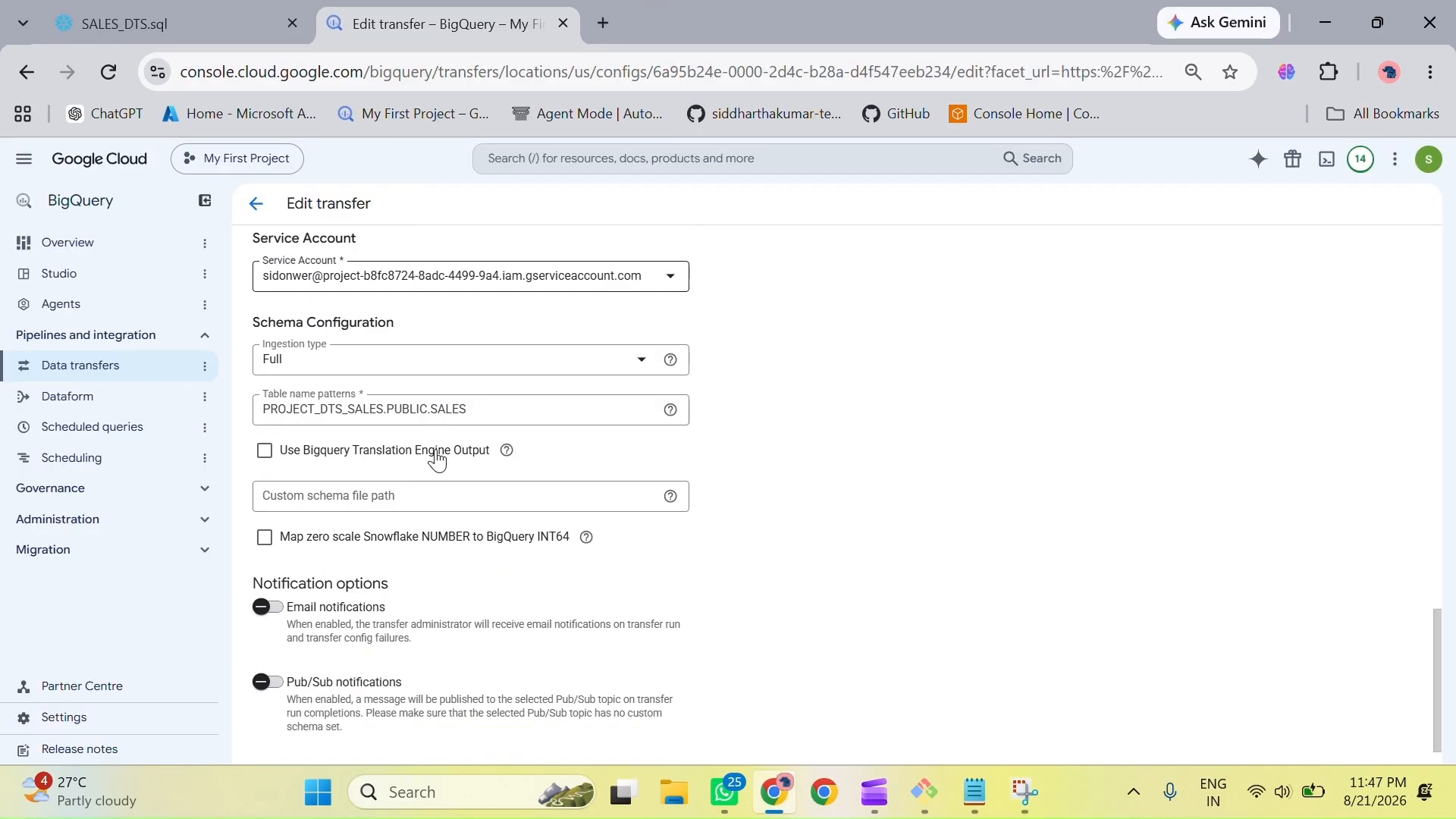
pyautogui.scroll(-1, 437, 461)
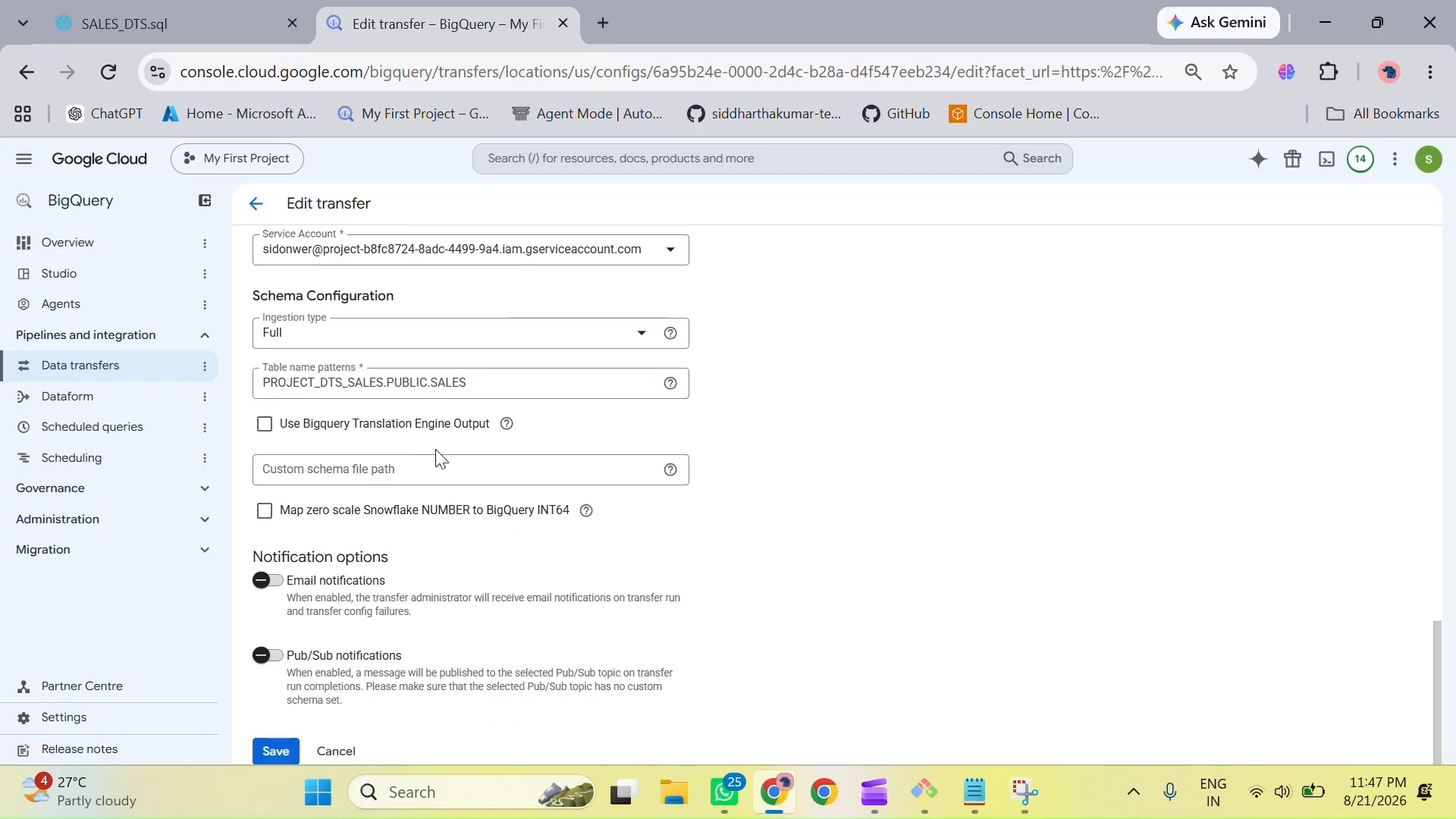
pyautogui.click(274, 752)
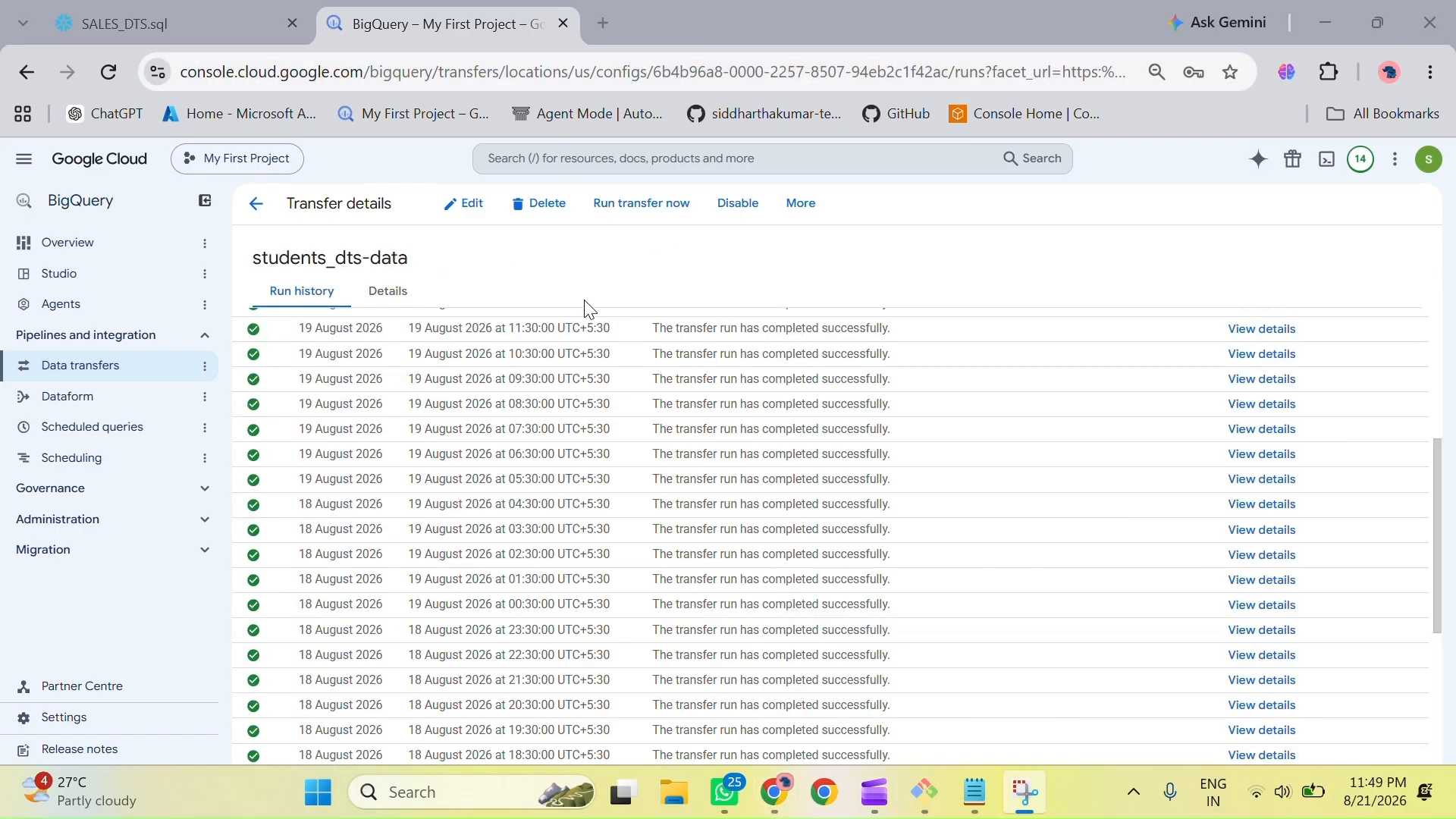
# Step: Request a one-time run of the students_dts-data transfer and look through its run history
pyautogui.click(640, 202)
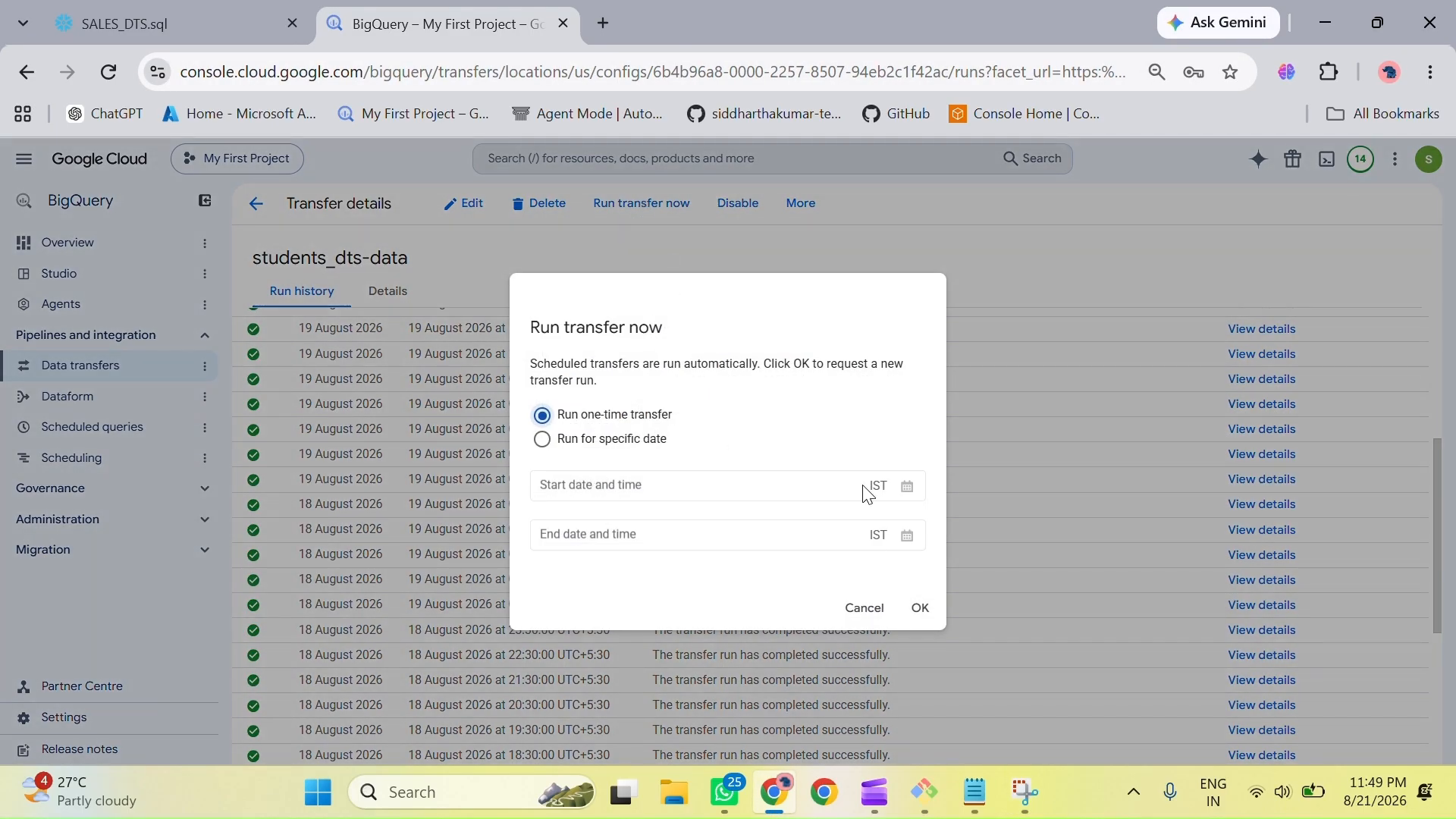
pyautogui.click(920, 607)
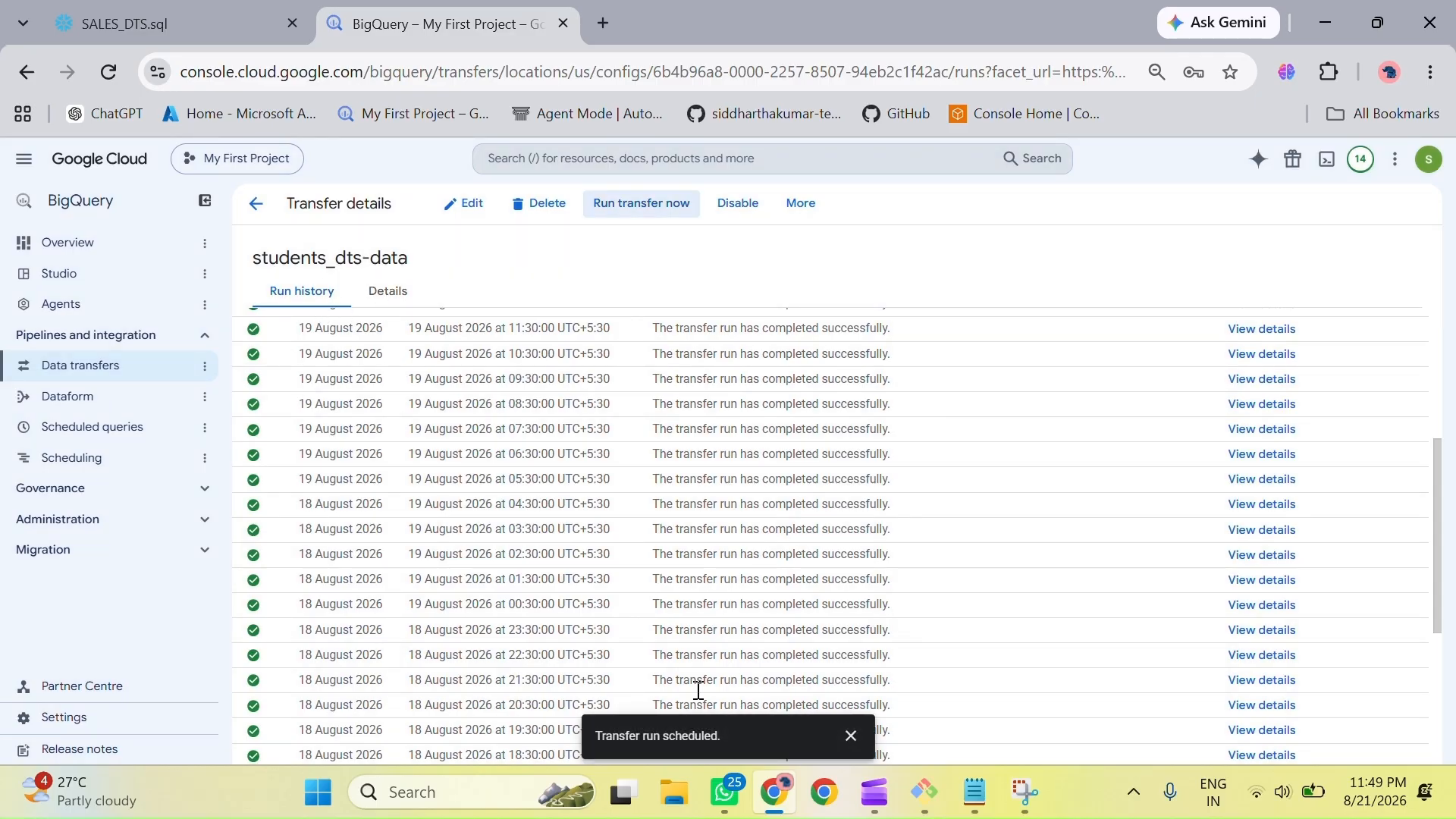
pyautogui.click(849, 735)
pyautogui.scroll(-3, 610, 627)
pyautogui.scroll(-2, 610, 627)
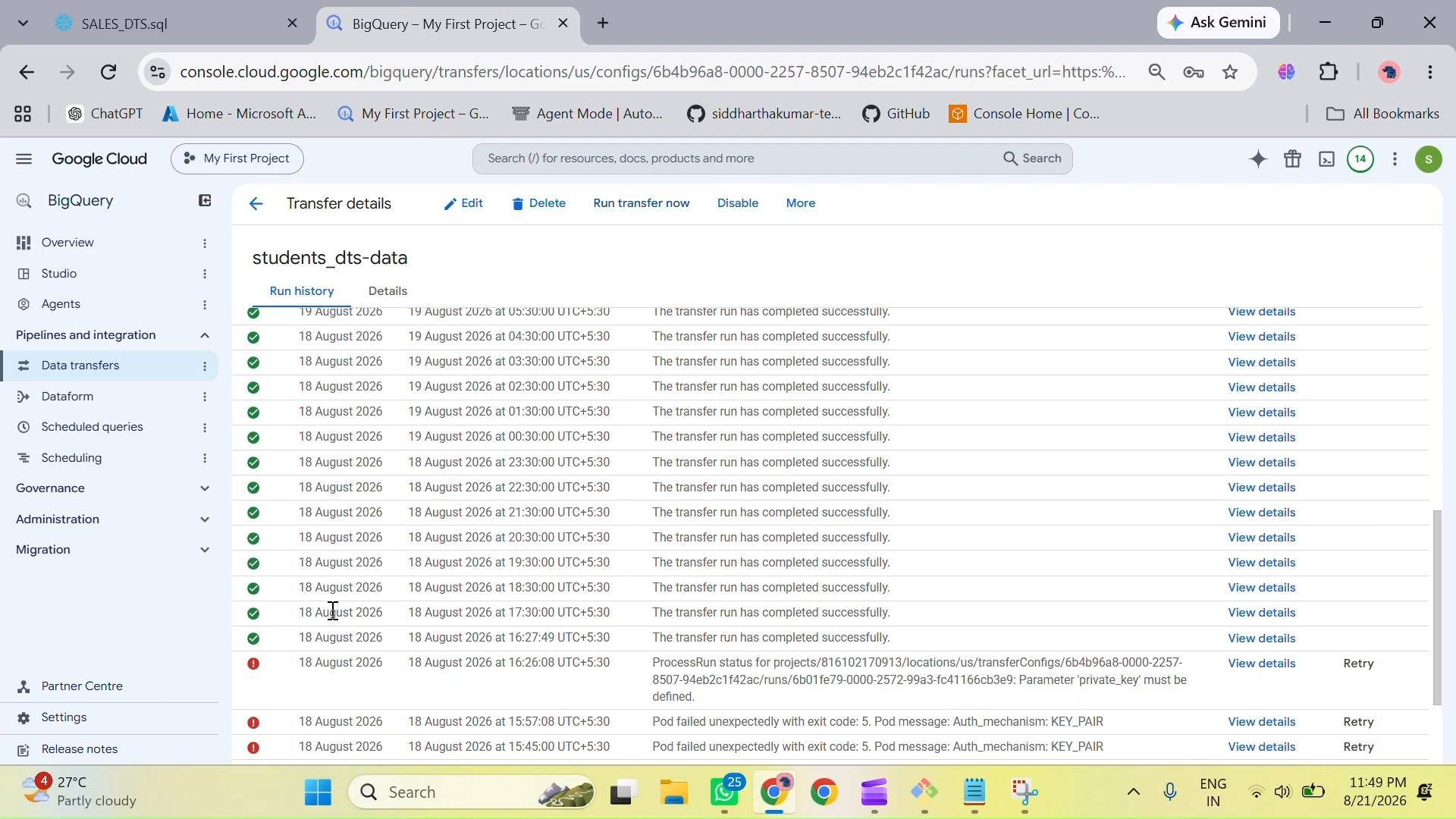
pyautogui.scroll(2, 312, 485)
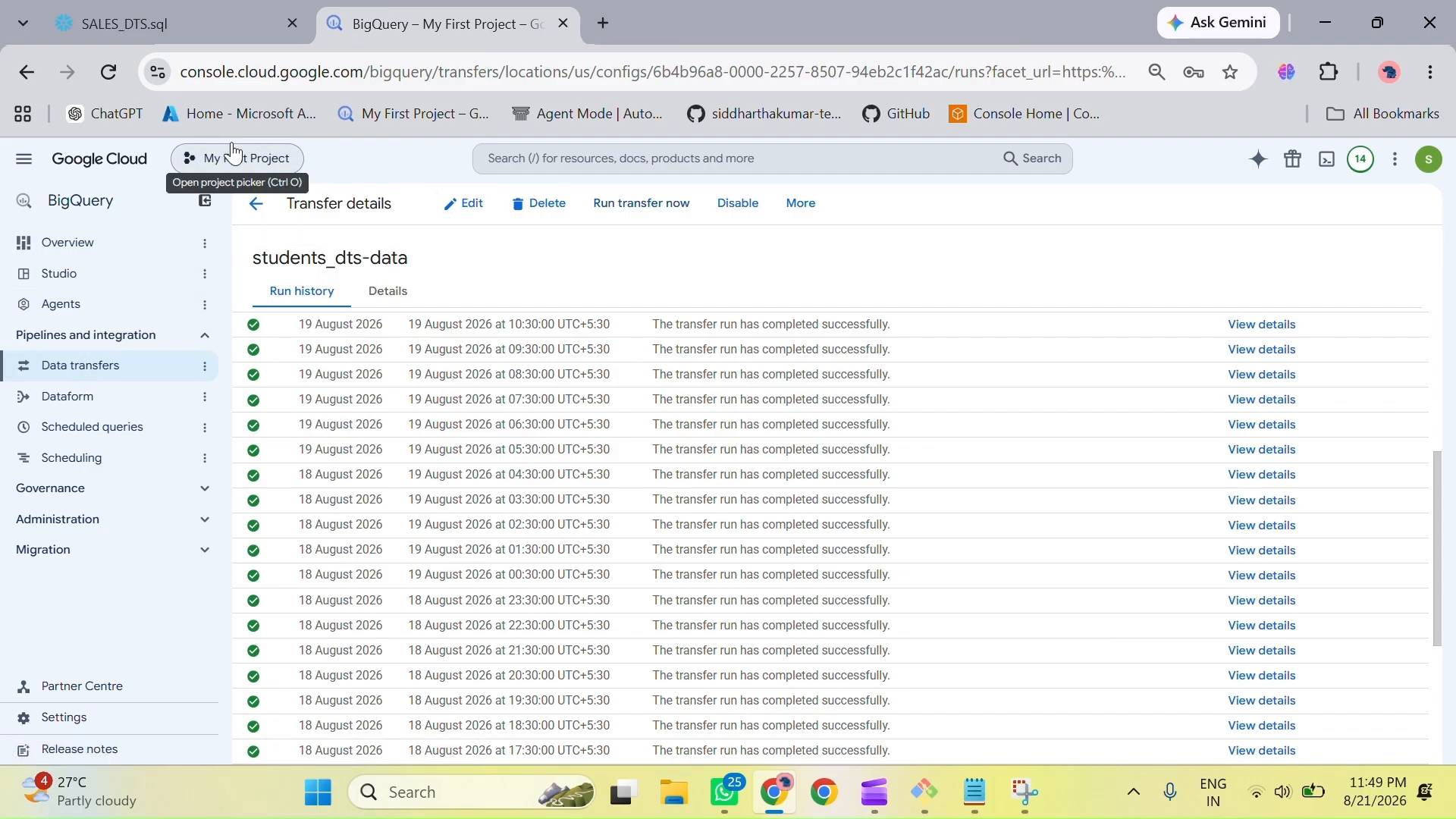
# Step: Go to BigQuery Studio and open the SALES table in Alpha_dataset
pyautogui.click(88, 207)
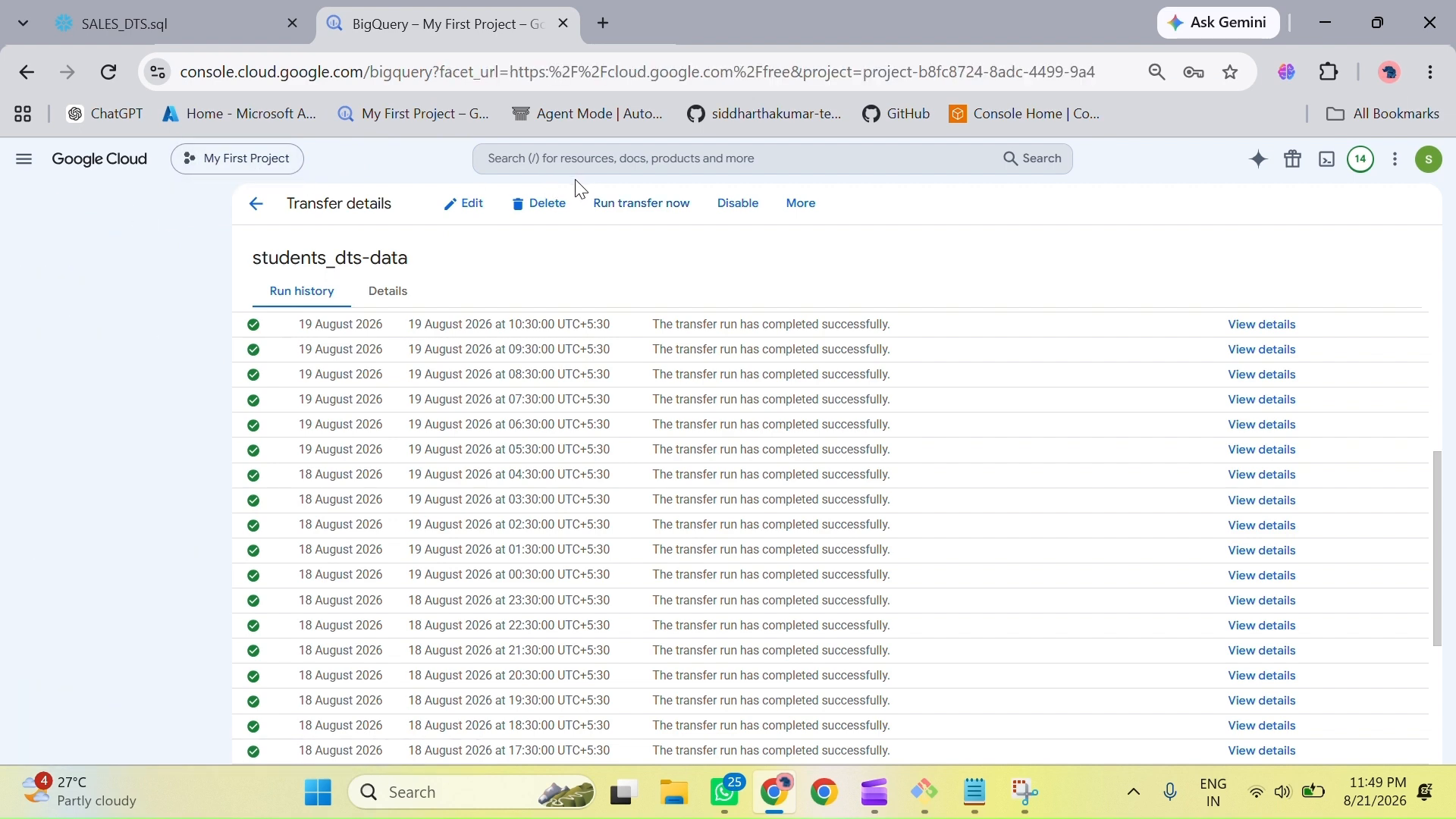
pyautogui.click(254, 205)
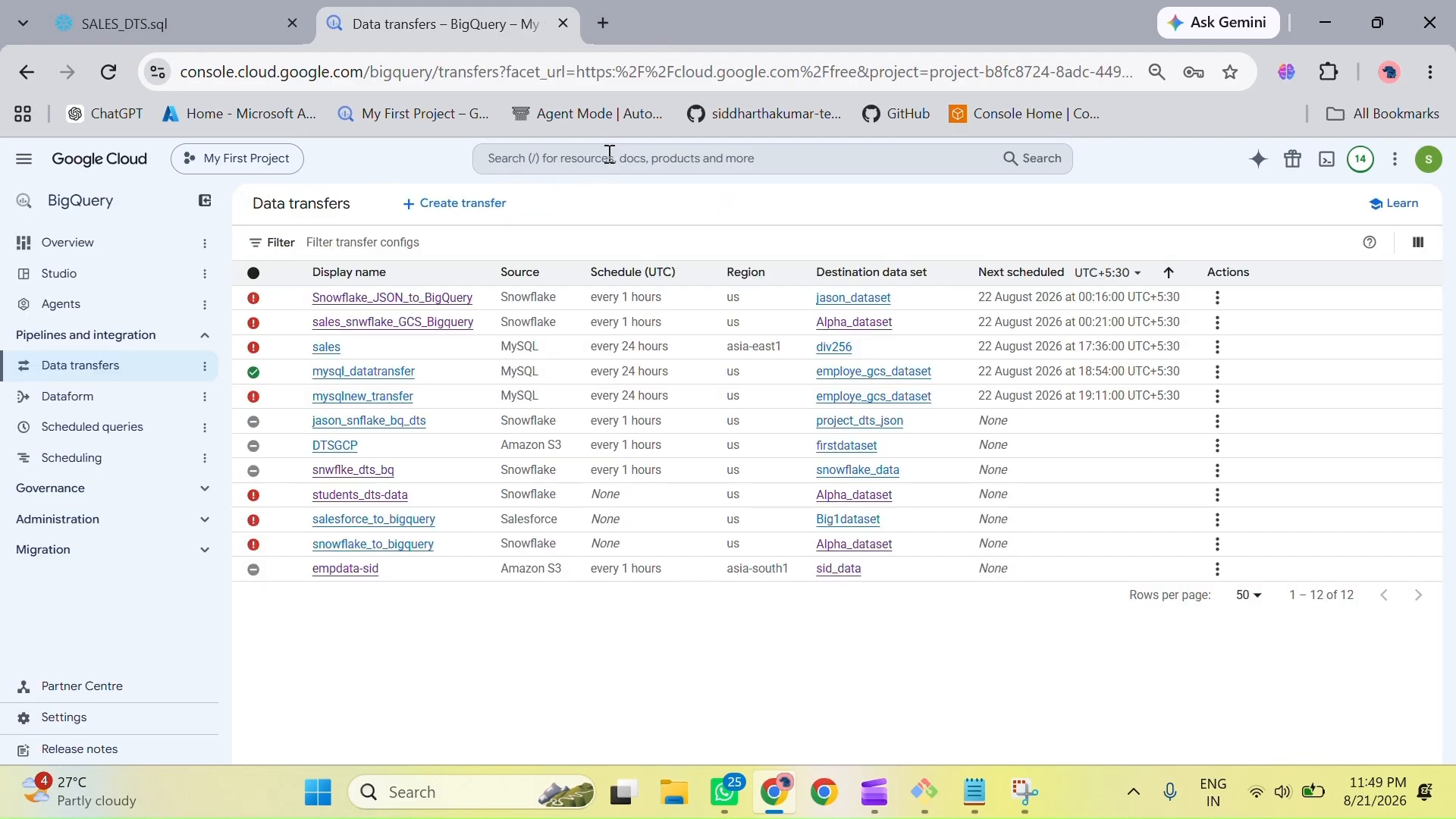
pyautogui.click(612, 155)
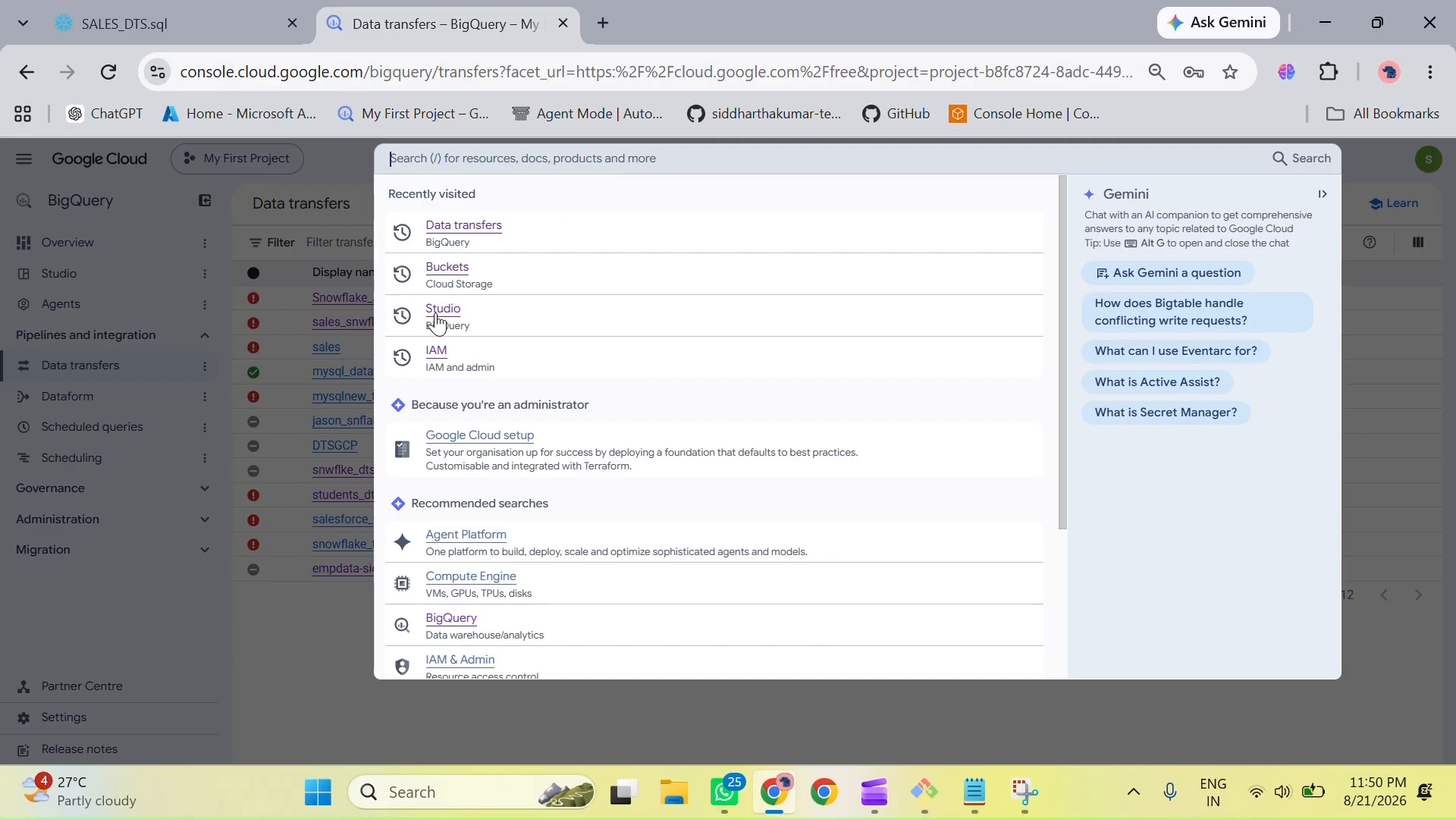
pyautogui.click(449, 619)
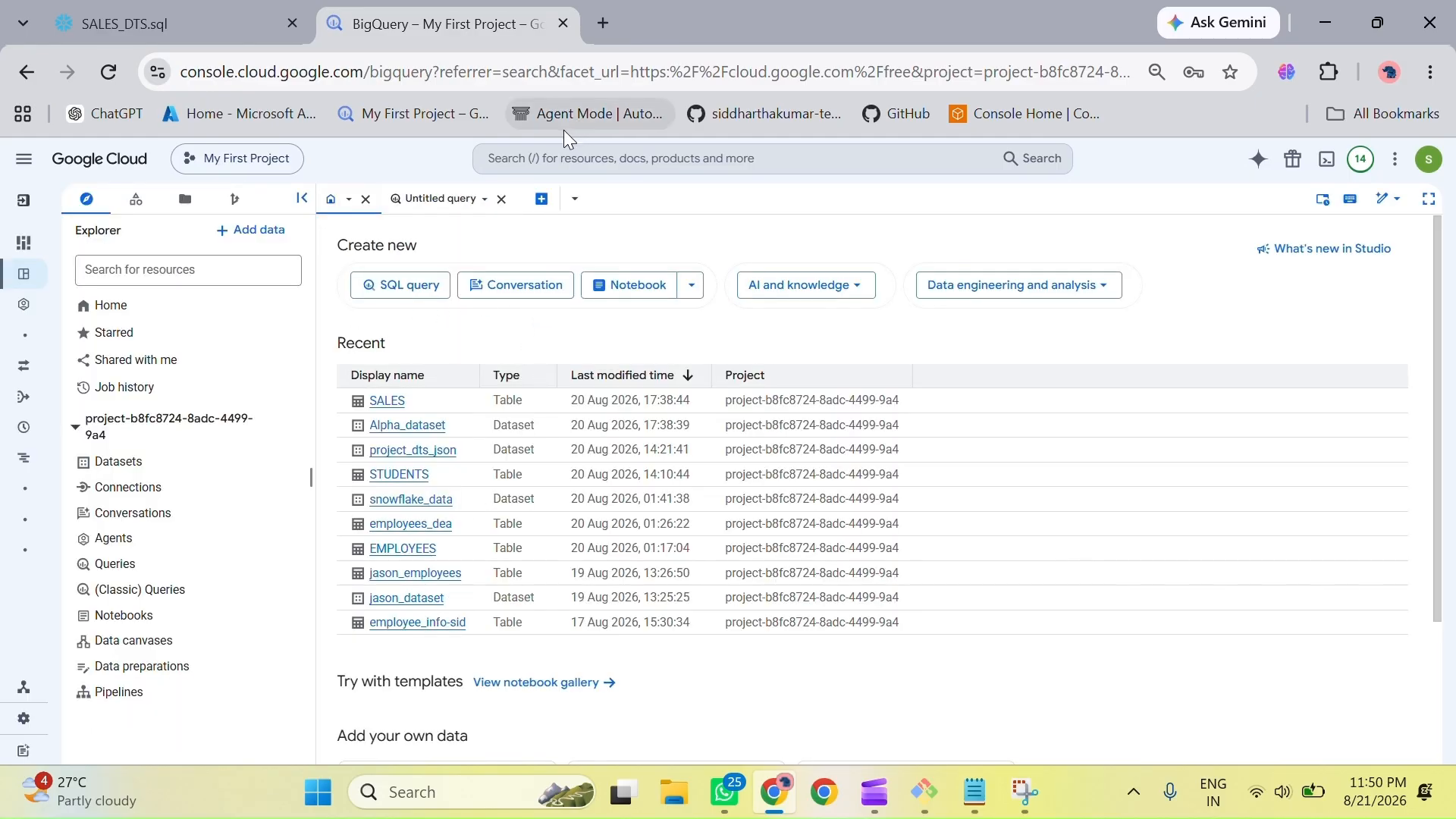
pyautogui.click(408, 431)
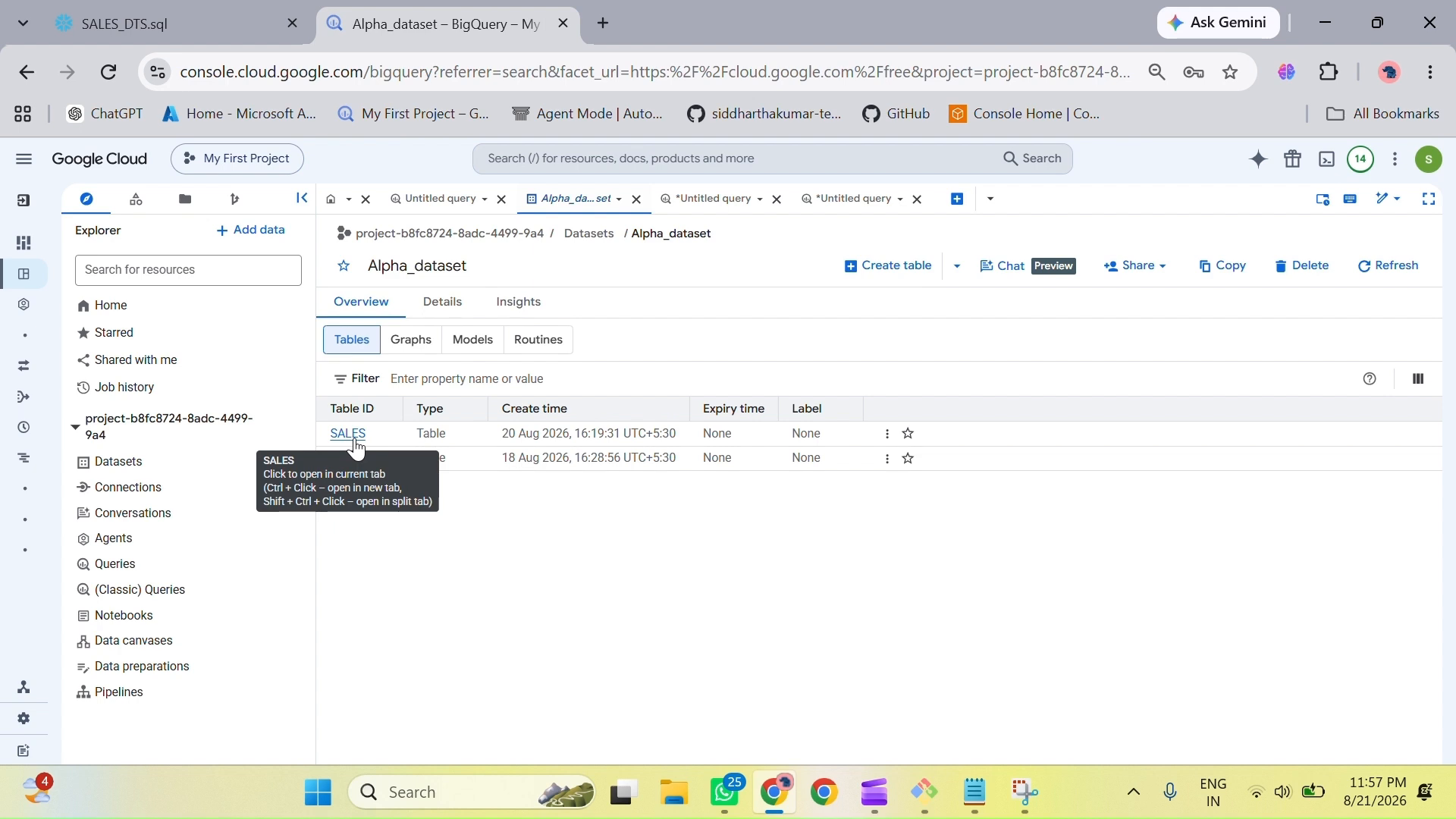
pyautogui.click(350, 435)
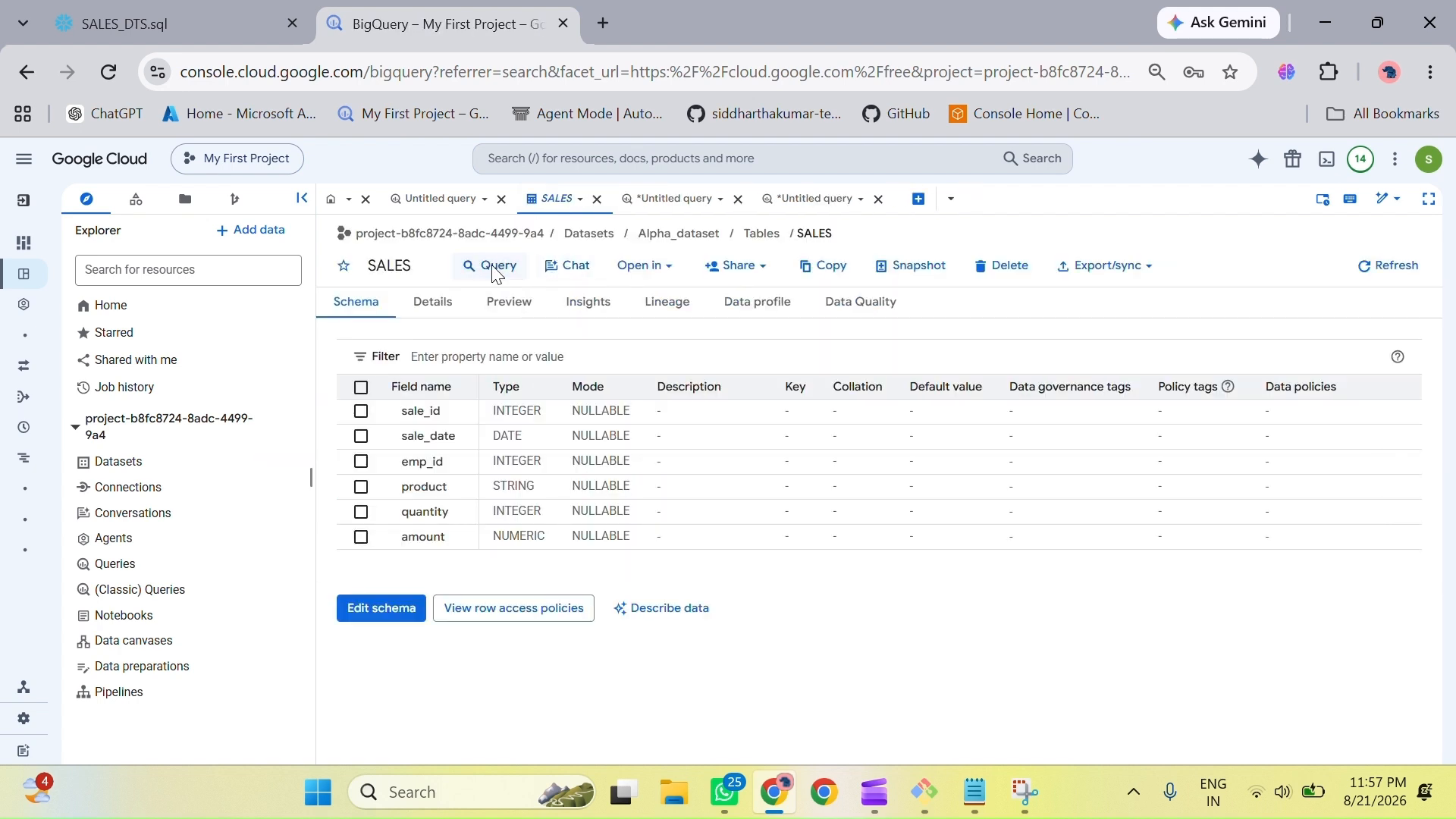
# Step: Query all columns of the Alpha_dataset.SALES table with SELECT * and LIMIT 1000, and look through the returned rows
pyautogui.click(494, 273)
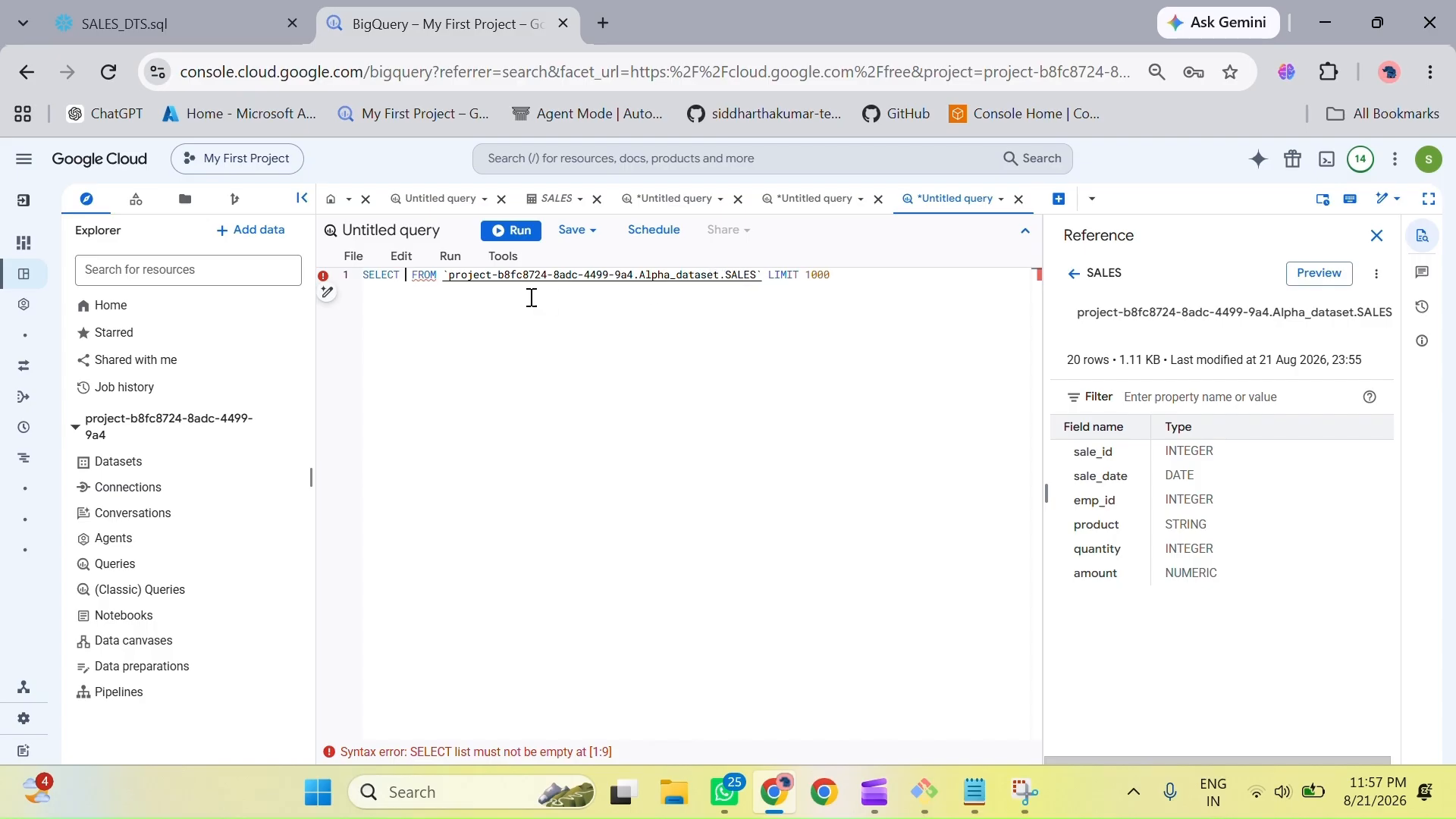
pyautogui.write('*')
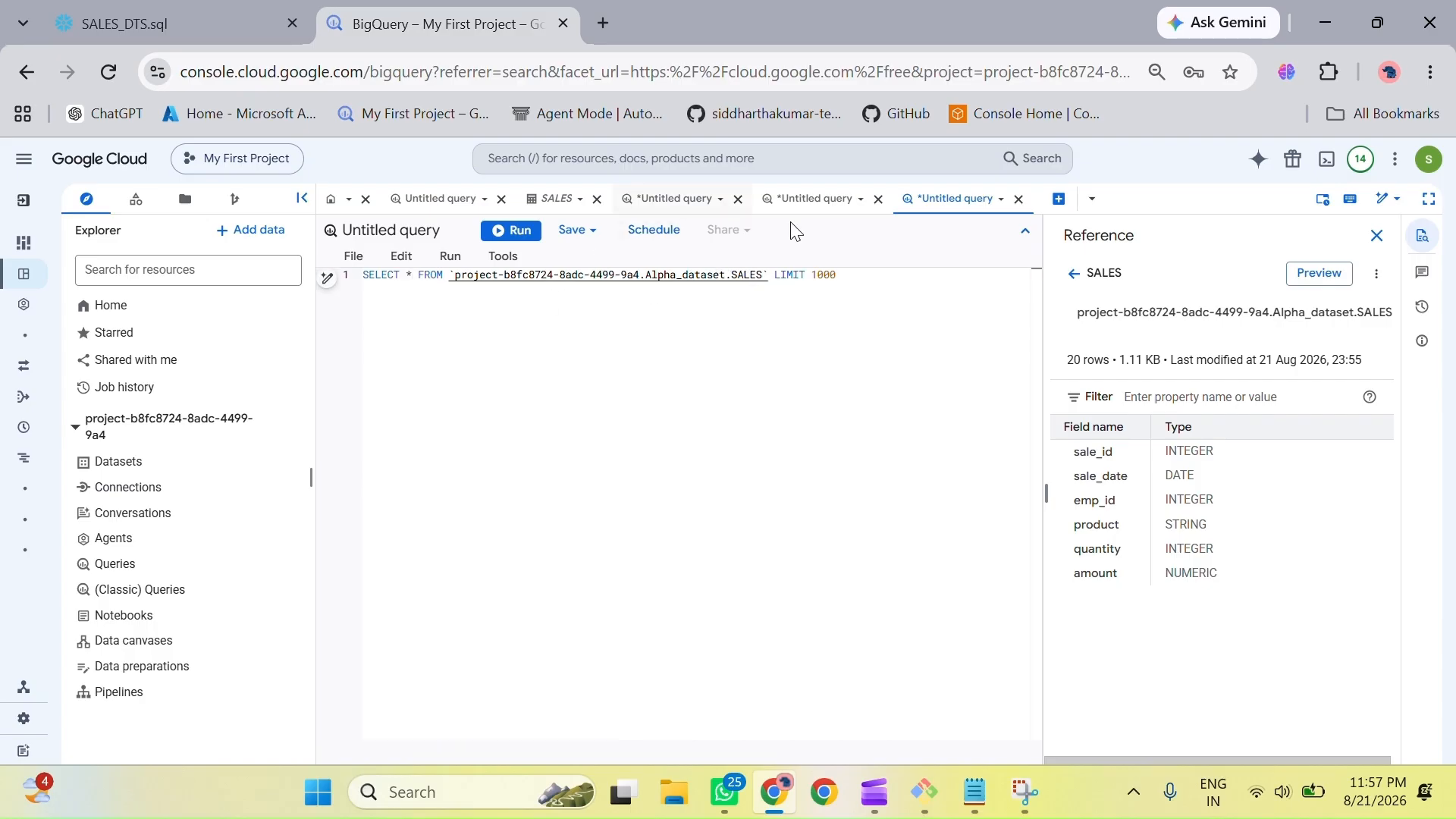
pyautogui.click(859, 283)
pyautogui.click(504, 230)
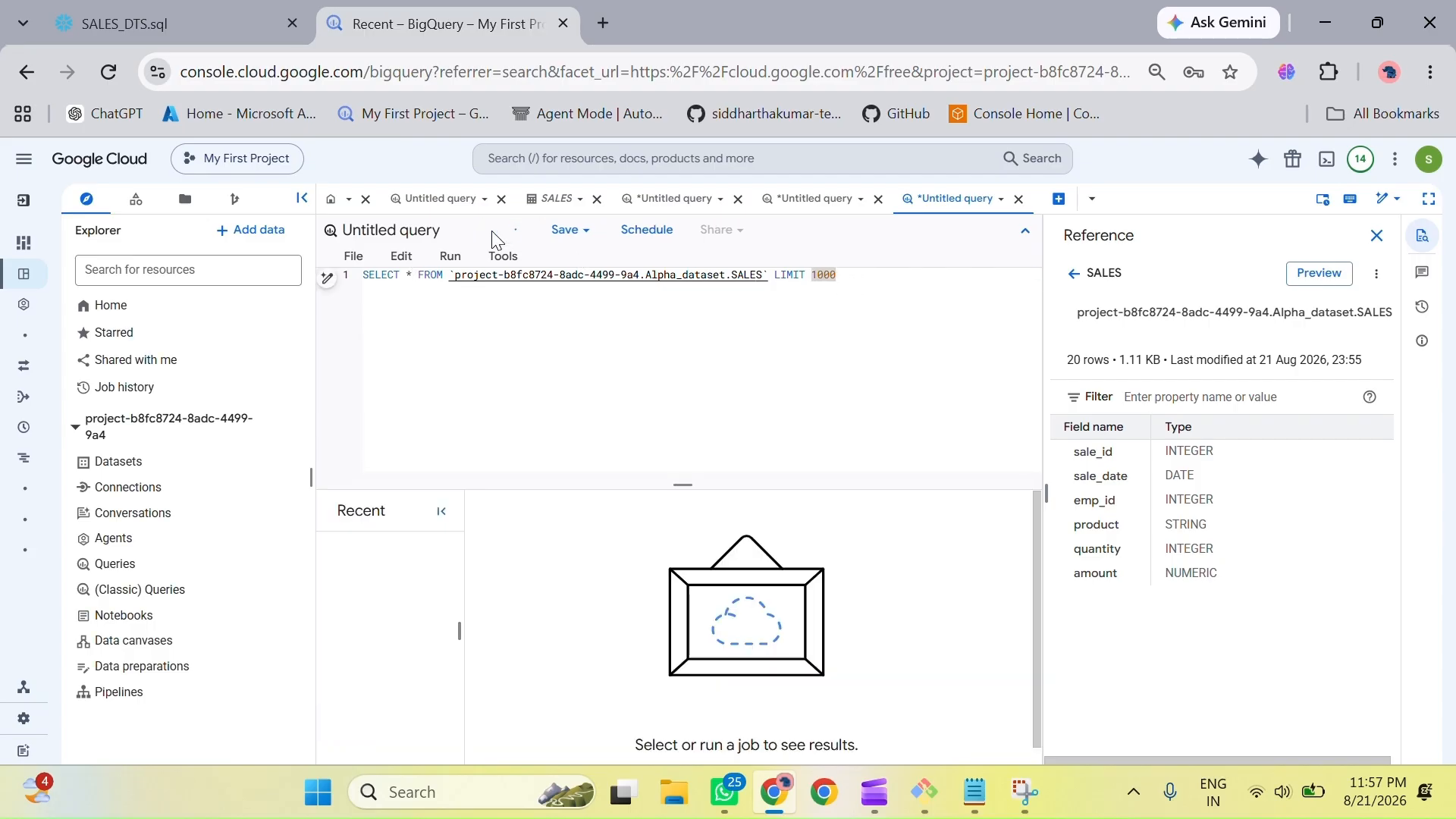
pyautogui.moveTo(457, 619); pyautogui.dragTo(312, 627)
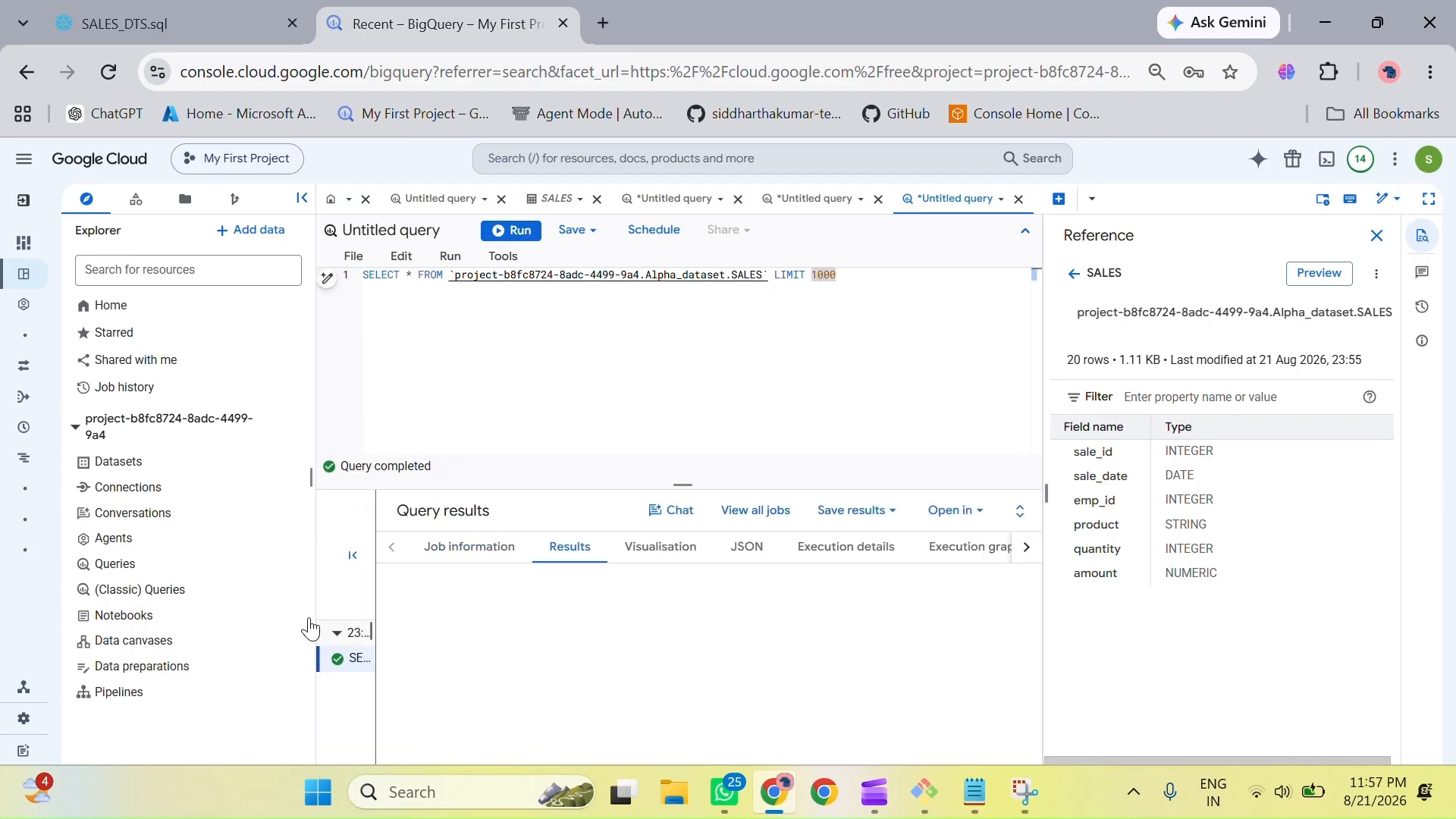
pyautogui.scroll(-4, 544, 668)
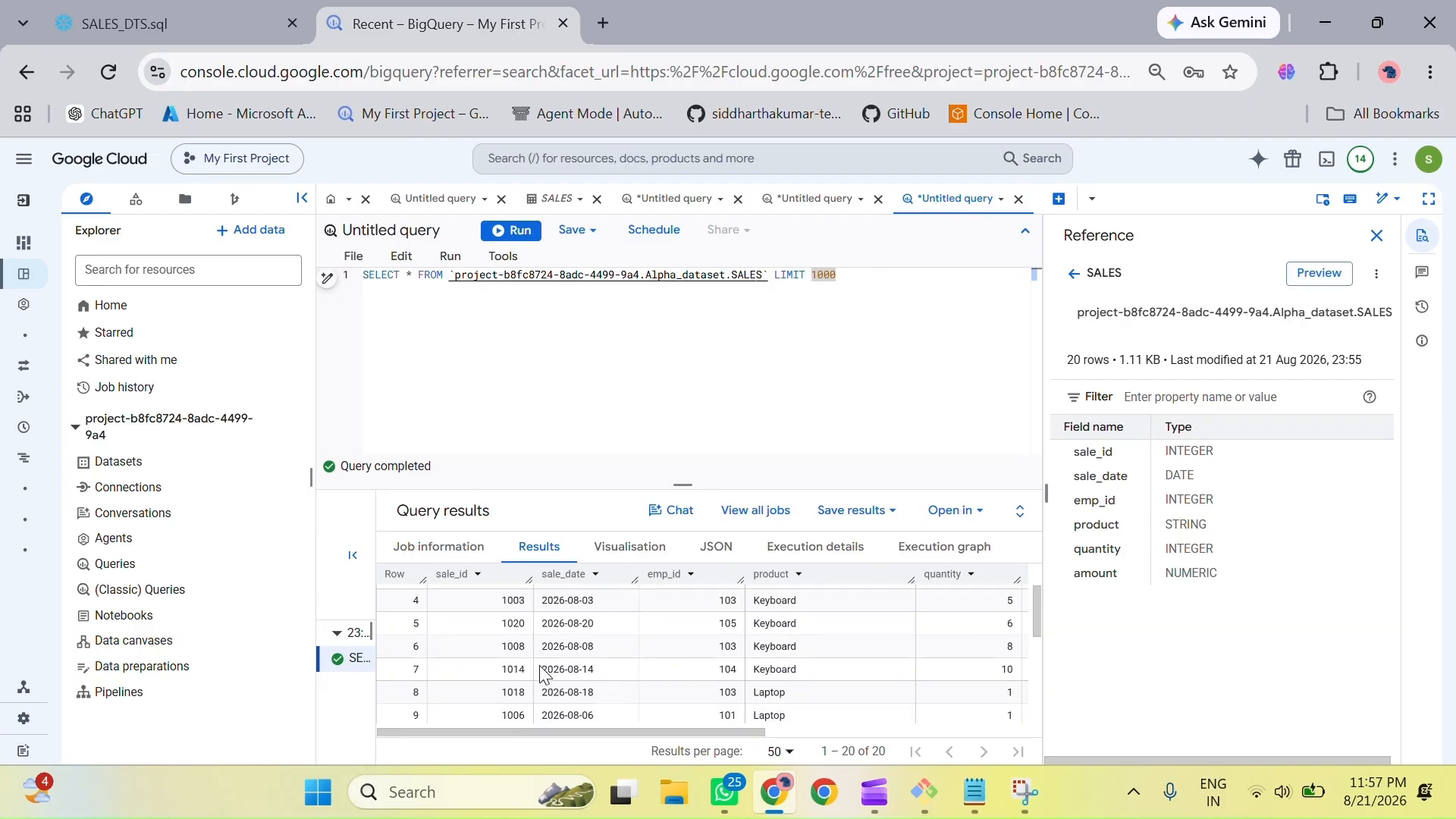
pyautogui.scroll(-1, 545, 674)
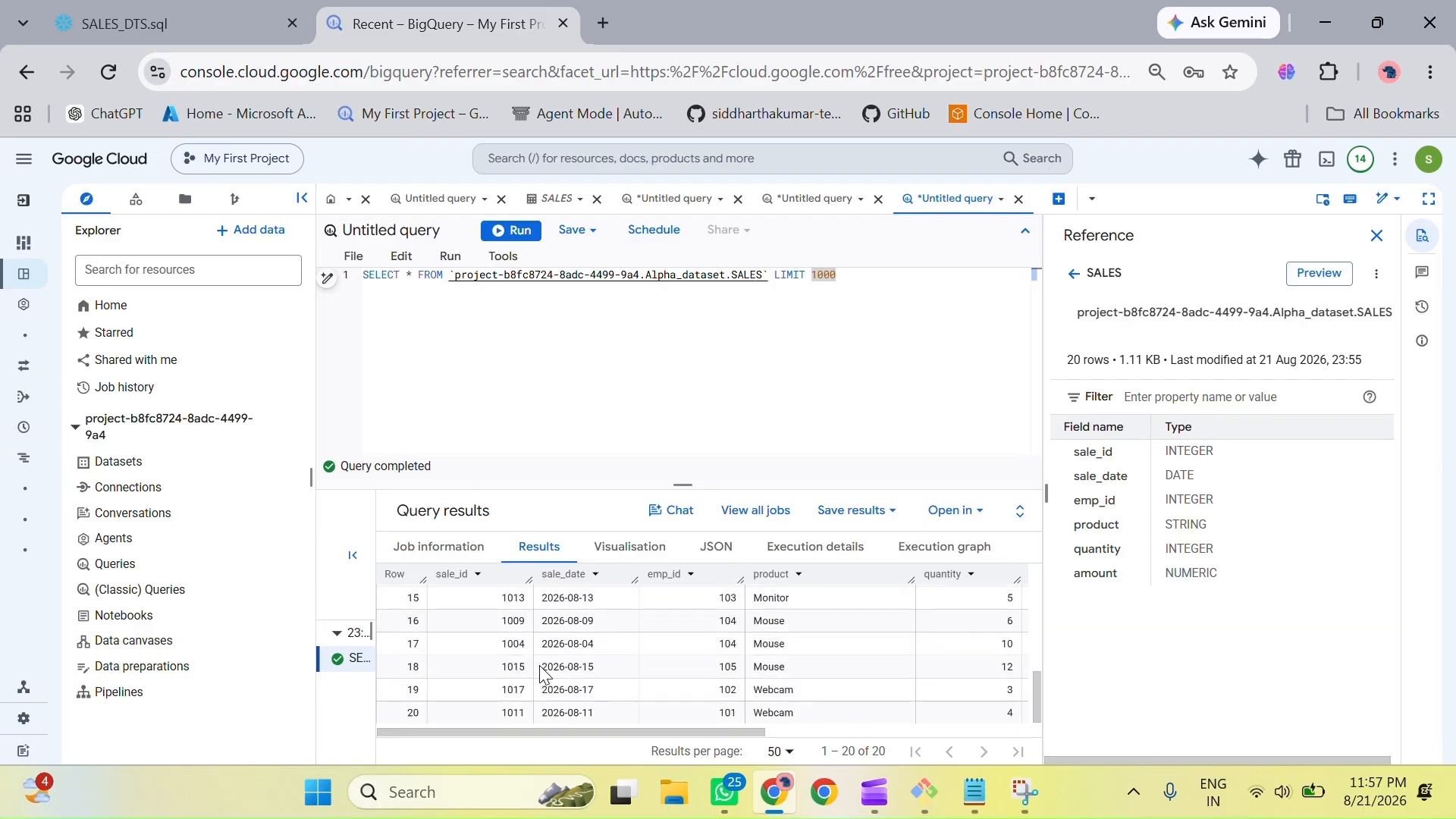
pyautogui.scroll(5, 544, 675)
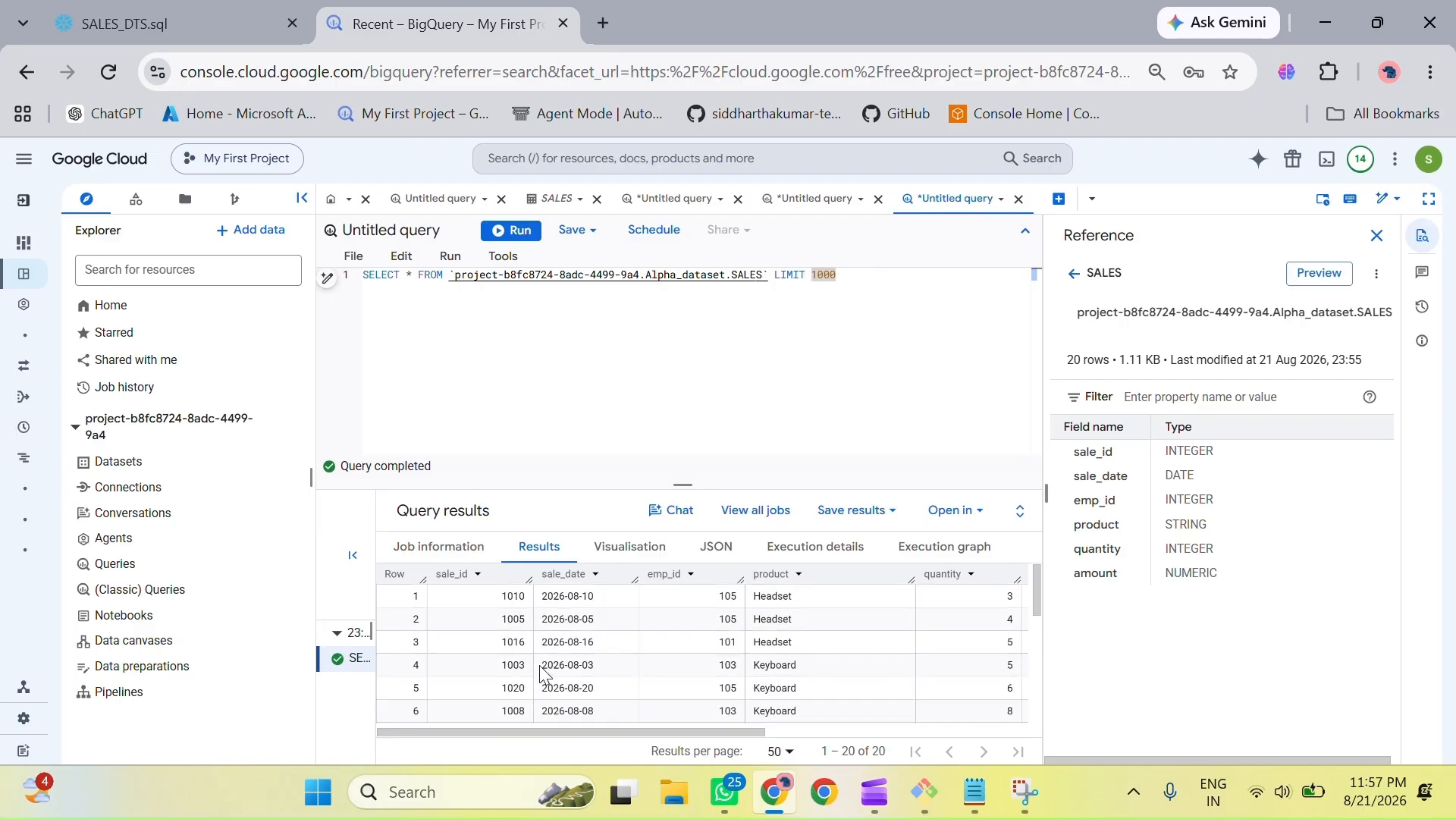